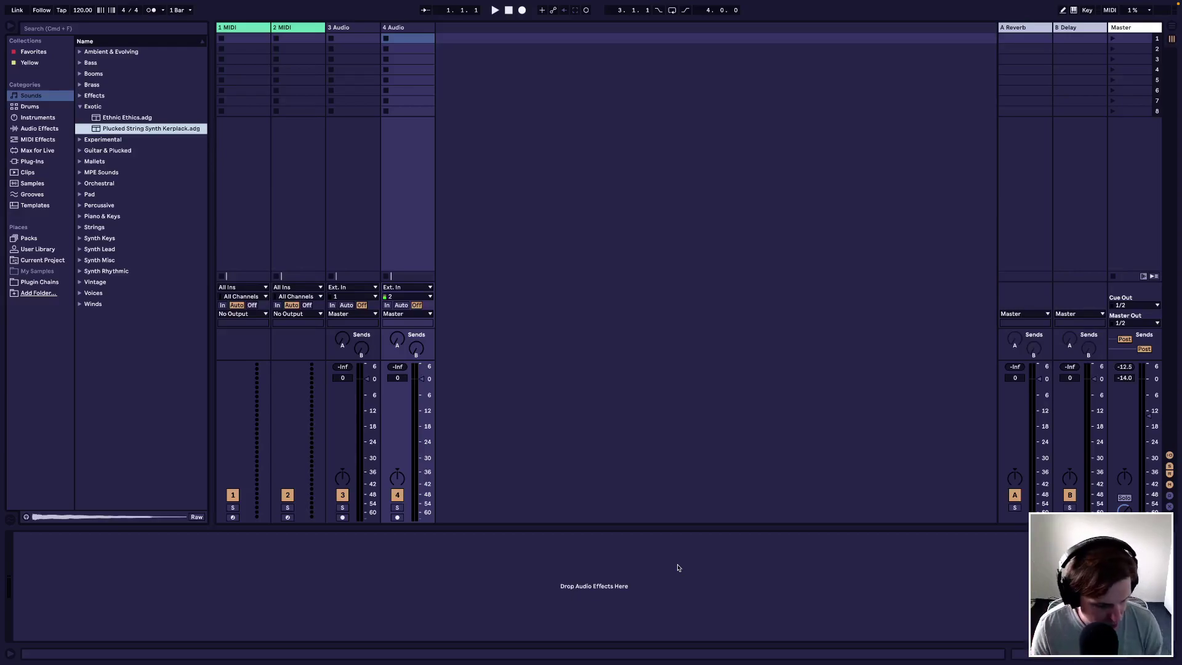
Step: Show the Arrangement View, return to the Session View, and highlight several clip slots on the 4 Audio track
{"action": "key", "text": "Tab"}
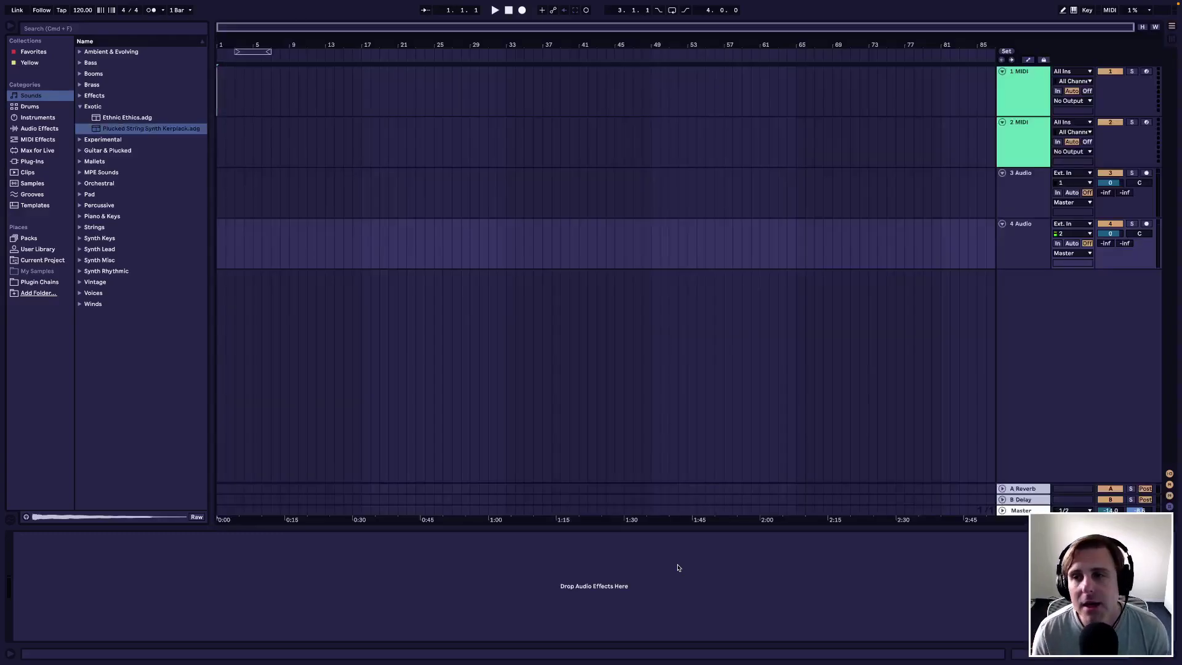
{"action": "key", "text": "Tab"}
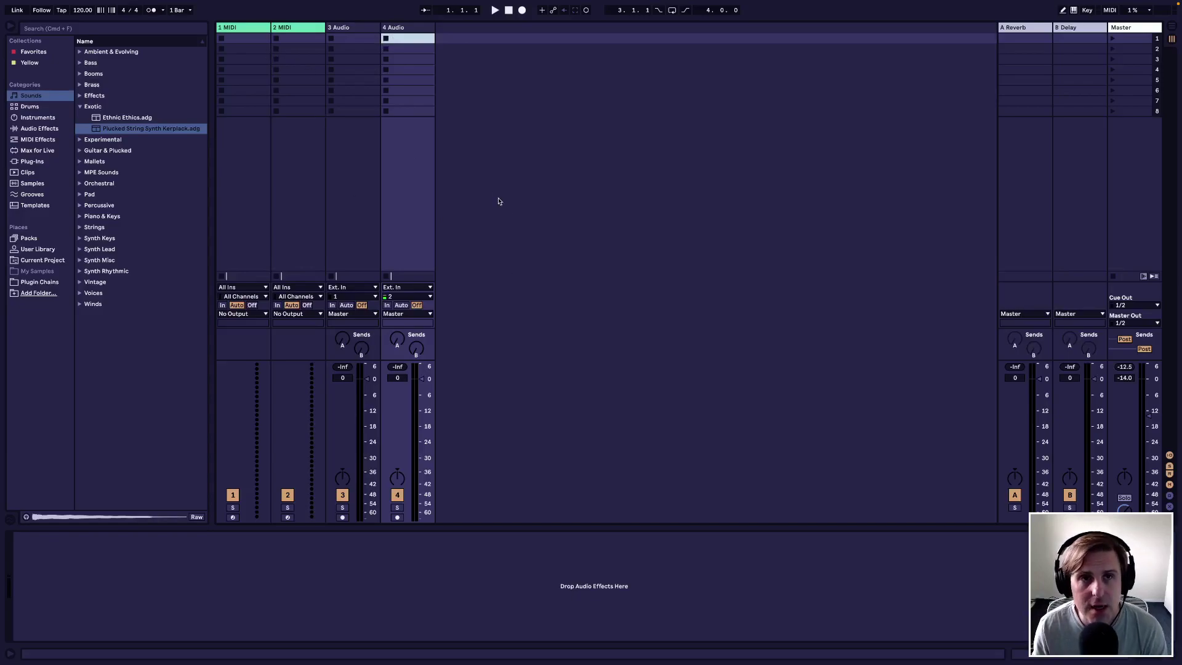
{"action": "left_click", "coordinate": [398, 49]}
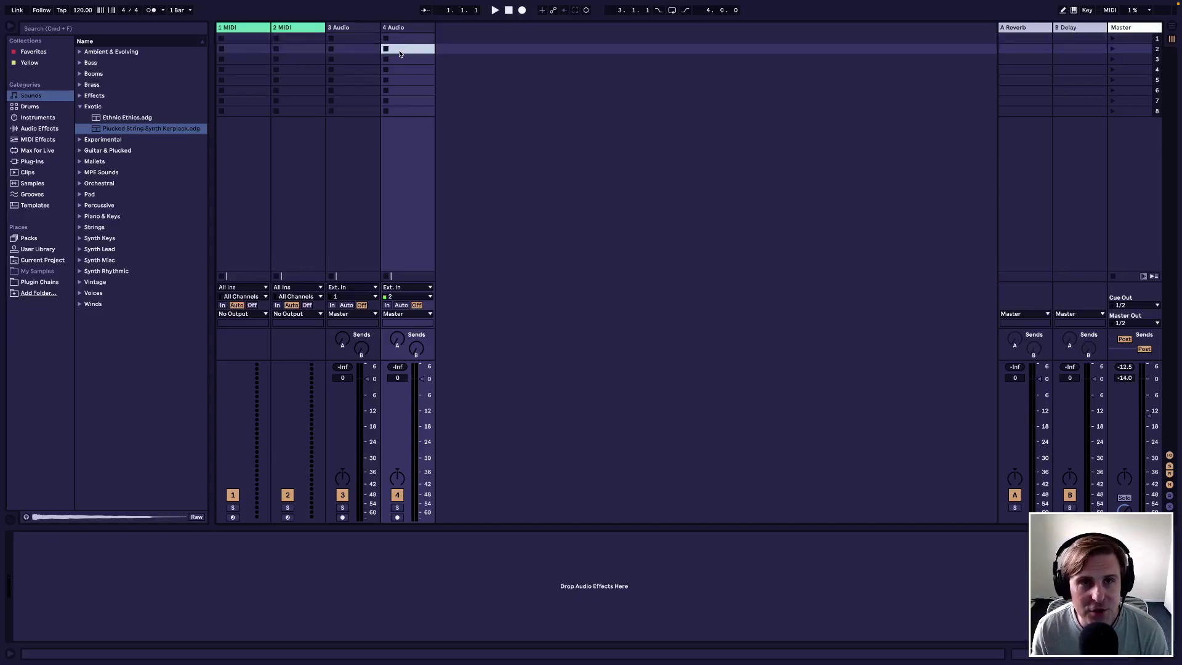
{"action": "left_click", "coordinate": [399, 59]}
{"action": "left_click", "coordinate": [401, 66]}
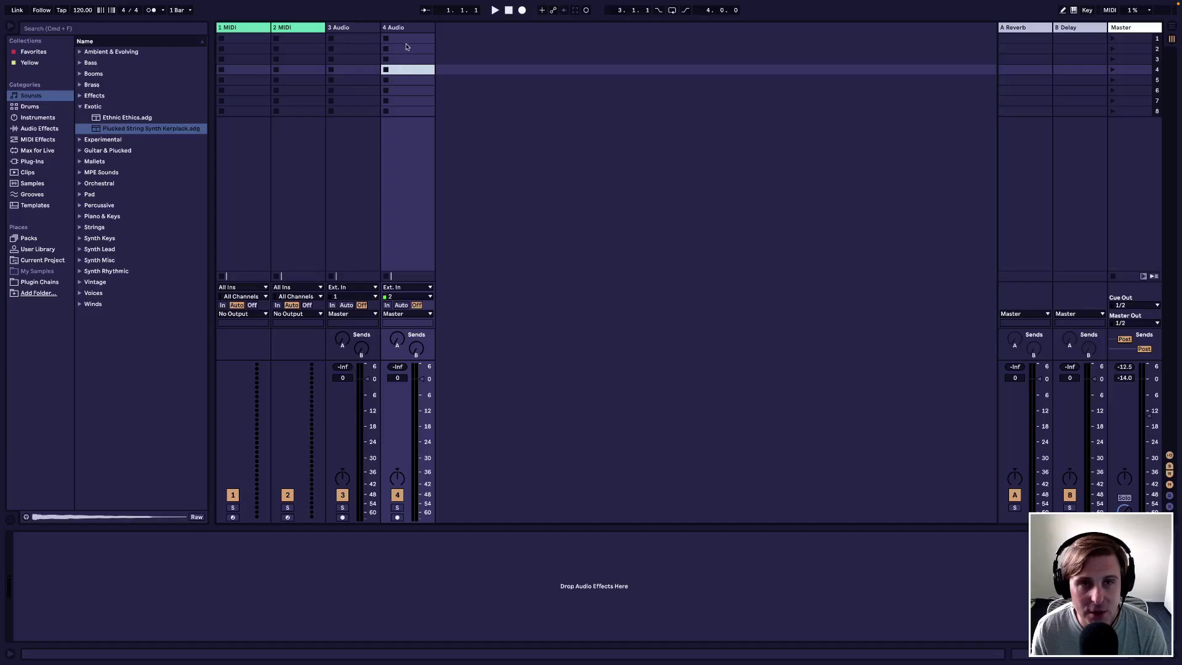
{"action": "left_click", "coordinate": [406, 39]}
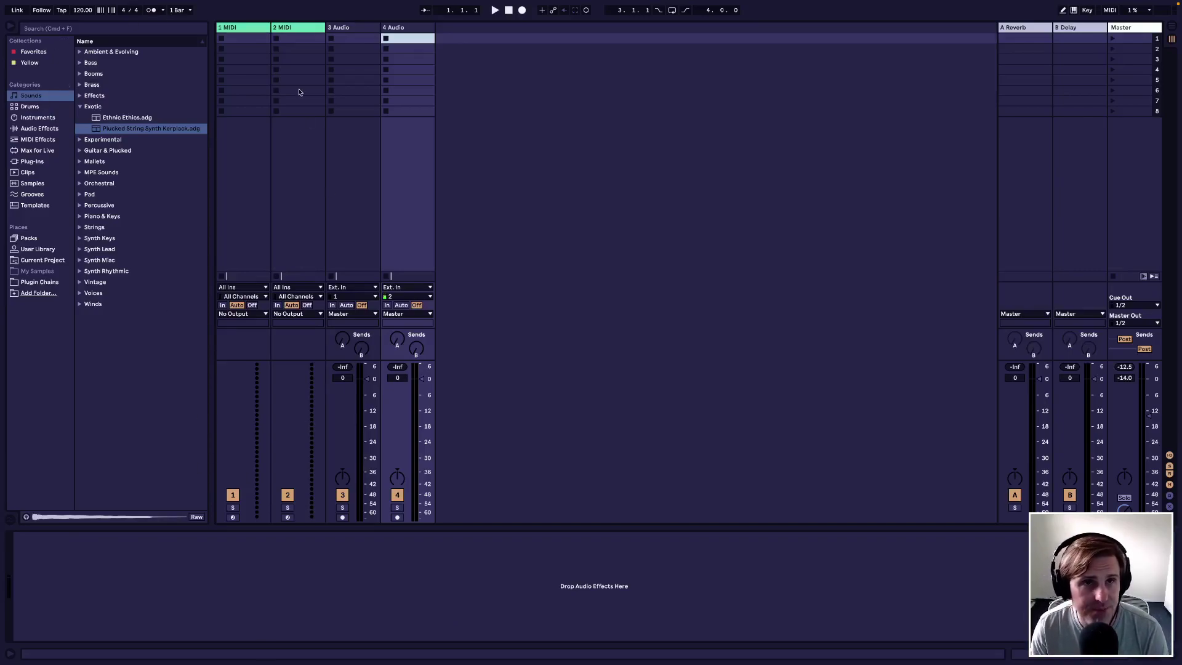
{"action": "left_click", "coordinate": [554, 142]}
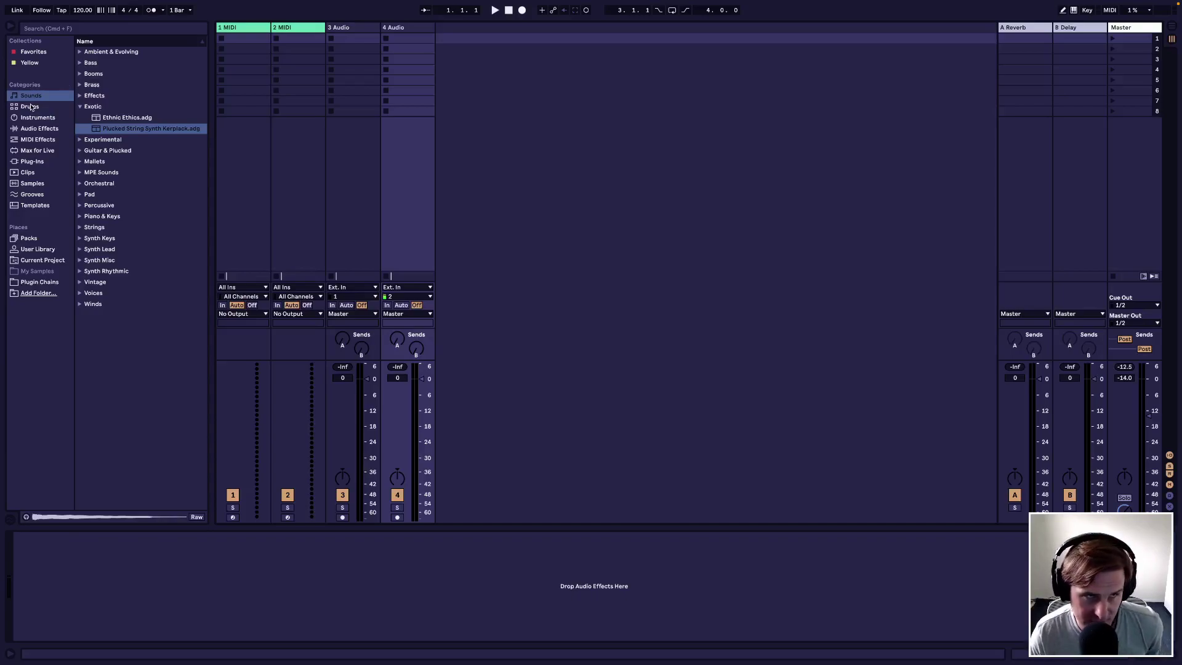
Step: Browse the Sounds, Drums and Instruments categories, including the Ethnic Ethics preset and the hi-hat samples
{"action": "left_click", "coordinate": [54, 29]}
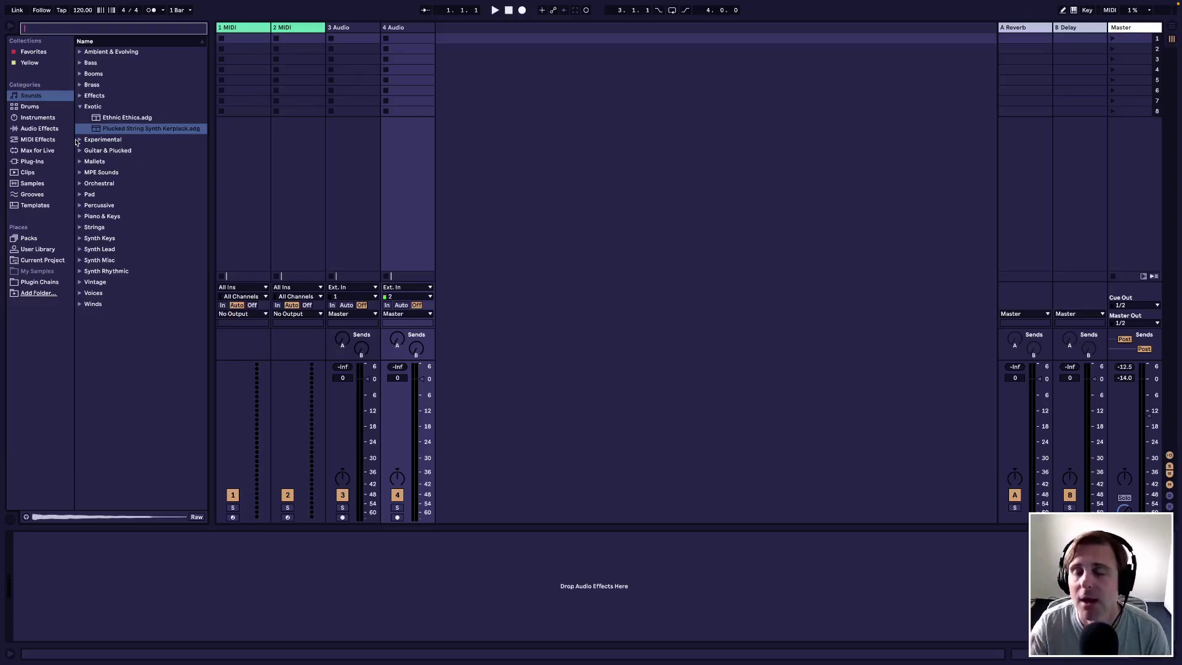
{"action": "left_click", "coordinate": [120, 122]}
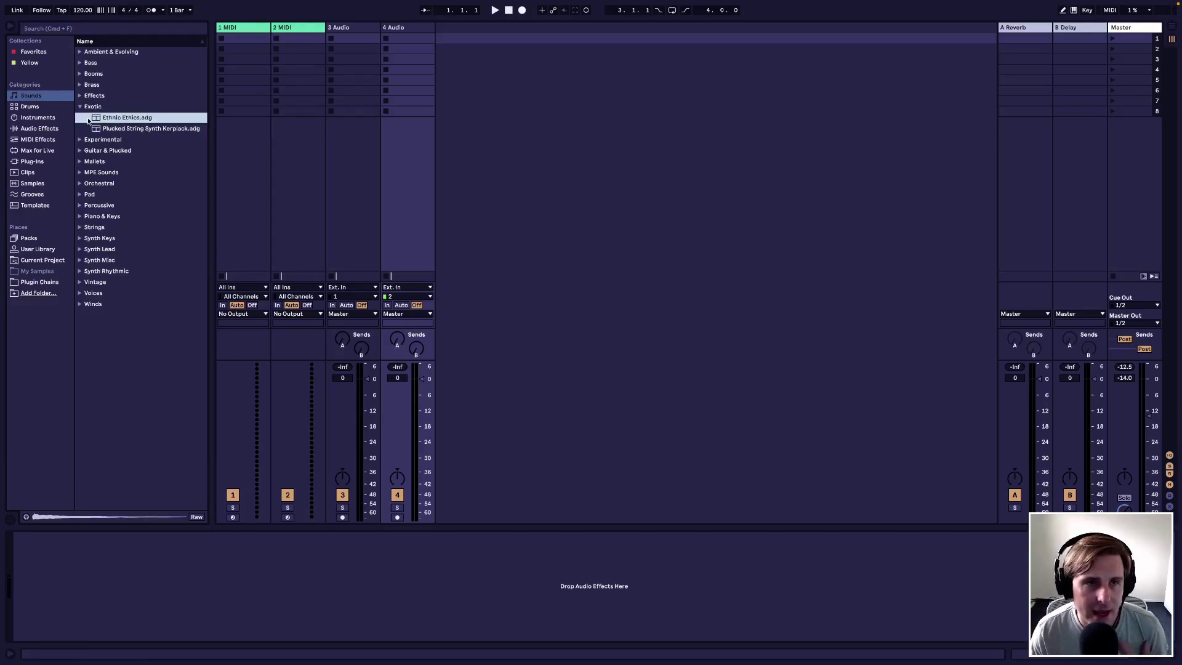
{"action": "left_click", "coordinate": [35, 108]}
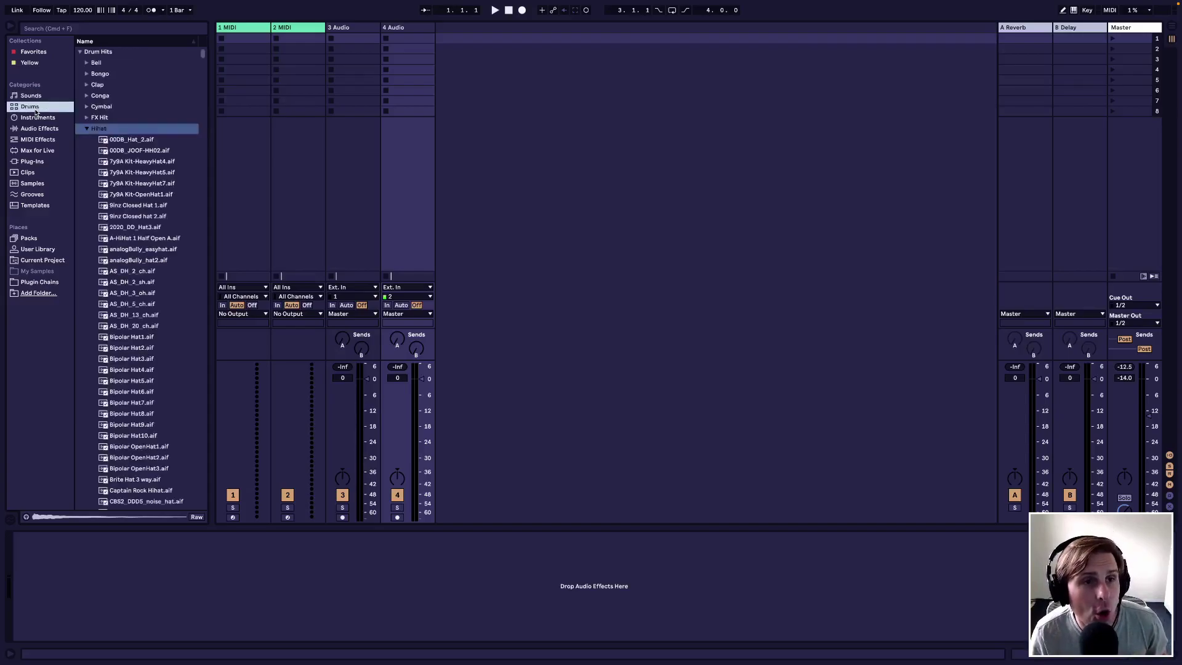
{"action": "left_click", "coordinate": [87, 129]}
{"action": "left_click", "coordinate": [38, 118]}
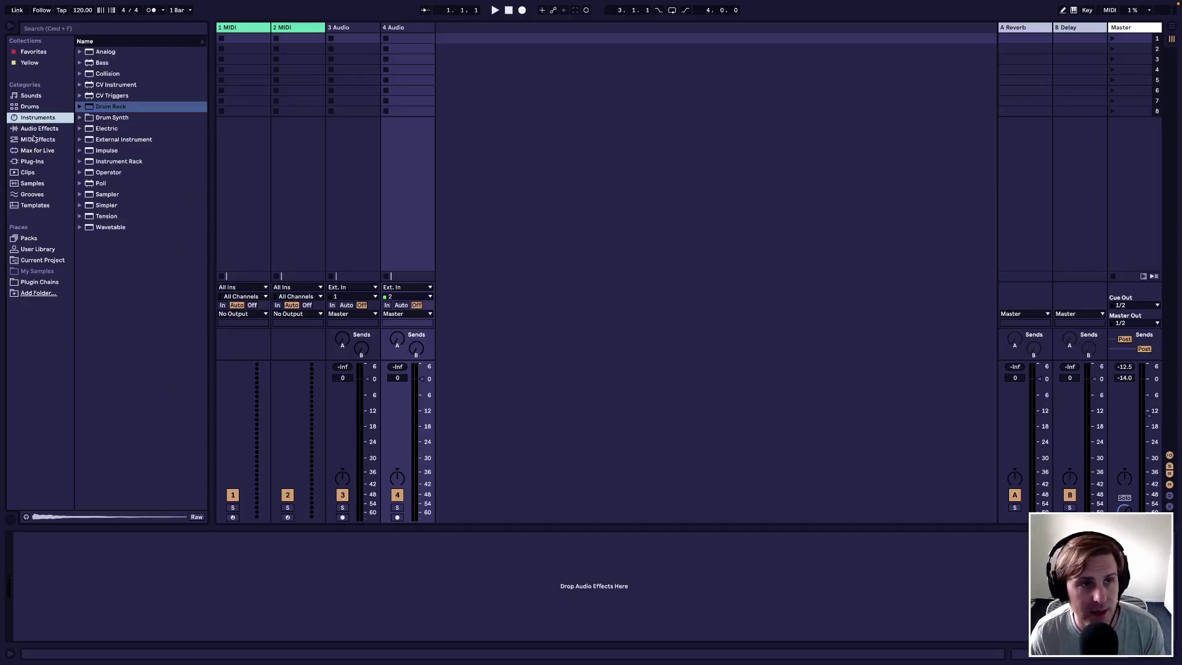
{"action": "left_click", "coordinate": [32, 97]}
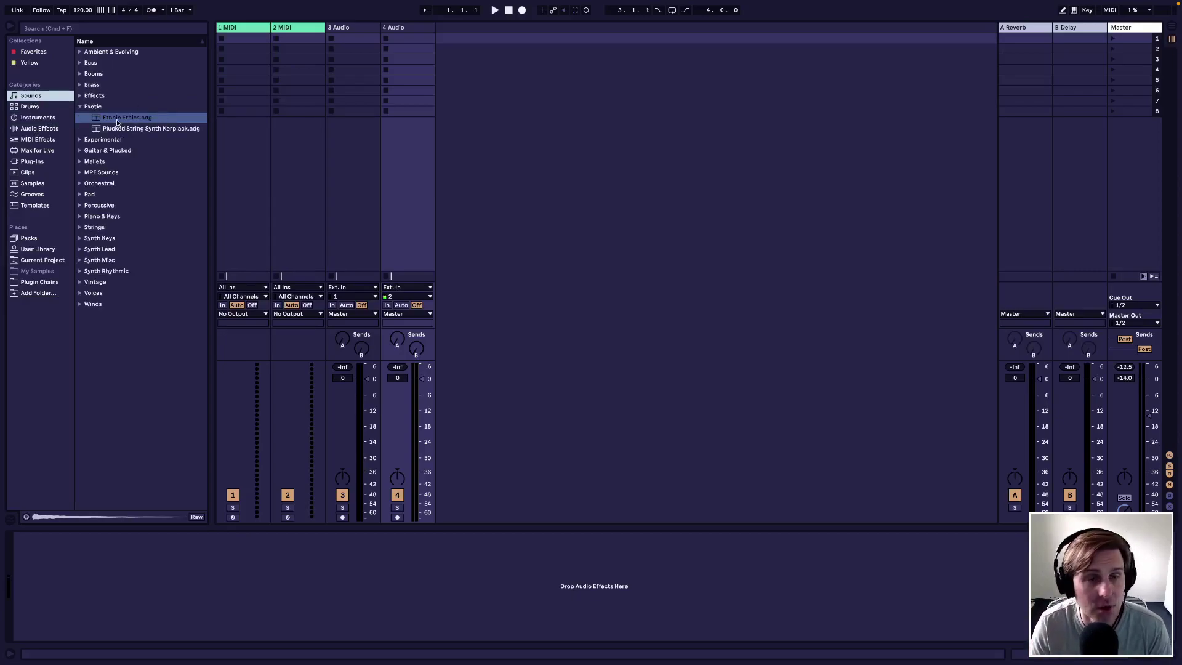
Step: Load the Ethnic Ethics preset onto a new track in the empty session area and delete that track
{"action": "left_click_drag", "start_coordinate": [117, 123], "coordinate": [469, 144]}
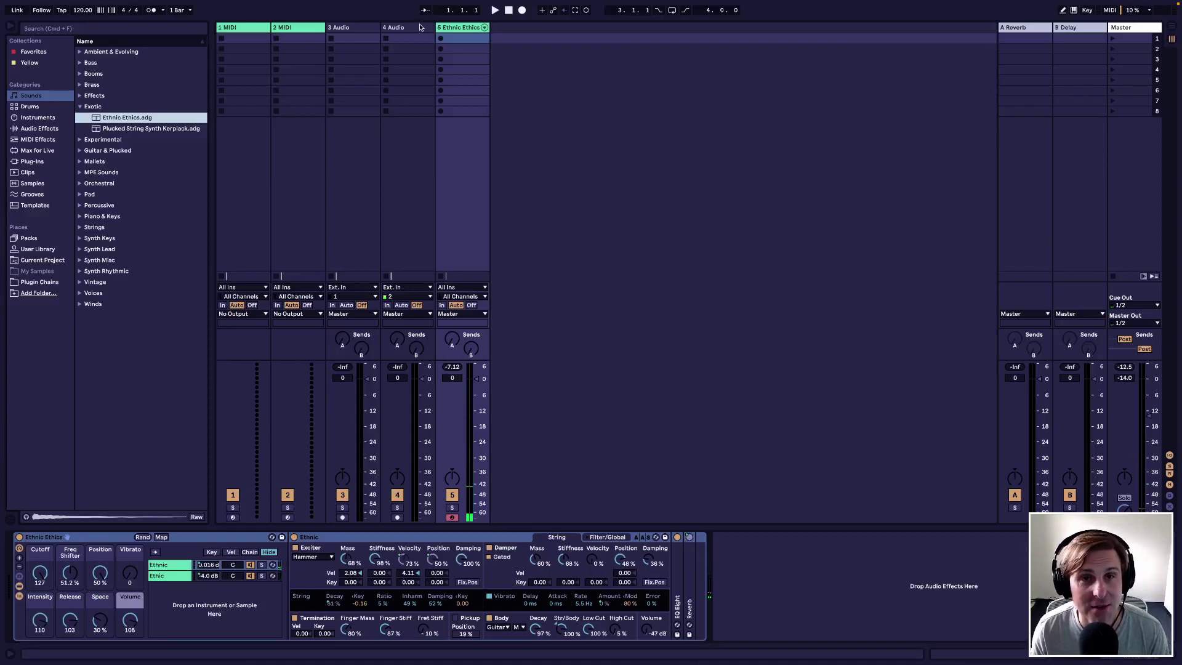
{"action": "left_click", "coordinate": [454, 27]}
{"action": "key", "text": "Delete"}
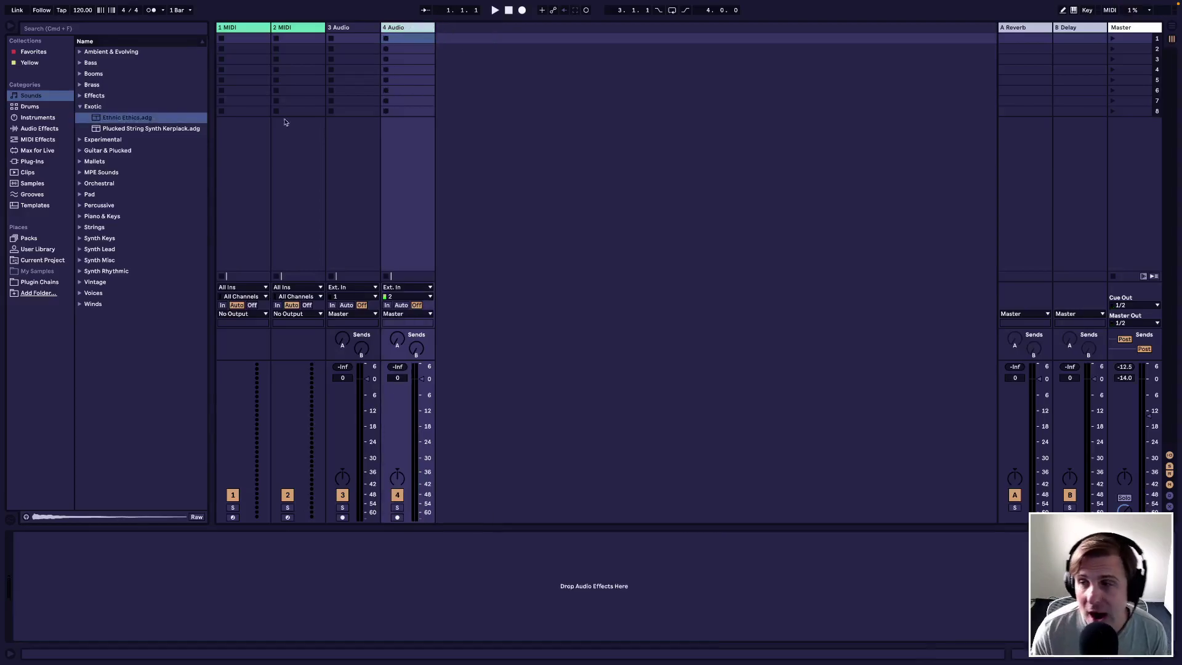
Step: Load the Ethnic Ethics preset onto the 2 MIDI track and undo the change
{"action": "left_click_drag", "start_coordinate": [127, 117], "coordinate": [288, 31]}
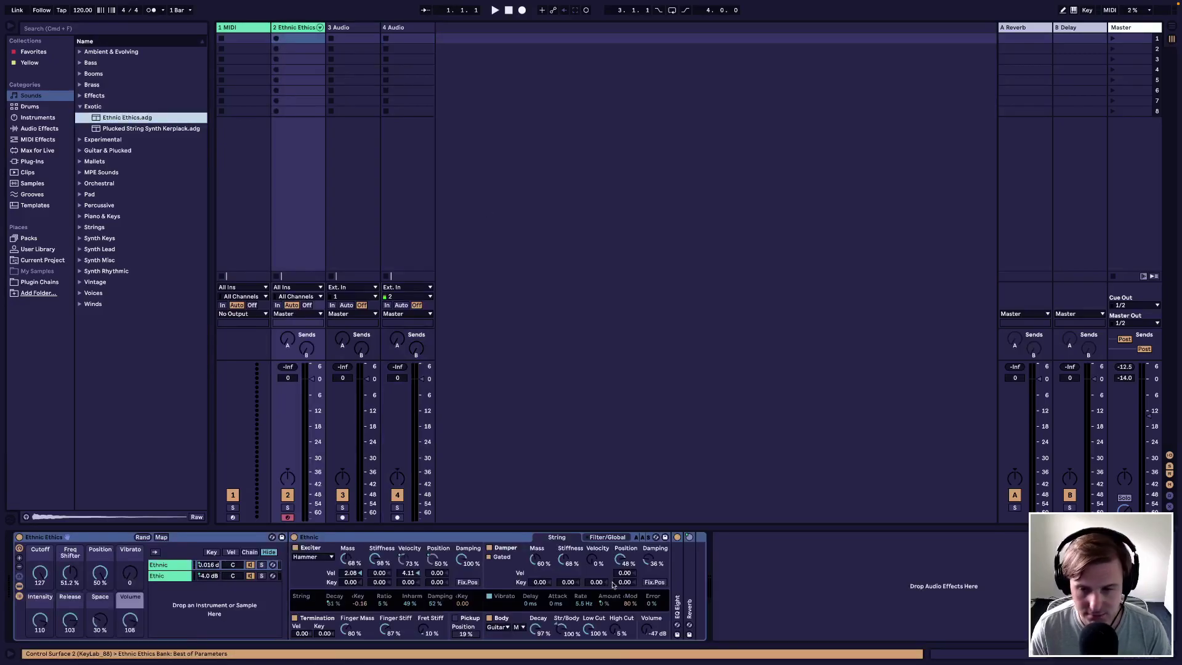
{"action": "left_click", "coordinate": [804, 576]}
{"action": "key", "text": "super+z"}
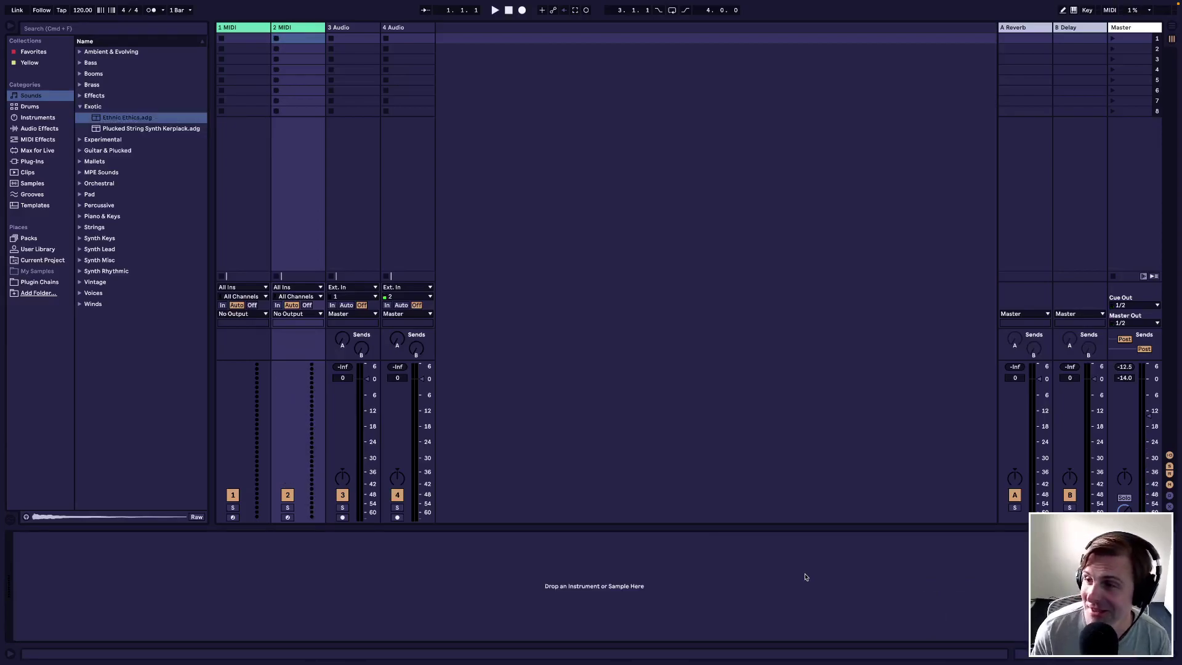
Step: Add a Drum Rack on a new track and audition its Kick_Soft and first two snare pads
{"action": "left_click", "coordinate": [34, 119]}
{"action": "left_click_drag", "start_coordinate": [100, 109], "coordinate": [519, 204]}
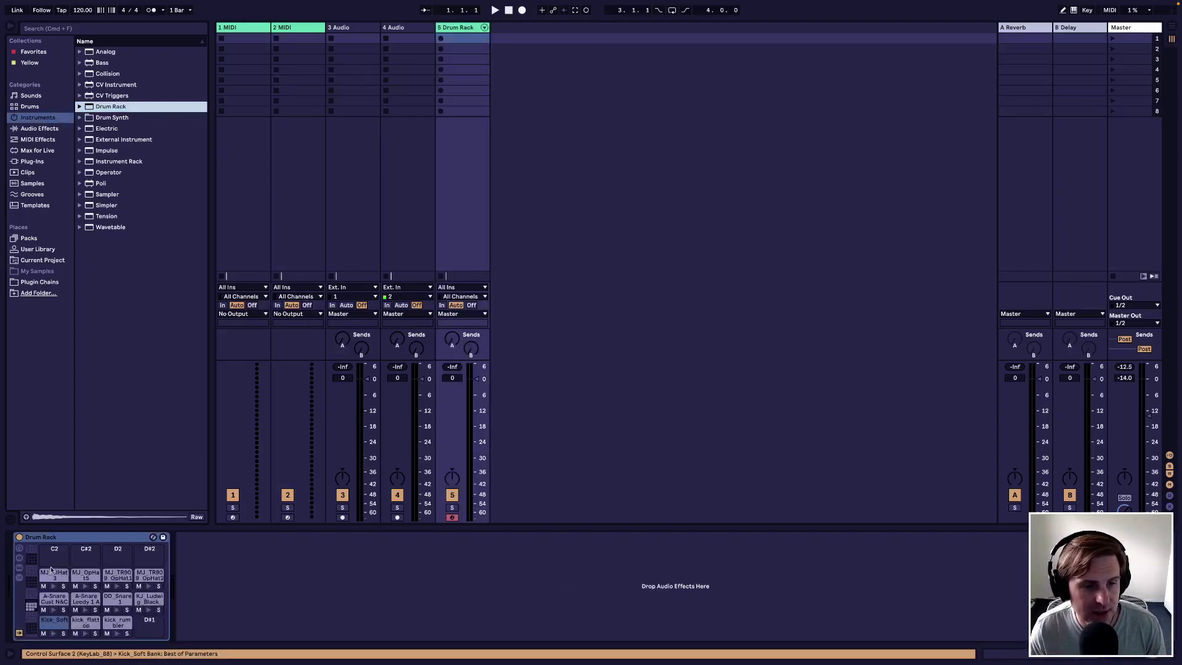
{"action": "left_click", "coordinate": [53, 633]}
{"action": "left_click", "coordinate": [54, 611]}
{"action": "left_click", "coordinate": [84, 611]}
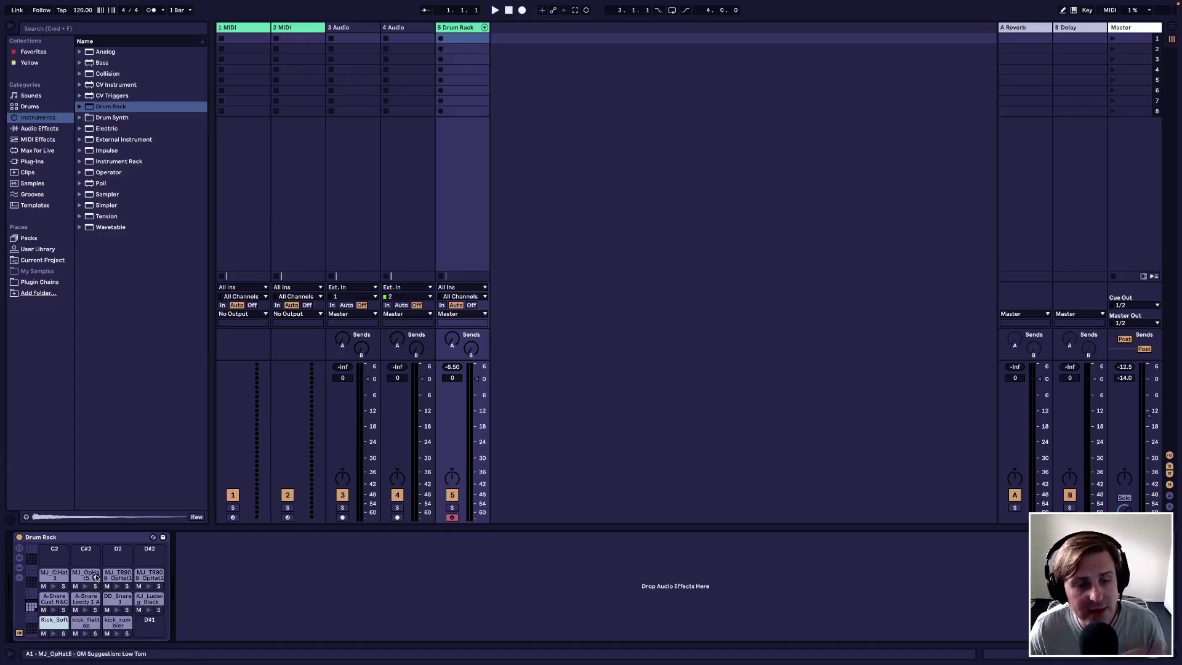
Step: Hot-swap the MJ_OpHat5 pad's sample for MJ_ClHat3 and audition it along with the neighbouring TR909 open hi-hat pad
{"action": "left_click", "coordinate": [96, 577]}
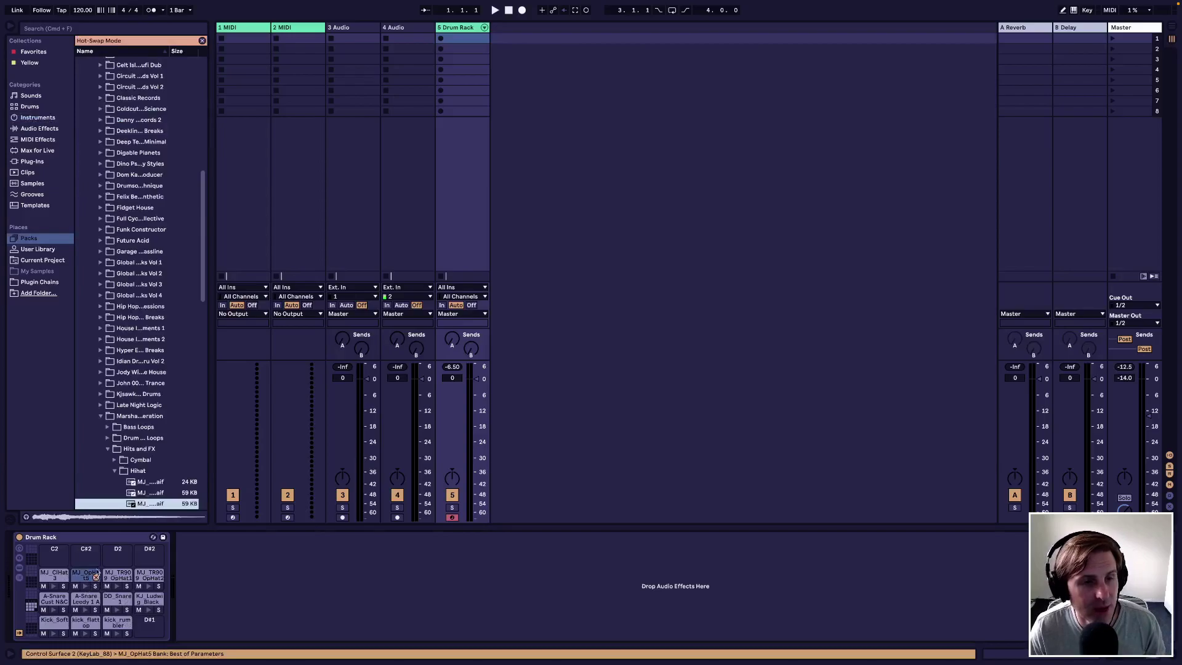
{"action": "scroll", "coordinate": [149, 394], "scroll_direction": "down", "scroll_amount": 3}
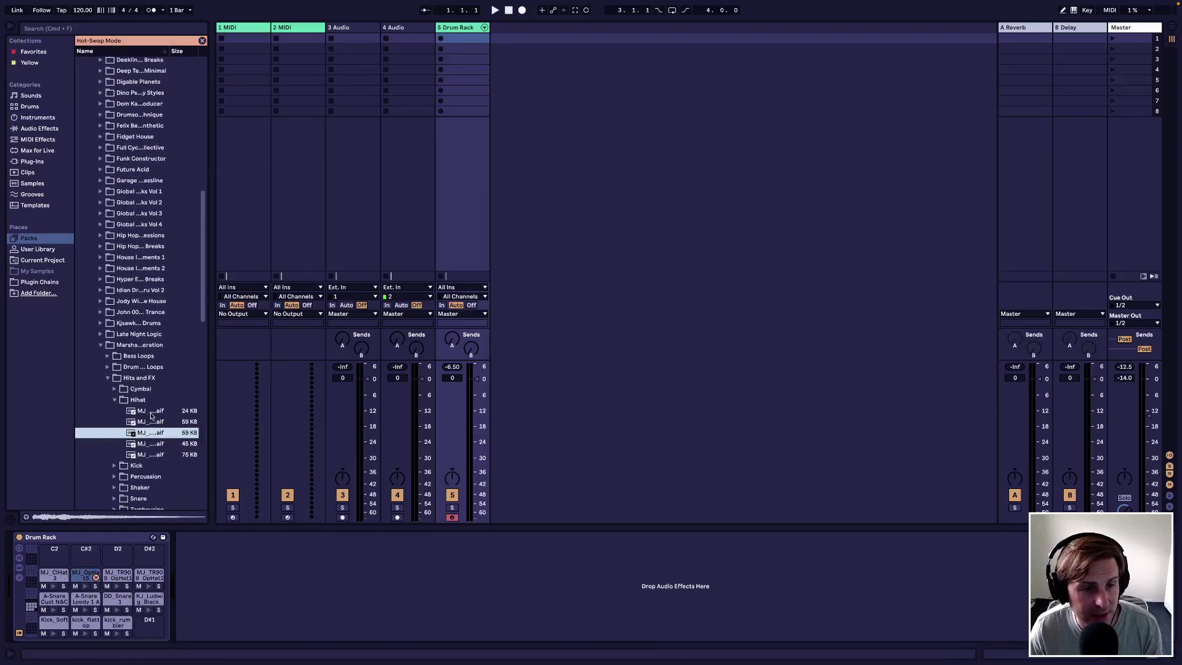
{"action": "left_click", "coordinate": [151, 411]}
{"action": "double_click", "coordinate": [151, 411]}
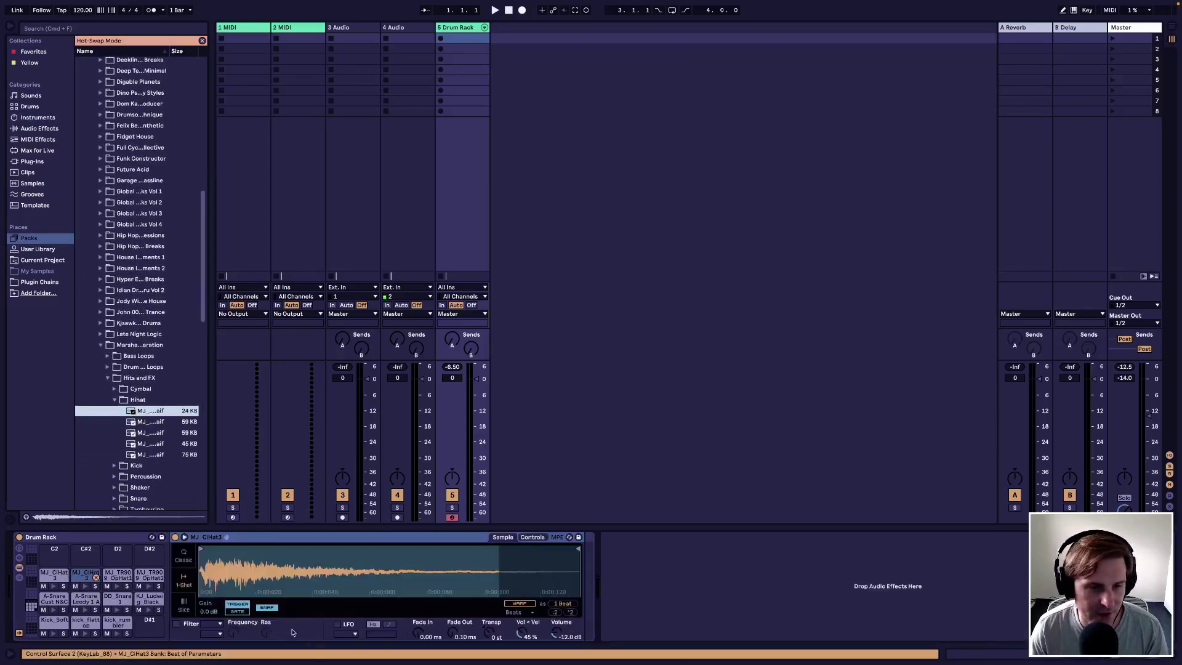
{"action": "left_click", "coordinate": [85, 587]}
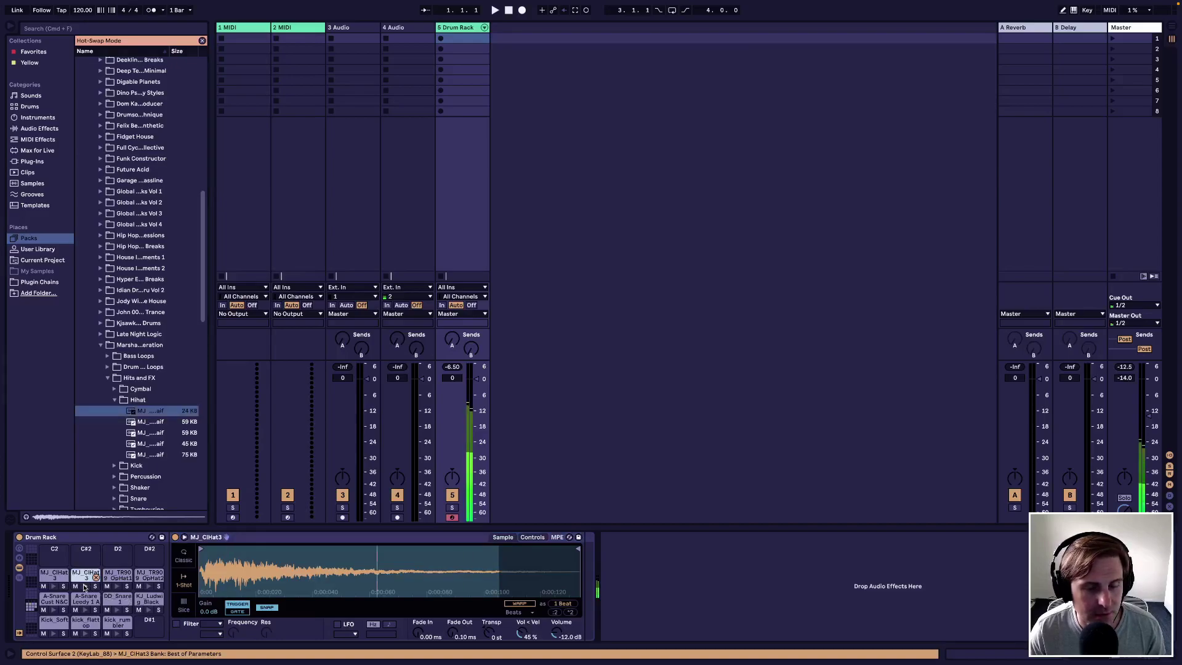
{"action": "left_click", "coordinate": [117, 587]}
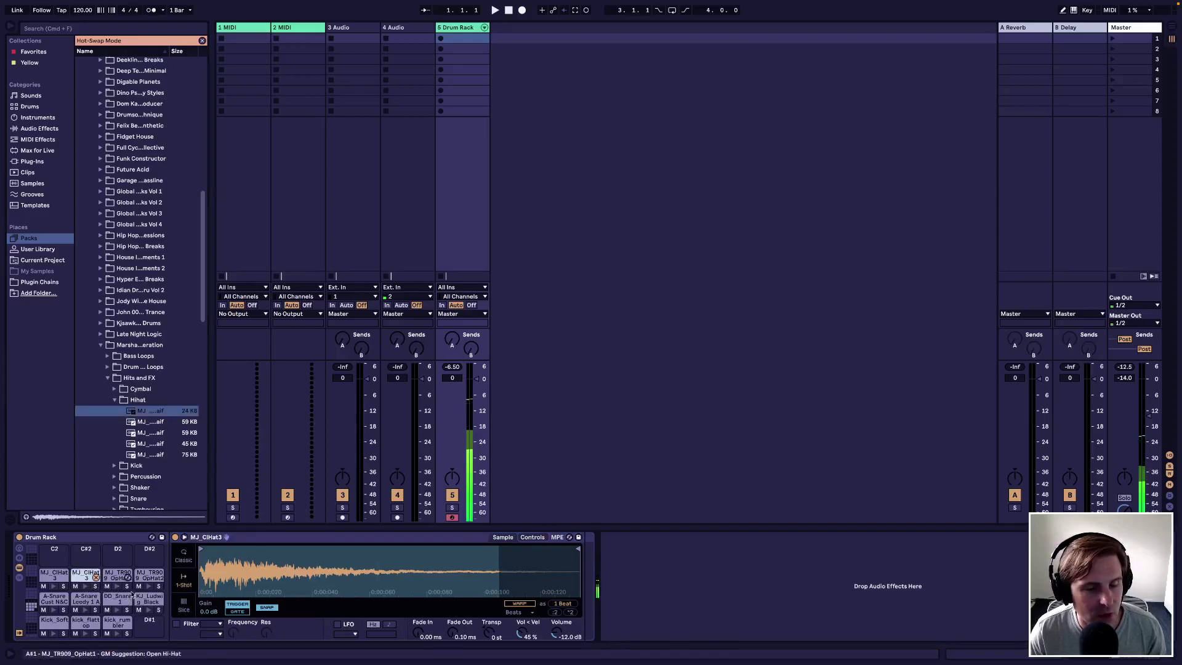
Step: Leave hot-swap mode and delete the Drum Rack track
{"action": "key", "text": "q"}
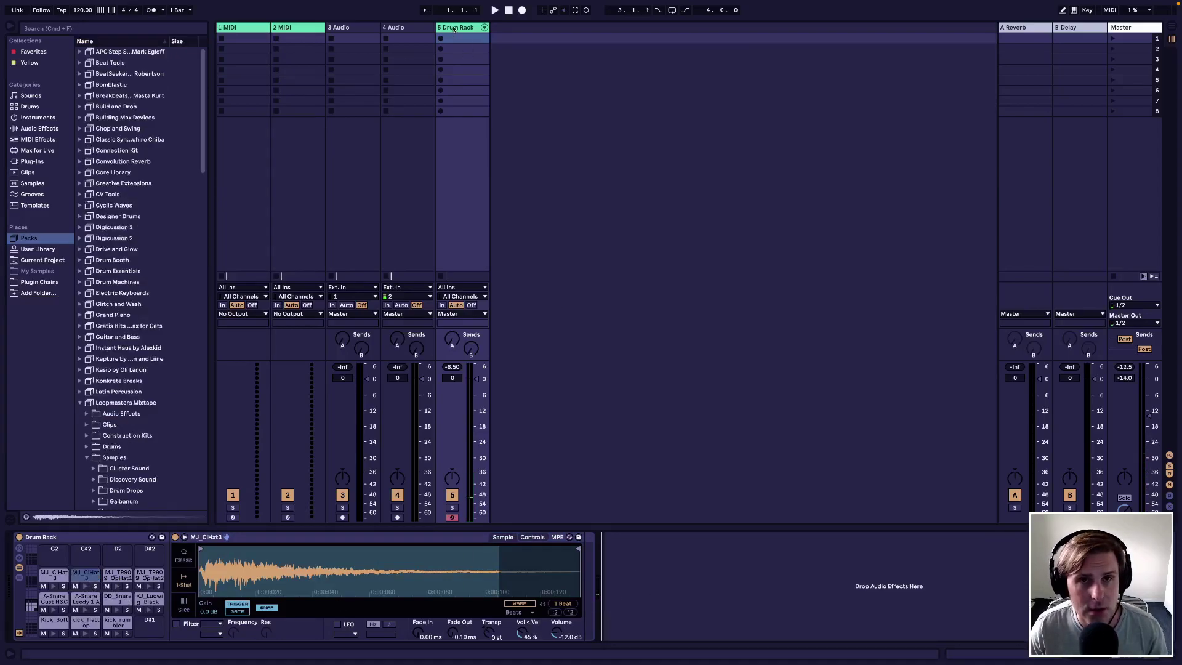
{"action": "key", "text": "Delete"}
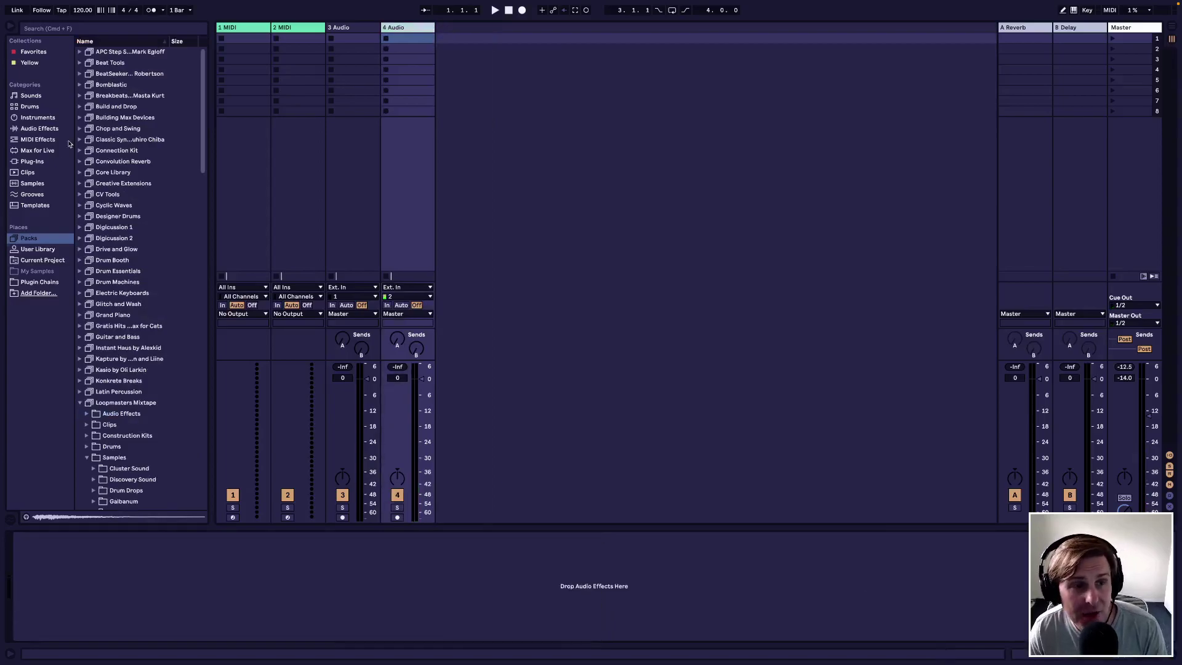
Step: Browse the Audio Effects folders EQ & Filters and Drive & Color, plus the MIDI Effects, Max for Live and Plug-Ins categories
{"action": "left_click", "coordinate": [35, 128]}
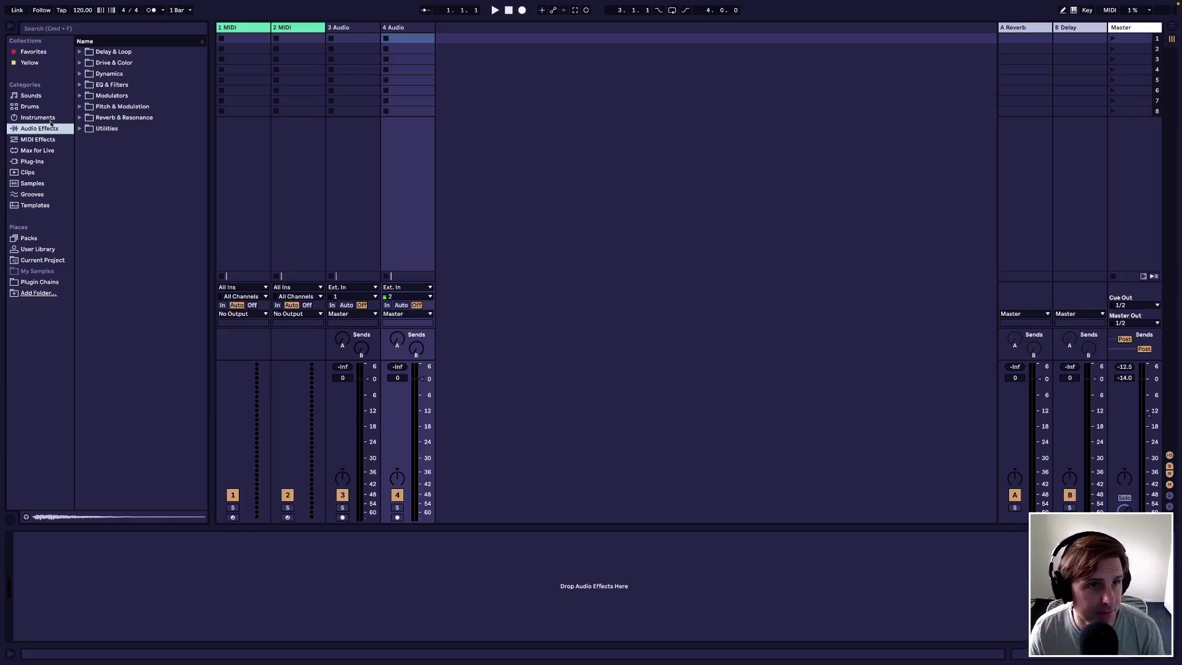
{"action": "left_click", "coordinate": [80, 85]}
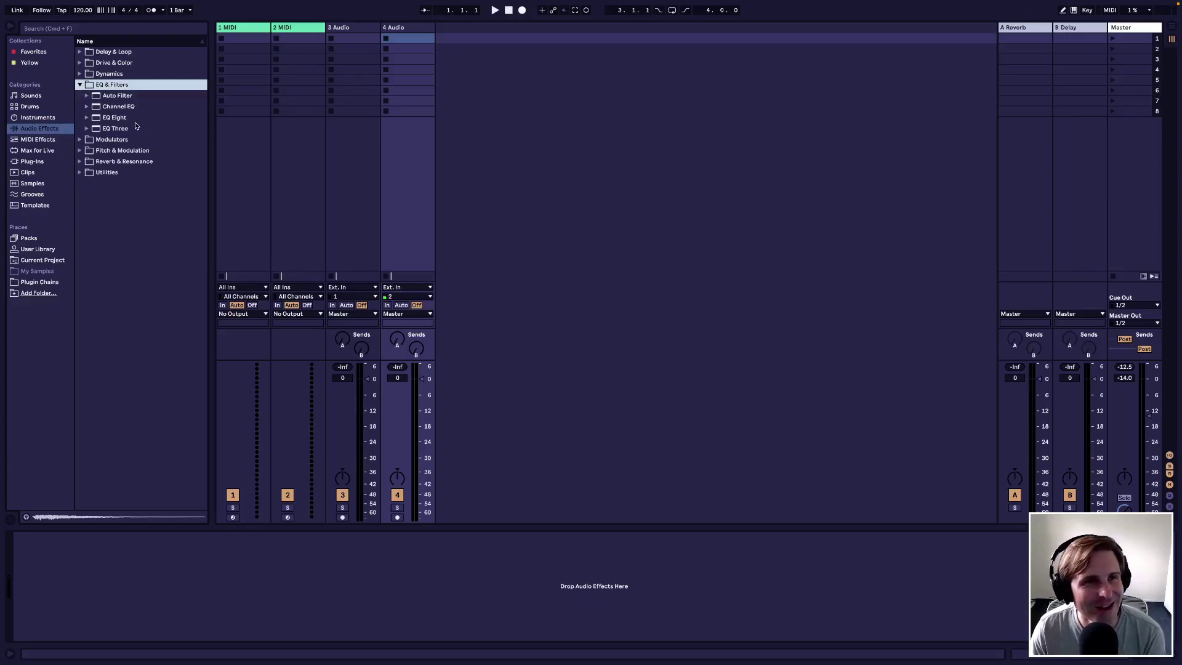
{"action": "left_click", "coordinate": [79, 62]}
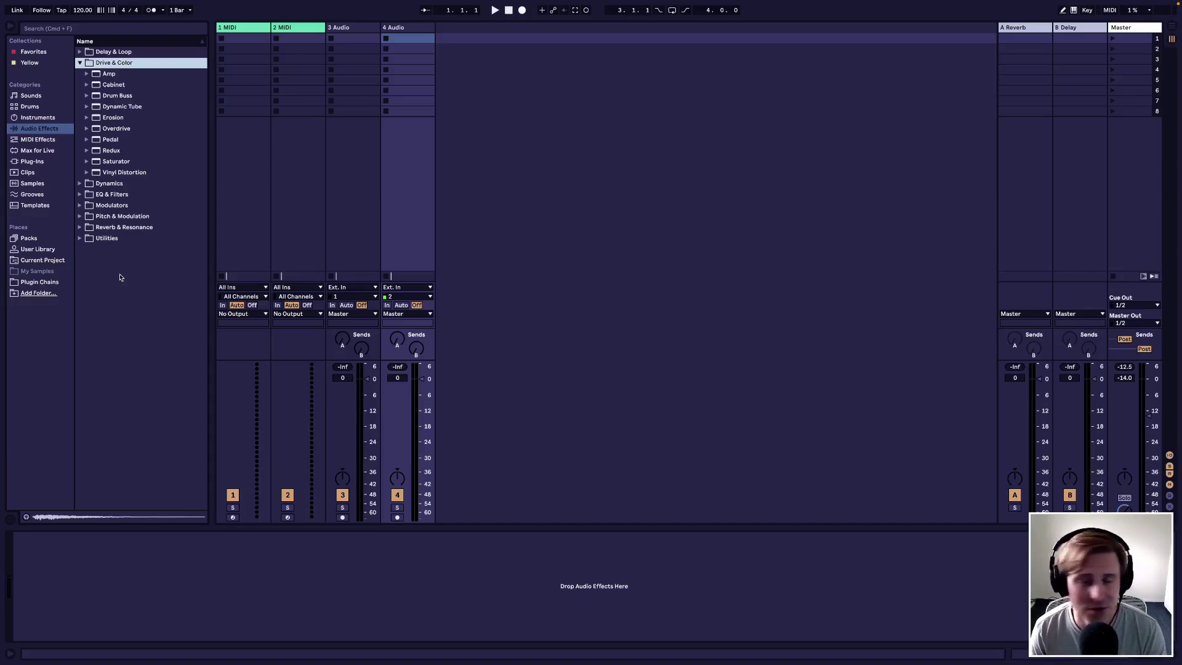
{"action": "left_click", "coordinate": [29, 141]}
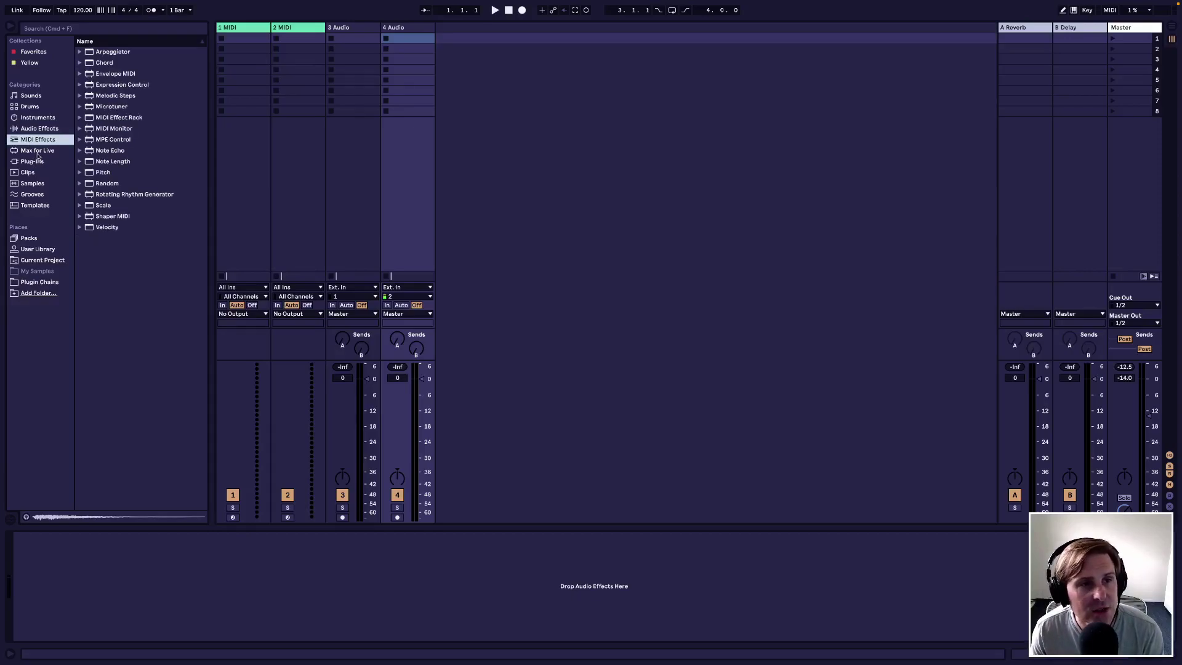
{"action": "left_click", "coordinate": [37, 152]}
{"action": "left_click", "coordinate": [39, 163]}
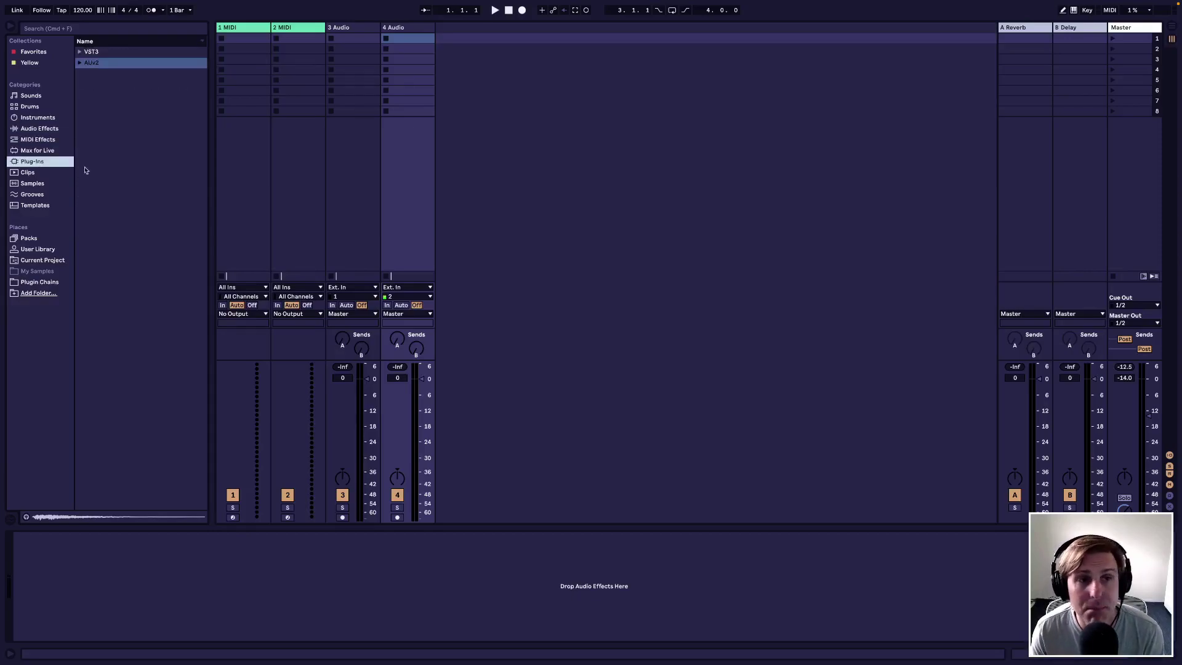
Step: Load the Arturia Analog Lab V instrument from the AUv2 plug-ins onto a new MIDI track
{"action": "left_click", "coordinate": [79, 64]}
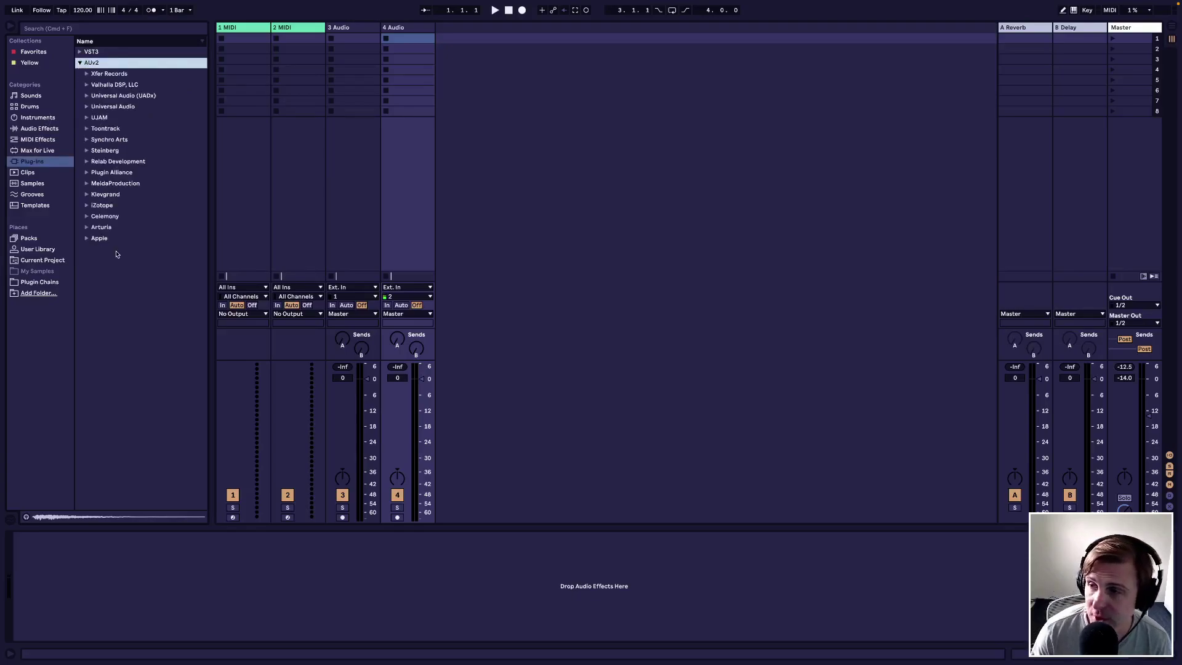
{"action": "left_click", "coordinate": [87, 227]}
{"action": "left_click_drag", "start_coordinate": [121, 263], "coordinate": [601, 624]}
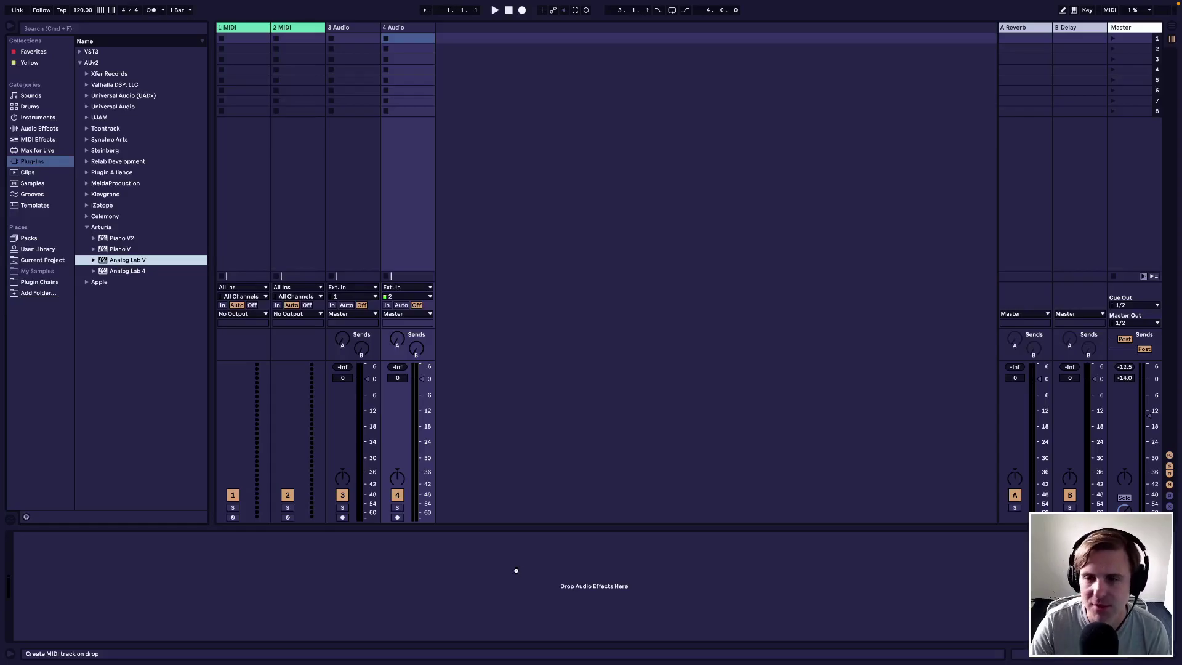
{"action": "left_click_drag", "start_coordinate": [516, 570], "coordinate": [518, 574]}
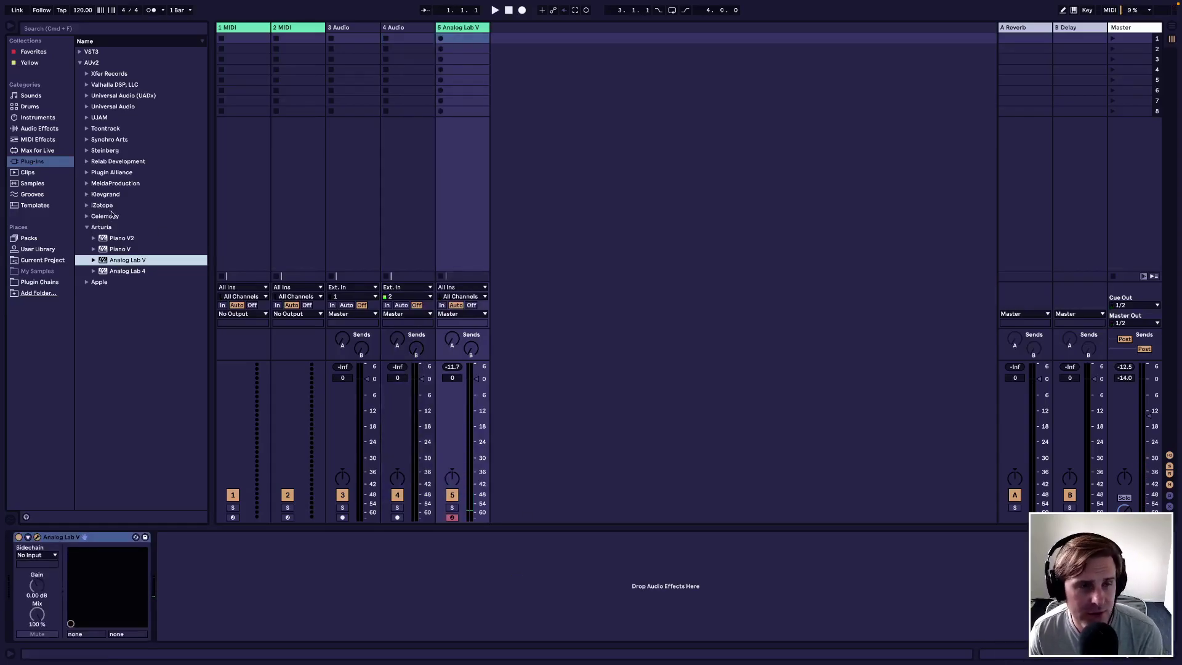
Step: Expand the Universal Audio (UADx) plug-in list and delete the Analog Lab V track
{"action": "left_click", "coordinate": [86, 99]}
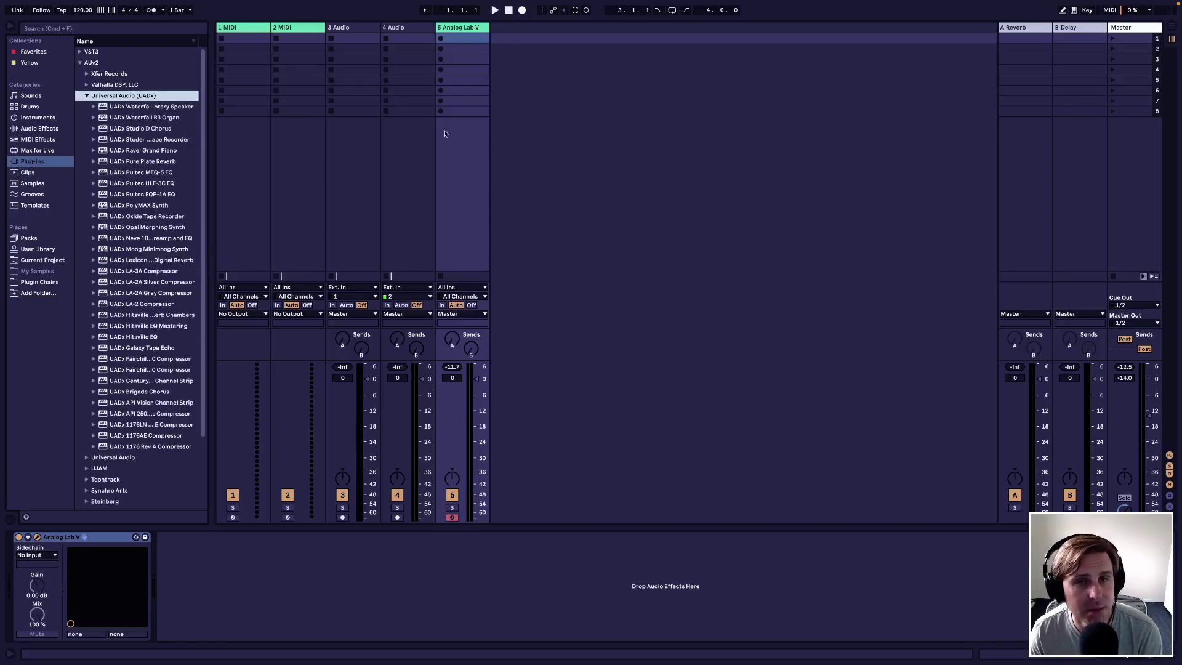
{"action": "left_click", "coordinate": [465, 28]}
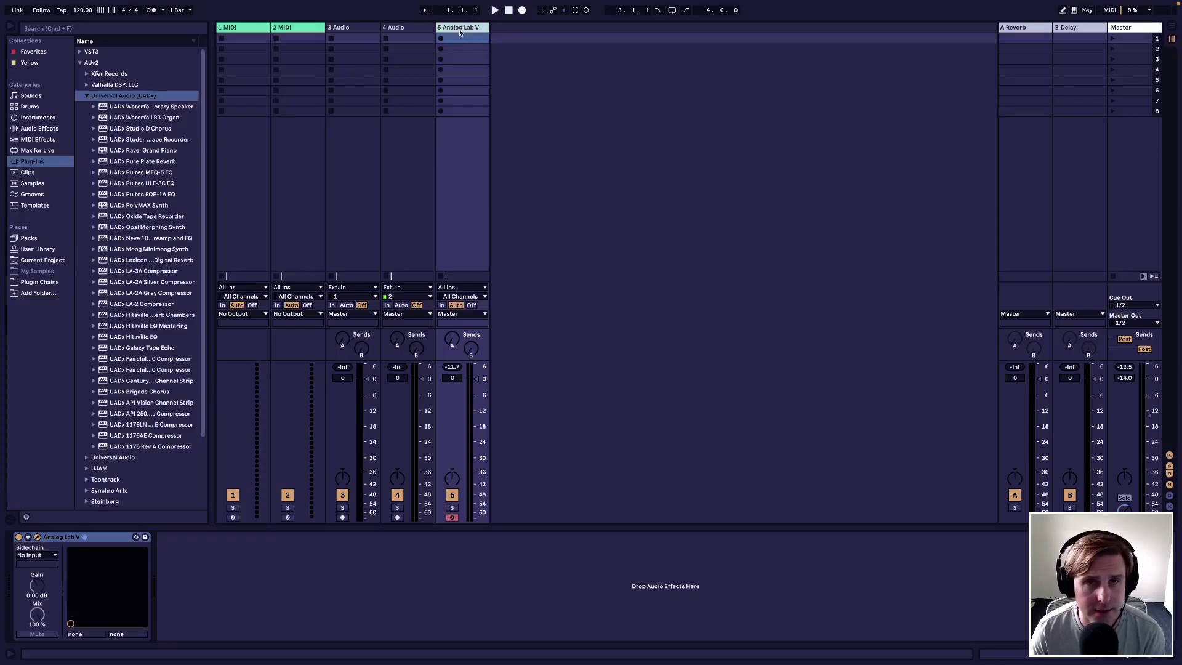
{"action": "key", "text": "Delete"}
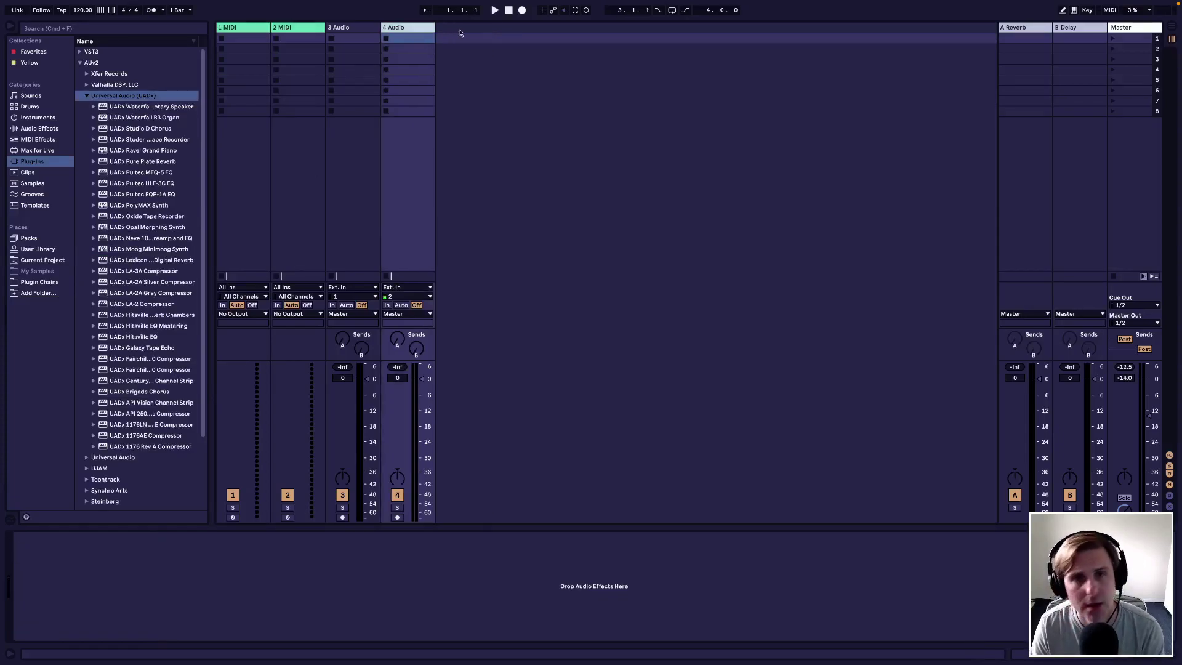
Step: Collapse the Universal Audio (UADx) list and browse the Templates, Packs, User Library and Current Project contents
{"action": "left_click", "coordinate": [85, 96]}
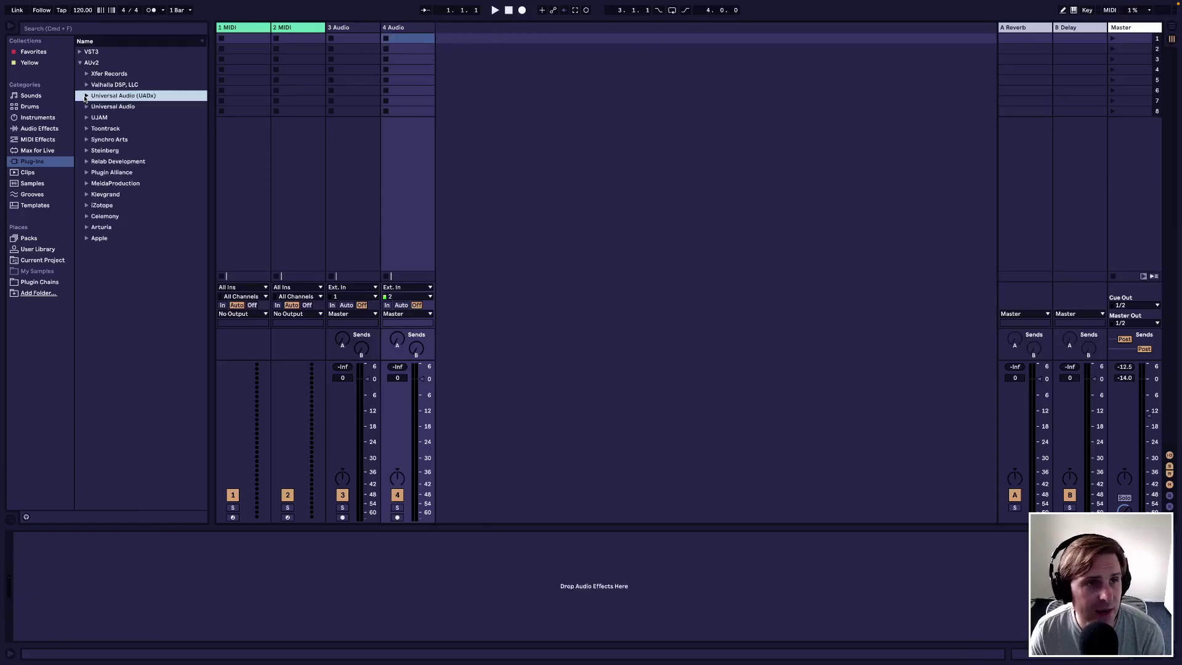
{"action": "left_click", "coordinate": [36, 206]}
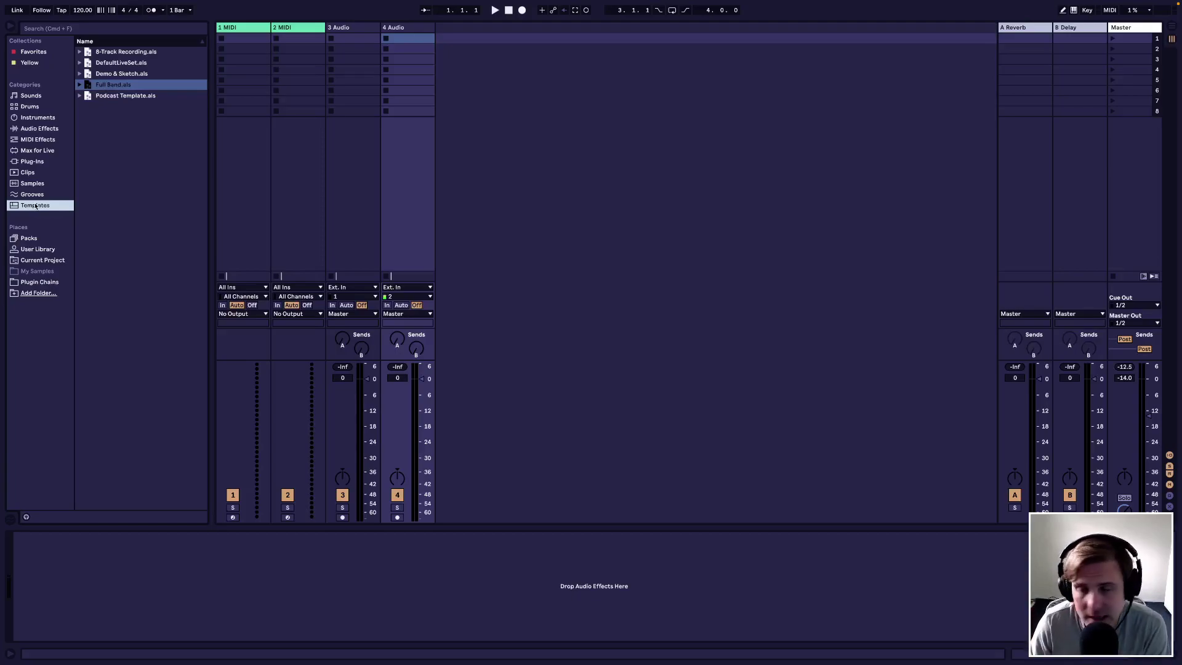
{"action": "left_click", "coordinate": [545, 271]}
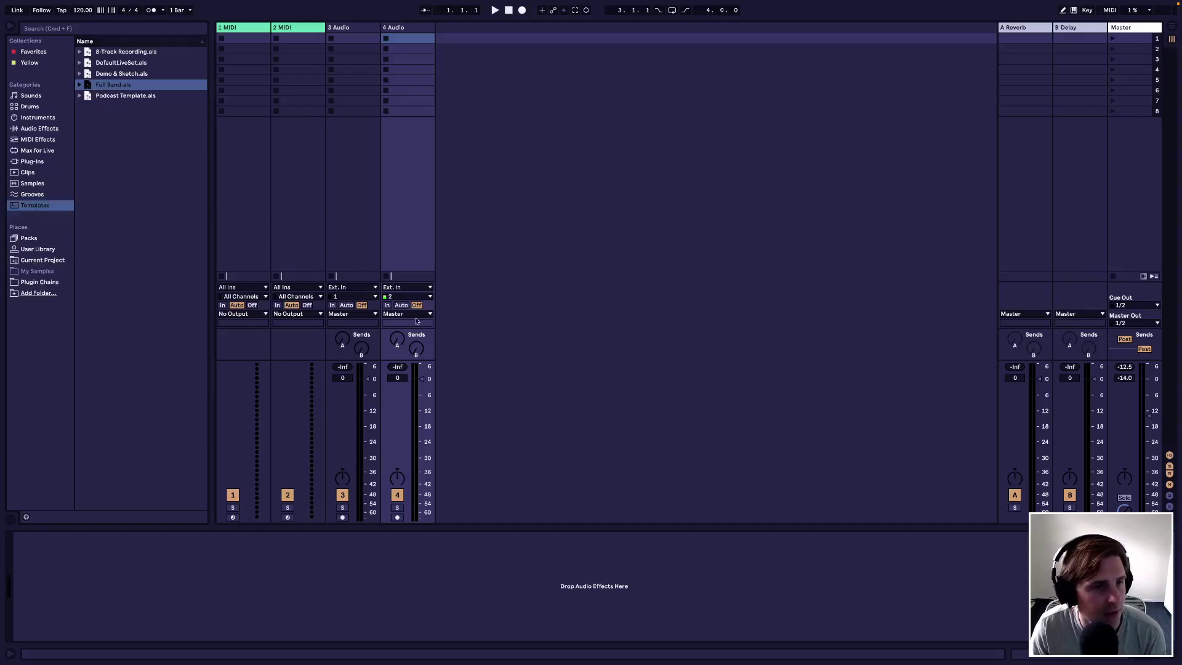
{"action": "left_click", "coordinate": [37, 238]}
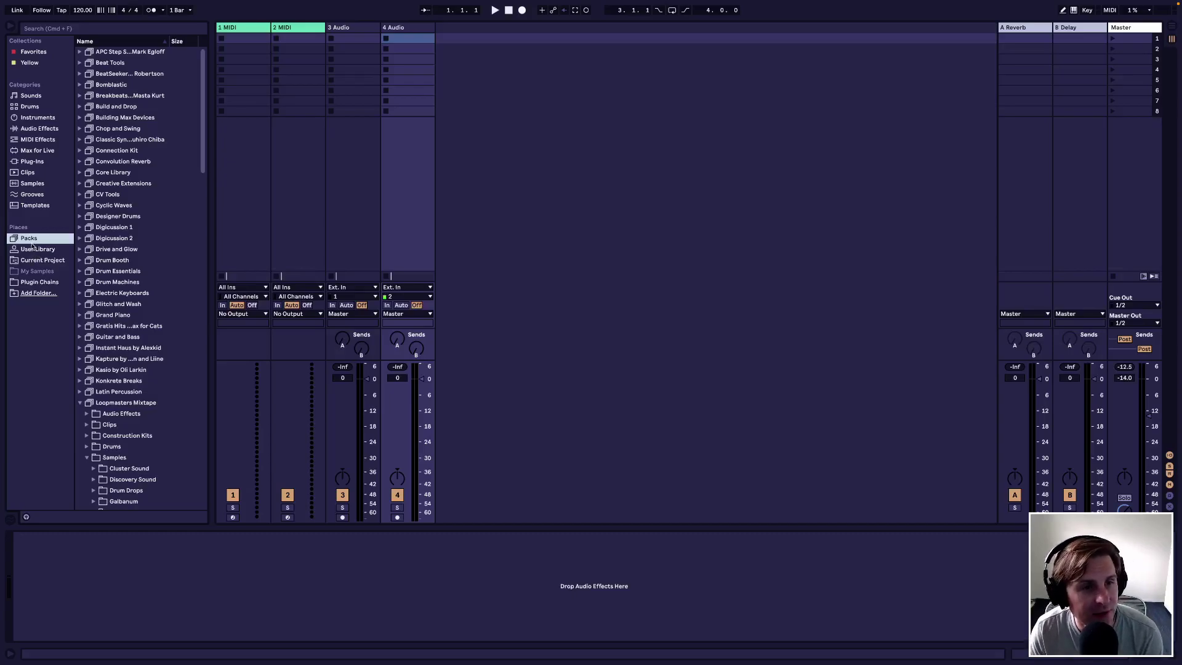
{"action": "left_click", "coordinate": [33, 251]}
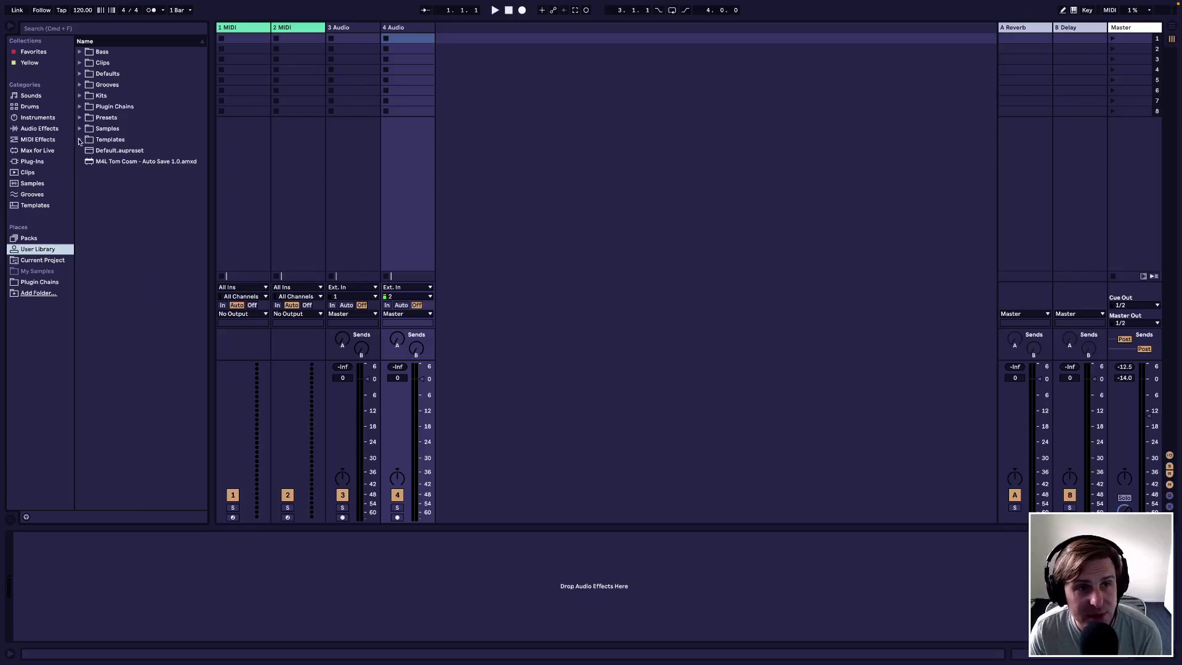
{"action": "left_click", "coordinate": [41, 260]}
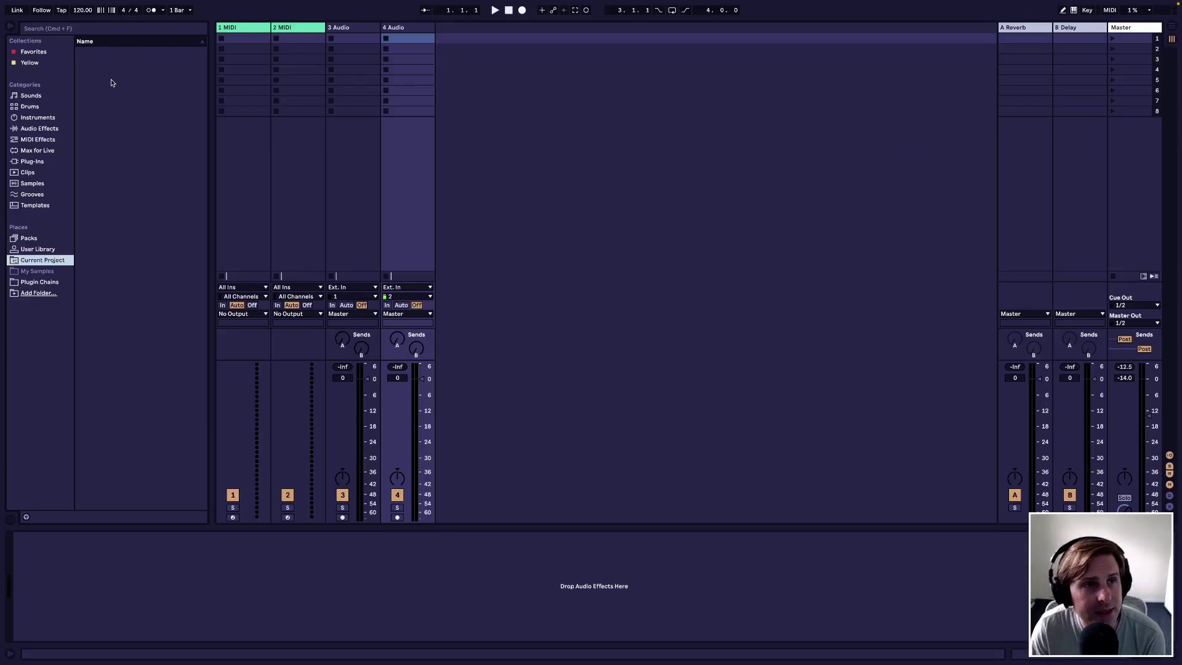
Step: Set the song tempo to 125 BPM
{"action": "left_click", "coordinate": [41, 10]}
{"action": "left_click", "coordinate": [41, 9]}
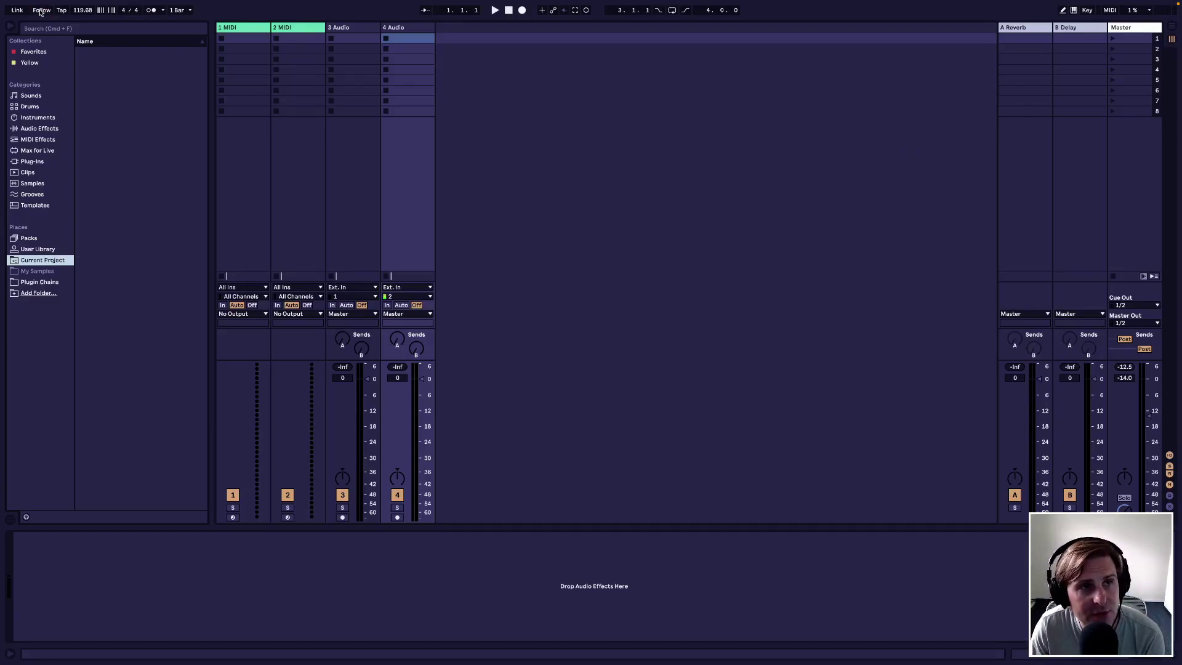
{"action": "left_click", "coordinate": [41, 10]}
{"action": "left_click", "coordinate": [41, 9]}
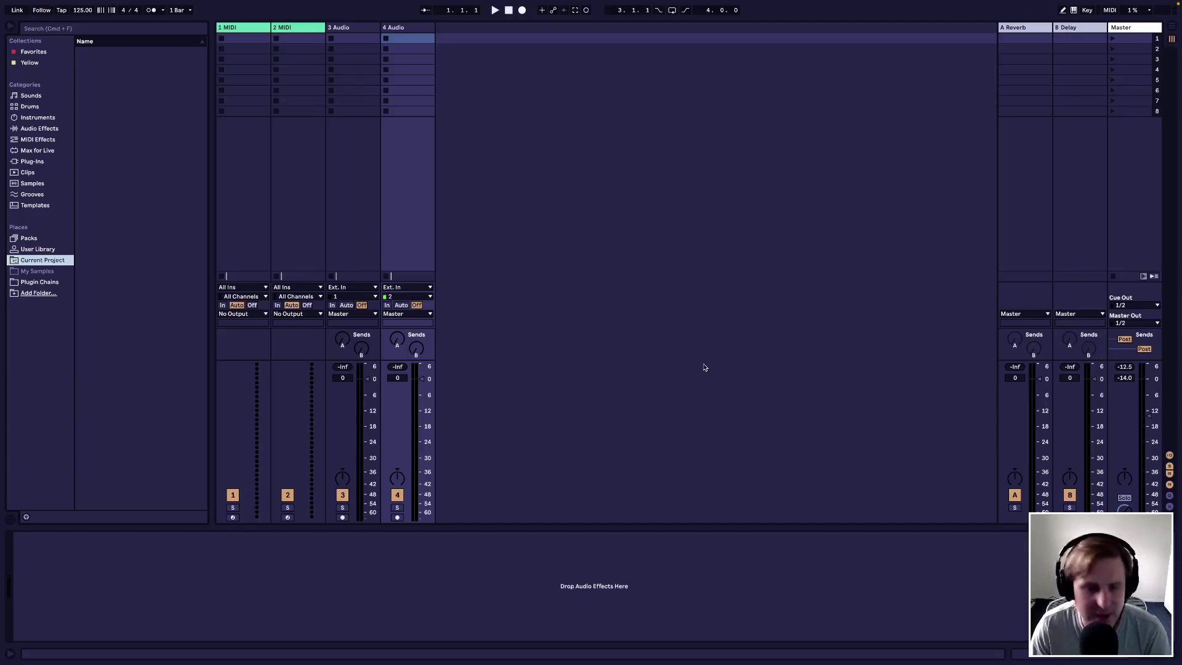
Step: Show the Arrangement View, return to the Session View and select the tempo value
{"action": "key", "text": "Tab"}
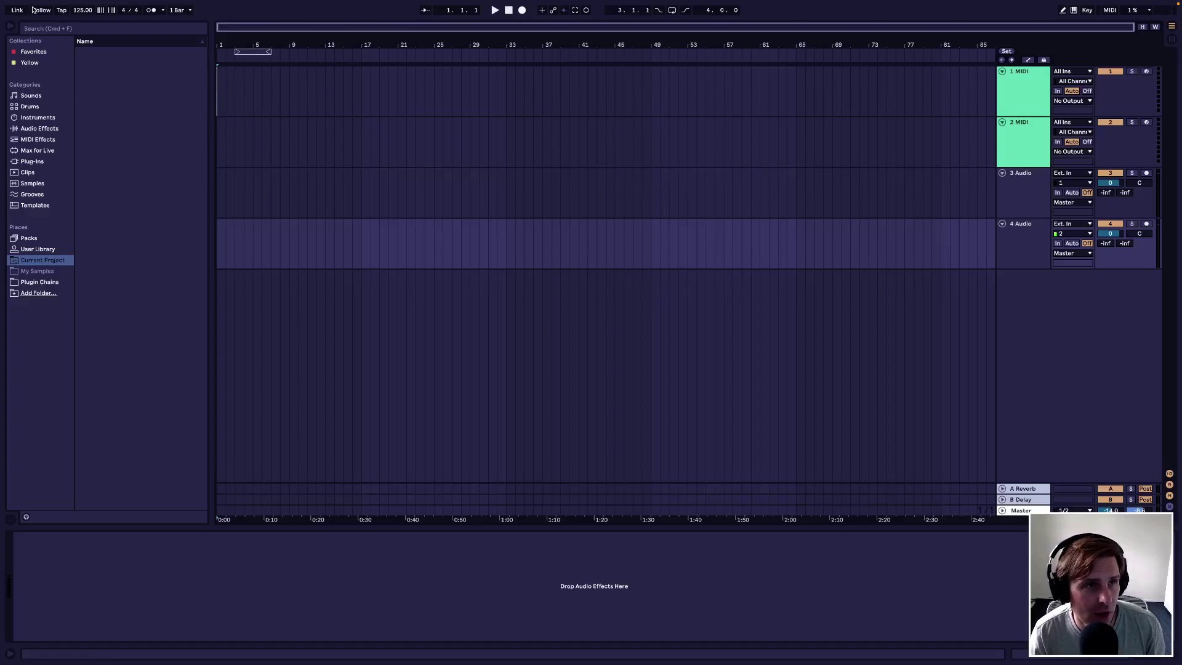
{"action": "key", "text": "Tab"}
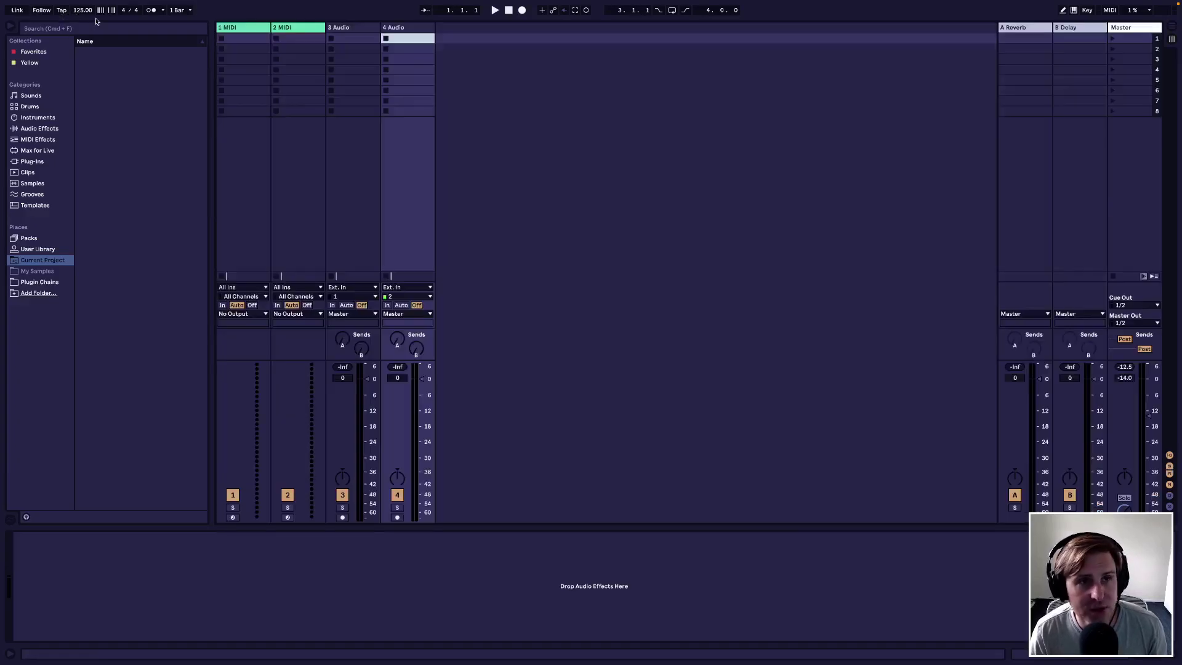
{"action": "left_click", "coordinate": [82, 10]}
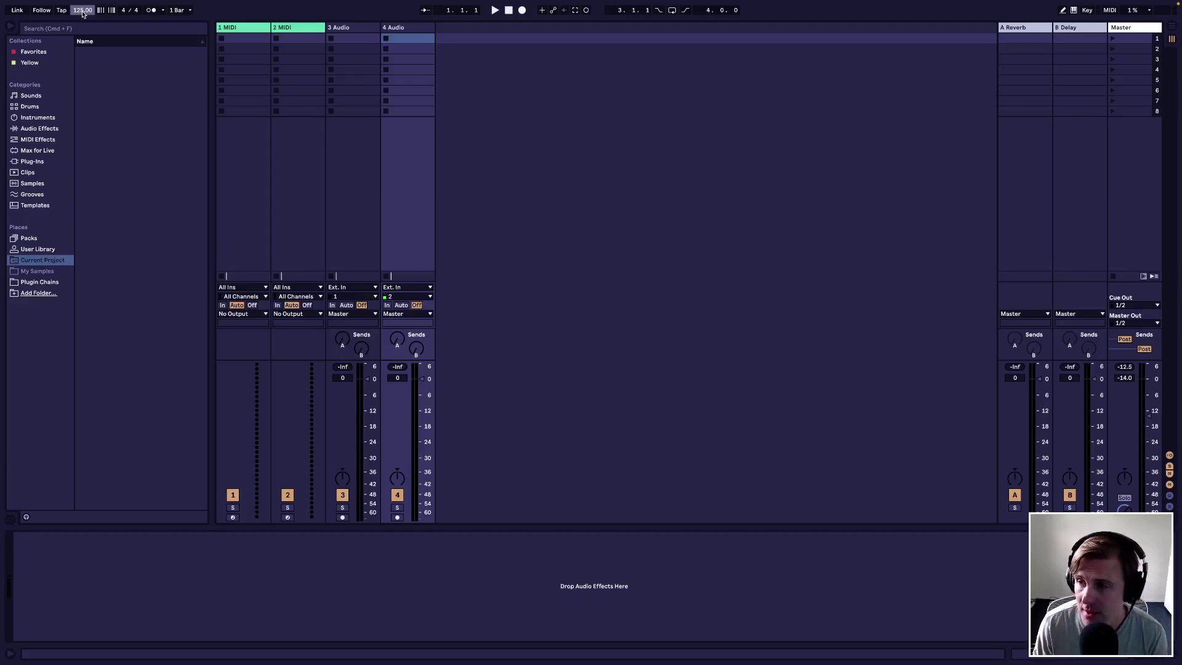
Step: Switch the metronome on, view the global quantization choices, and switch the metronome off again
{"action": "left_click", "coordinate": [151, 10]}
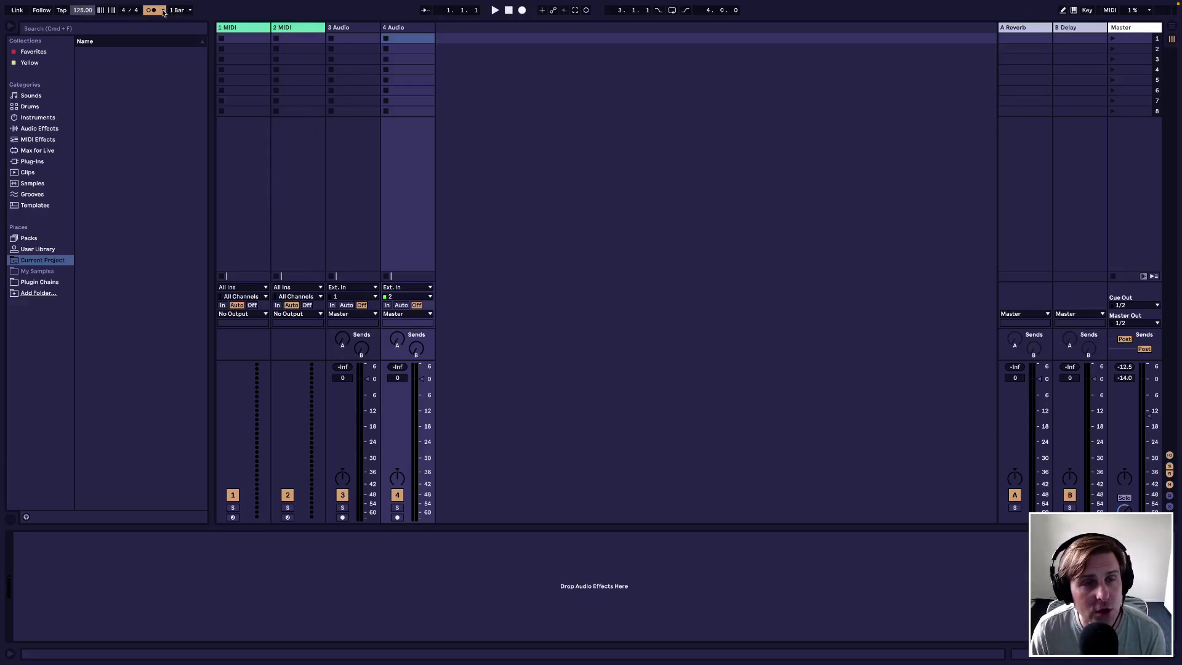
{"action": "left_click", "coordinate": [151, 10]}
{"action": "left_click", "coordinate": [150, 11]}
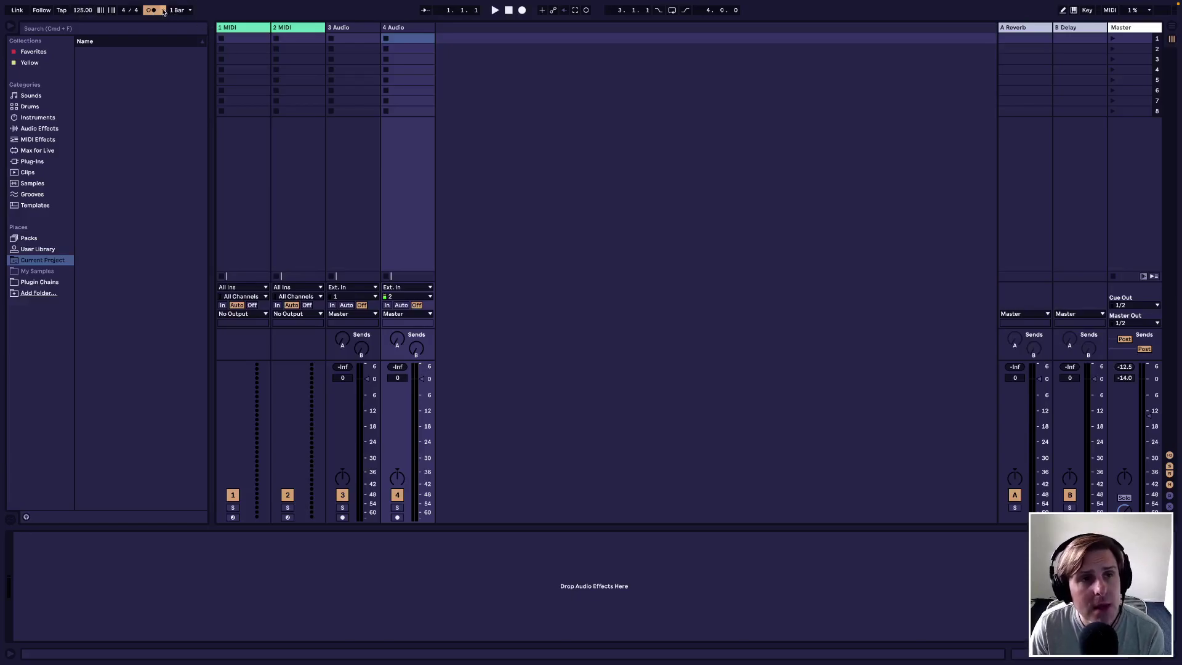
{"action": "left_click", "coordinate": [178, 10]}
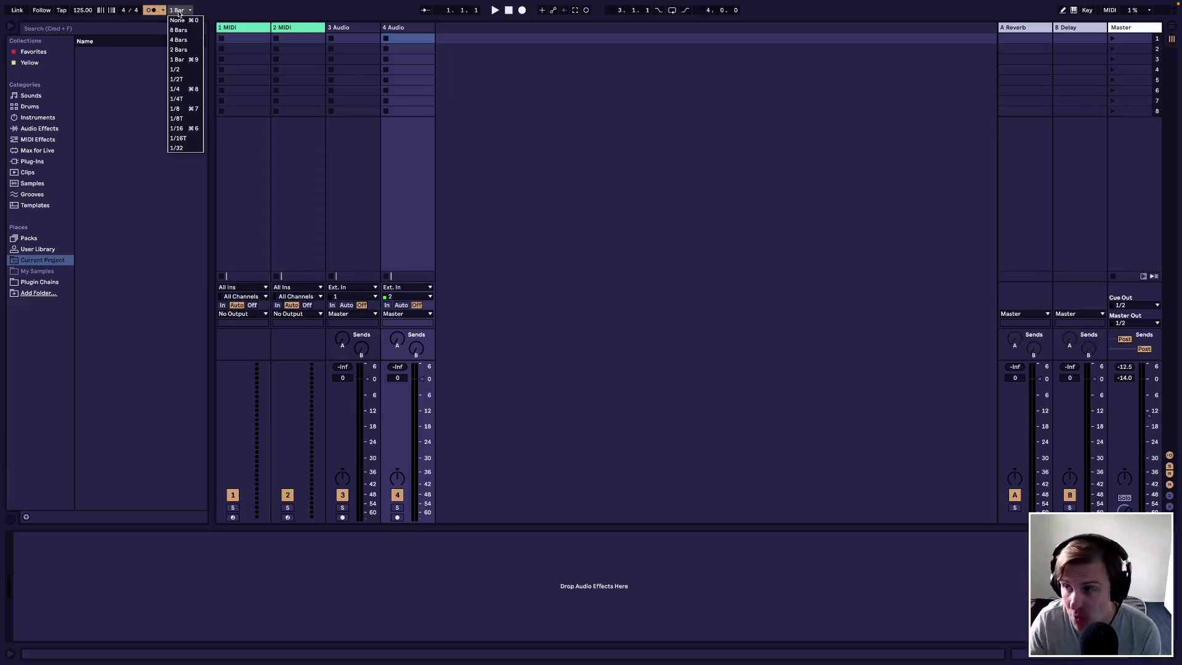
{"action": "left_click", "coordinate": [559, 223]}
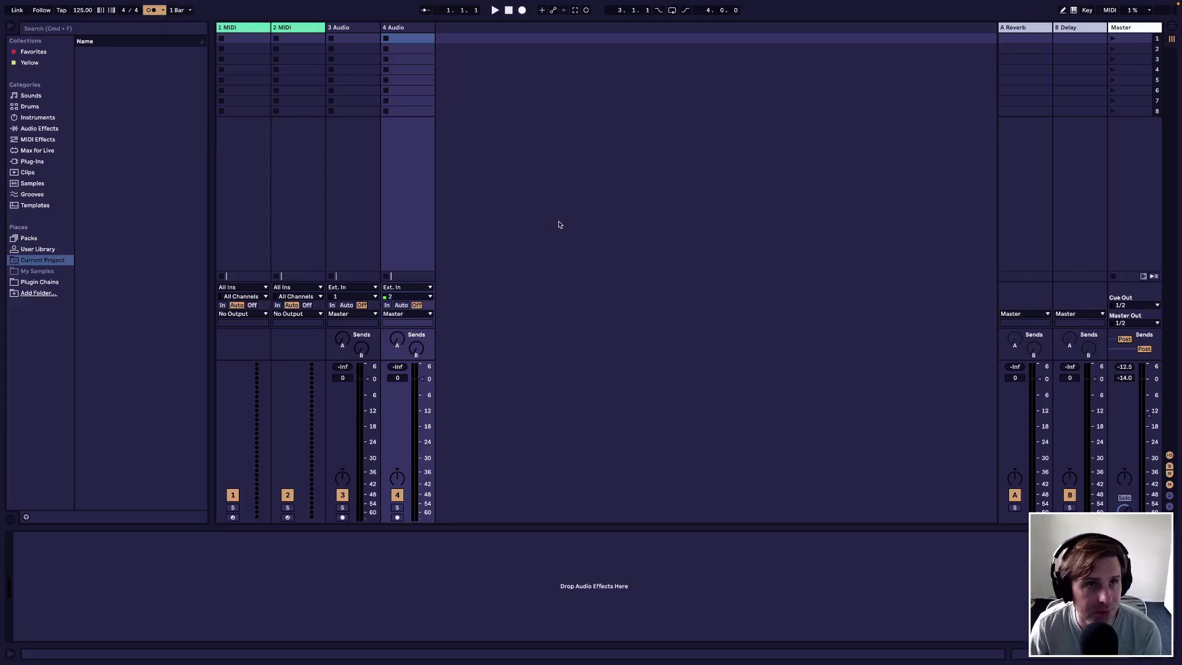
{"action": "left_click", "coordinate": [150, 10]}
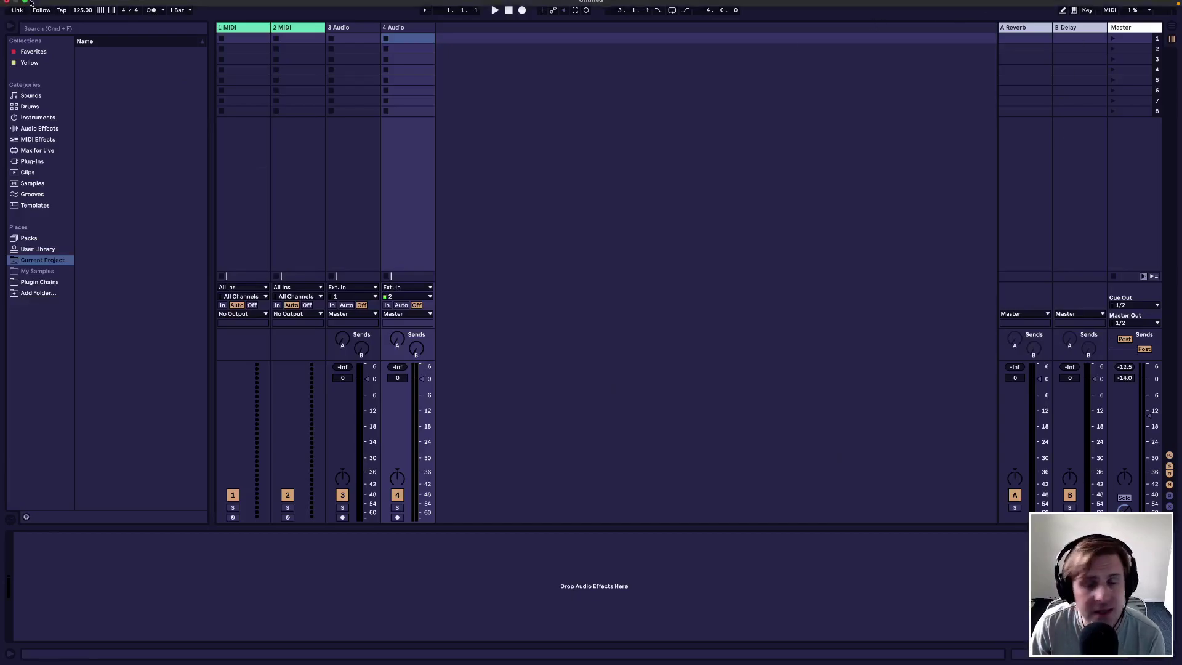
Step: Leave full screen to reach the Master track's preview volume, set it to -10.8 dB, and return to full screen
{"action": "left_click", "coordinate": [29, 22]}
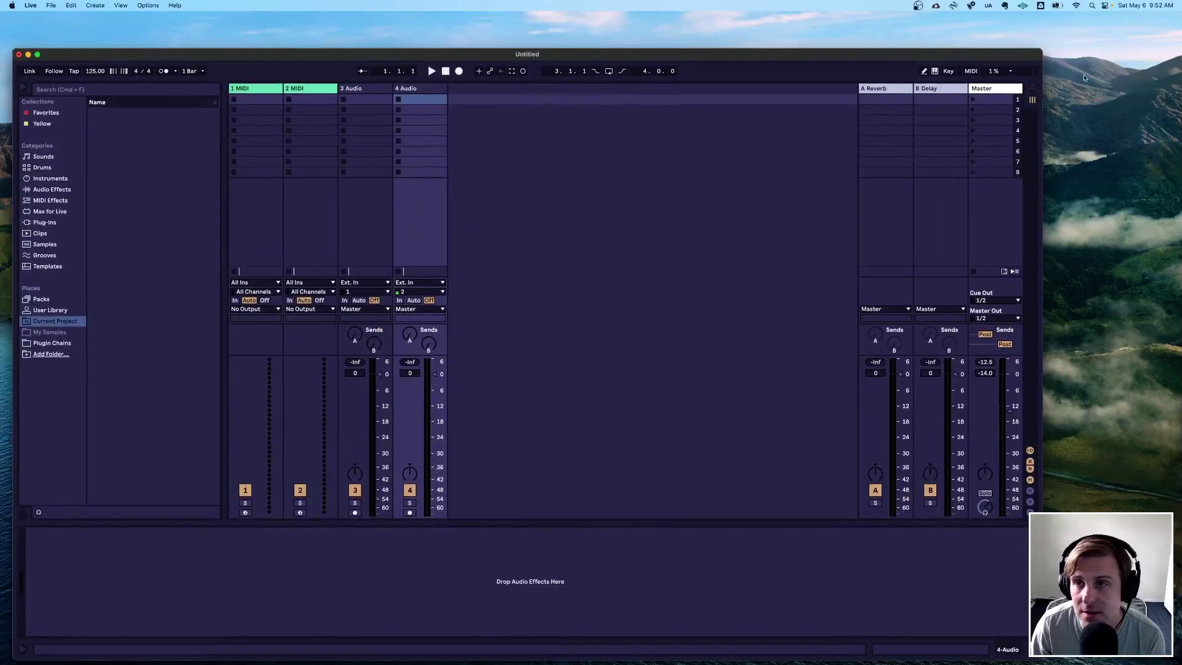
{"action": "left_click_drag", "start_coordinate": [971, 58], "coordinate": [932, 40]}
{"action": "left_click_drag", "start_coordinate": [945, 486], "coordinate": [945, 500]}
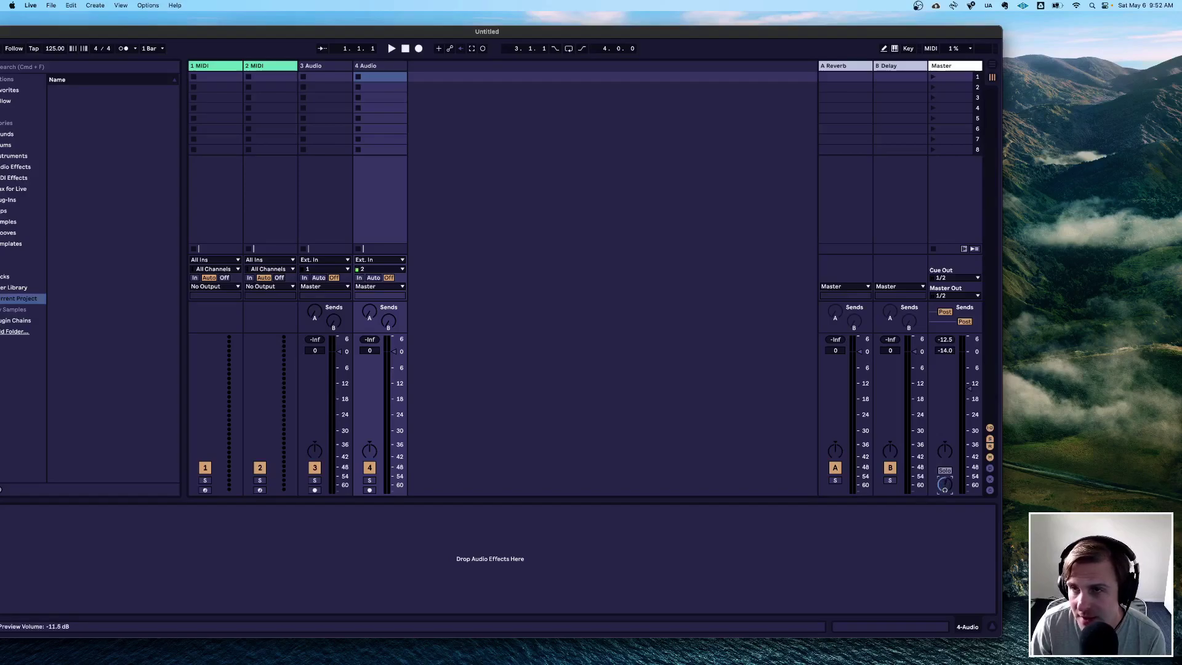
{"action": "left_click_drag", "start_coordinate": [945, 500], "coordinate": [944, 494]}
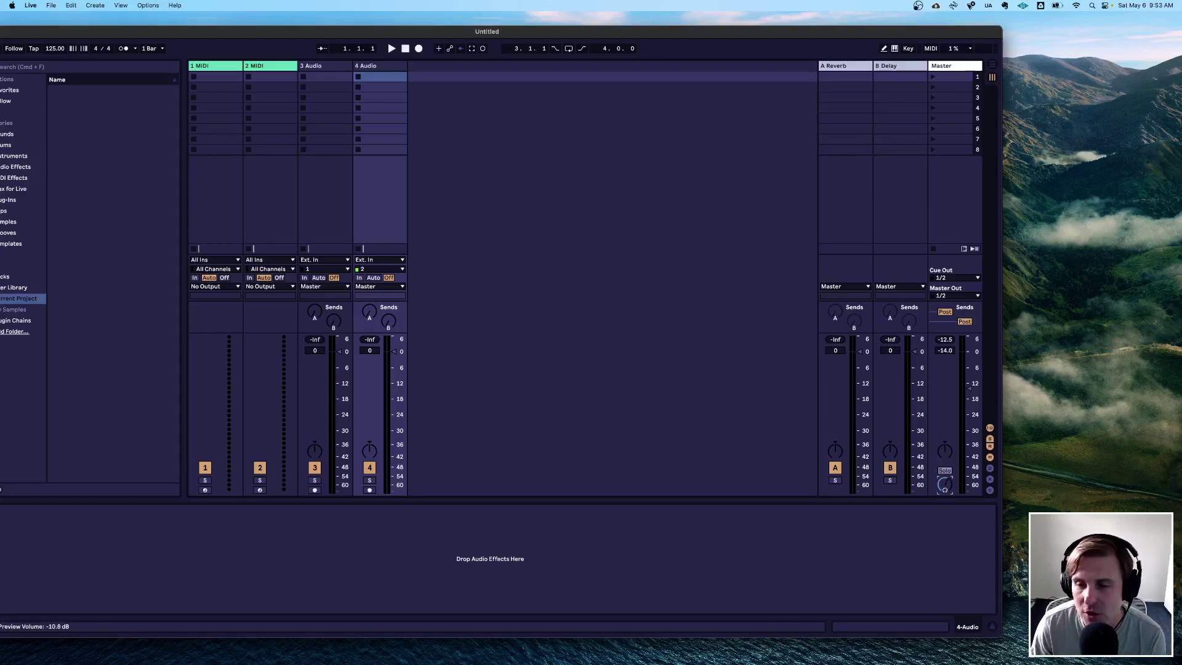
{"action": "double_click", "coordinate": [229, 32]}
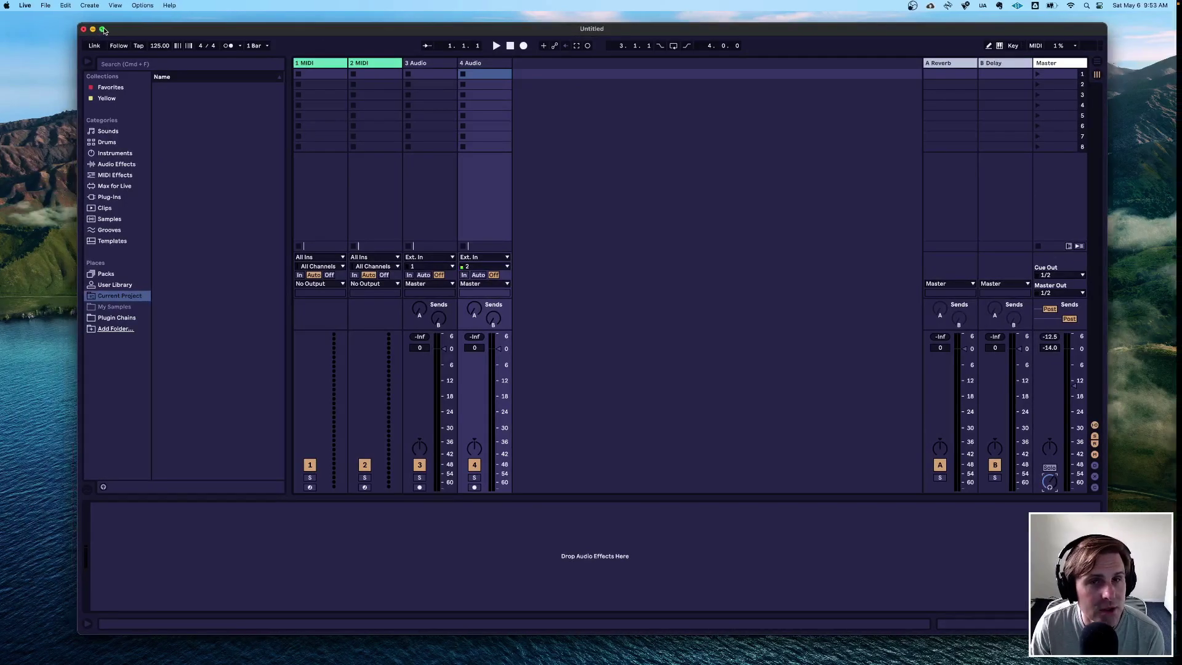
{"action": "left_click", "coordinate": [102, 28]}
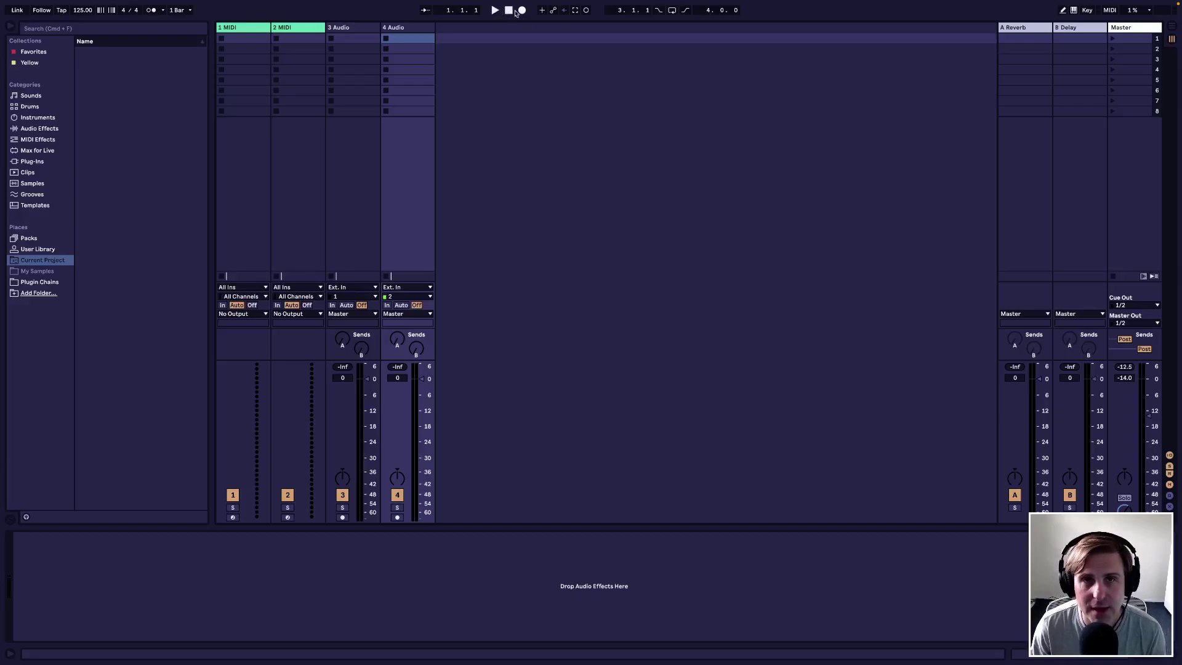
Step: Start and stop playback, then start recording from the transport
{"action": "key", "text": "space"}
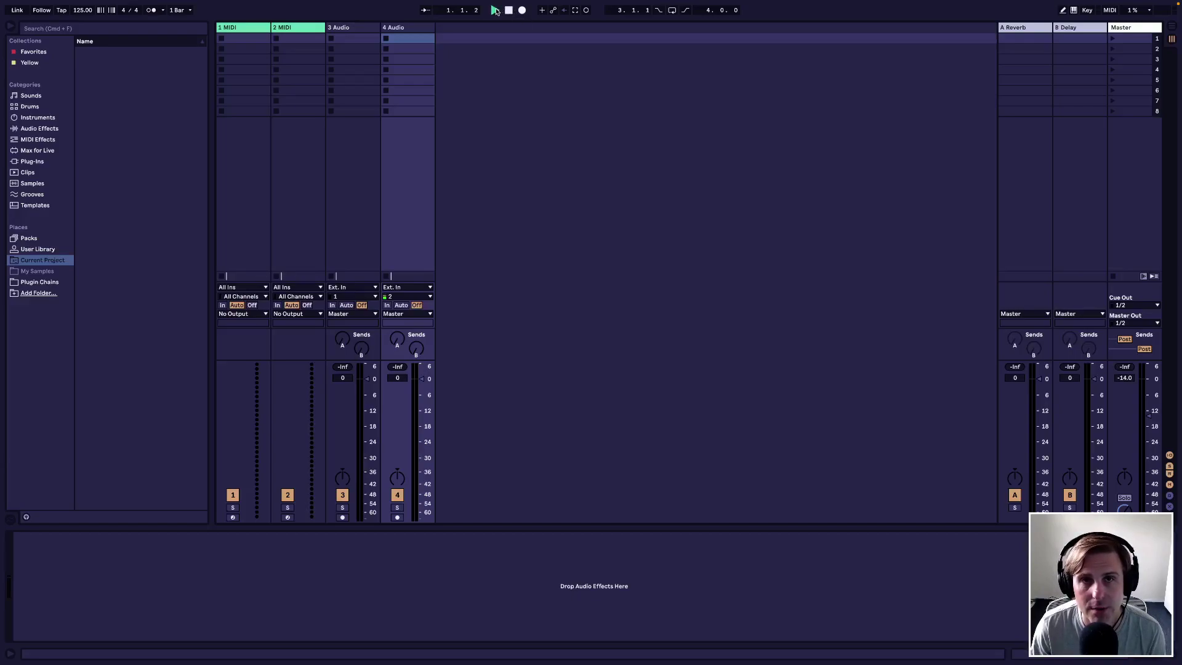
{"action": "left_click", "coordinate": [509, 12]}
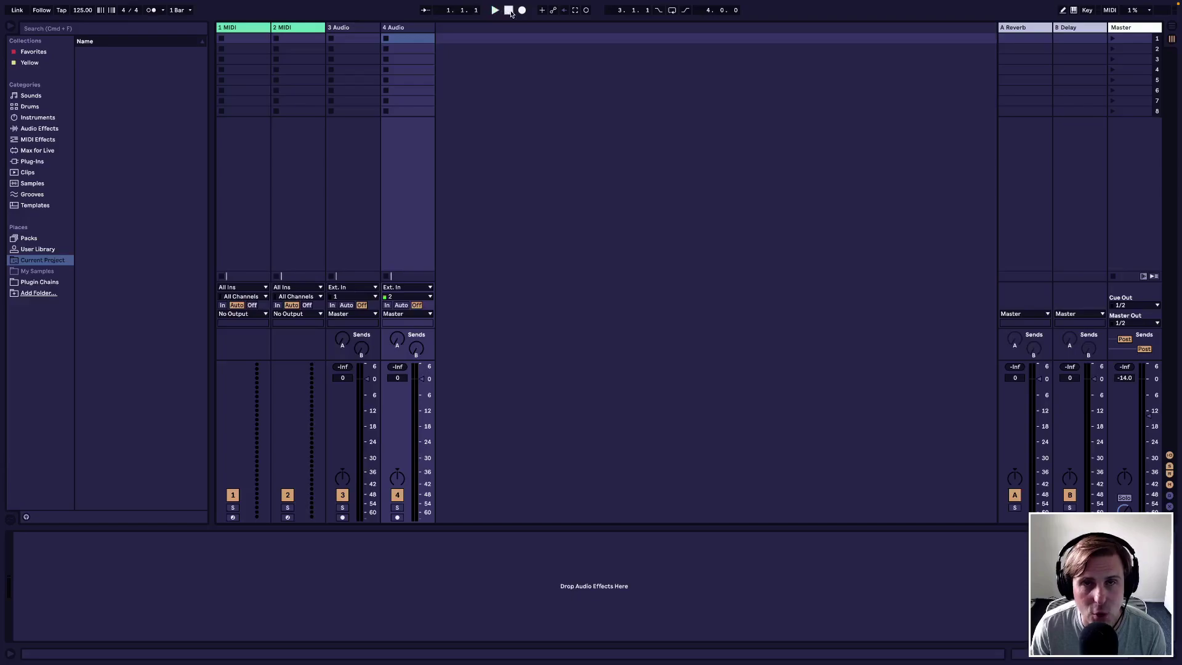
{"action": "left_click", "coordinate": [522, 11]}
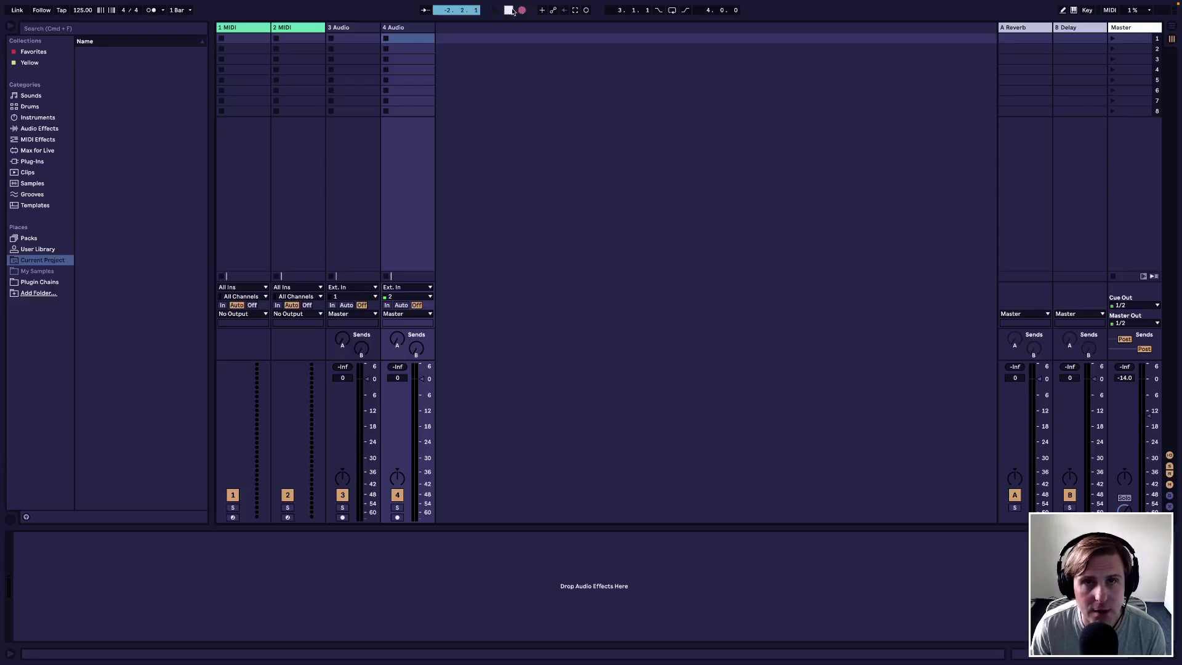
Step: Turn the arrangement loop on and off again
{"action": "left_click", "coordinate": [696, 147]}
{"action": "left_click", "coordinate": [671, 11]}
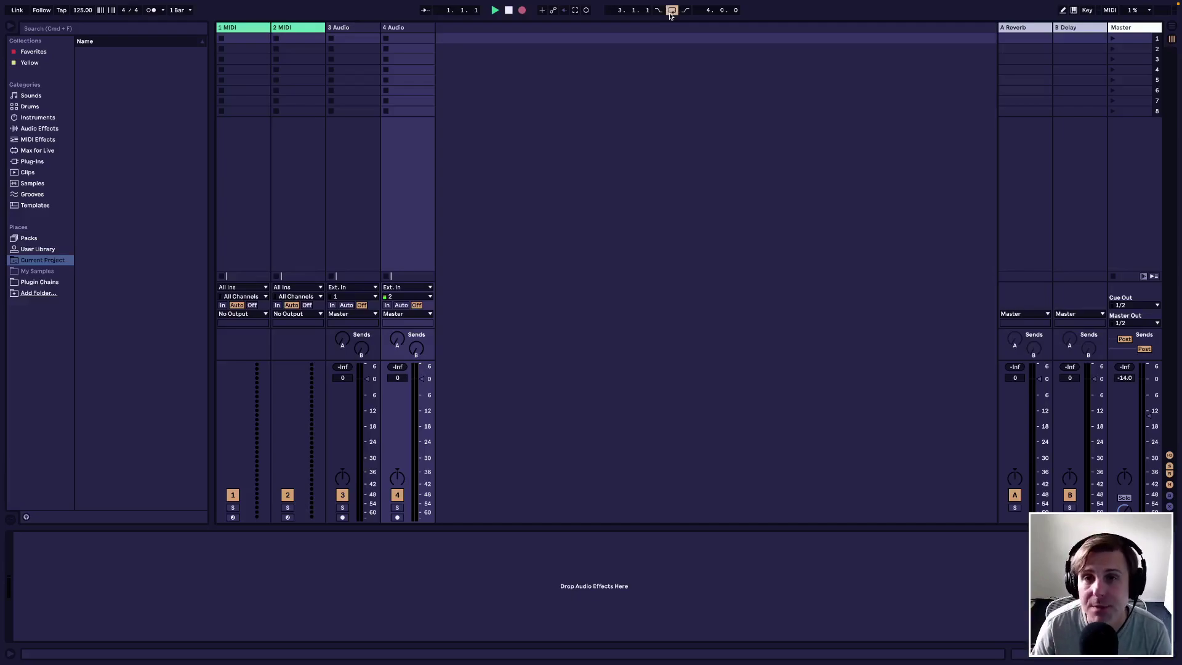
{"action": "left_click", "coordinate": [672, 11]}
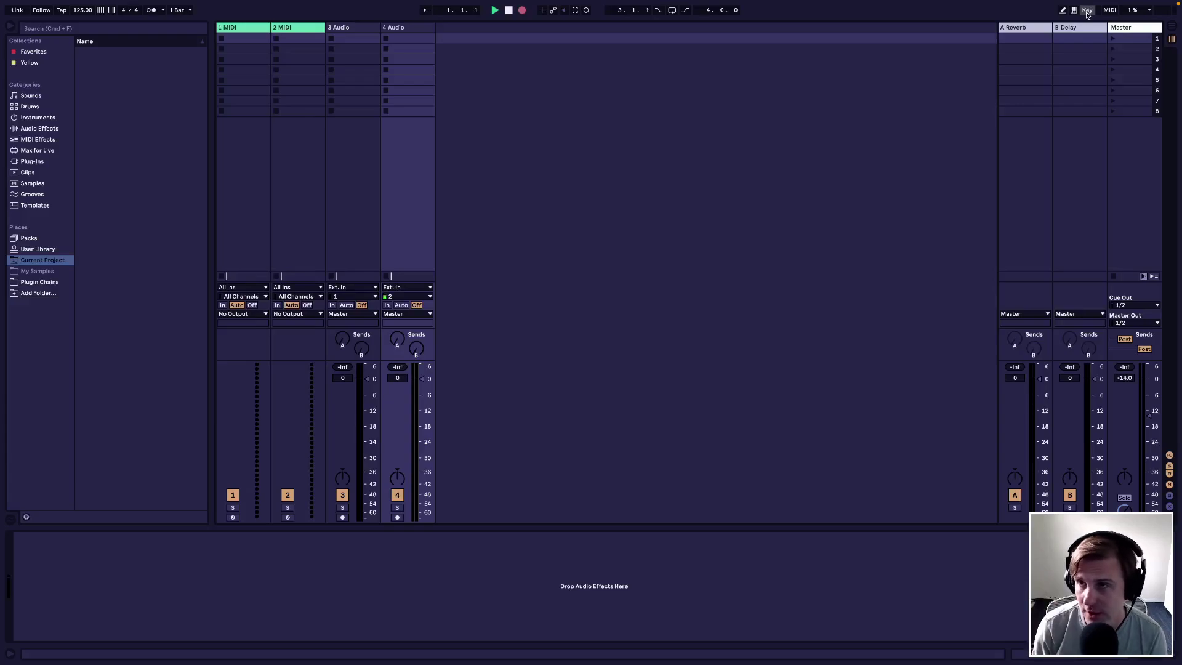
Step: Map the transport's Record control to numeric keypad key 3 and leave key mapping mode
{"action": "left_click", "coordinate": [1087, 10]}
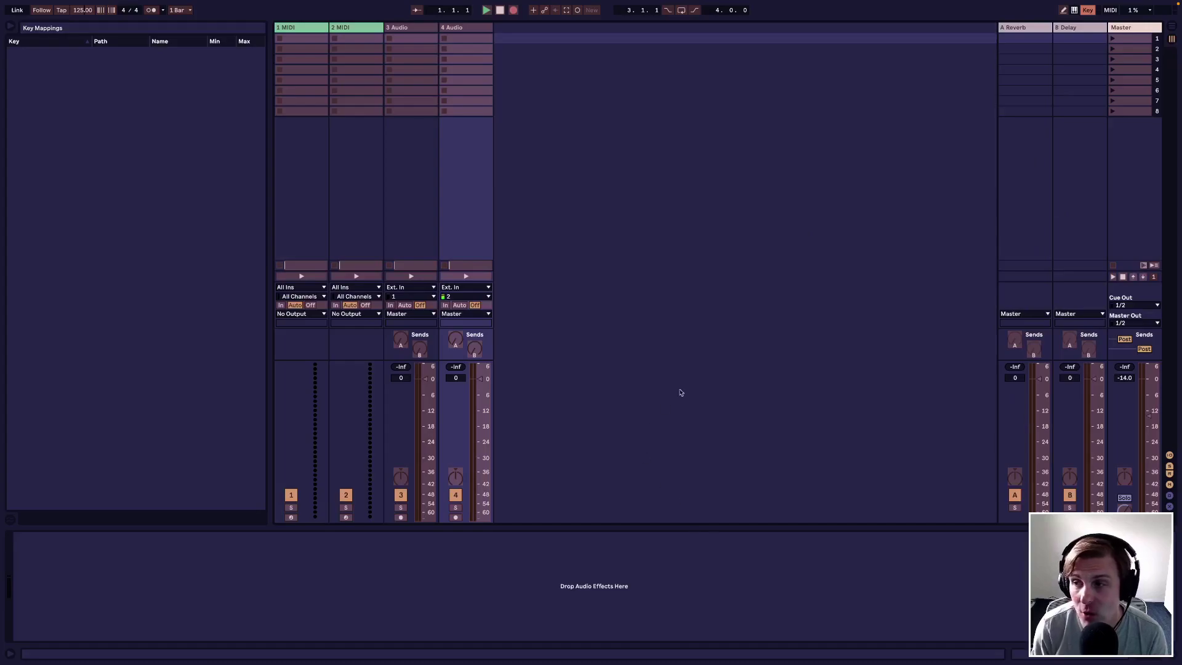
{"action": "left_click", "coordinate": [513, 11]}
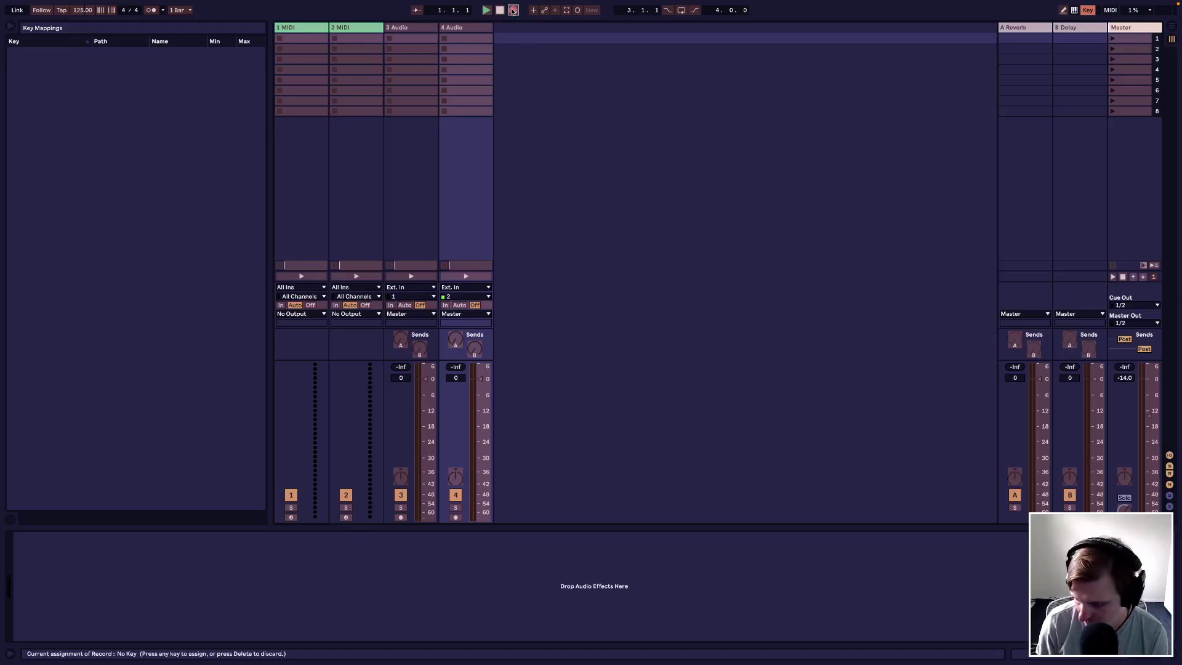
{"action": "key", "text": "KP_3"}
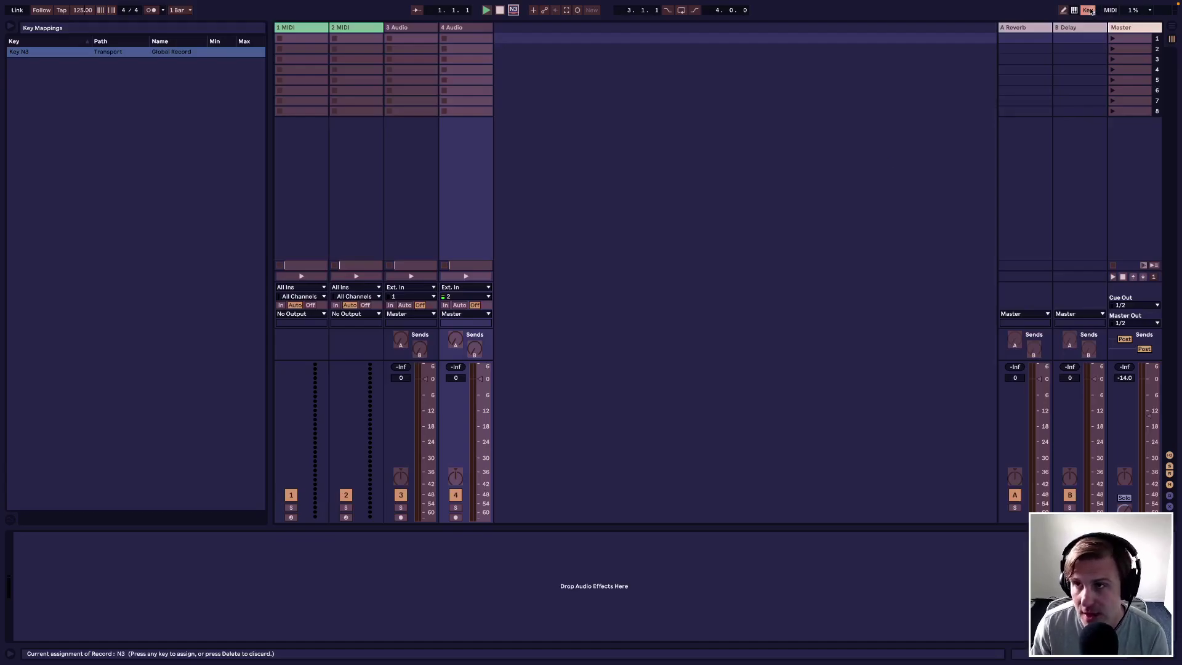
{"action": "key", "text": "super+k"}
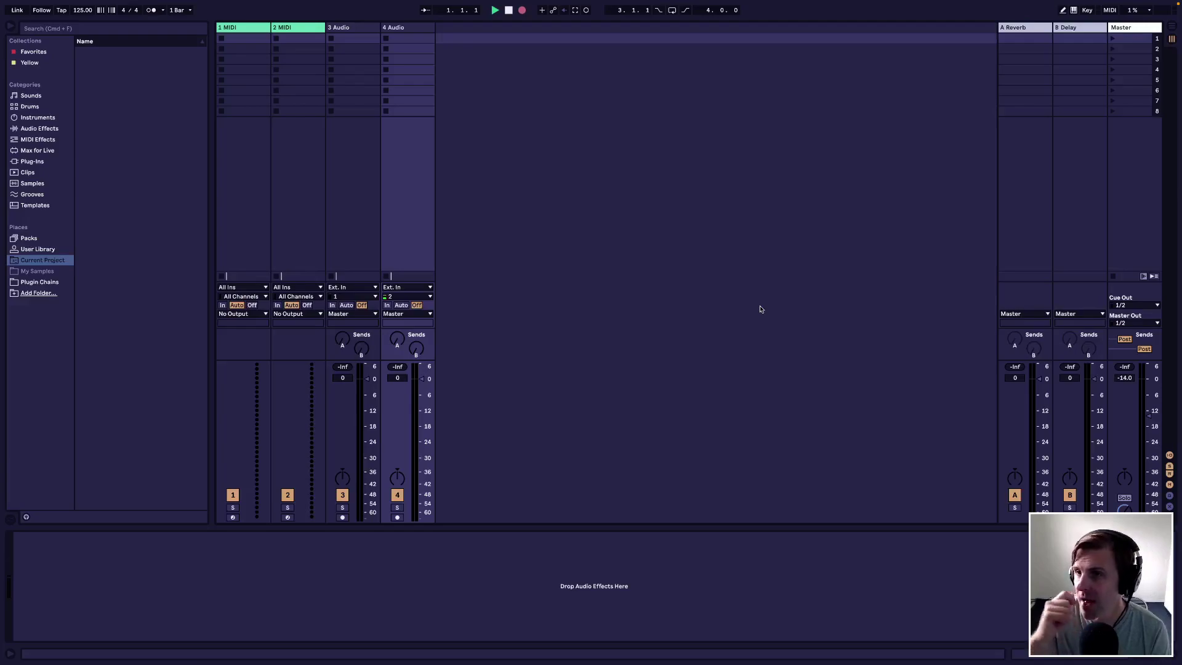
Step: View the CPU meter options, including the average and current load display and audio engine settings
{"action": "left_click", "coordinate": [1132, 11]}
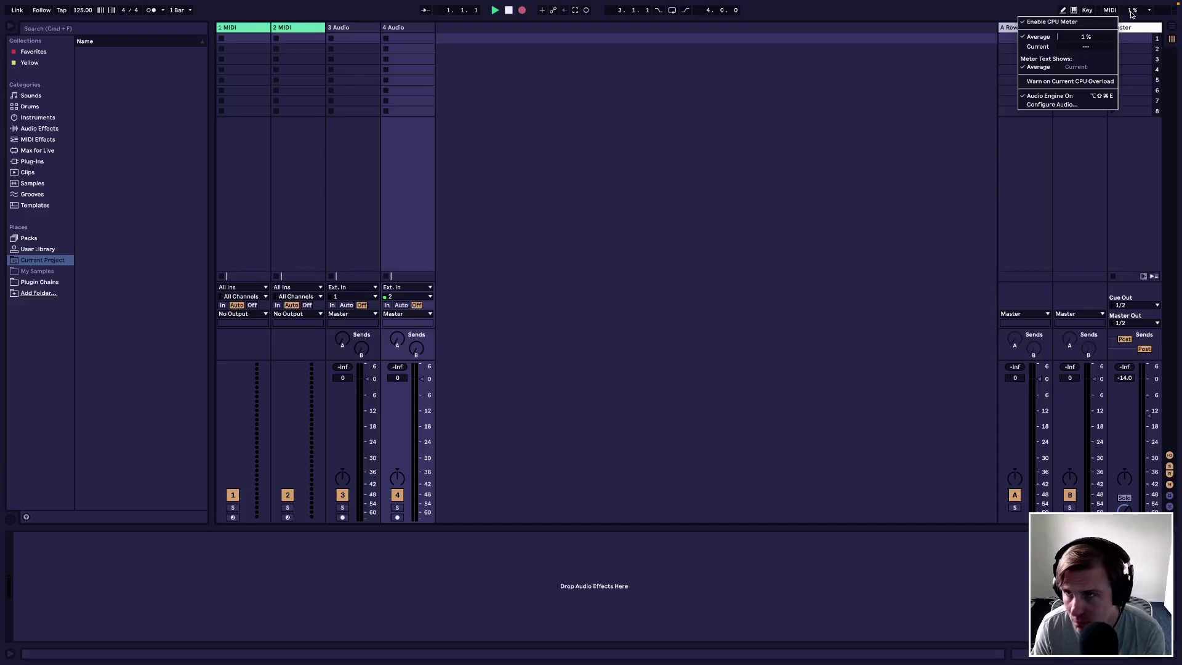
{"action": "left_click", "coordinate": [1131, 13]}
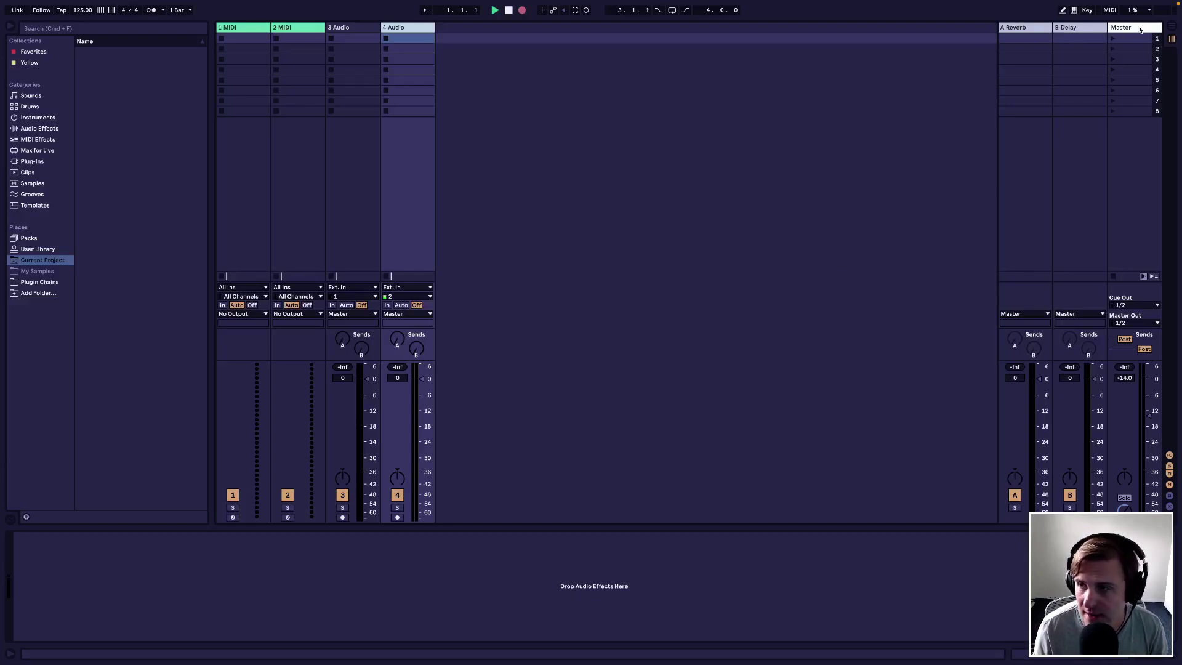
Step: Rename the 4 Audio track as Guitar
{"action": "right_click", "coordinate": [522, 129]}
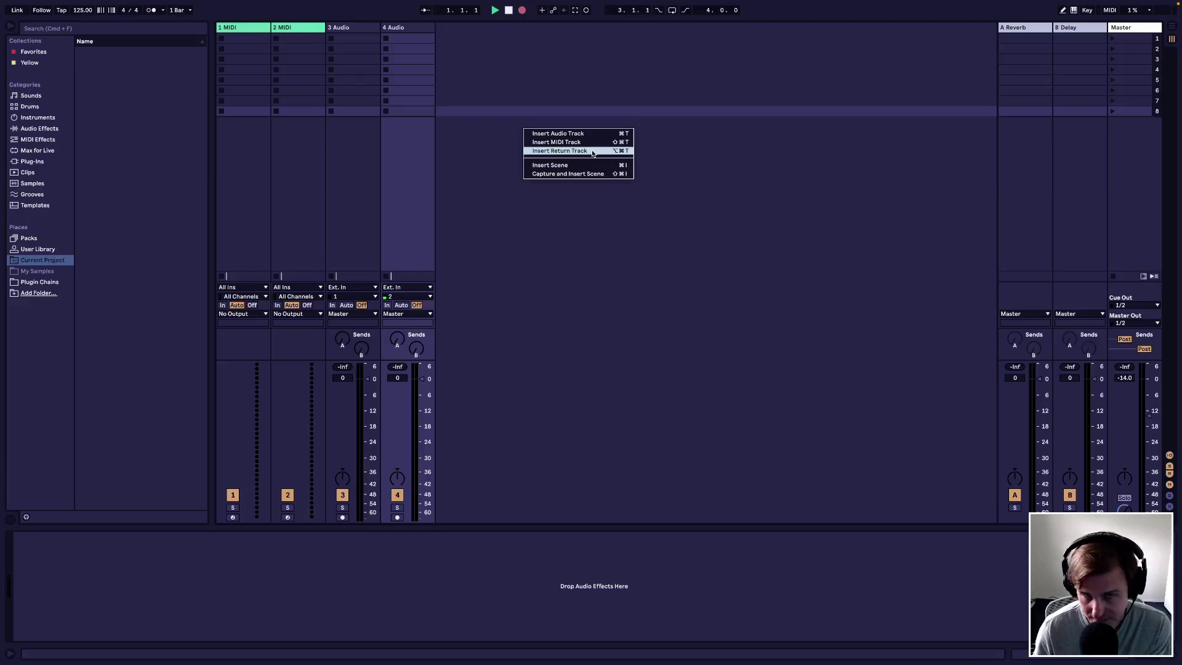
{"action": "left_click", "coordinate": [398, 31]}
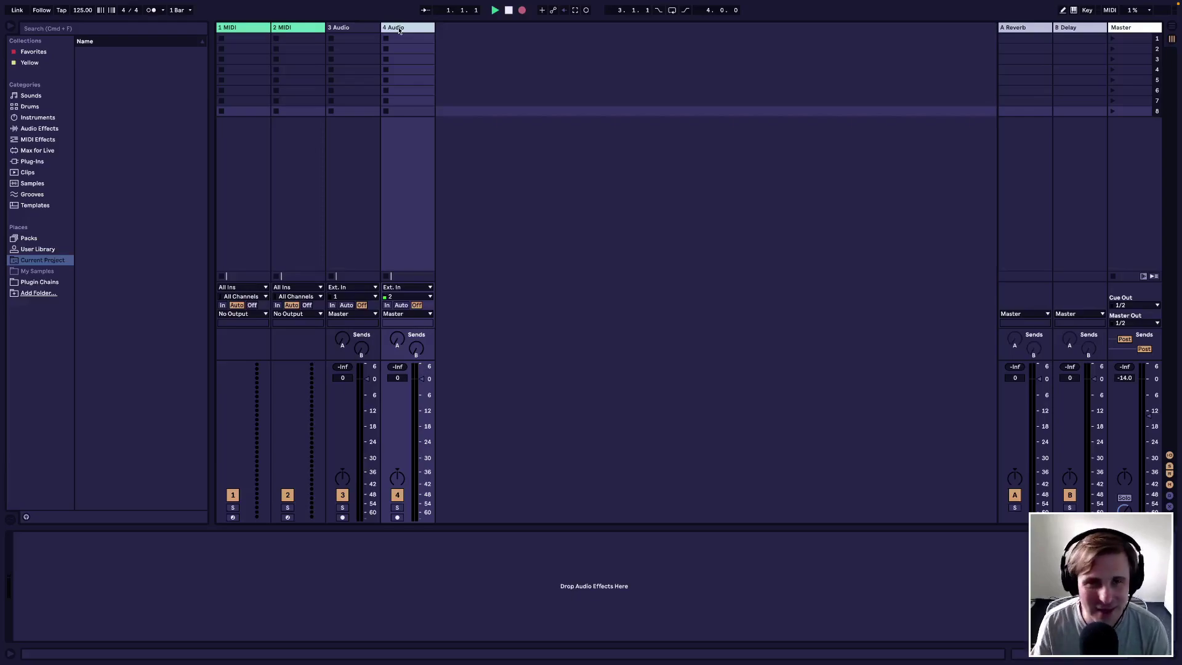
{"action": "right_click", "coordinate": [399, 30]}
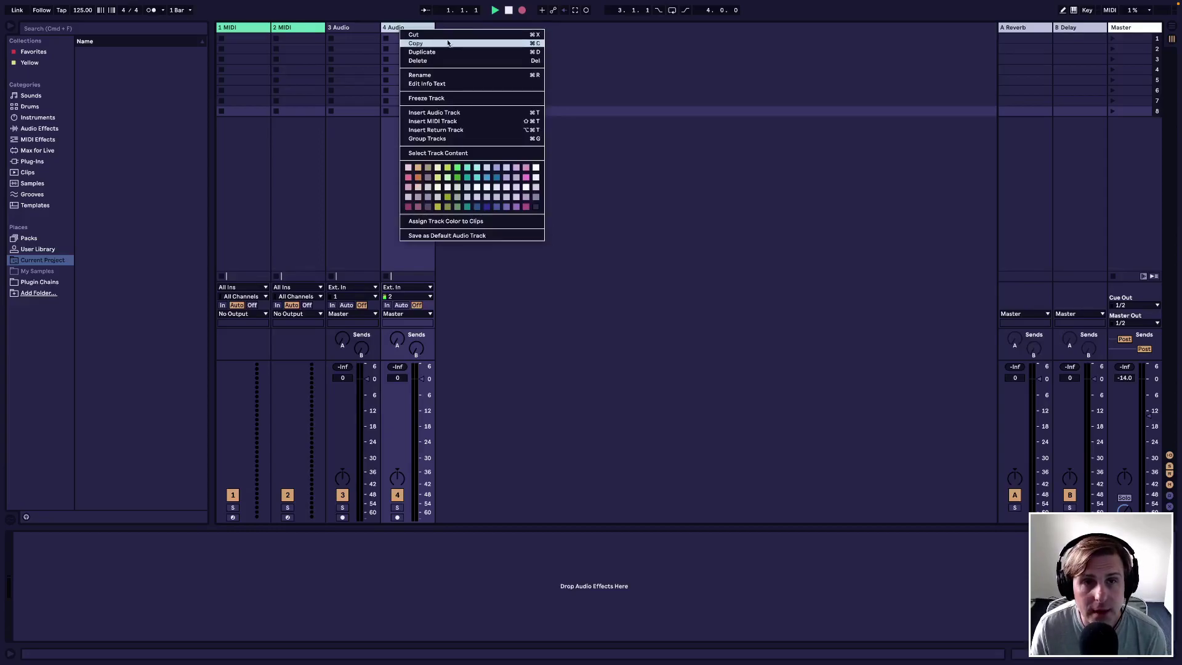
{"action": "left_click", "coordinate": [439, 75]}
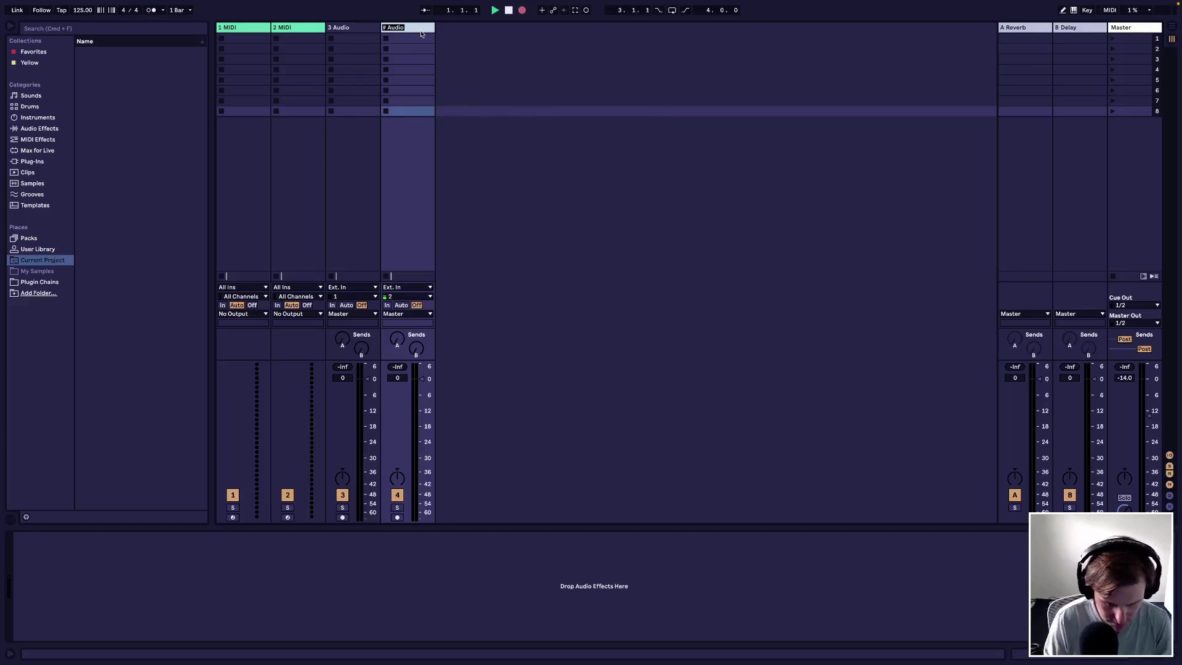
{"action": "type", "text": "Guitar"}
{"action": "left_click", "coordinate": [480, 72]}
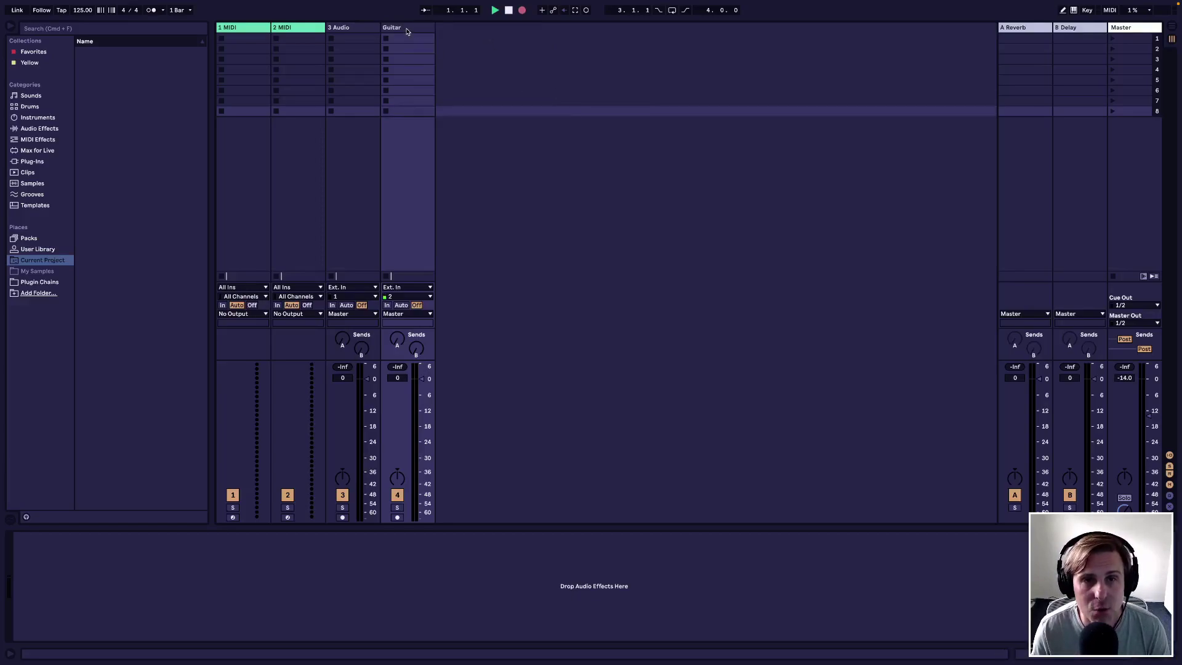
Step: Group the 3 Audio and Guitar tracks together
{"action": "right_click", "coordinate": [406, 31]}
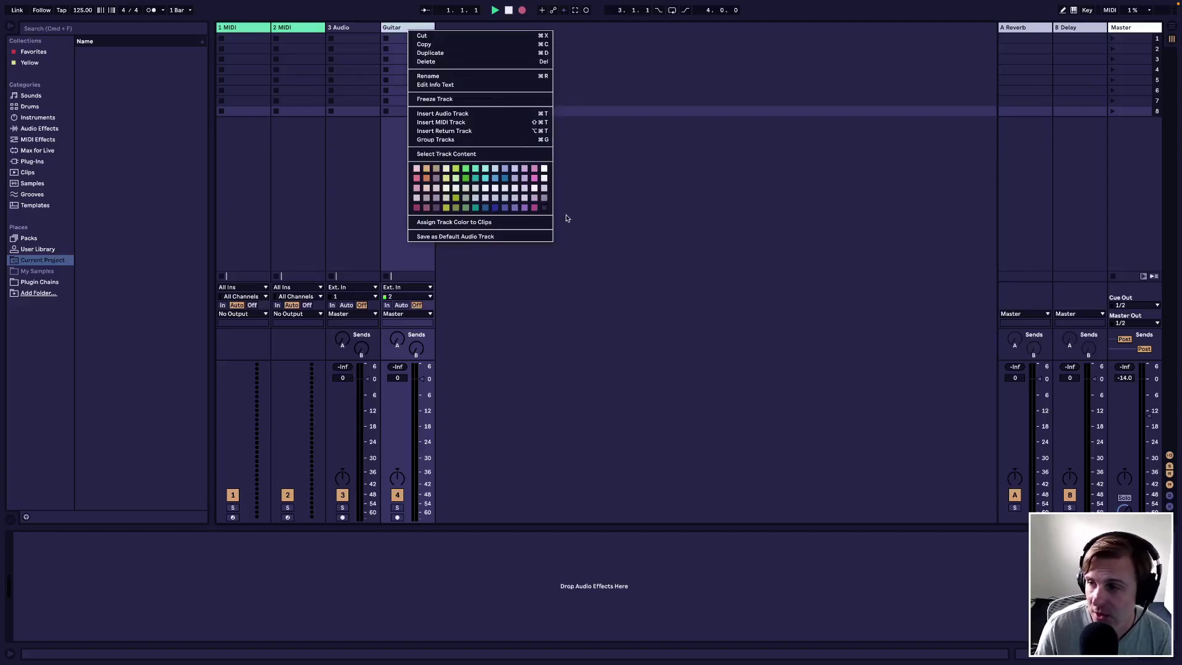
{"action": "left_click", "coordinate": [611, 263]}
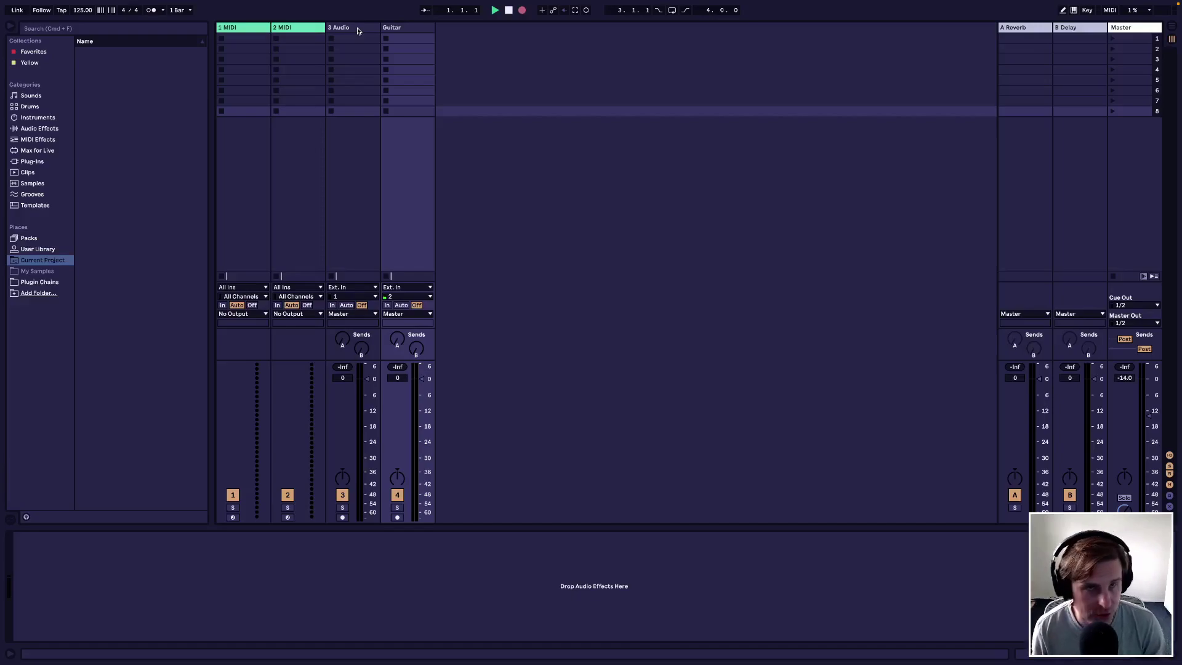
{"action": "left_click", "coordinate": [358, 30]}
{"action": "left_click", "coordinate": [402, 29]}
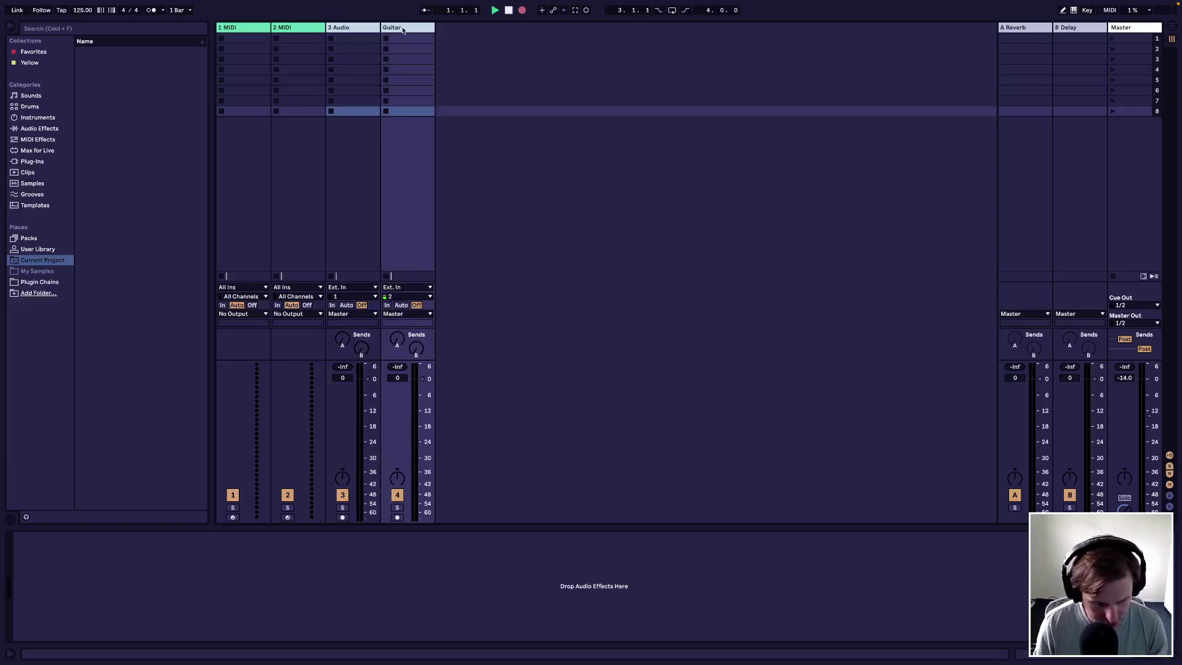
{"action": "key", "text": "super+g"}
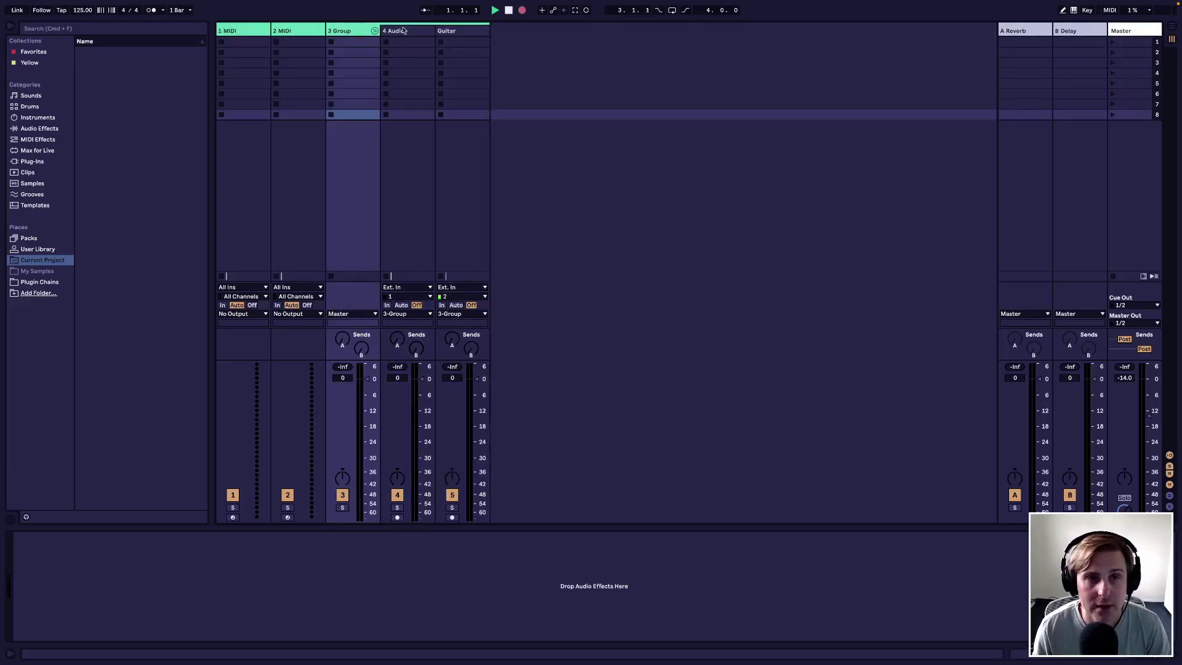
Step: Colour the new group track periwinkle blue and rename it Guitars
{"action": "right_click", "coordinate": [357, 32]}
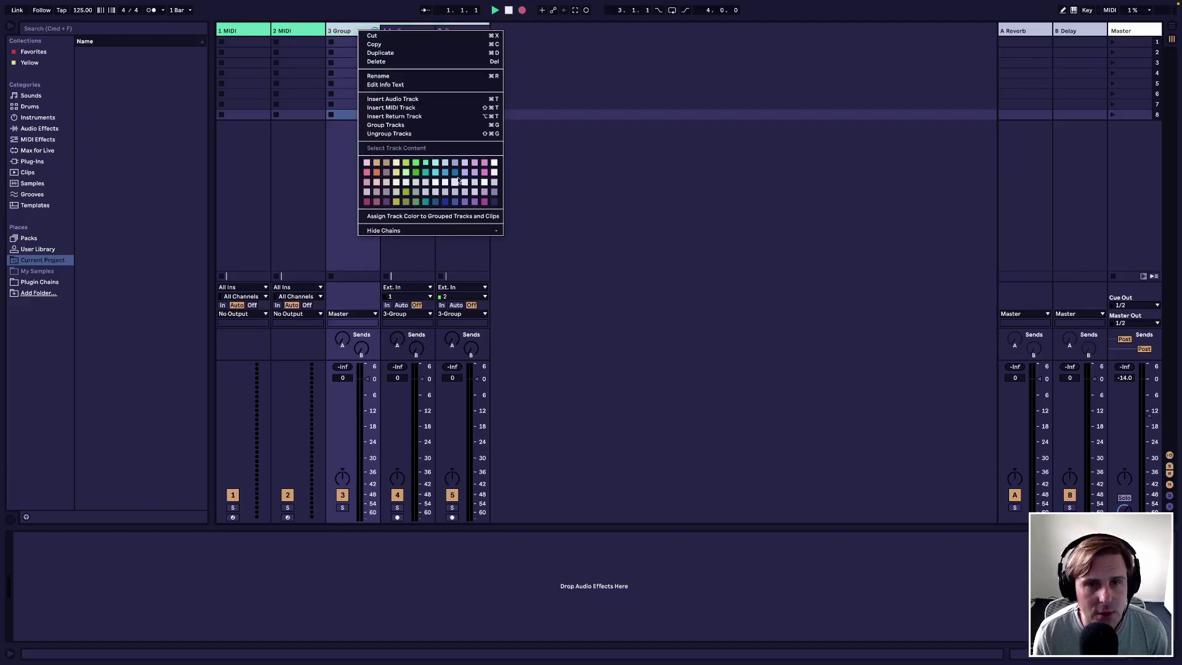
{"action": "left_click", "coordinate": [504, 174]}
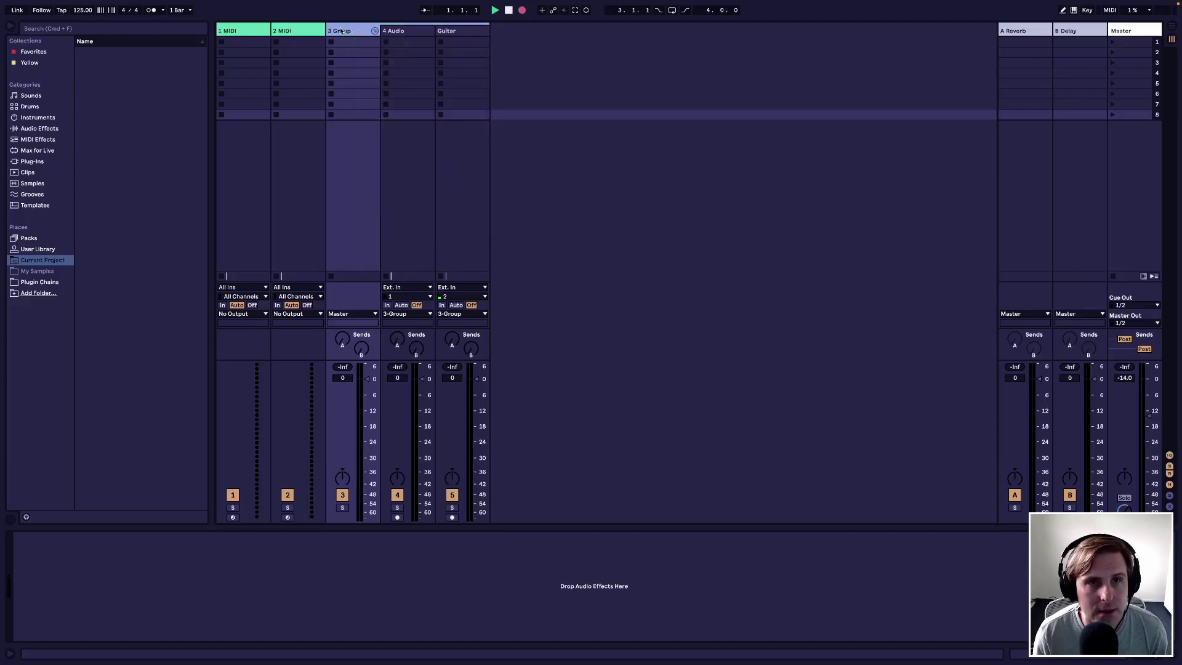
{"action": "key", "text": "super+r"}
{"action": "type", "text": "G"}
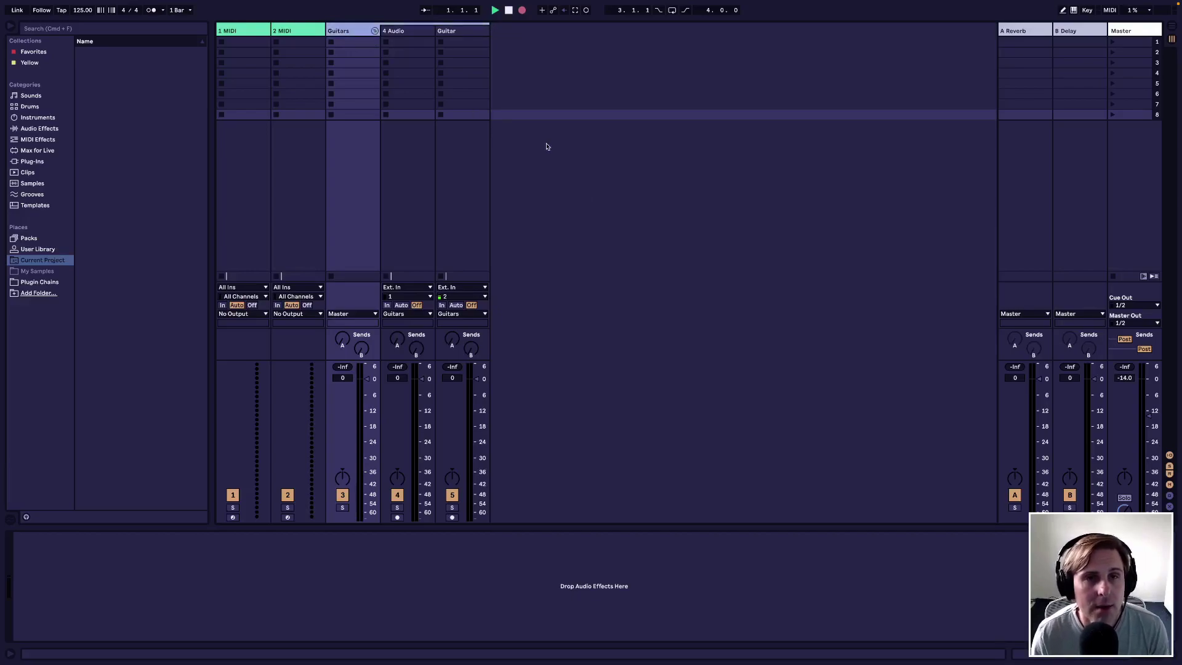
Step: Fold and unfold the Guitars group twice and look at its track options, including Ungroup Tracks
{"action": "left_click", "coordinate": [374, 30]}
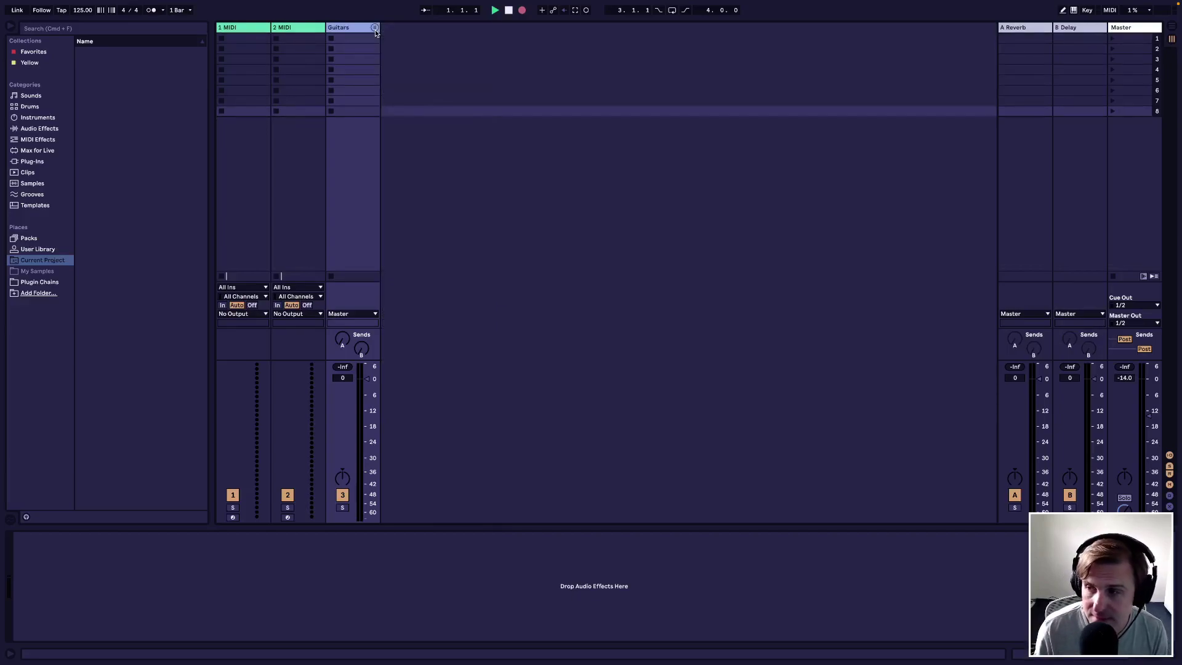
{"action": "left_click", "coordinate": [375, 29]}
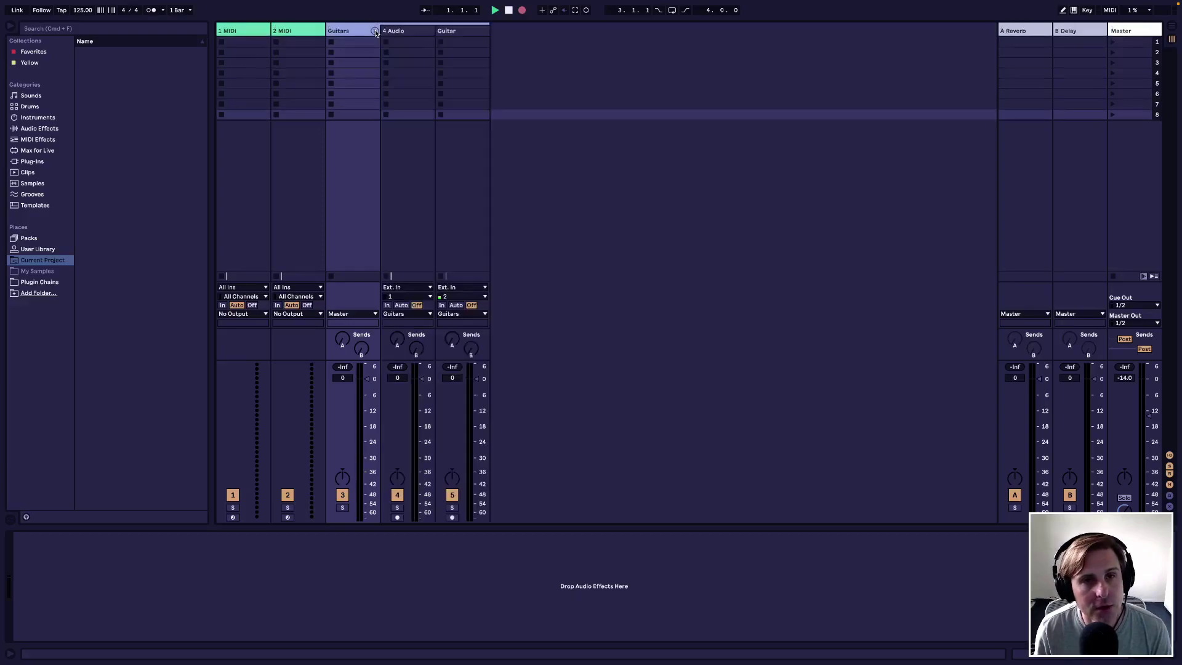
{"action": "left_click", "coordinate": [374, 28]}
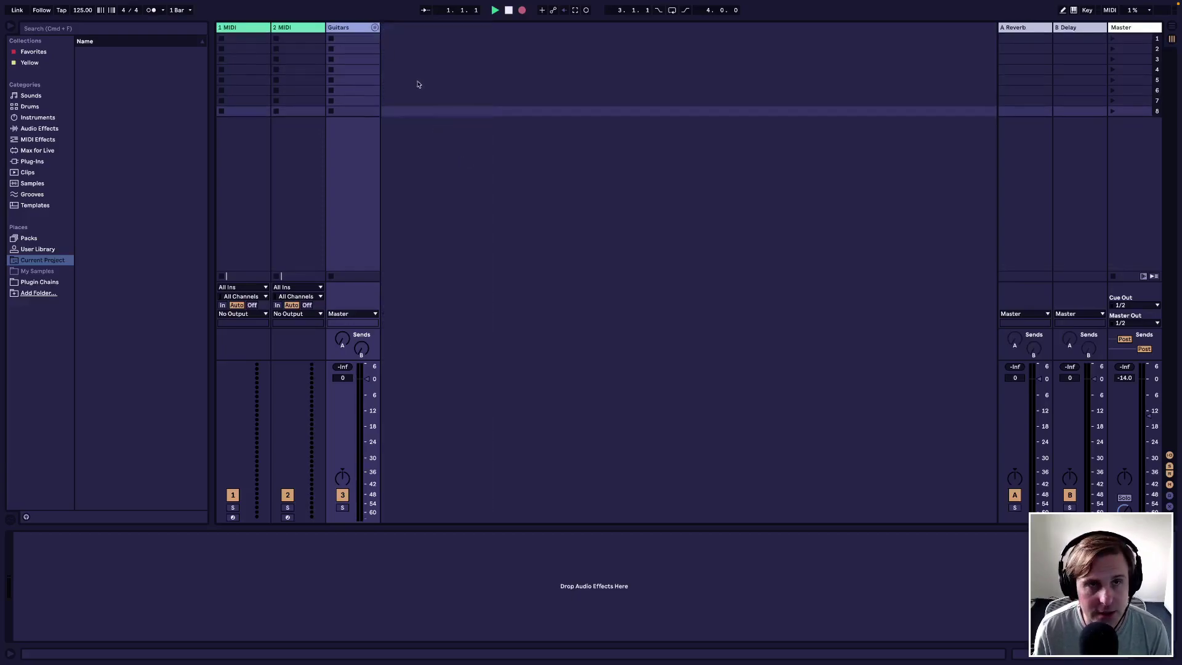
{"action": "left_click", "coordinate": [375, 28]}
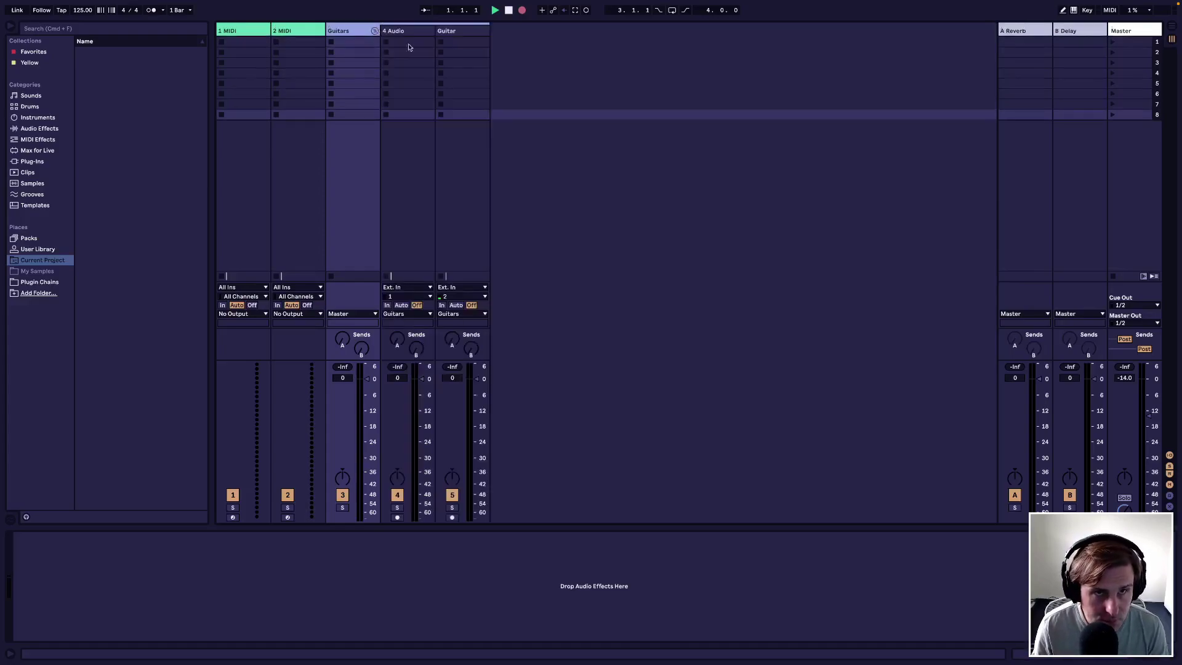
{"action": "right_click", "coordinate": [348, 30]}
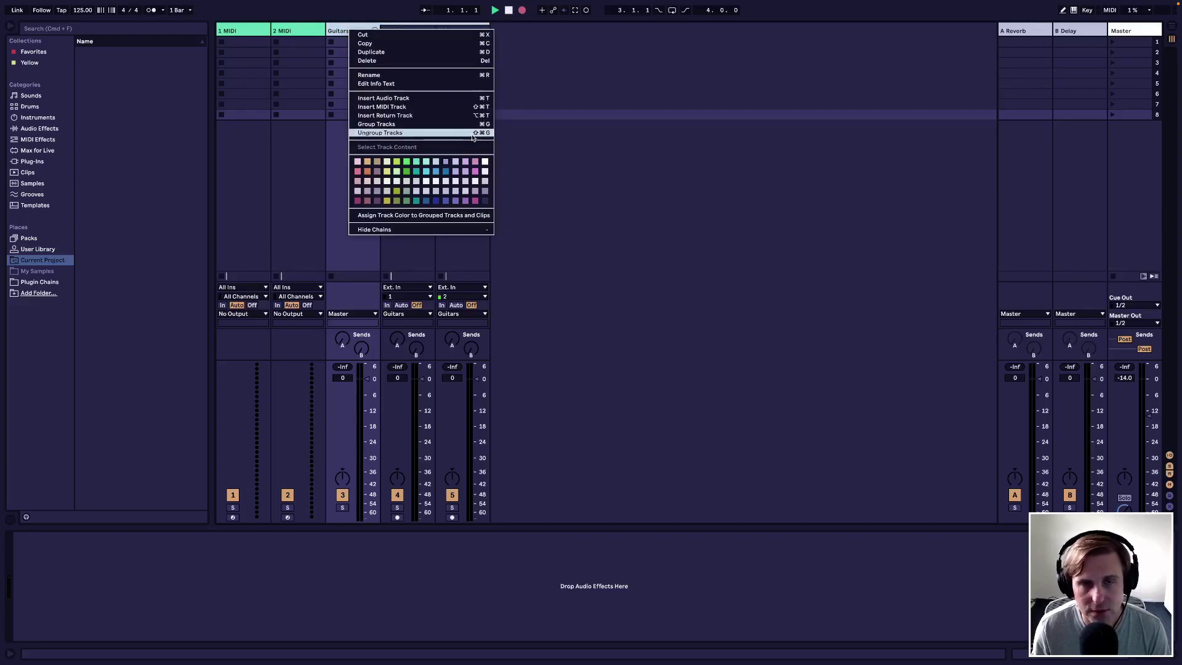
{"action": "left_click", "coordinate": [621, 145]}
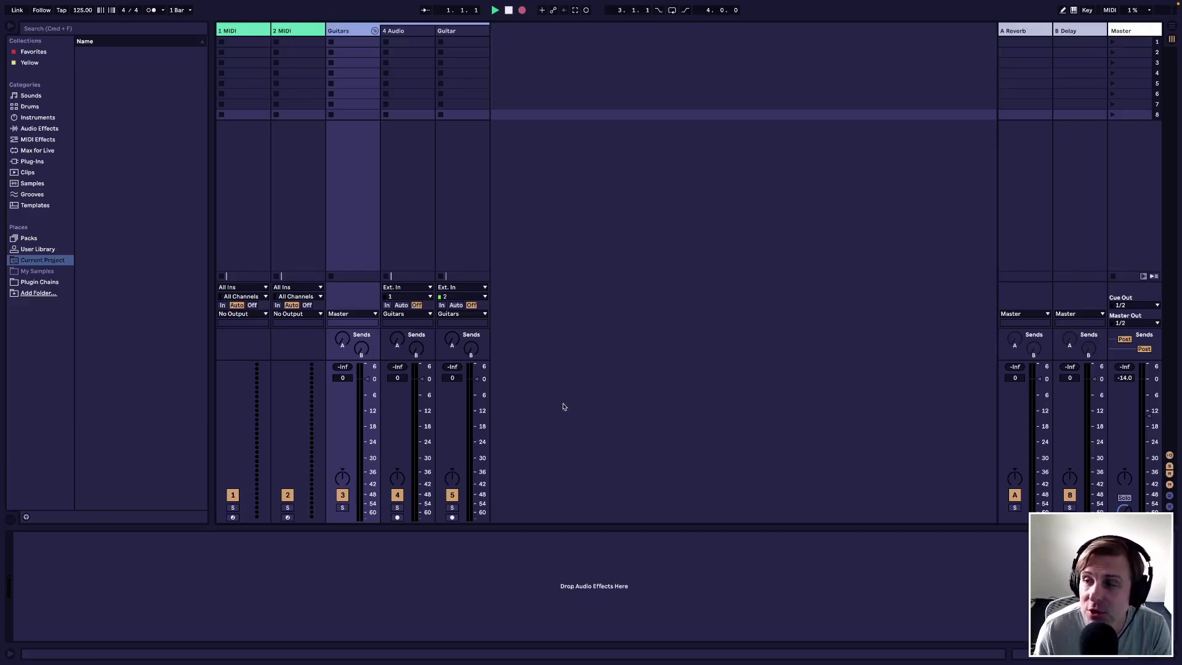
Step: Arm and solo the 4 Audio track inside the Guitars group, and turn both states off again
{"action": "left_click", "coordinate": [397, 518]}
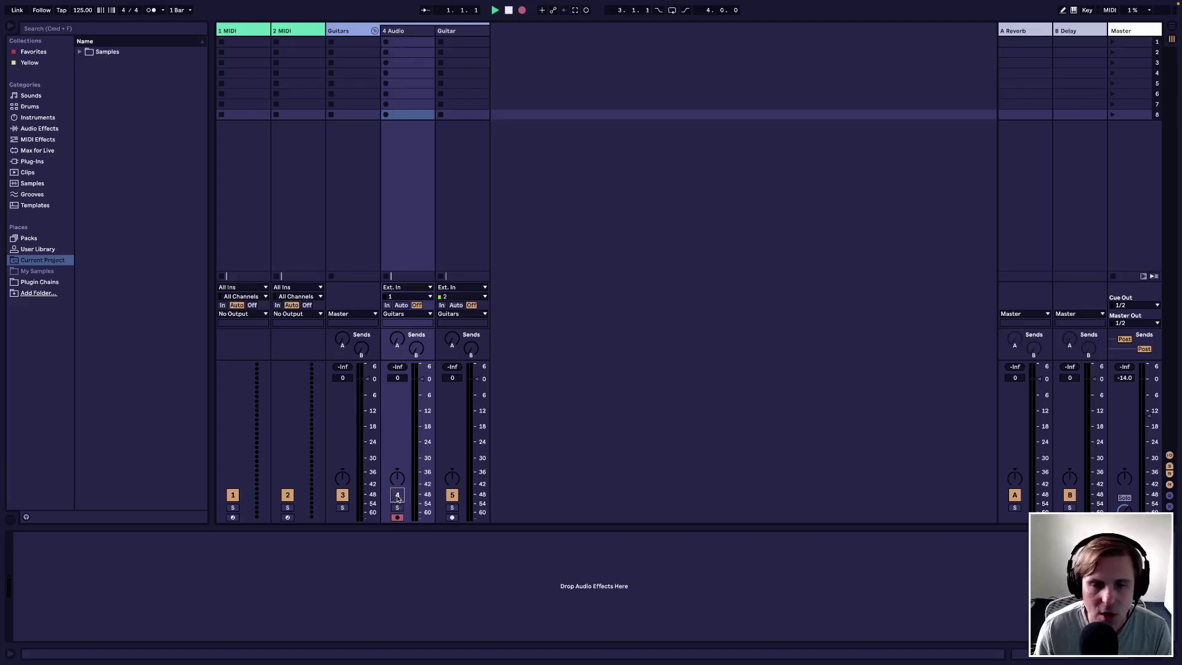
{"action": "left_click", "coordinate": [396, 508]}
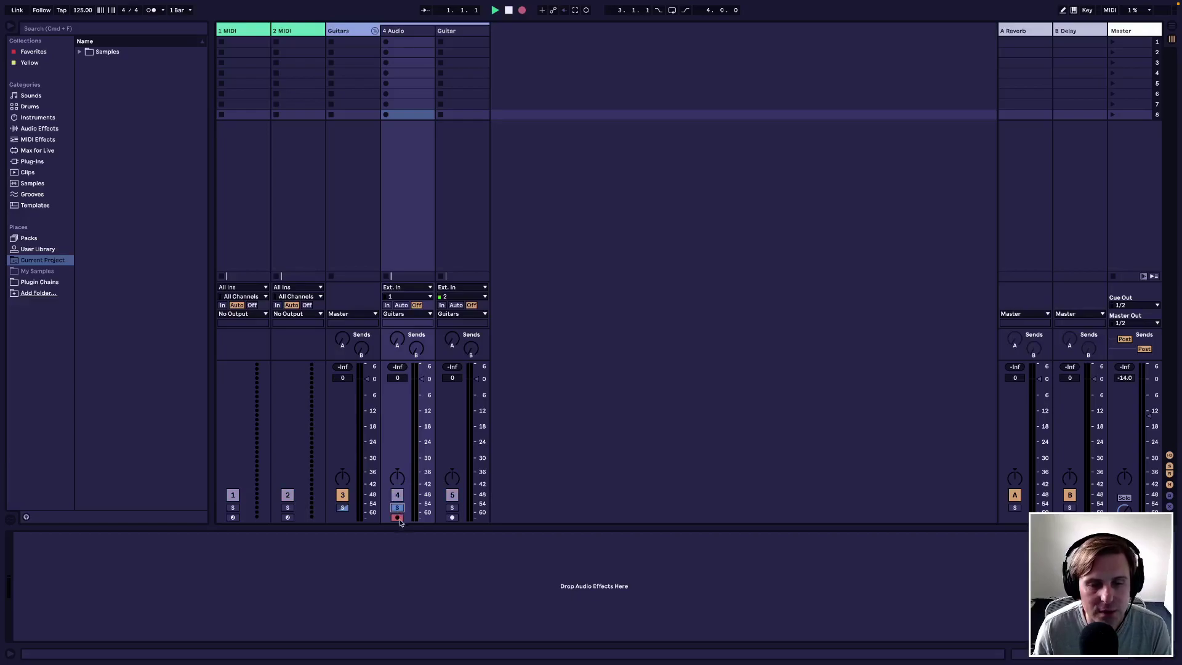
{"action": "left_click", "coordinate": [397, 518]}
{"action": "left_click", "coordinate": [397, 510]}
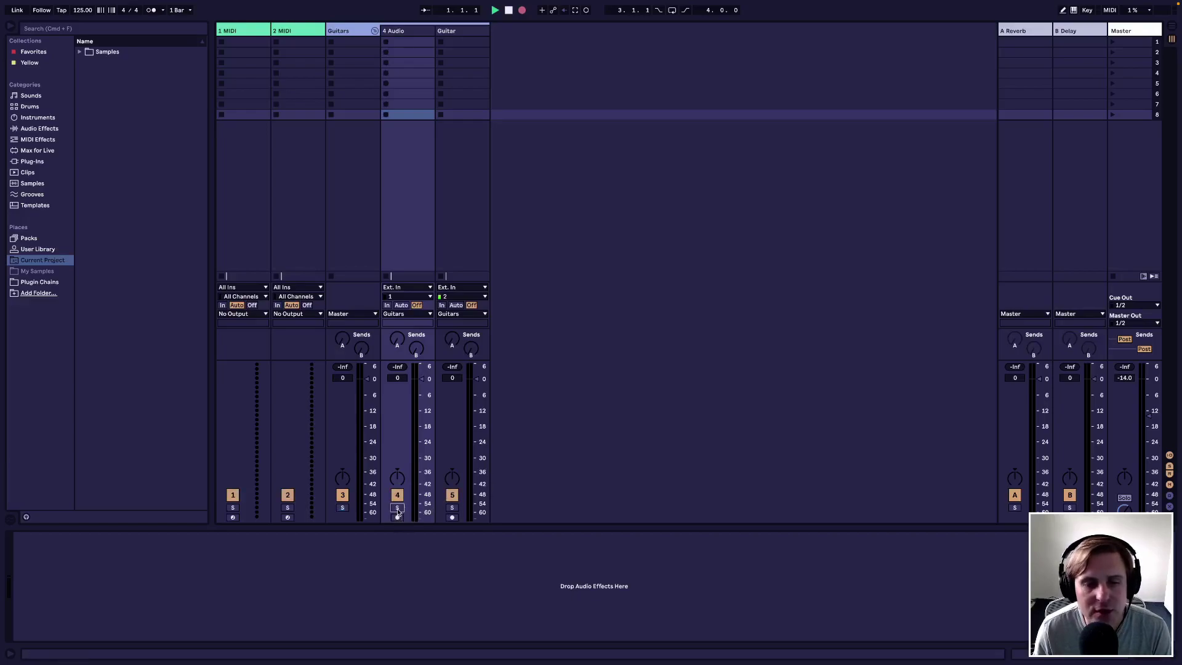
Step: Solo the Guitars group, and switch the detail area from device view to clip view and back
{"action": "left_click", "coordinate": [342, 508]}
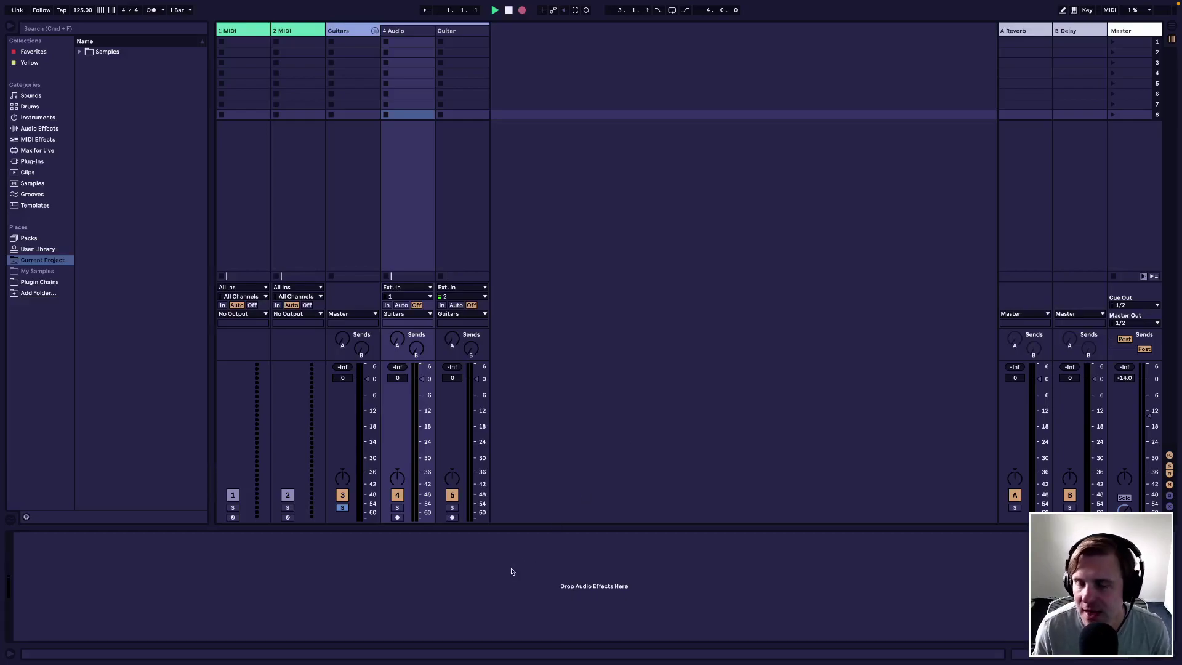
{"action": "key", "text": "shift+Tab"}
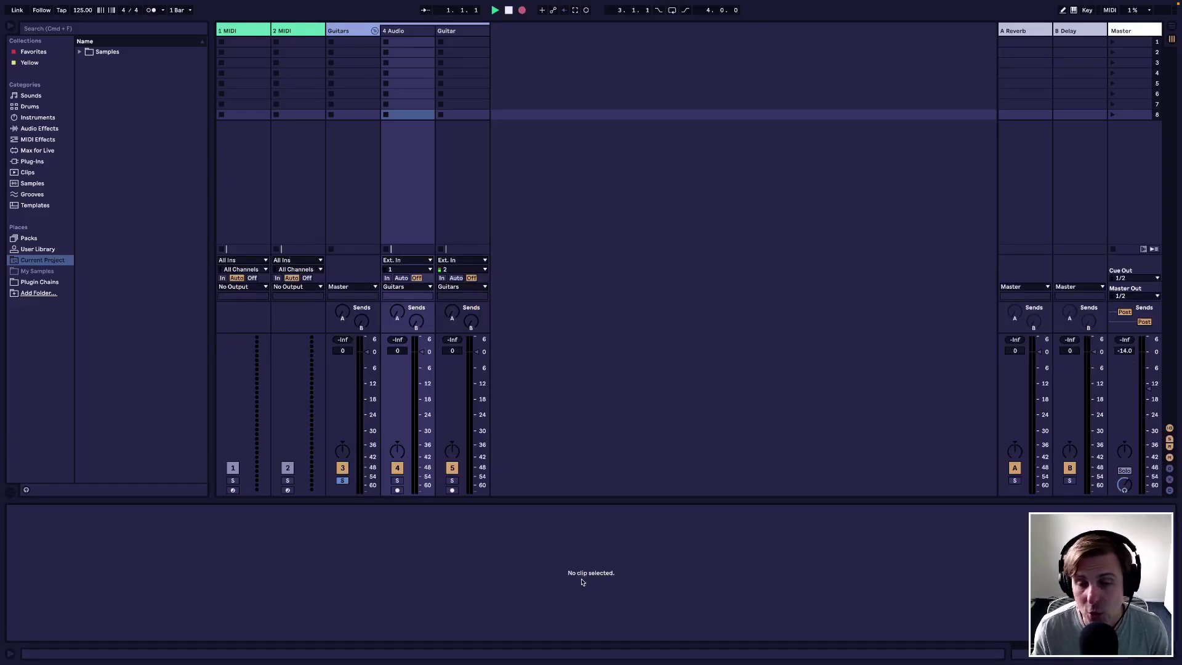
{"action": "key", "text": "shift+Tab"}
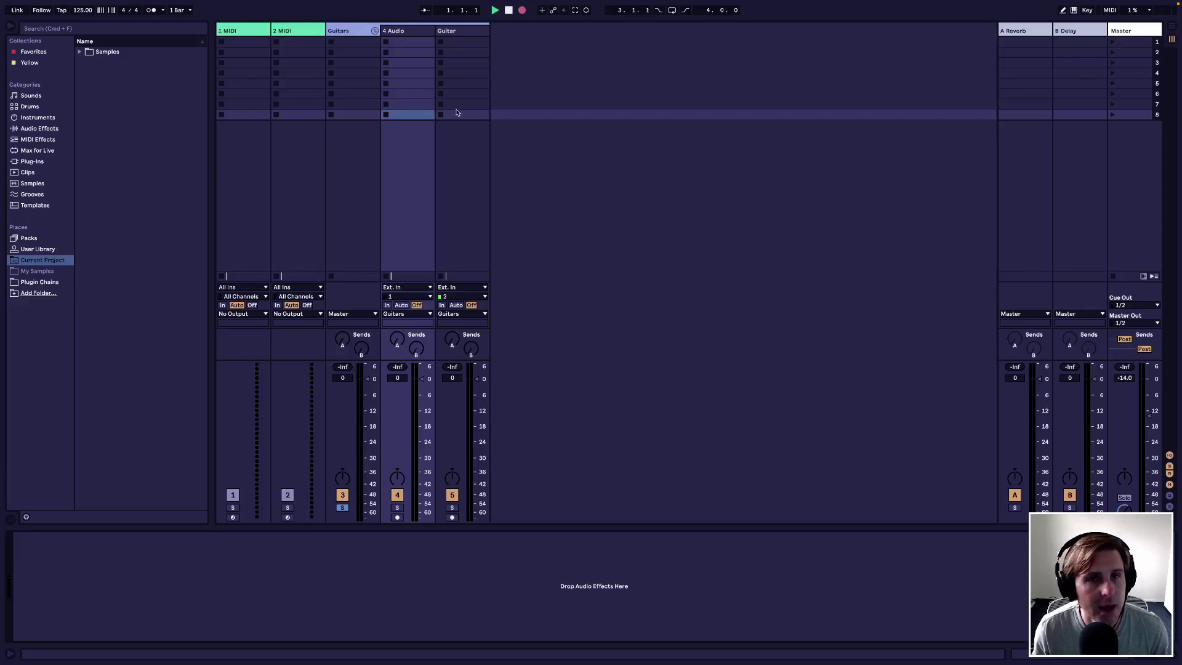
Step: Load Plucked String Synth Kerplack.adg from the Exotic sounds onto a new track and unsolo the Guitars group
{"action": "left_click", "coordinate": [401, 35]}
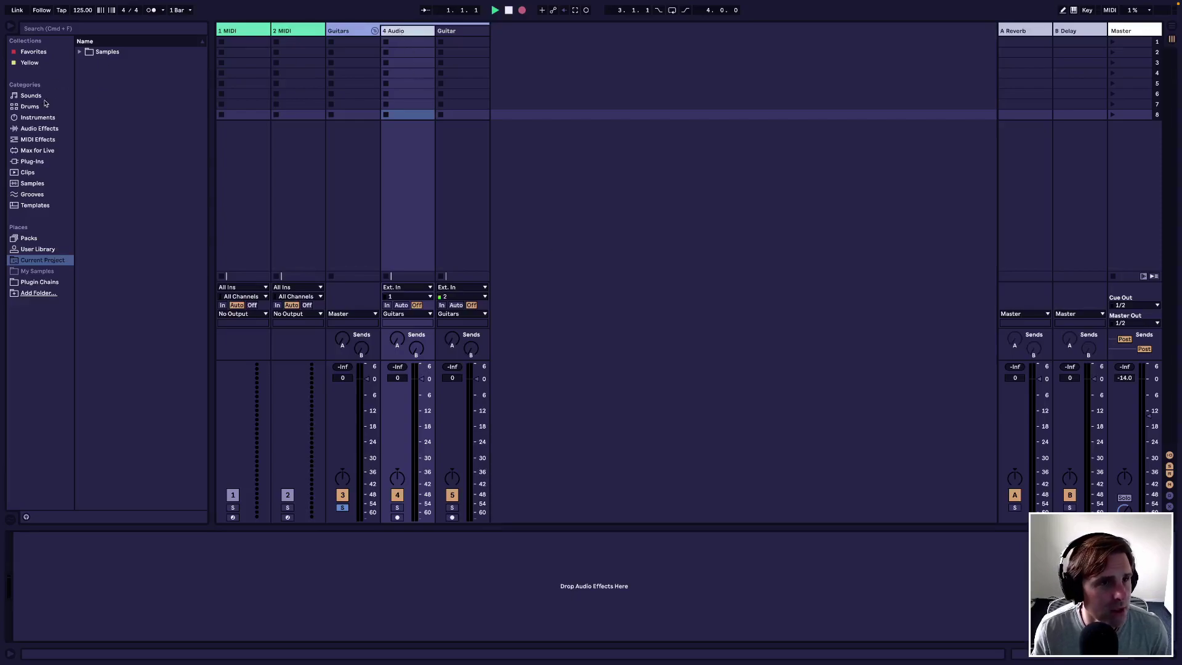
{"action": "left_click", "coordinate": [30, 129]}
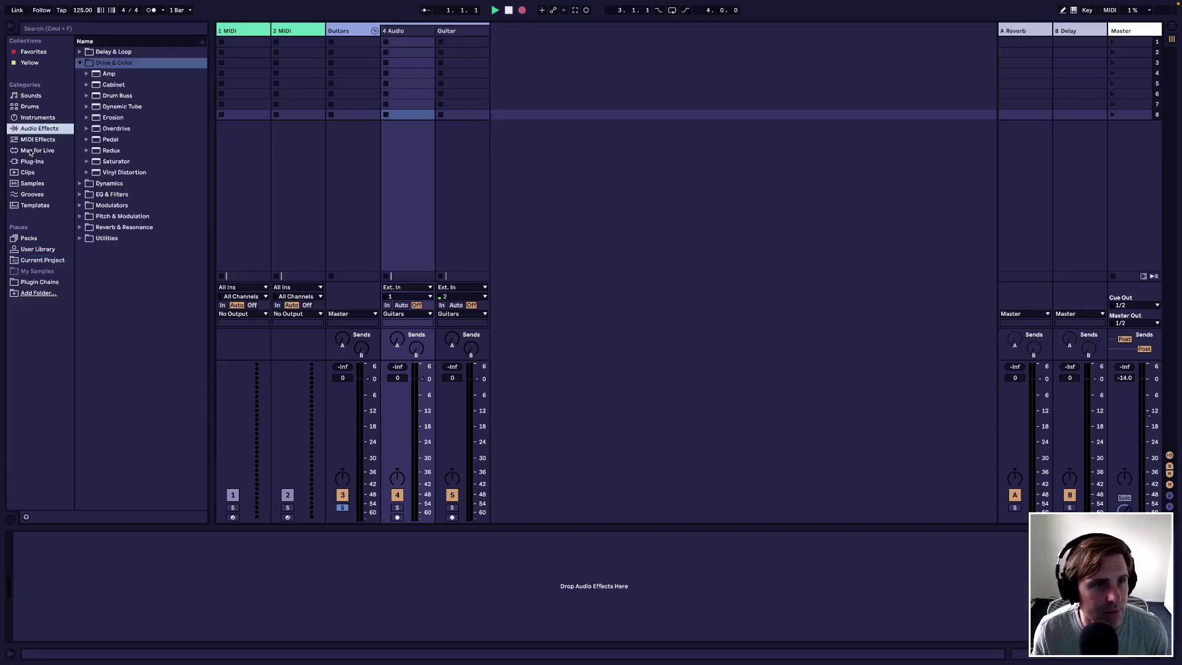
{"action": "left_click", "coordinate": [30, 116]}
{"action": "left_click", "coordinate": [34, 106]}
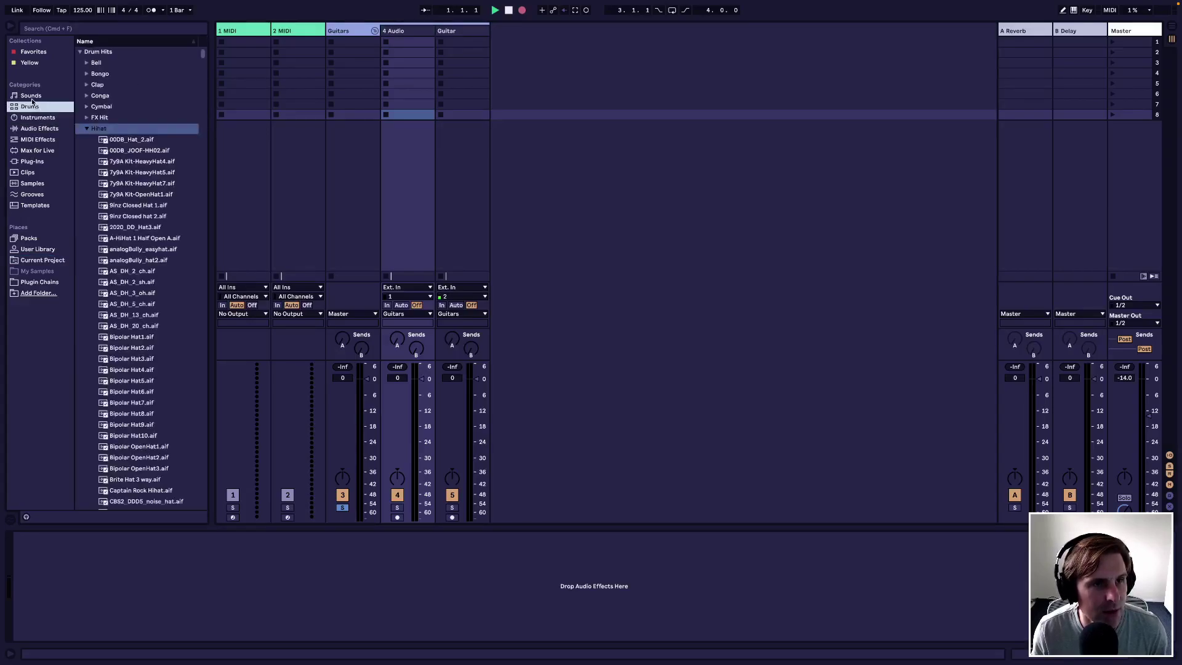
{"action": "left_click", "coordinate": [31, 97]}
{"action": "left_click_drag", "start_coordinate": [117, 128], "coordinate": [539, 70]}
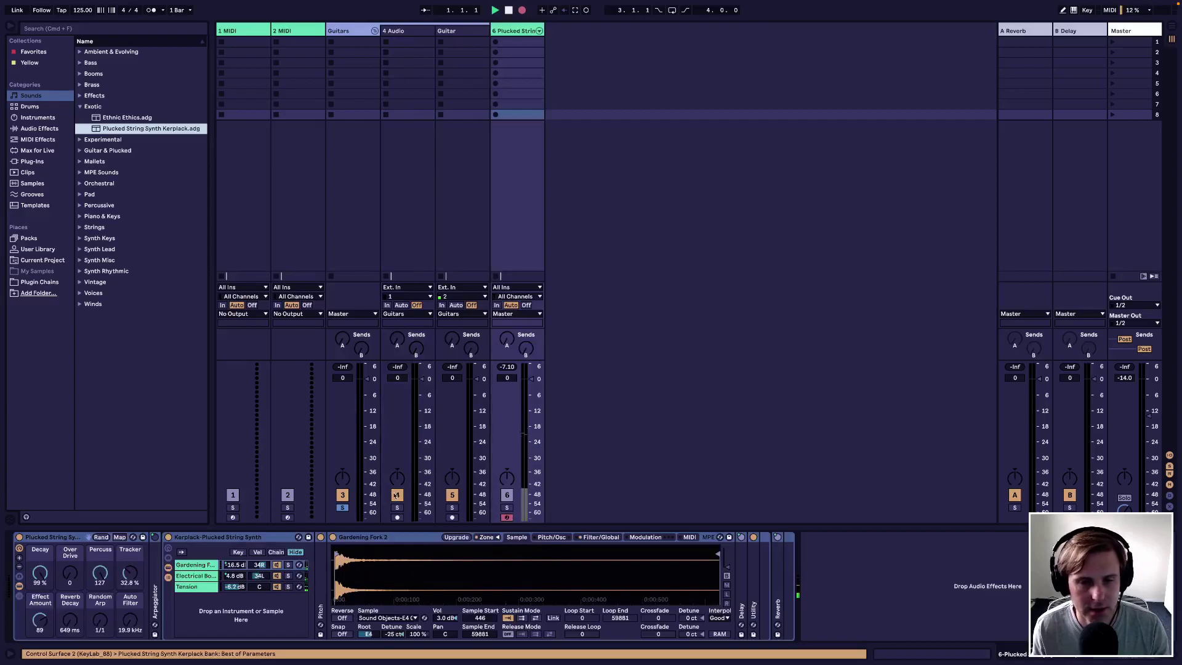
{"action": "left_click", "coordinate": [342, 507]}
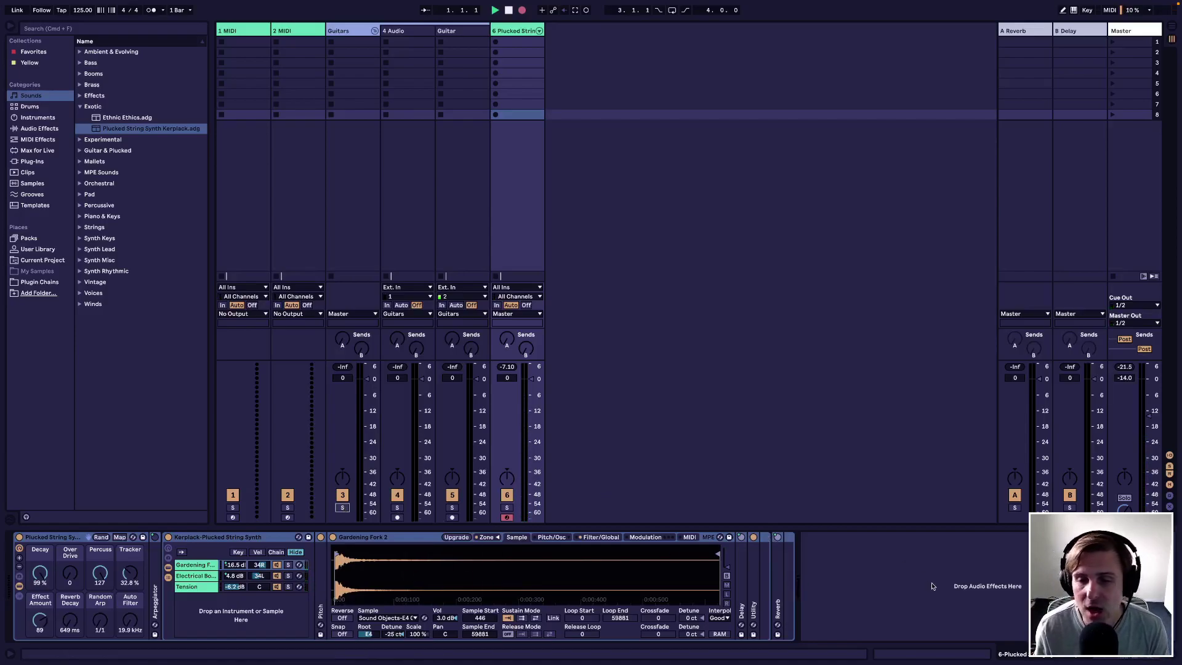
Step: Add an EQ Eight from EQ & Filters to the end of the plucked string track's device chain
{"action": "left_click", "coordinate": [867, 587]}
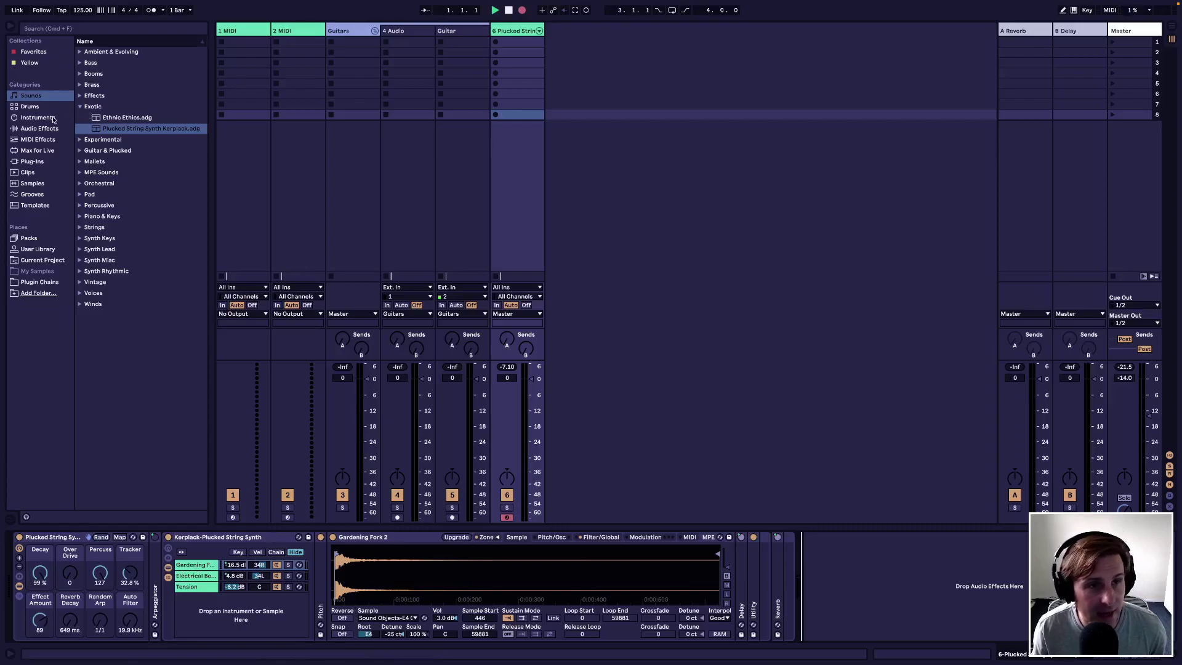
{"action": "left_click", "coordinate": [36, 128]}
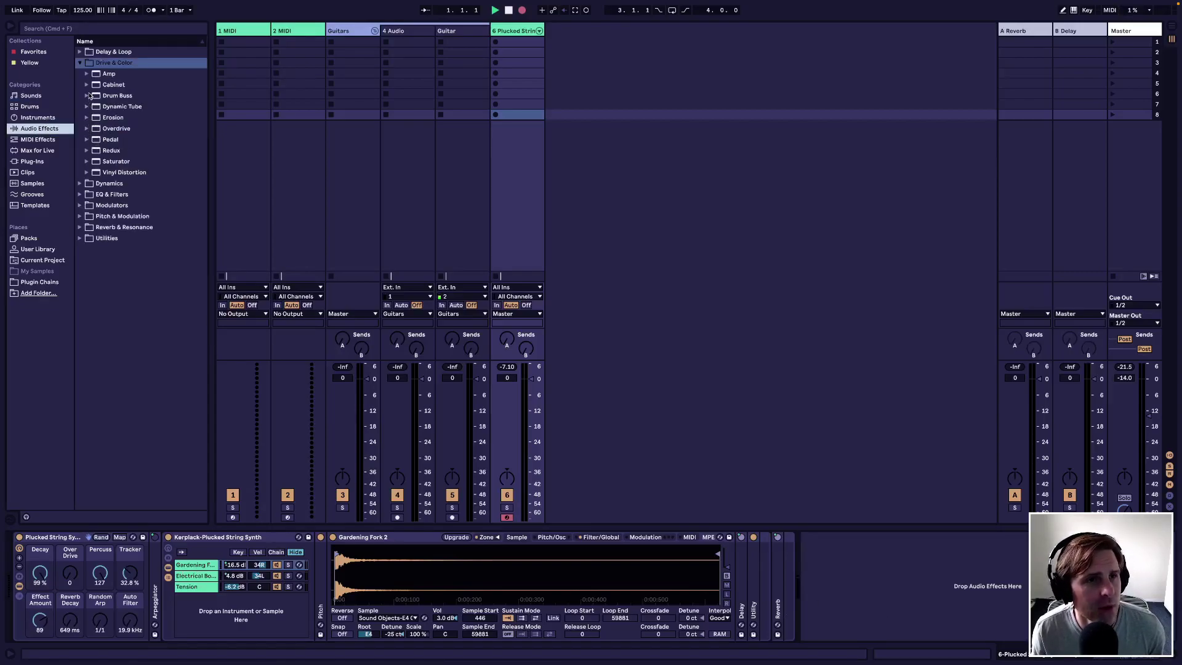
{"action": "left_click", "coordinate": [82, 194]}
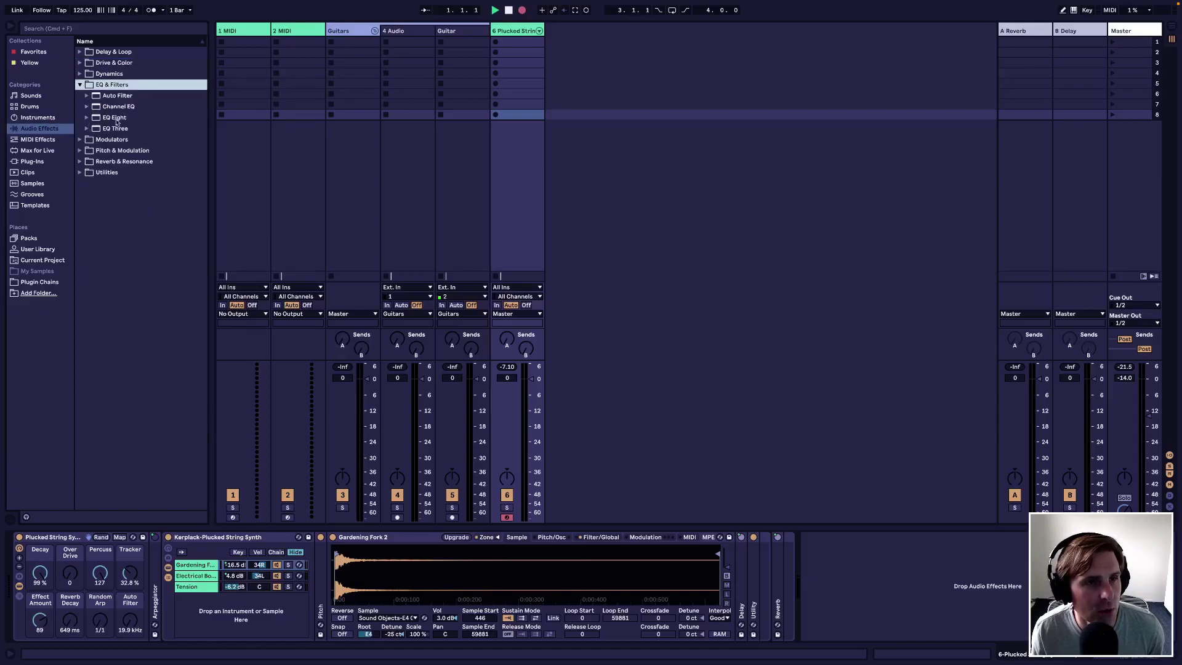
{"action": "left_click_drag", "start_coordinate": [114, 118], "coordinate": [856, 576]}
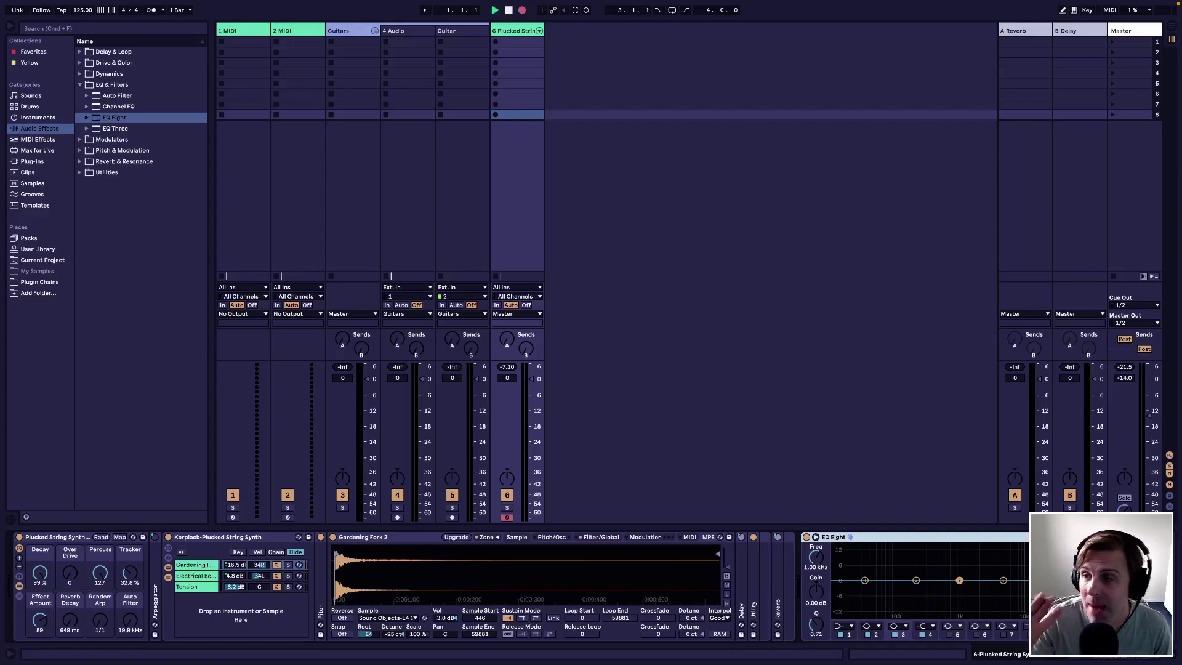
Step: Switch to the Arrangement View and back to the Session View, and show clip view in the detail area
{"action": "left_click", "coordinate": [728, 356]}
{"action": "key", "text": "Tab"}
{"action": "key", "text": "Tab"}
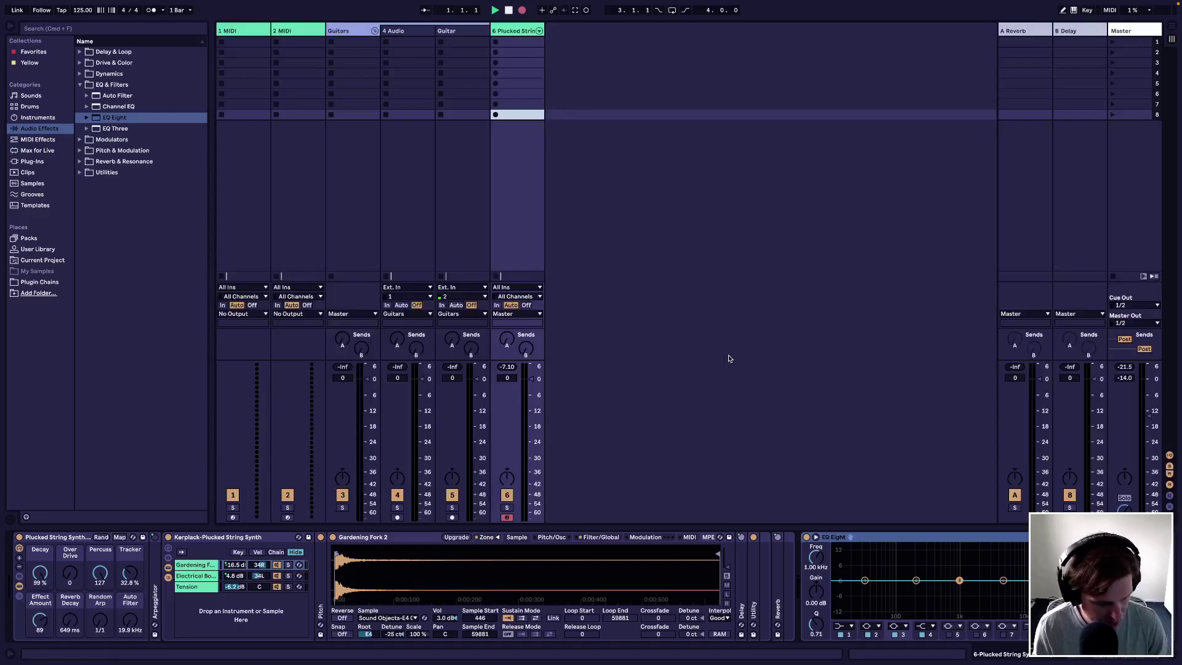
{"action": "key", "text": "shift+Tab"}
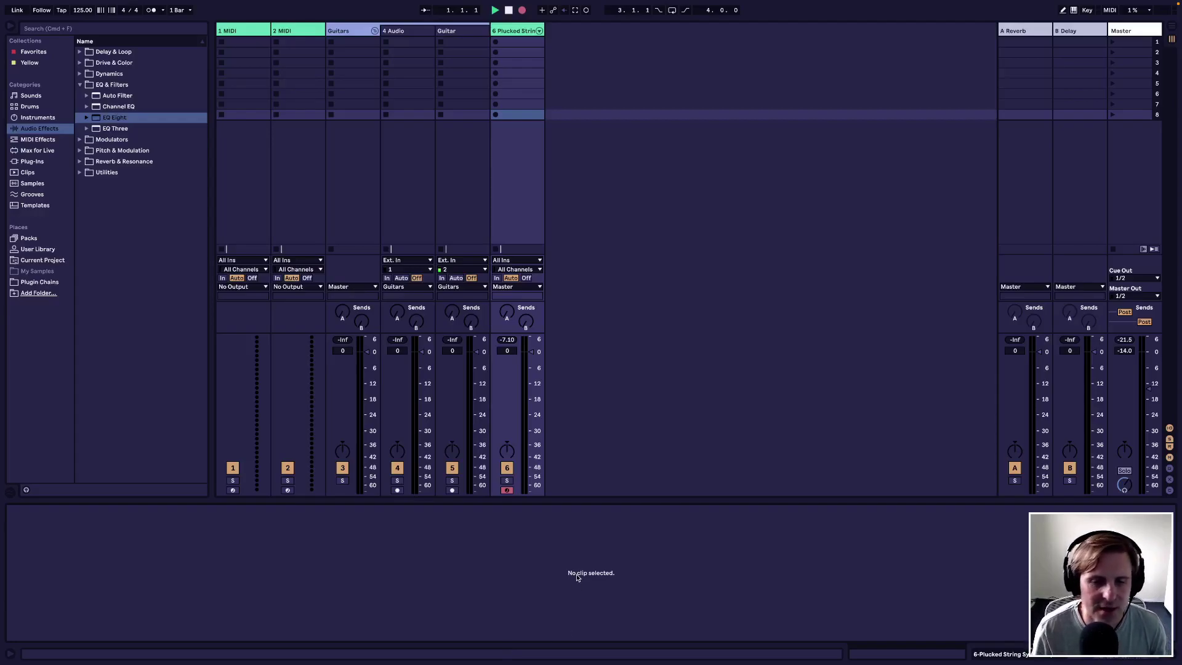
Step: Delete the Plucked String Synth track and list the Sounds category in the browser
{"action": "left_click", "coordinate": [516, 32]}
{"action": "key", "text": "Delete"}
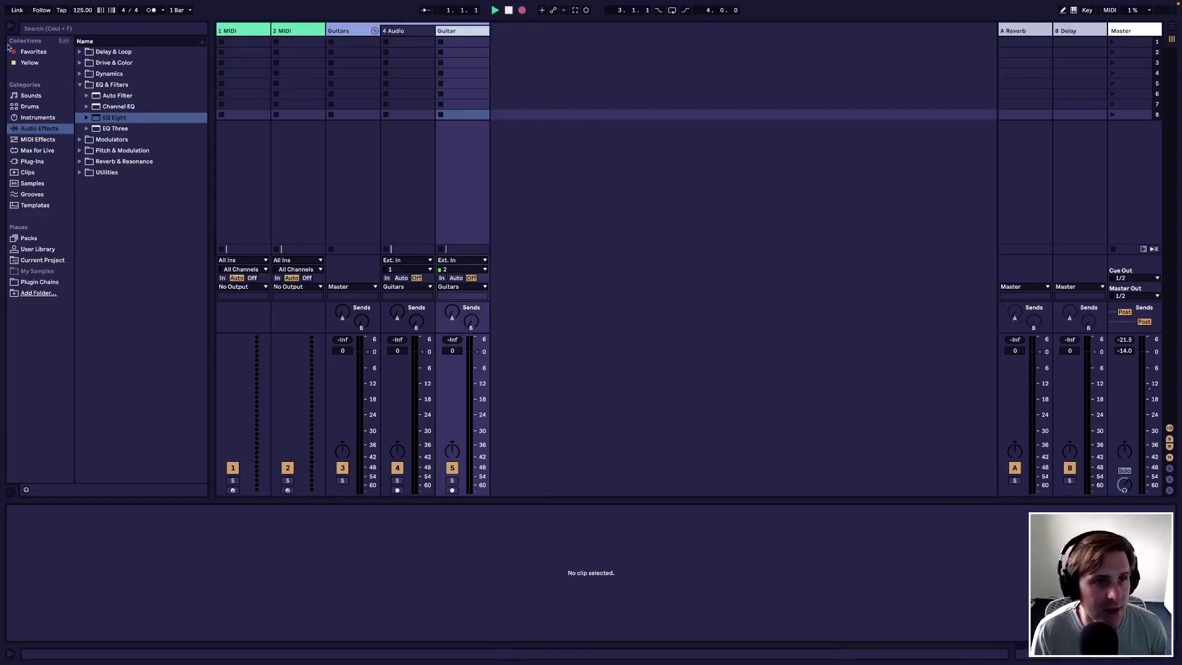
{"action": "left_click", "coordinate": [31, 117]}
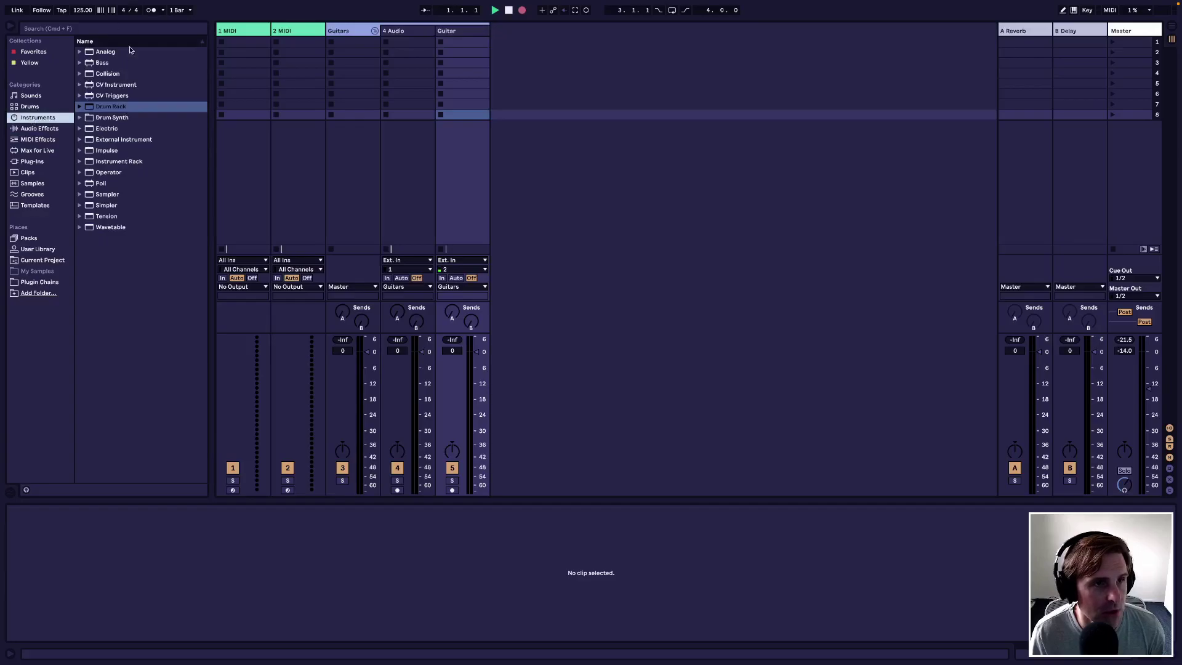
{"action": "left_click", "coordinate": [32, 108]}
{"action": "left_click", "coordinate": [32, 96]}
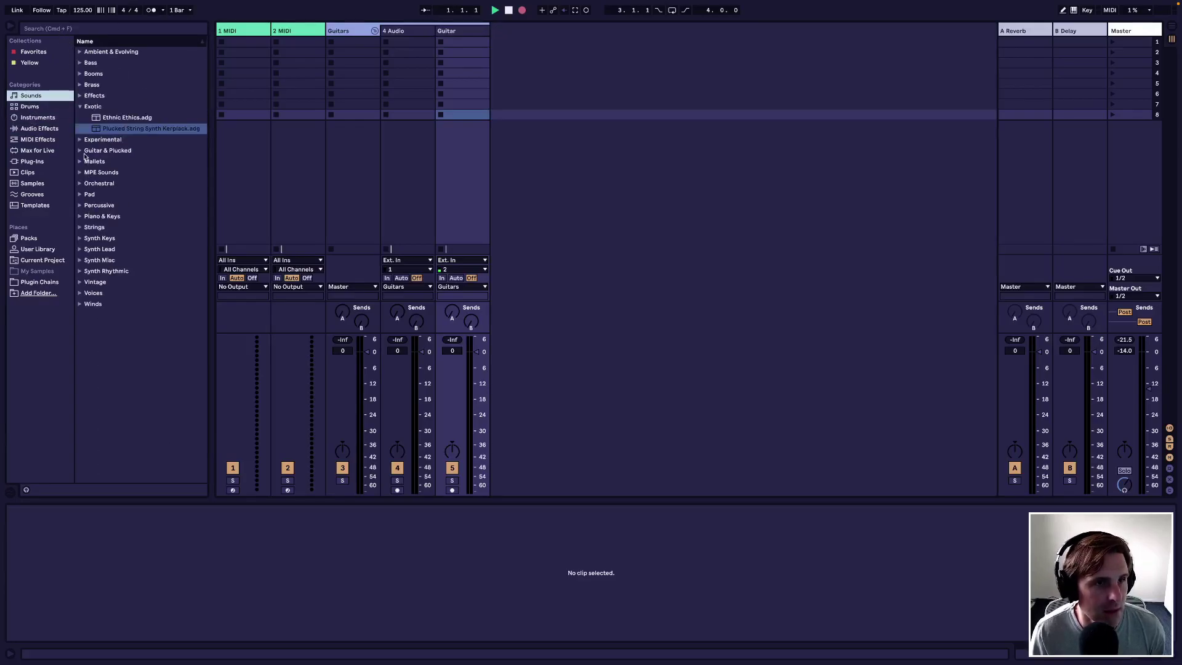
Step: Expand the Bass sounds, select Antidote Bass.adg, and turn on browser preview
{"action": "left_click", "coordinate": [80, 63]}
{"action": "left_click", "coordinate": [126, 304]}
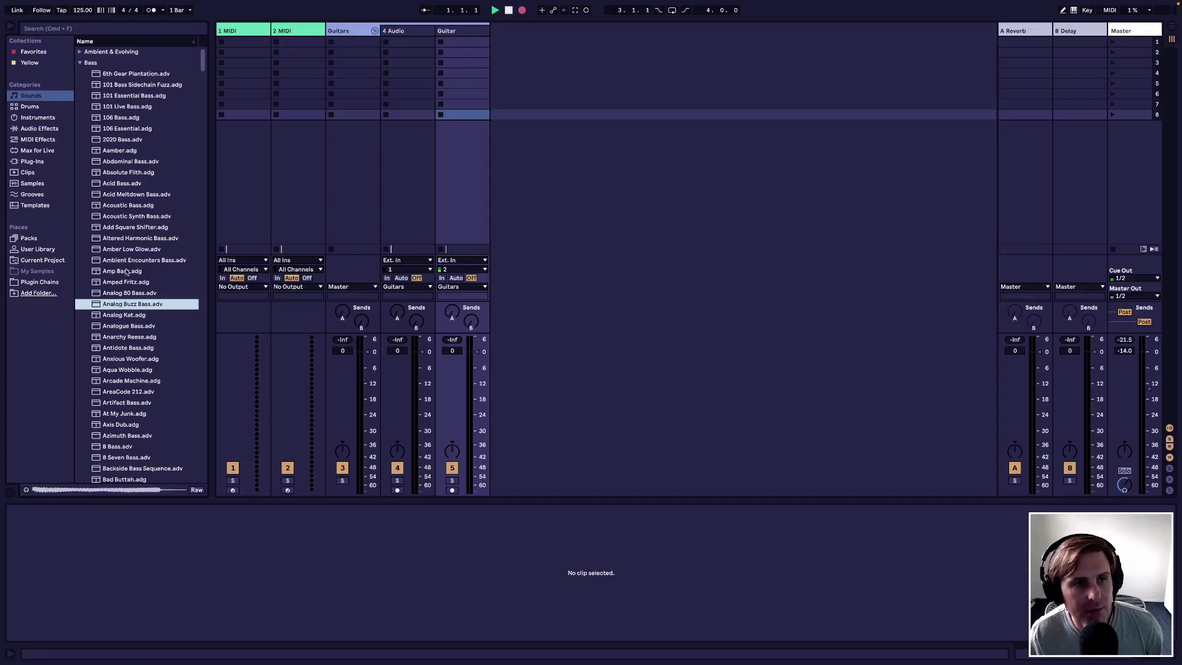
{"action": "scroll", "coordinate": [153, 209], "scroll_direction": "down", "scroll_amount": 3}
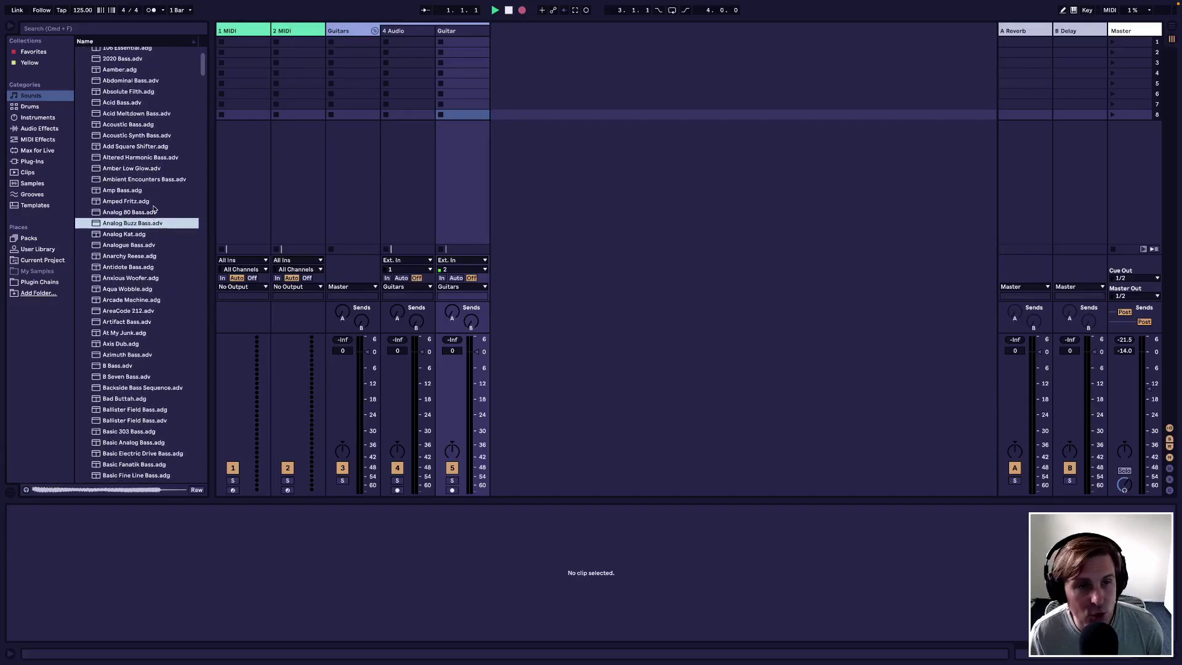
{"action": "left_click", "coordinate": [123, 266]}
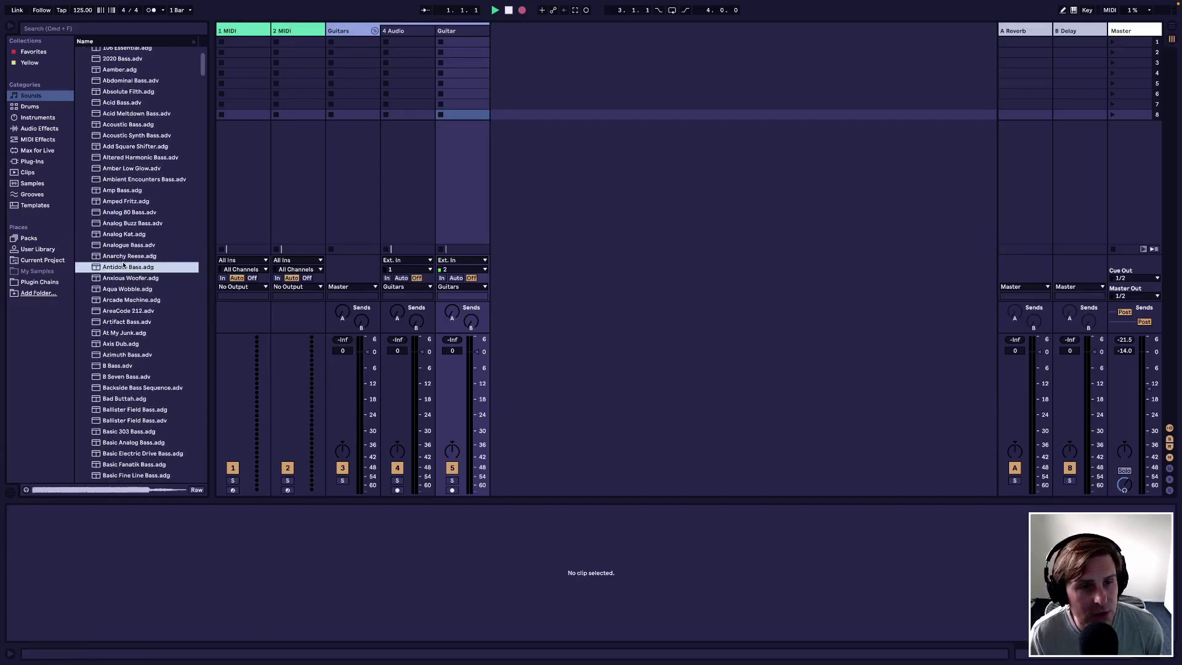
{"action": "left_click", "coordinate": [26, 491]}
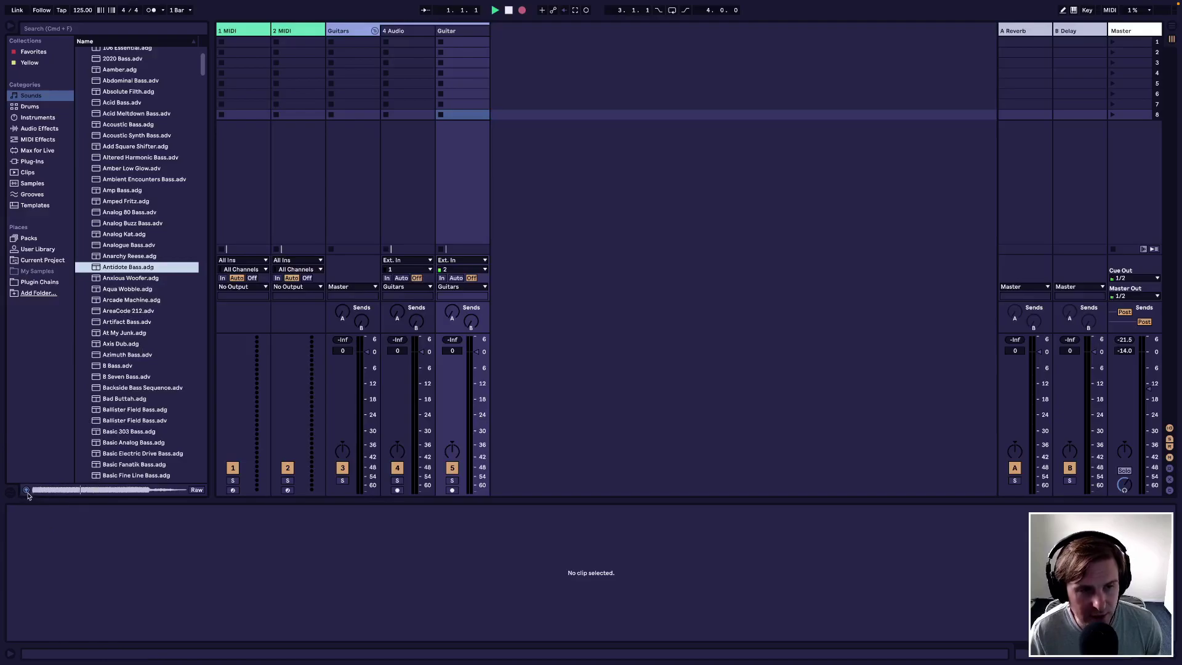
Step: Audition the Bass presets Aqua Wobble.adg, AreaCode 212.adv, Artifact Bass.adv and At My Junk.adg
{"action": "left_click", "coordinate": [130, 289]}
{"action": "left_click", "coordinate": [126, 311]}
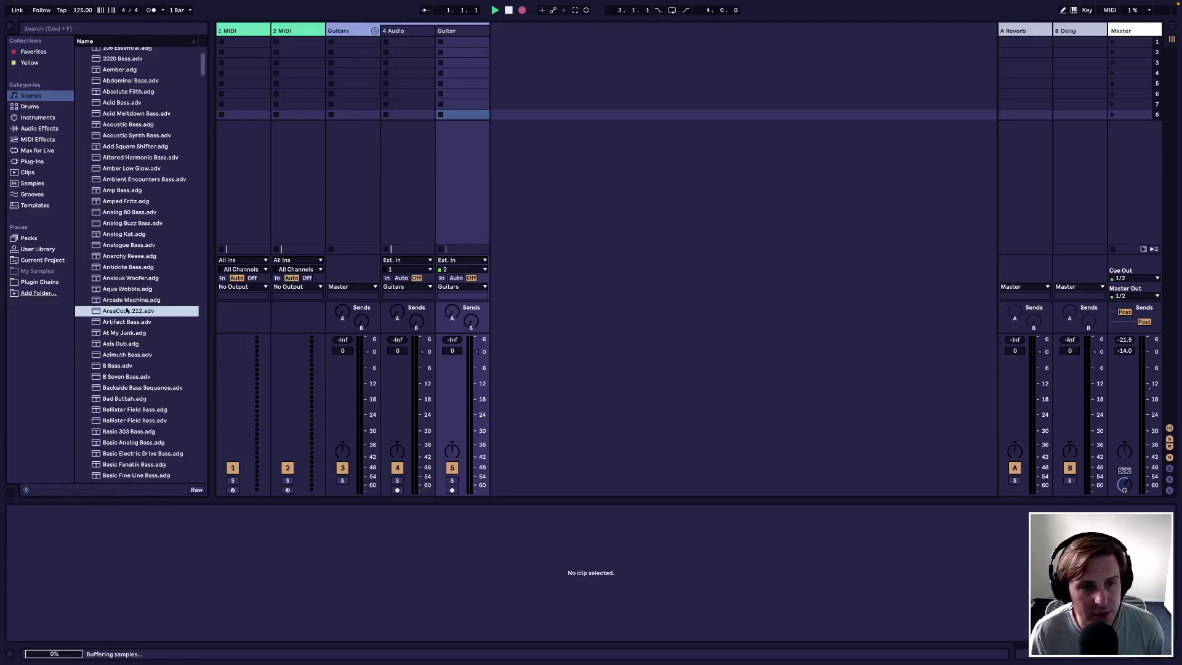
{"action": "left_click", "coordinate": [124, 322]}
{"action": "left_click", "coordinate": [125, 333]}
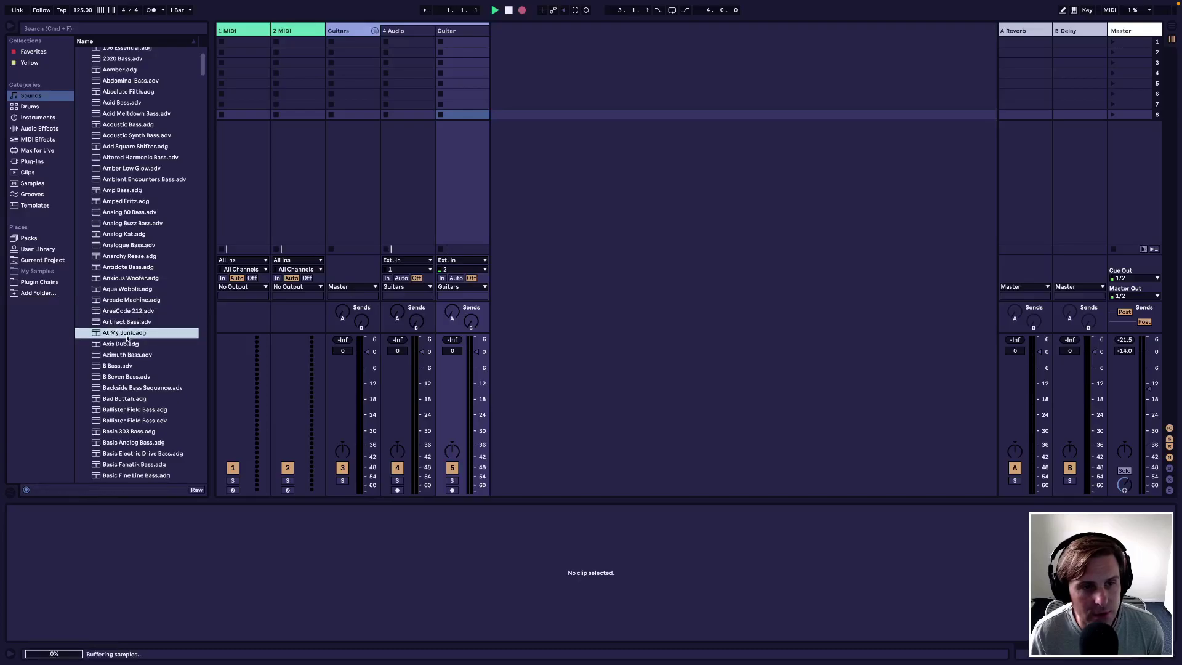
Step: Load the B Bass.adv preset onto a new track and record a MIDI clip into its first slot
{"action": "left_click", "coordinate": [119, 368]}
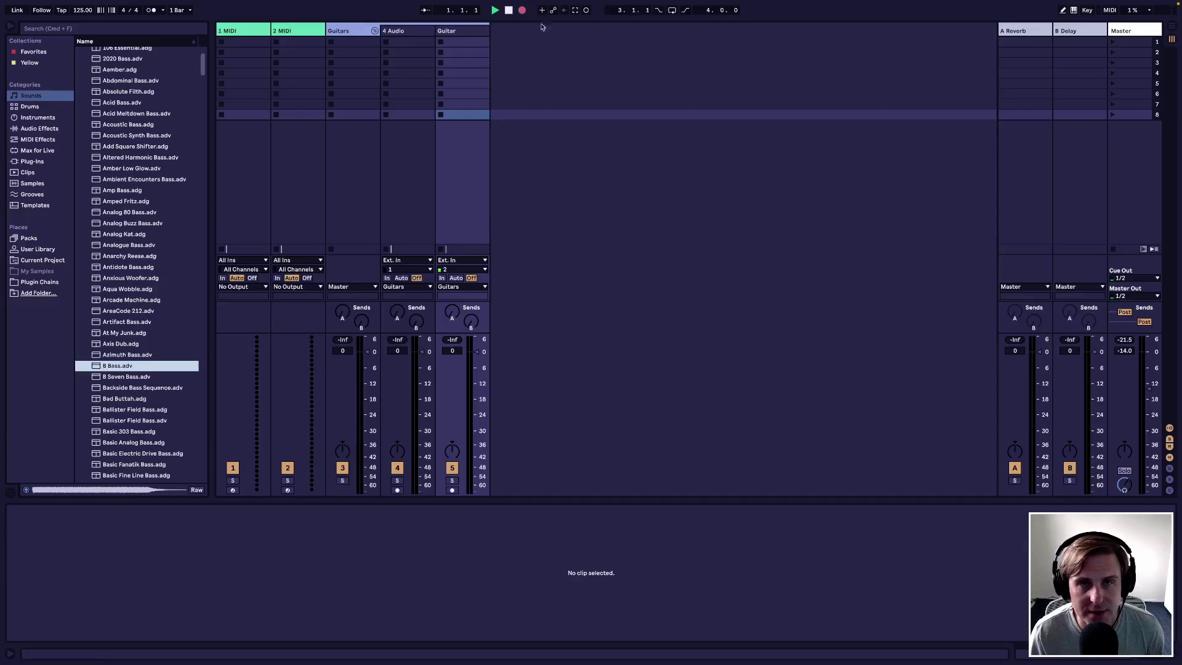
{"action": "left_click_drag", "start_coordinate": [98, 371], "coordinate": [545, 162]}
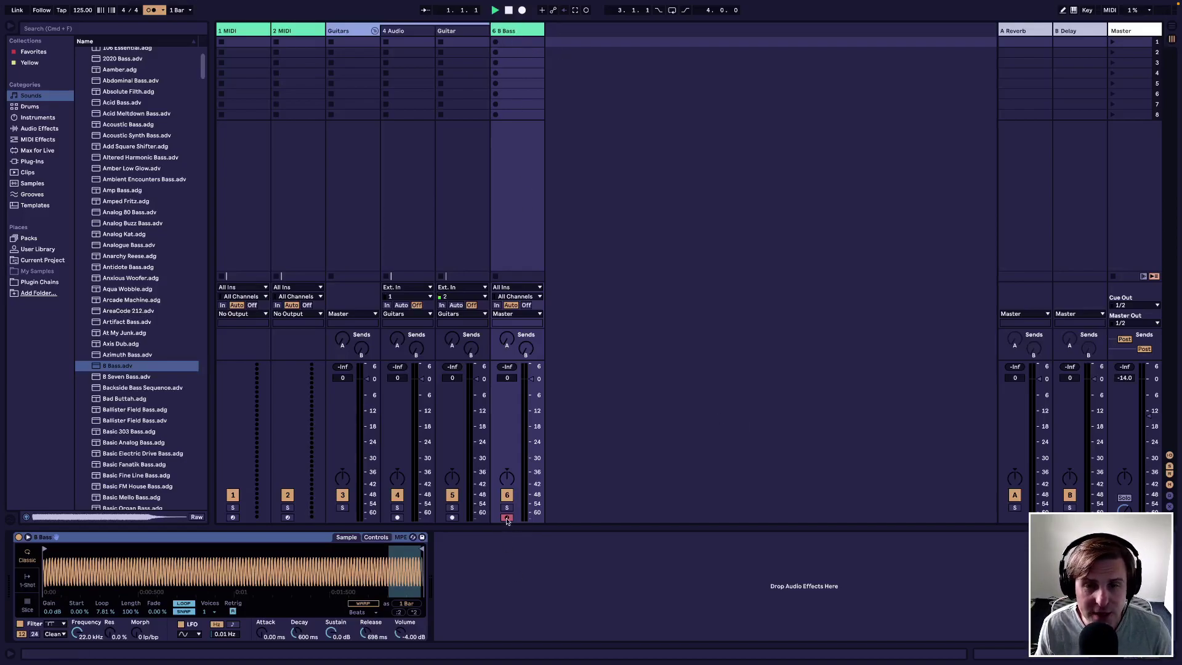
{"action": "left_click", "coordinate": [510, 45]}
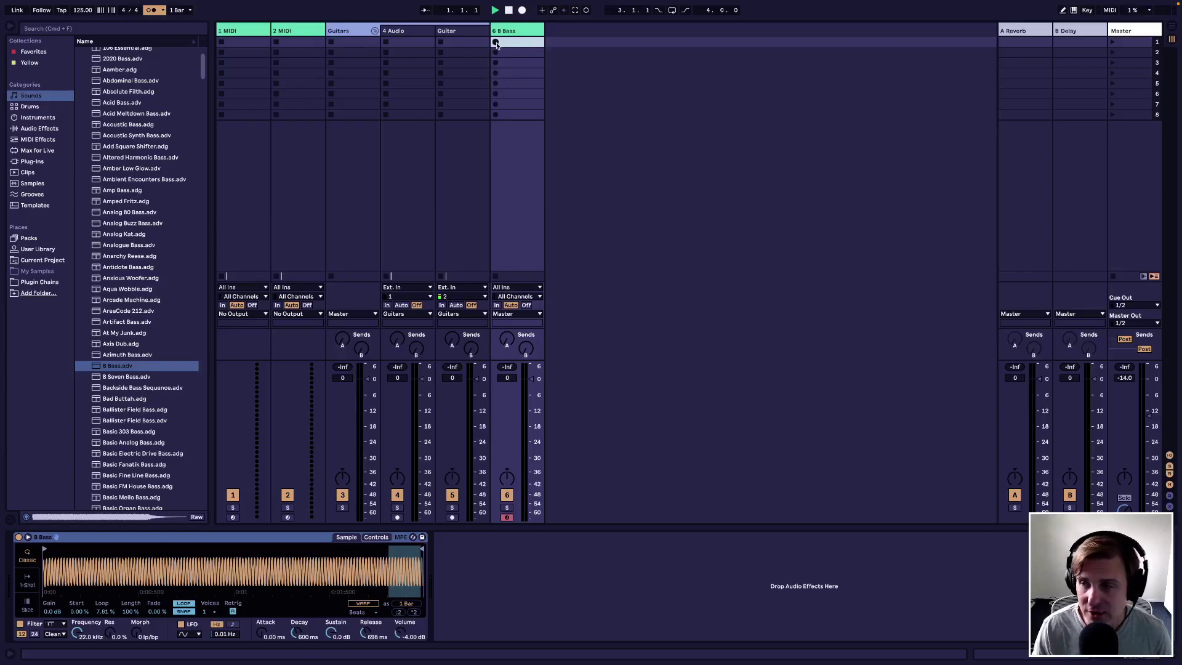
{"action": "left_click", "coordinate": [496, 43]}
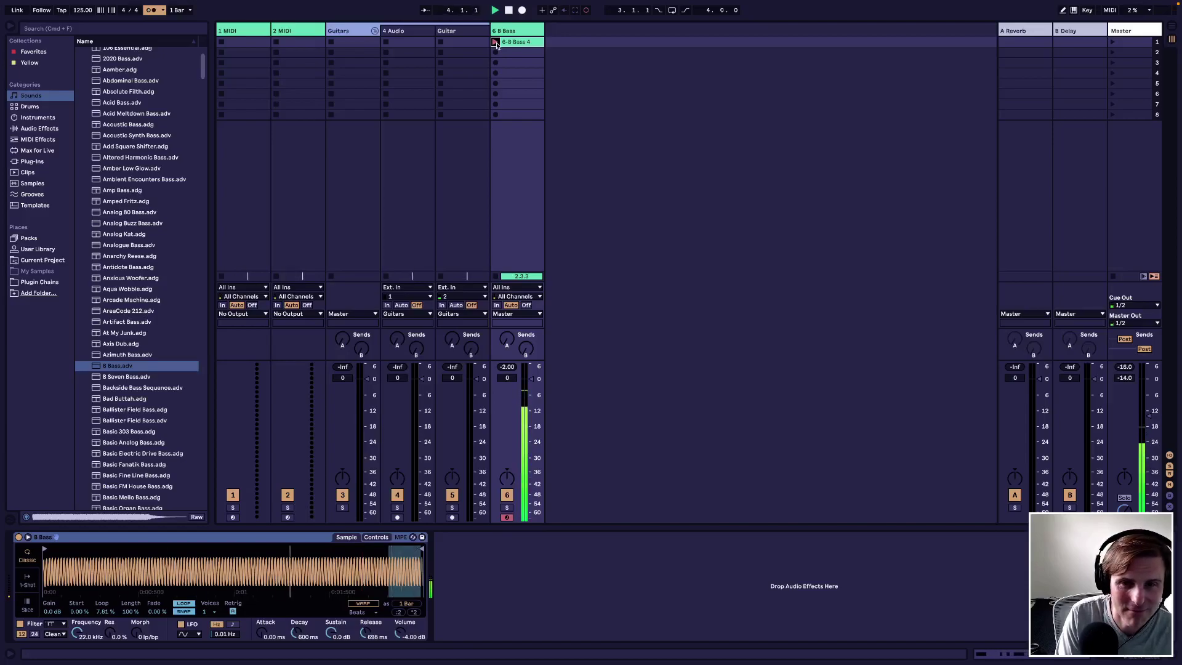
{"action": "left_click", "coordinate": [496, 43]}
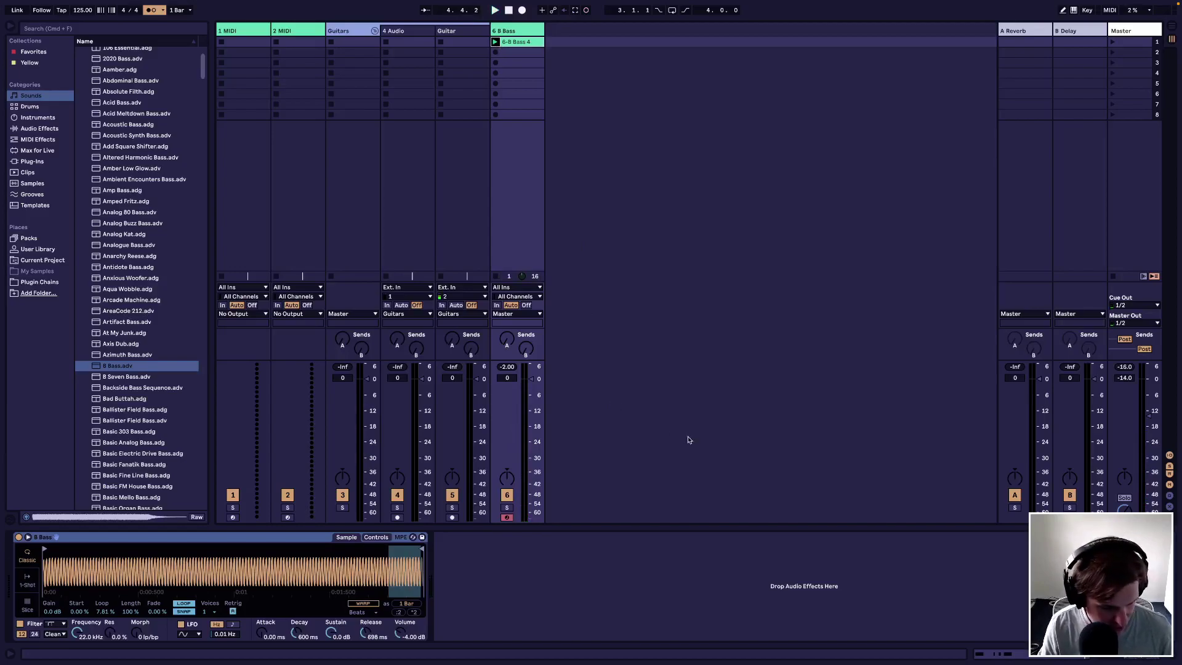
Step: Show the recorded bass clip's notes in clip view and fold the note editor to the used pitches
{"action": "key", "text": "shift+Tab"}
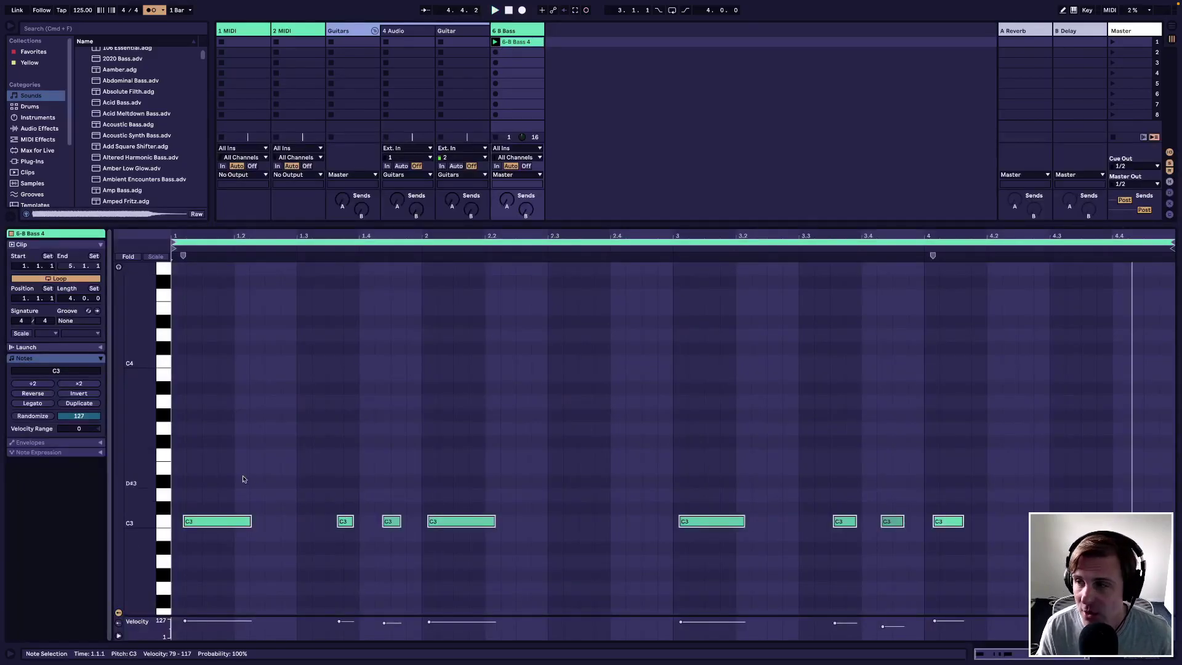
{"action": "left_click_drag", "start_coordinate": [663, 226], "coordinate": [654, 266]}
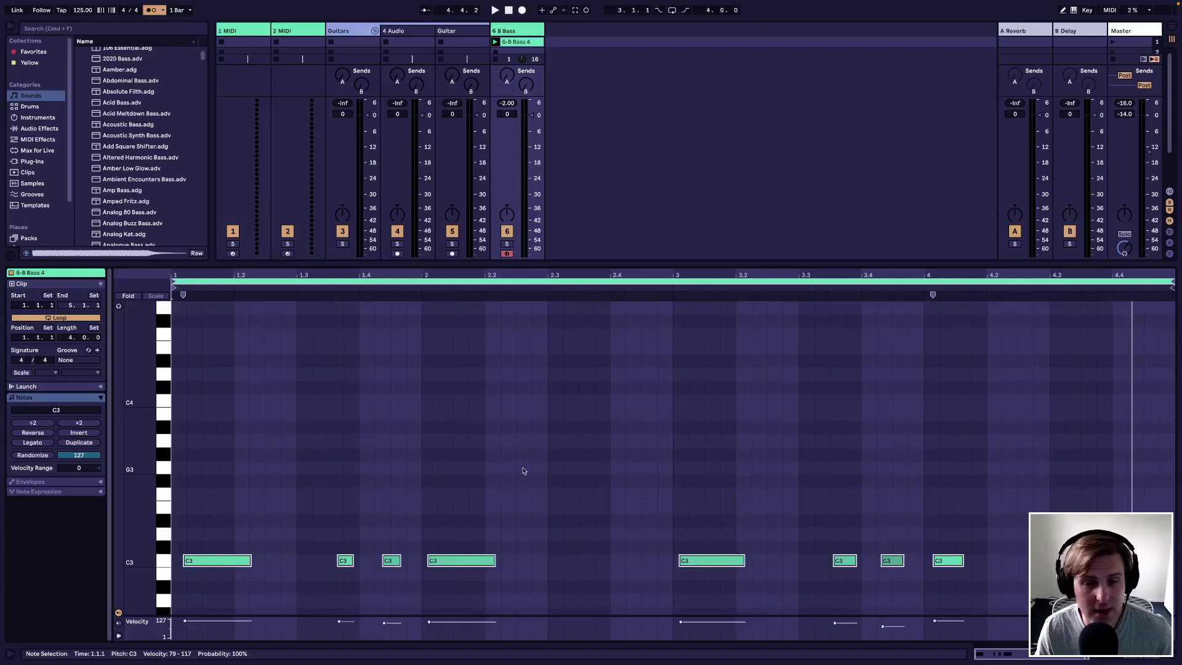
{"action": "scroll", "coordinate": [522, 471], "scroll_direction": "down", "scroll_amount": 3}
{"action": "scroll", "coordinate": [517, 459], "scroll_direction": "down", "scroll_amount": 1}
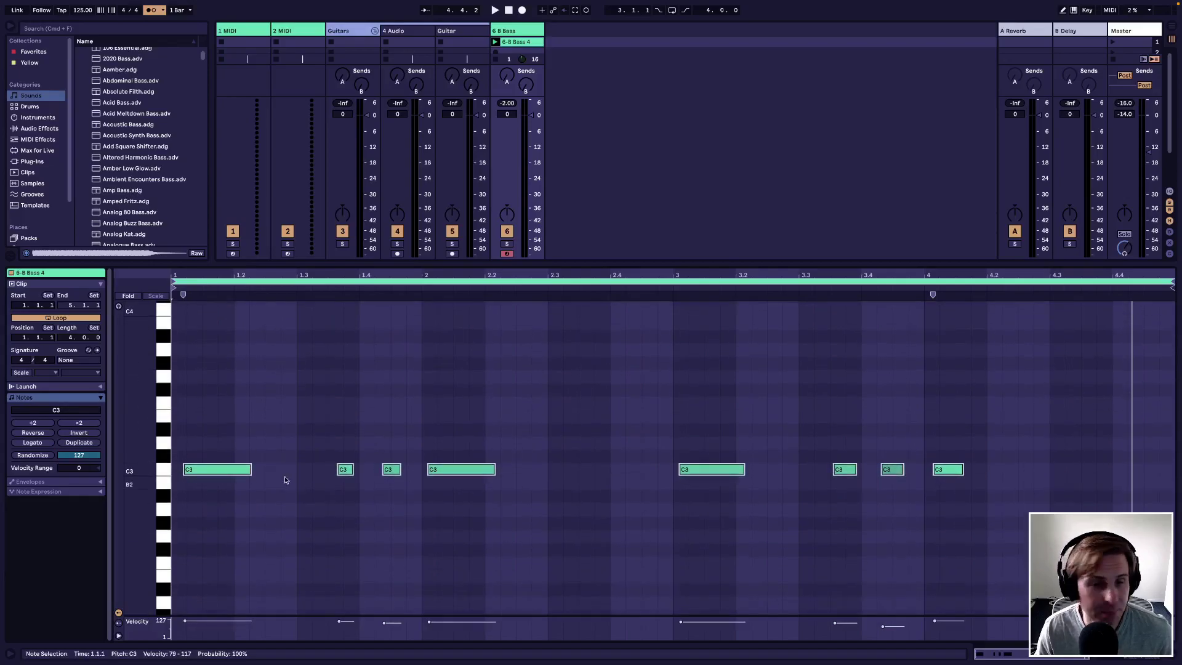
{"action": "left_click", "coordinate": [128, 296]}
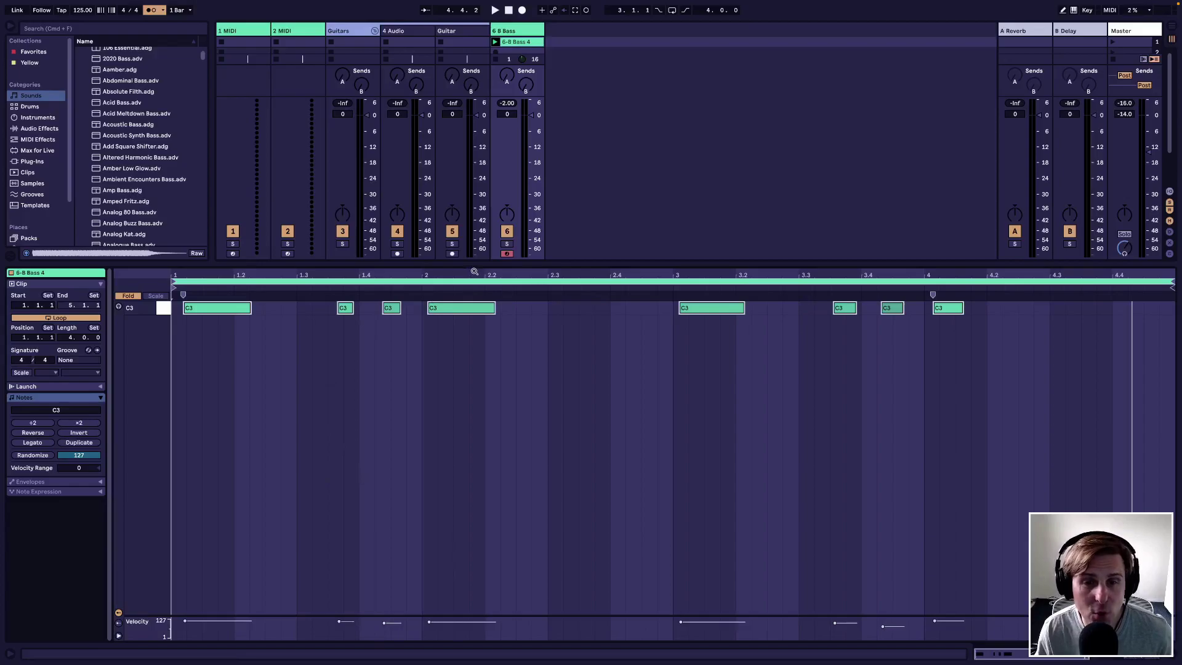
{"action": "left_click_drag", "start_coordinate": [474, 264], "coordinate": [456, 420]}
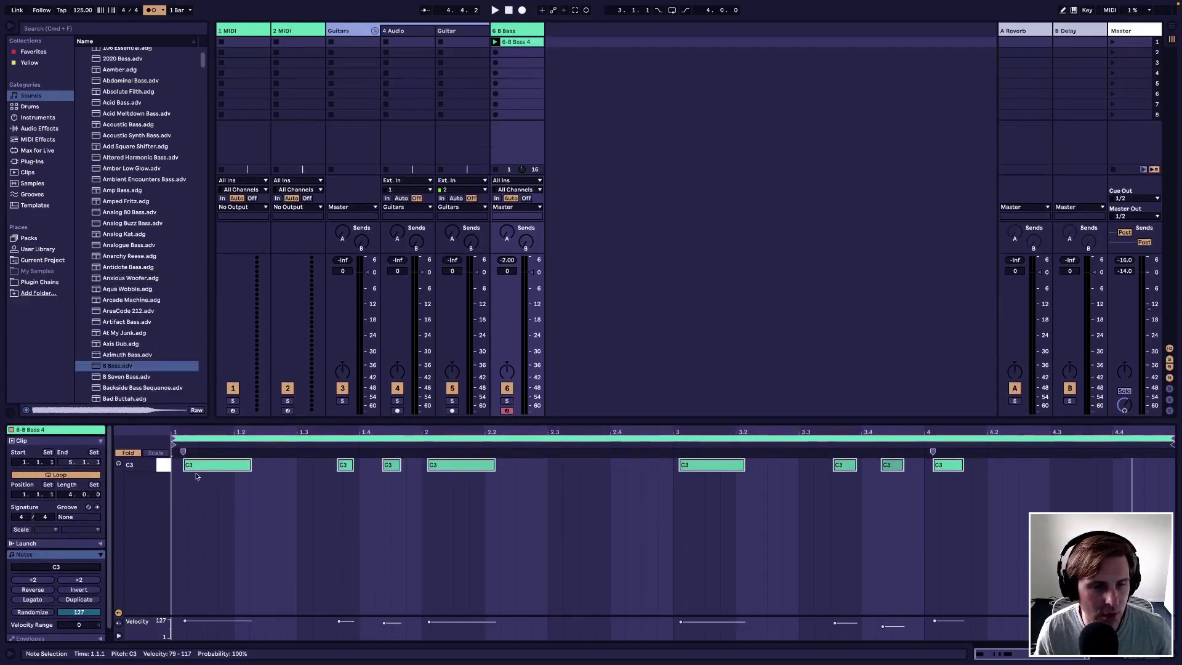
Step: Quantize all notes in the bass clip to 1/8
{"action": "left_click", "coordinate": [342, 539]}
{"action": "key", "text": "super+a"}
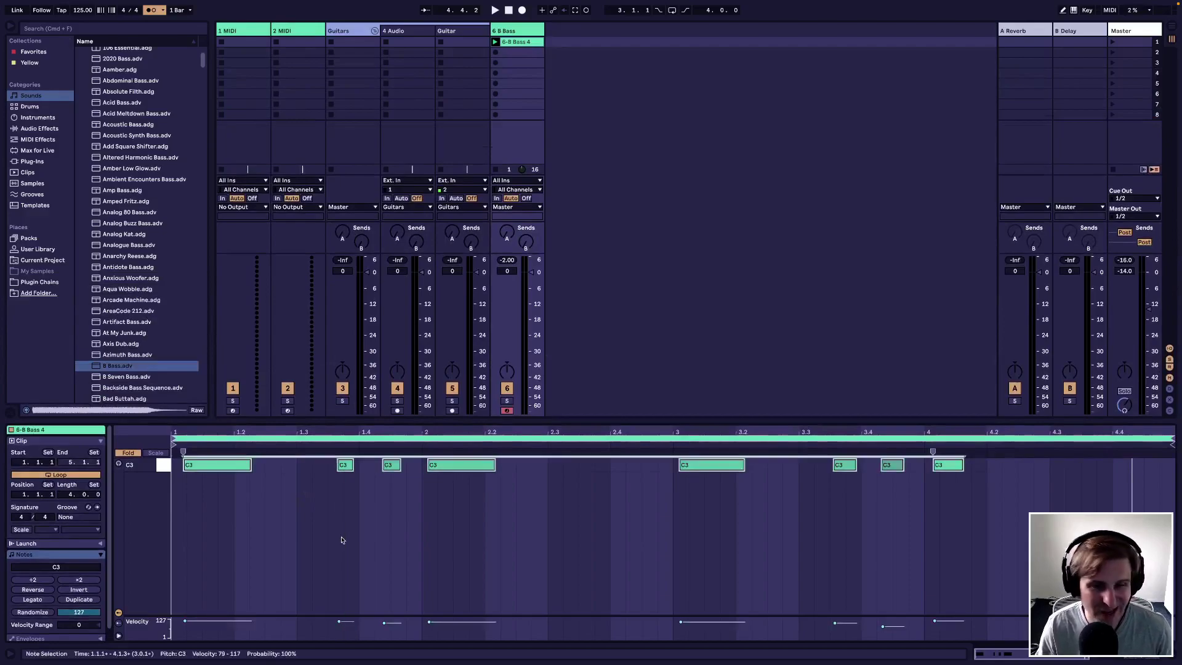
{"action": "right_click", "coordinate": [473, 531]}
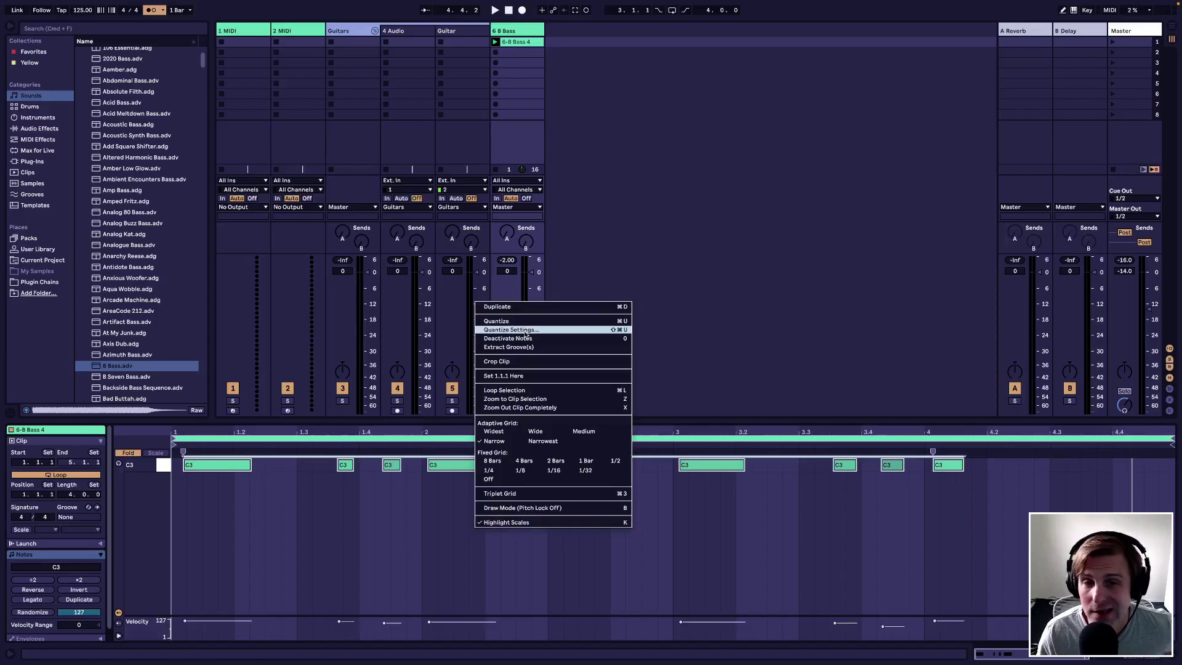
{"action": "left_click", "coordinate": [511, 330]}
{"action": "left_click", "coordinate": [632, 310]}
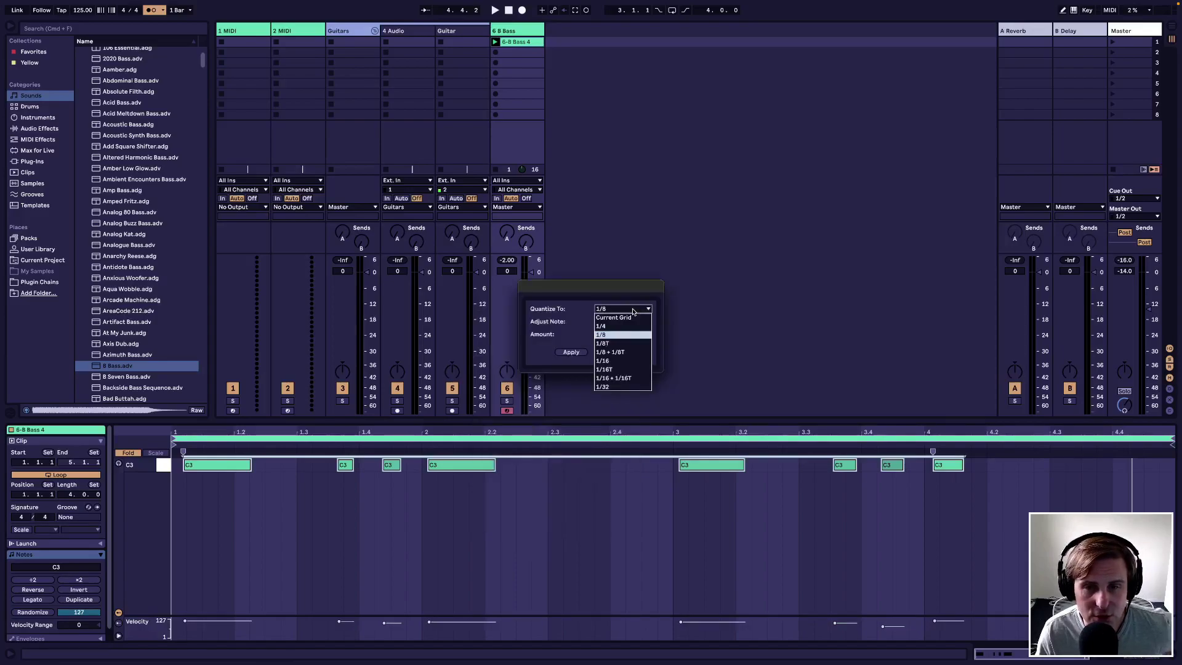
{"action": "left_click", "coordinate": [608, 335]}
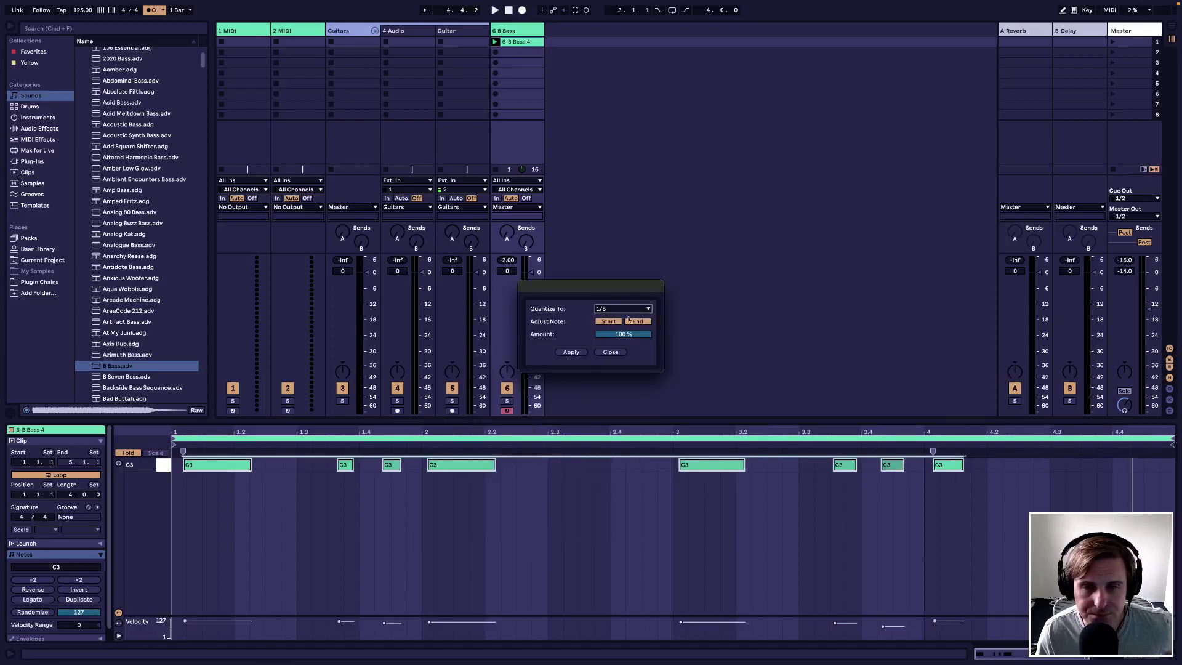
{"action": "left_click", "coordinate": [626, 311]}
{"action": "left_click", "coordinate": [580, 340]}
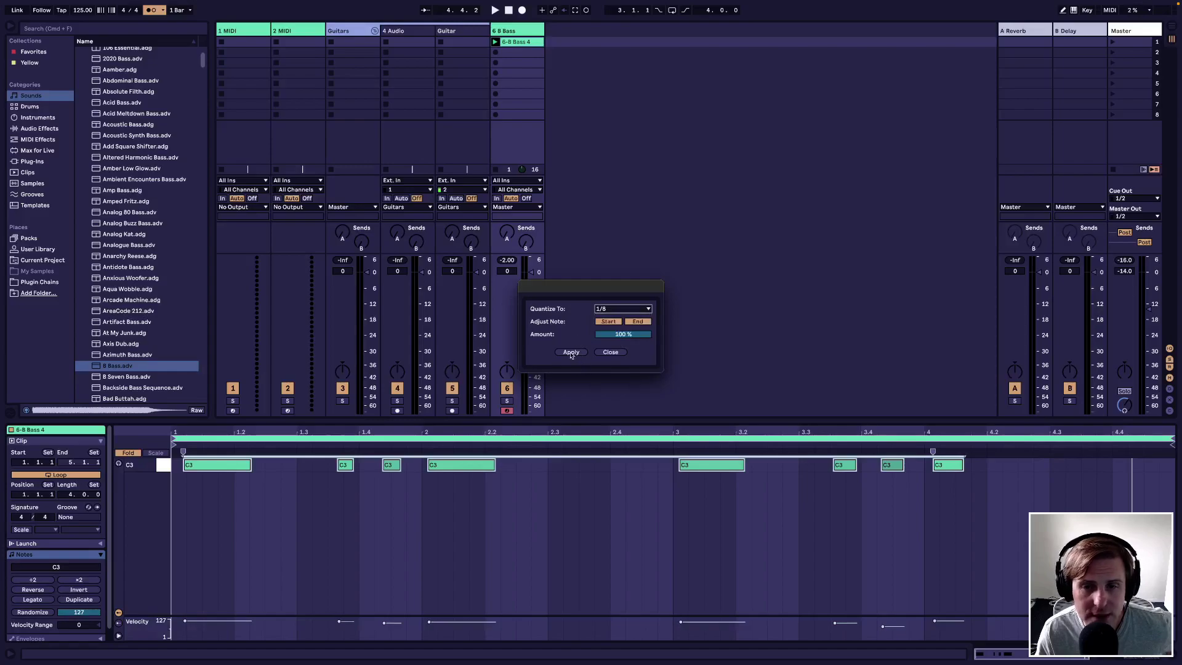
{"action": "left_click", "coordinate": [567, 351]}
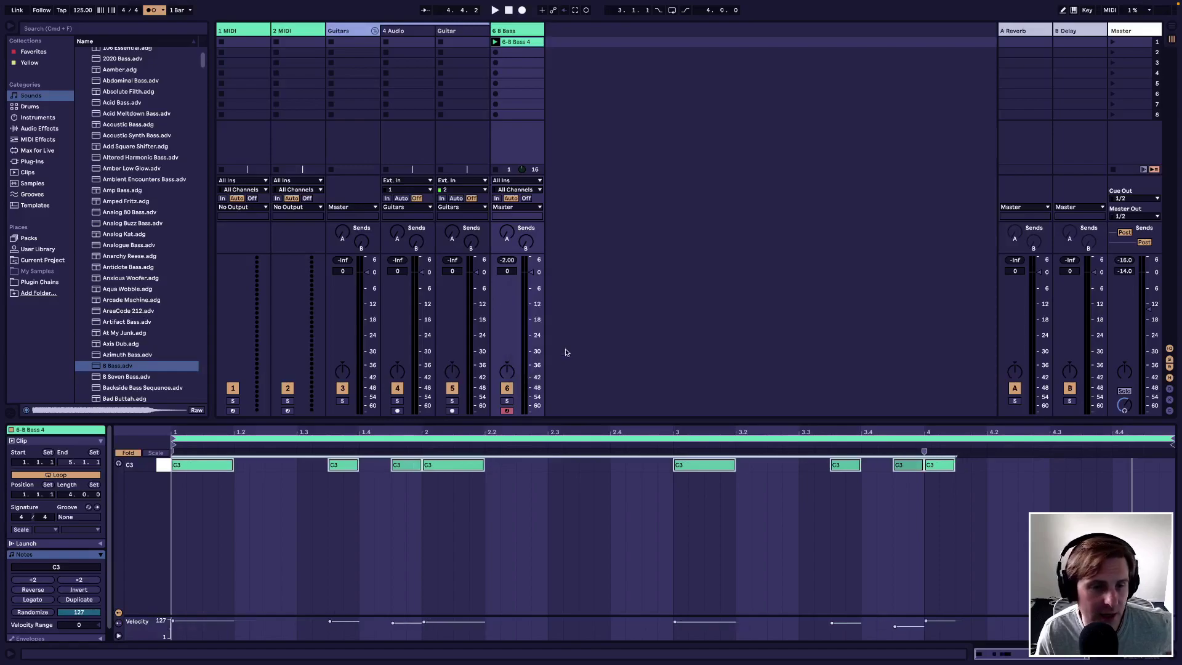
Step: Play back the bass clip and lengthen its last note, at the start of bar 4, to one beat
{"action": "left_click", "coordinate": [360, 579]}
{"action": "key", "text": "space"}
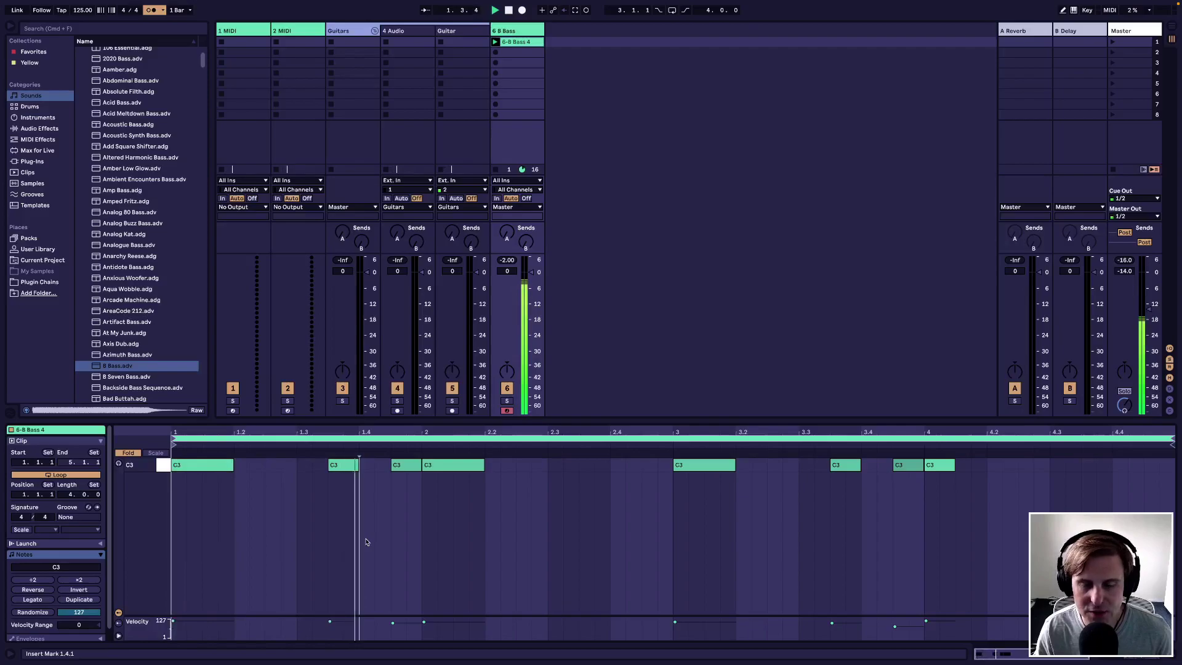
{"action": "left_click", "coordinate": [426, 465]}
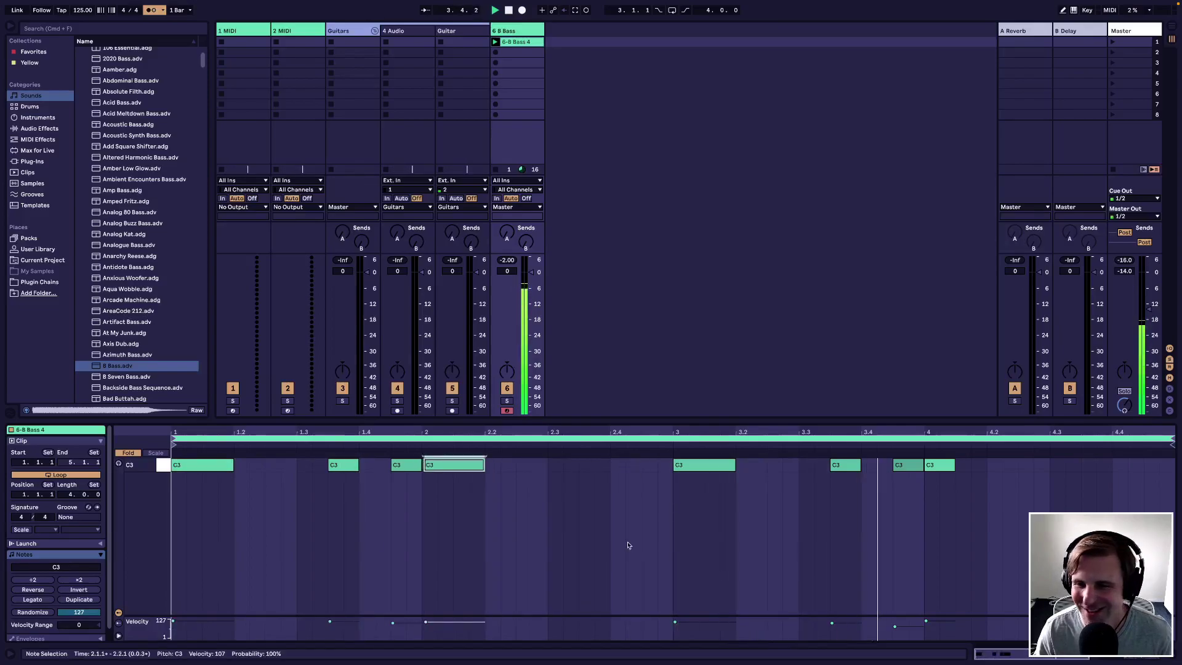
{"action": "left_click_drag", "start_coordinate": [953, 465], "coordinate": [985, 465]}
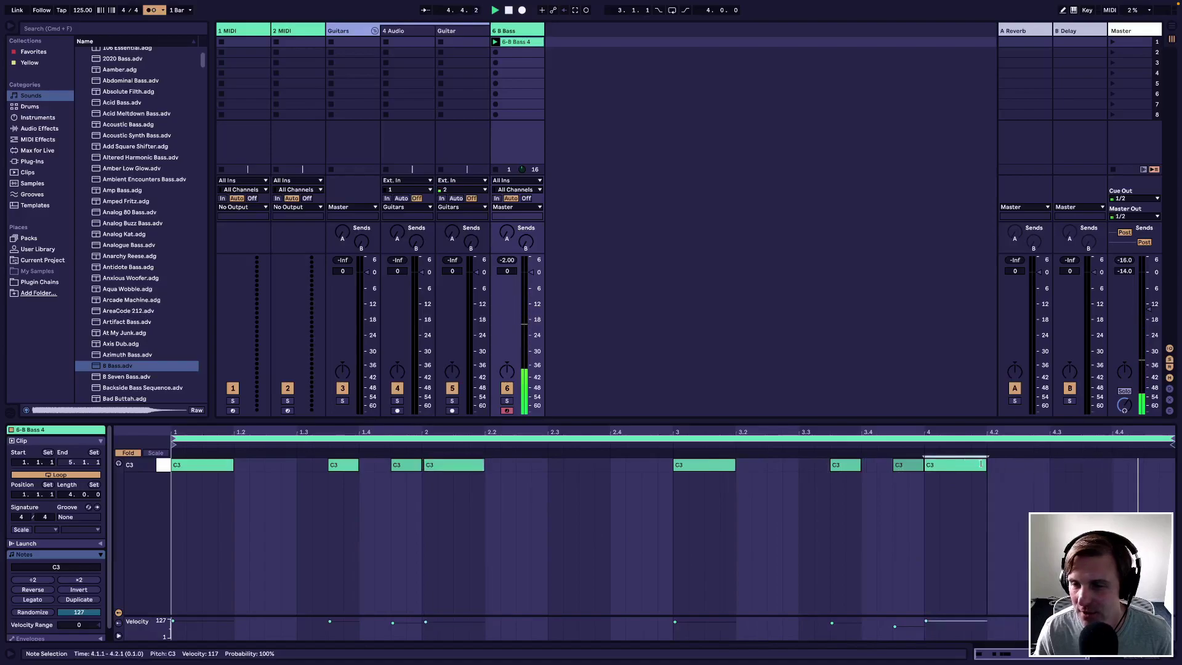
{"action": "mouse_move", "coordinate": [725, 467]}
{"action": "left_mouse_down"}
{"action": "mouse_move", "coordinate": [741, 474]}
{"action": "mouse_move", "coordinate": [726, 475]}
{"action": "left_mouse_up"}
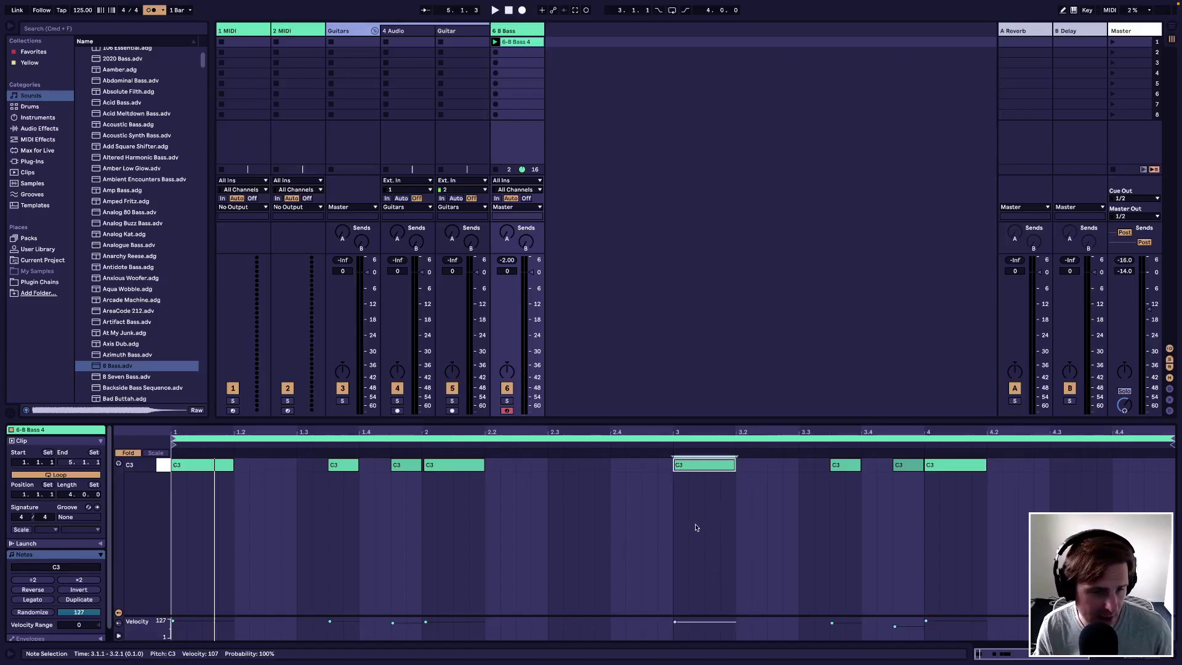
Step: Return to device view, collapse the Bass sounds, and preview Bass Trombone Solo Legato.adg from the Orchestral sounds
{"action": "key", "text": "shift+Tab"}
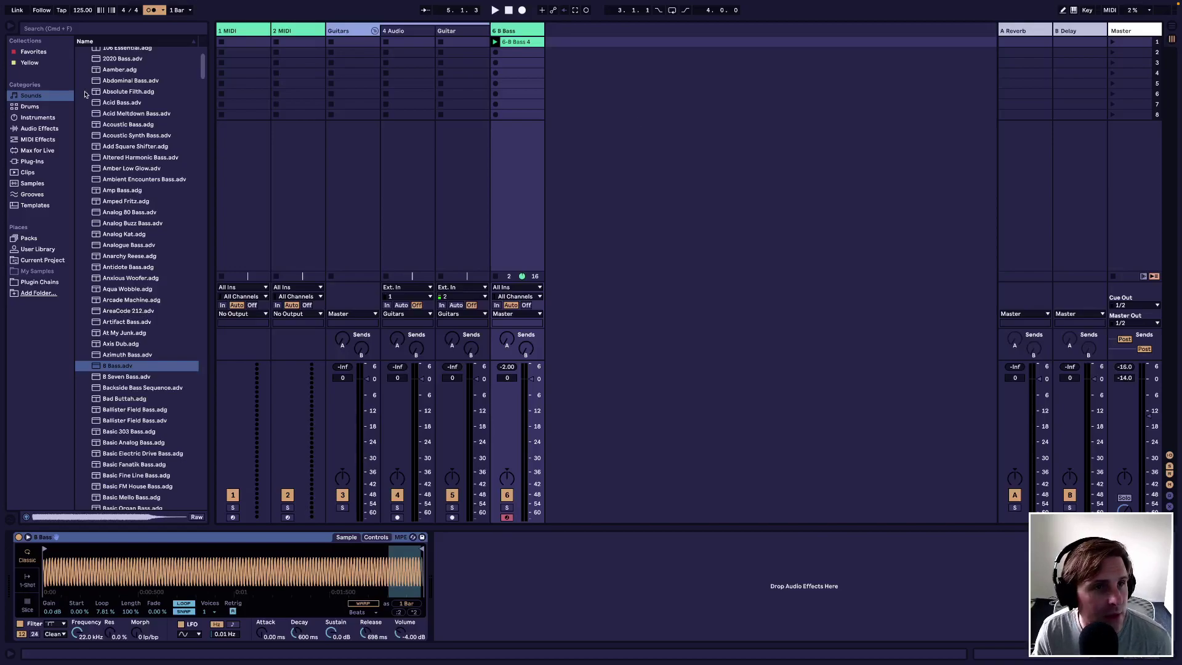
{"action": "scroll", "coordinate": [101, 110], "scroll_direction": "up", "scroll_amount": 3}
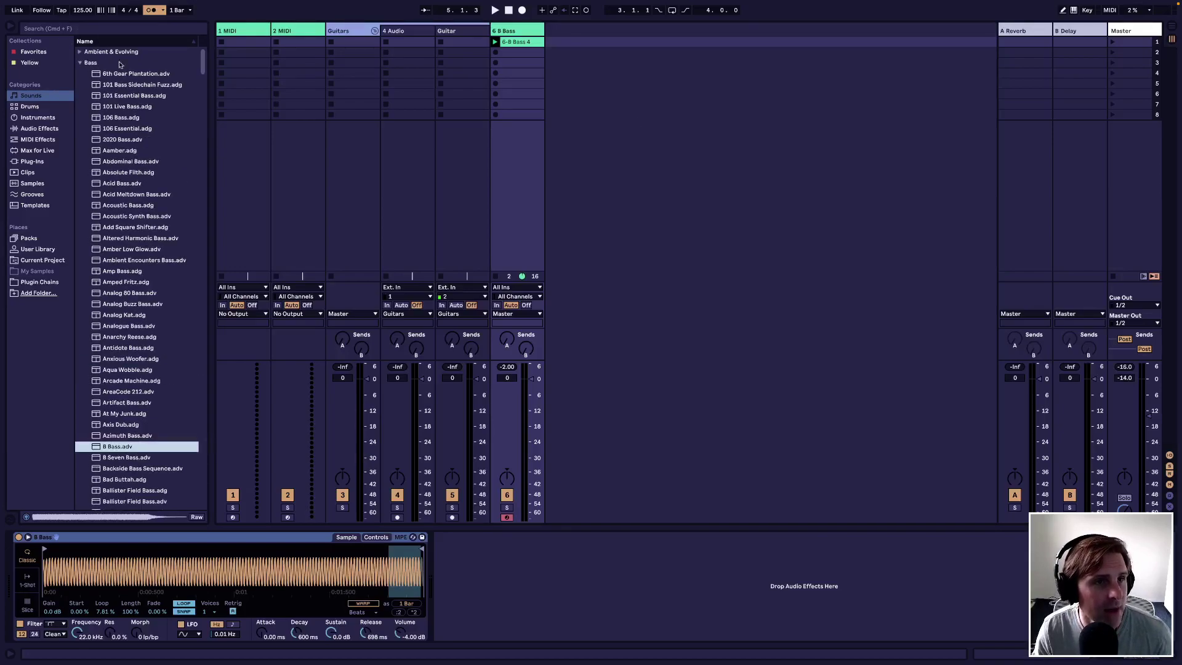
{"action": "left_click", "coordinate": [80, 62]}
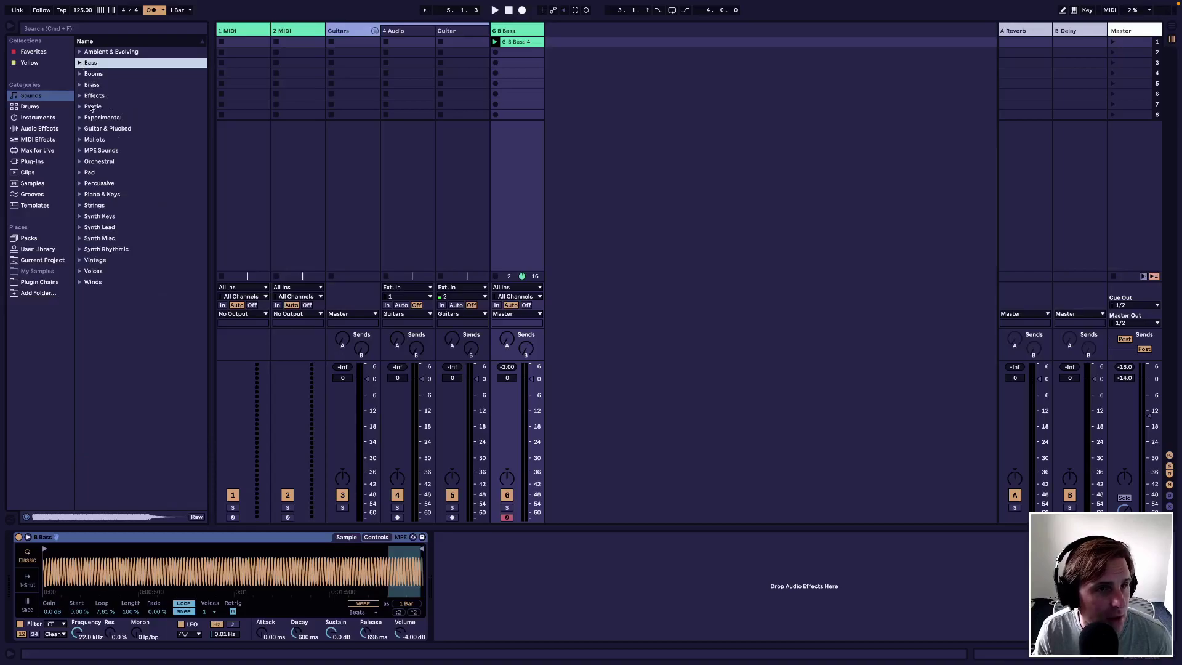
{"action": "left_click", "coordinate": [79, 161]}
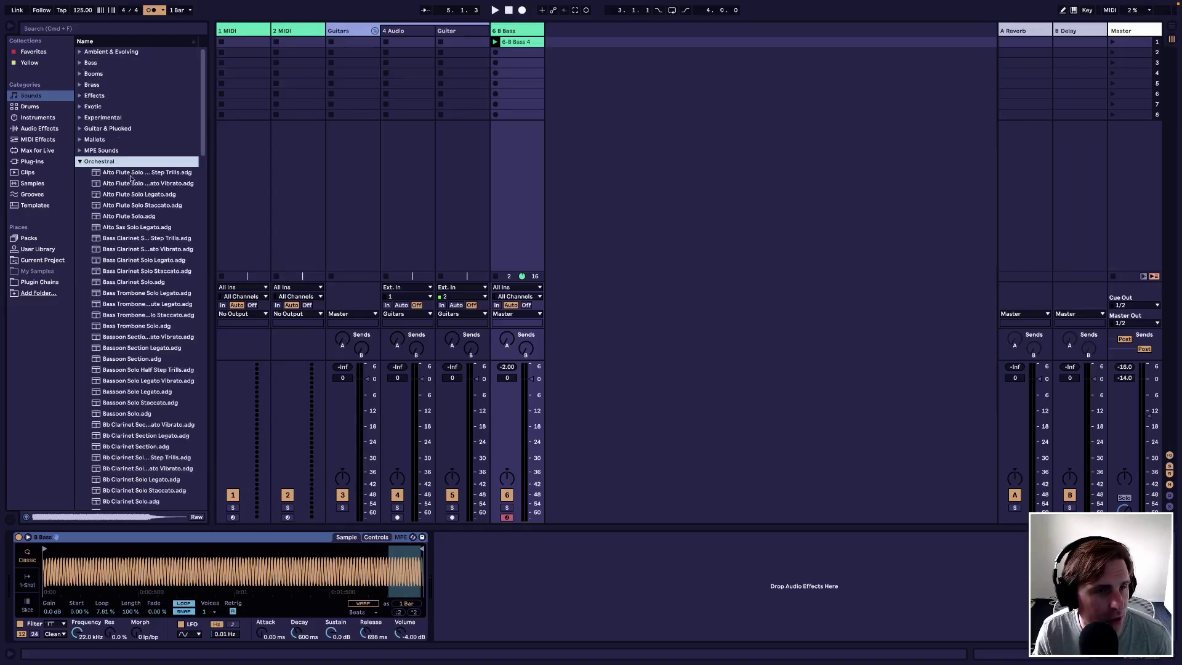
{"action": "left_click", "coordinate": [133, 294]}
{"action": "scroll", "coordinate": [123, 246], "scroll_direction": "down", "scroll_amount": 5}
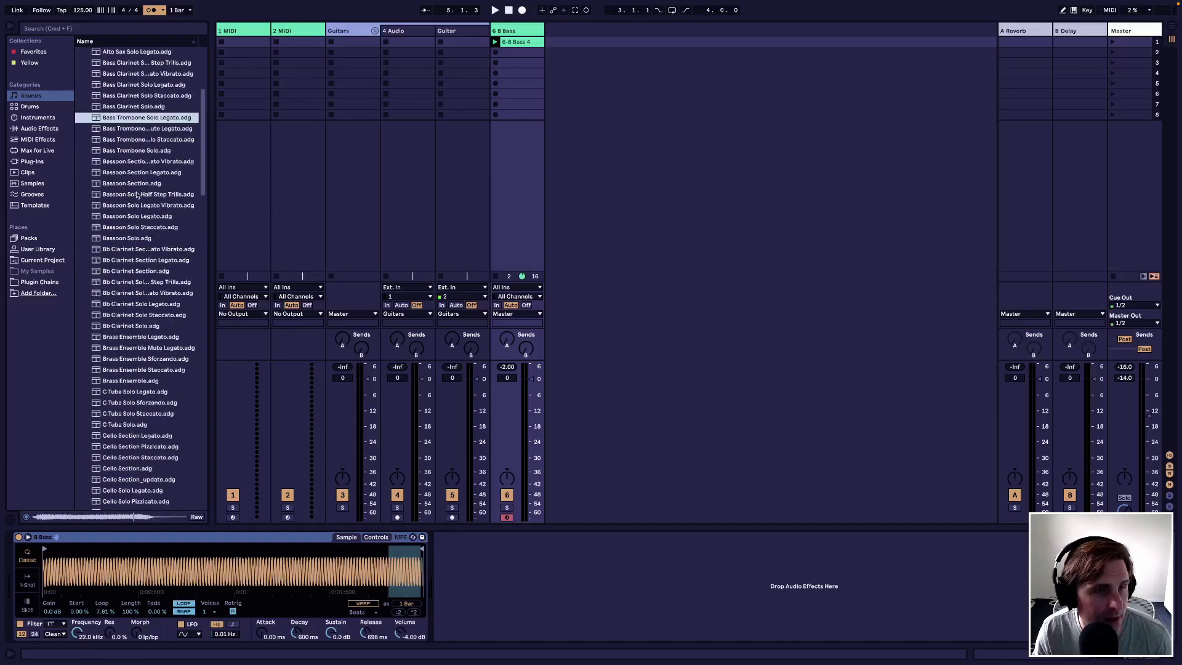
{"action": "scroll", "coordinate": [111, 160], "scroll_direction": "up", "scroll_amount": 5}
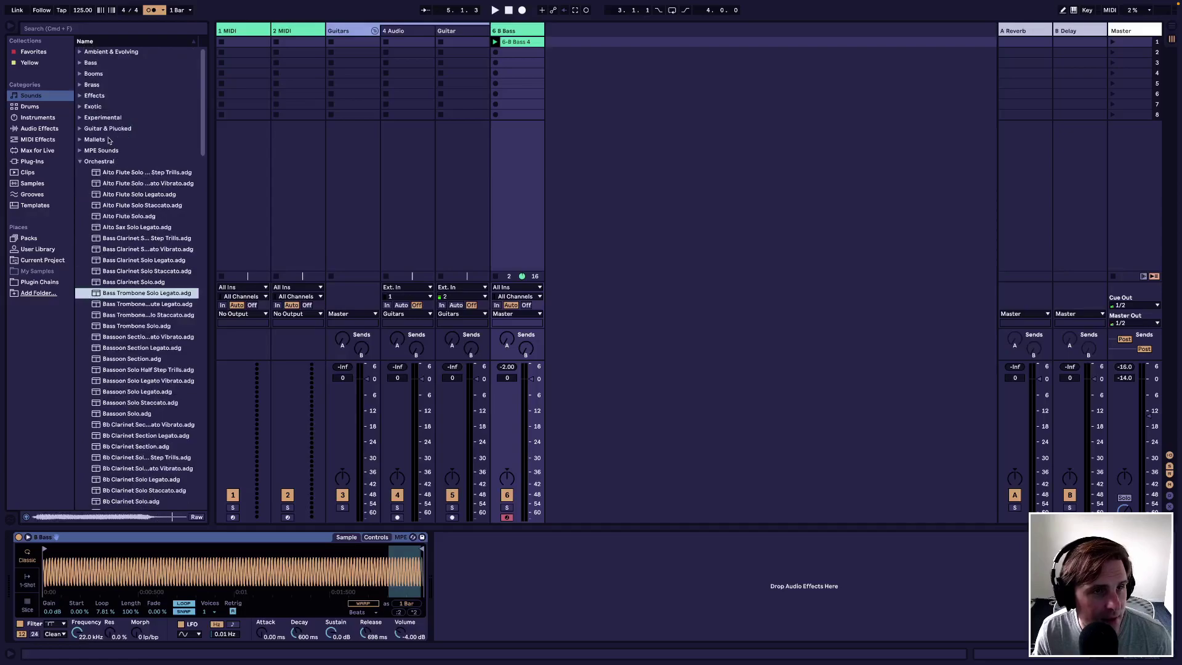
Step: Load Cello Section Legato.adg from the Strings sounds onto a new track and record a clip in the track's first slot
{"action": "left_click", "coordinate": [80, 162]}
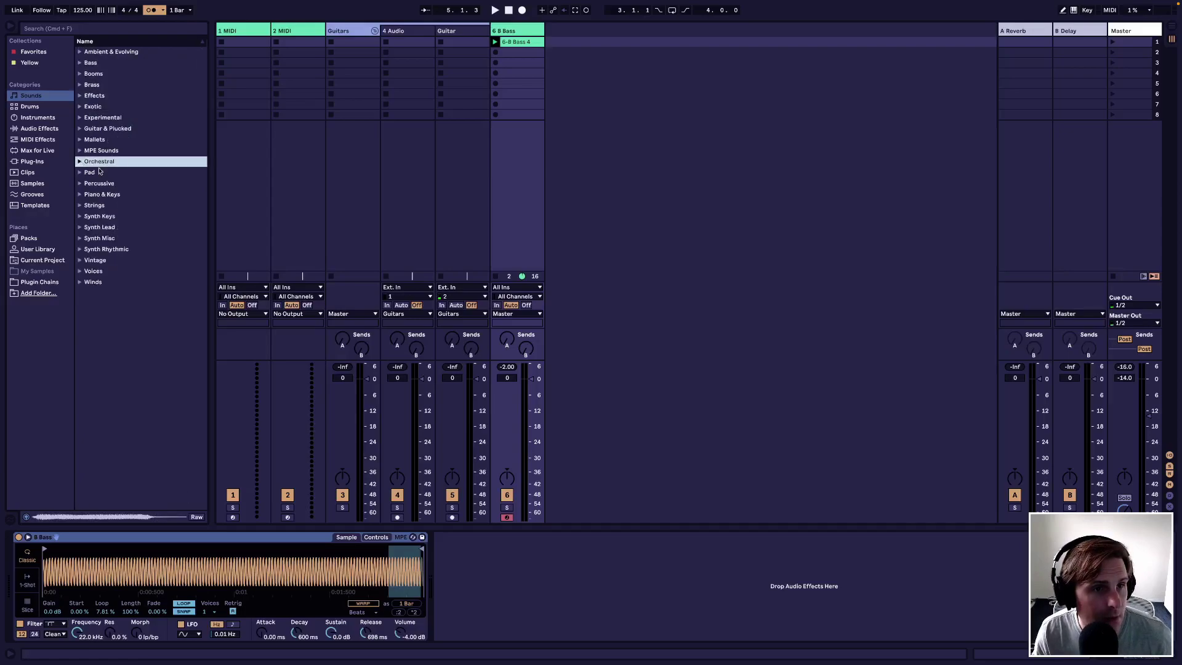
{"action": "left_click", "coordinate": [79, 206]}
{"action": "left_click", "coordinate": [121, 274]}
{"action": "left_click_drag", "start_coordinate": [115, 277], "coordinate": [600, 151]}
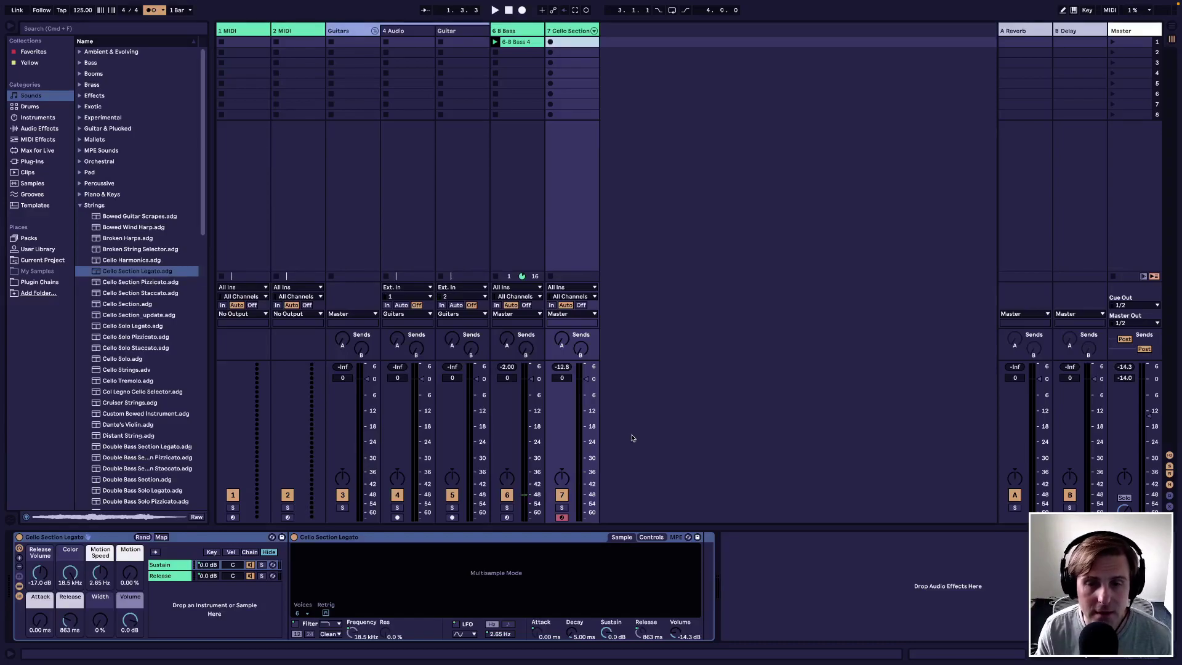
{"action": "left_click", "coordinate": [550, 41]}
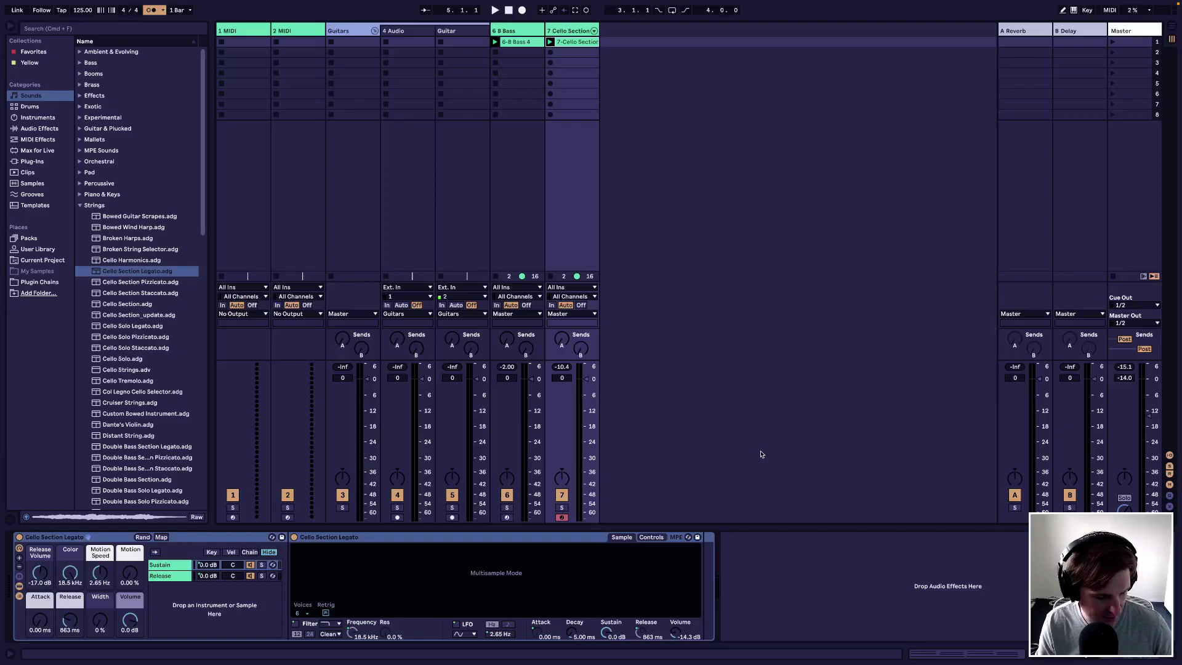
Step: Examine the recorded cello clip's notes in an enlarged clip view and return to device view
{"action": "key", "text": "shift+Tab"}
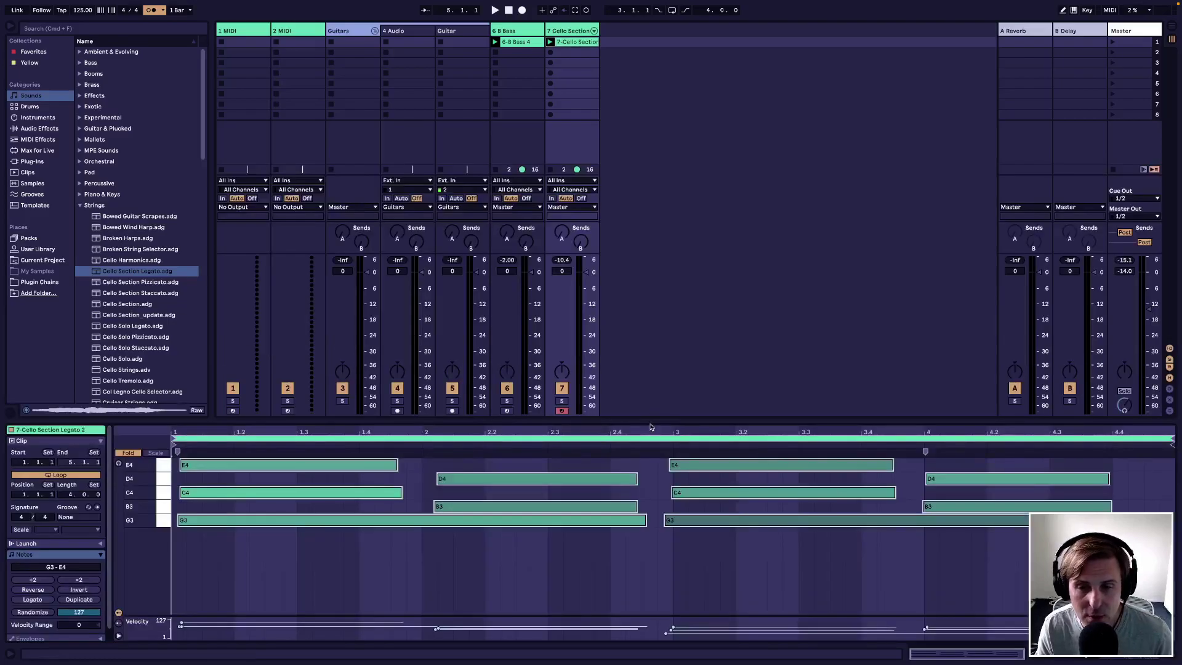
{"action": "left_click_drag", "start_coordinate": [651, 425], "coordinate": [673, 347]}
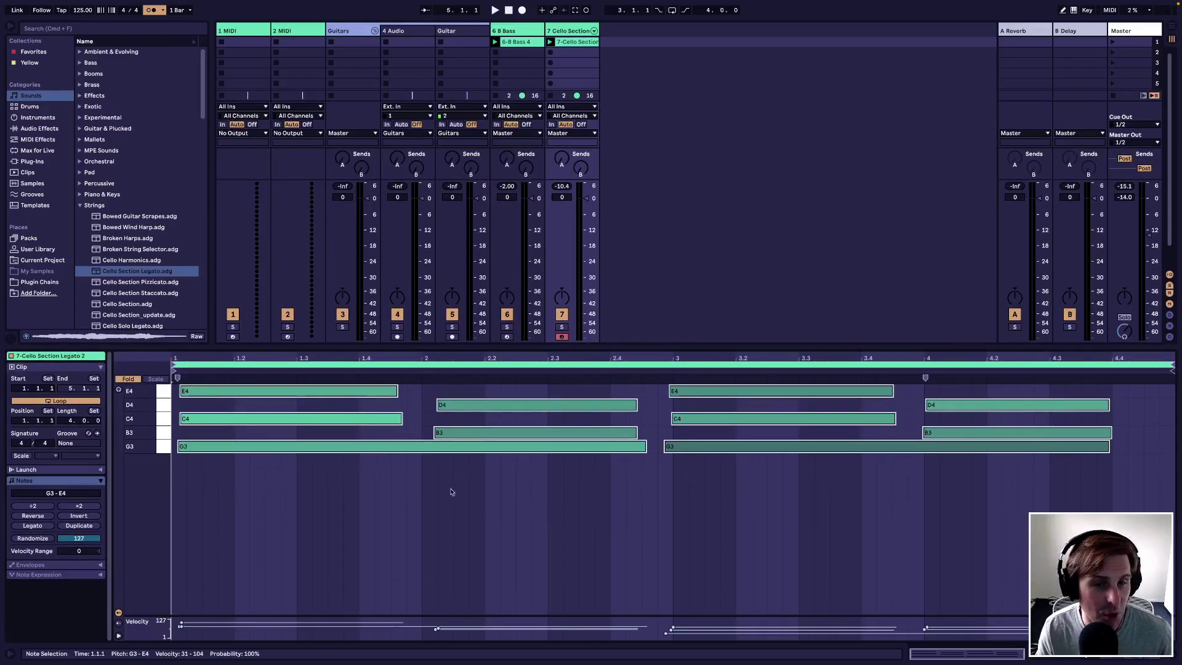
{"action": "key", "text": "shift+Tab"}
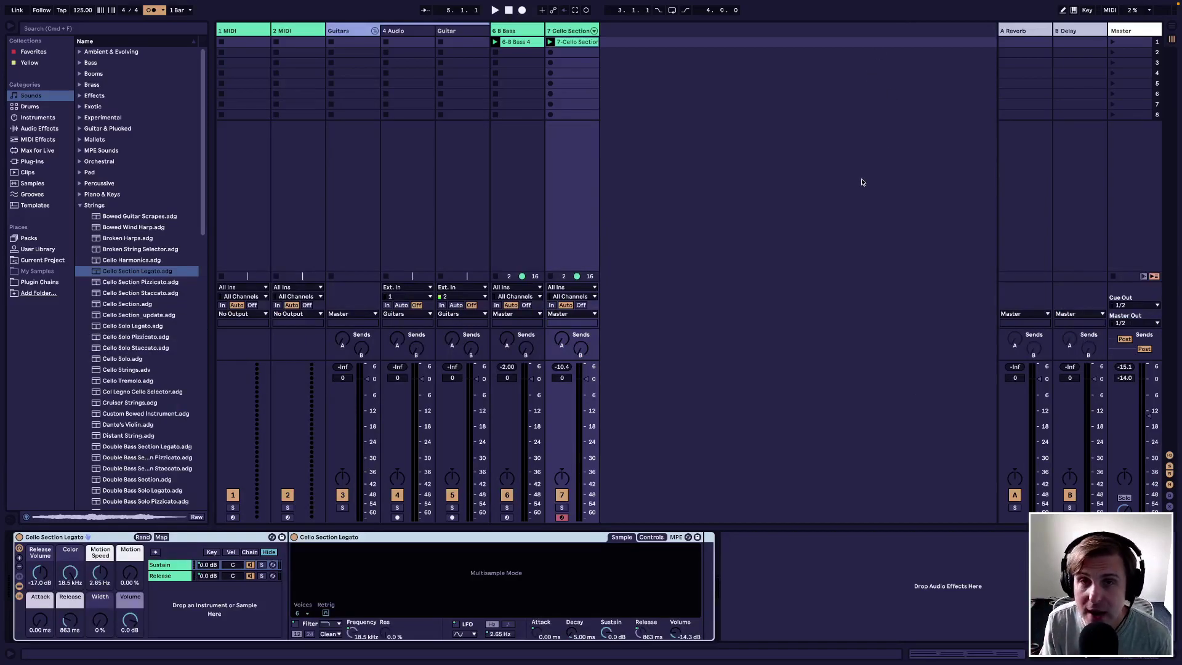
Step: Launch scene 1 to play the bass and cello clips together, and rename the scene Intro
{"action": "left_click", "coordinate": [1111, 42]}
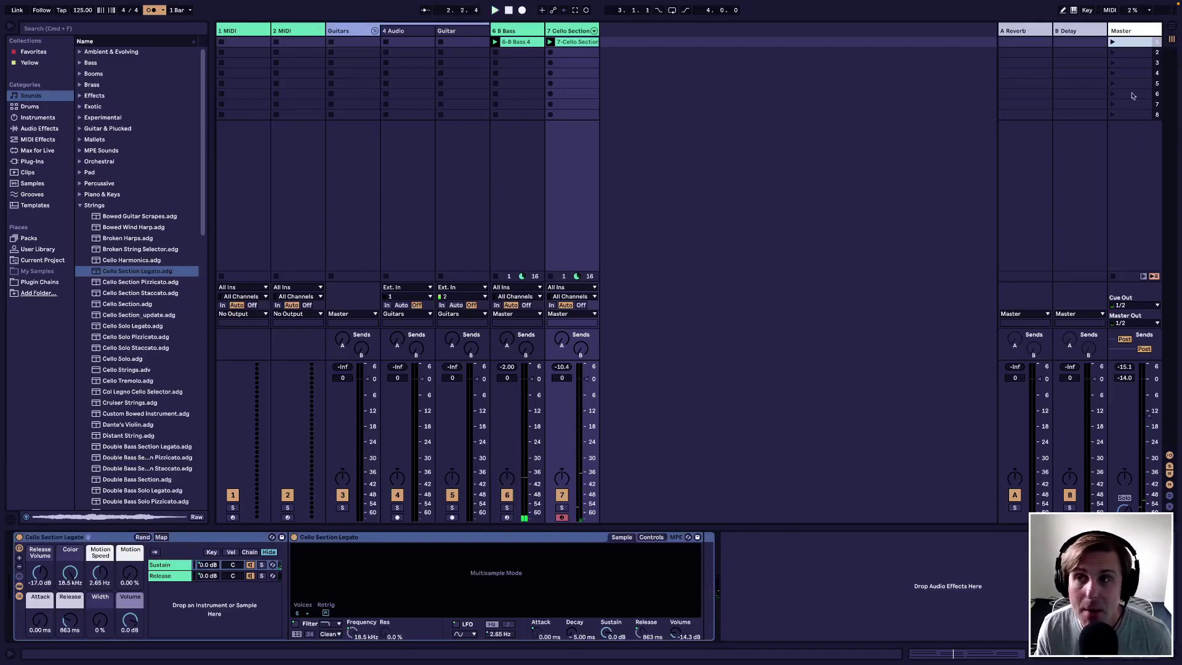
{"action": "right_click", "coordinate": [1131, 44]}
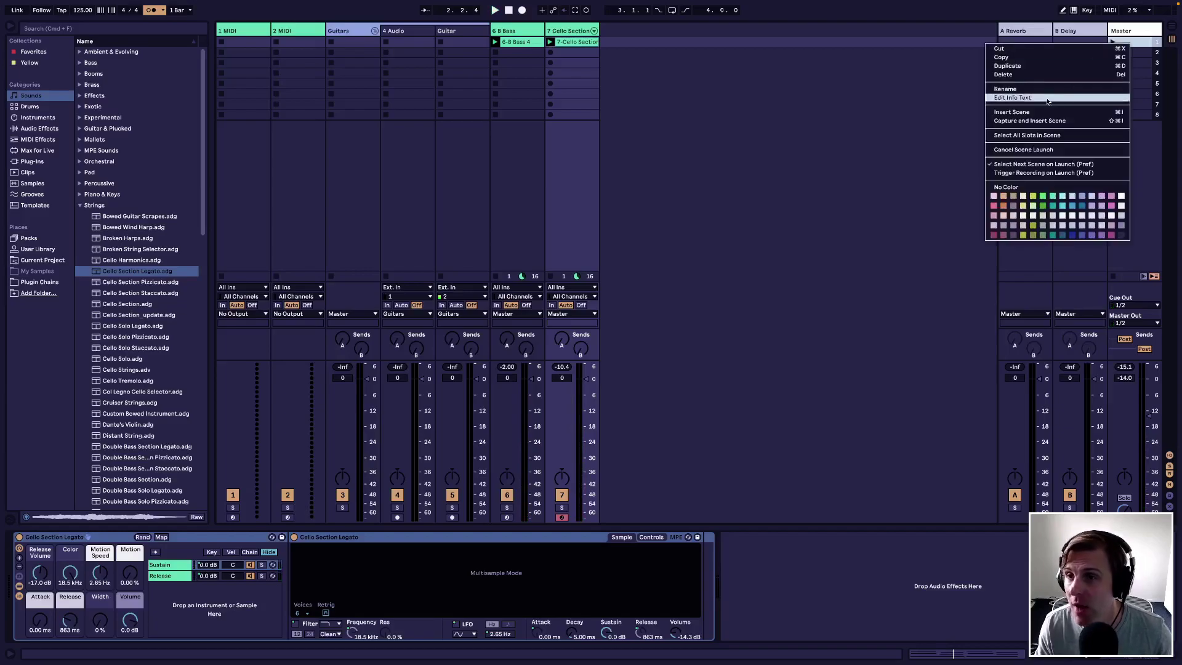
{"action": "left_click", "coordinate": [1015, 90]}
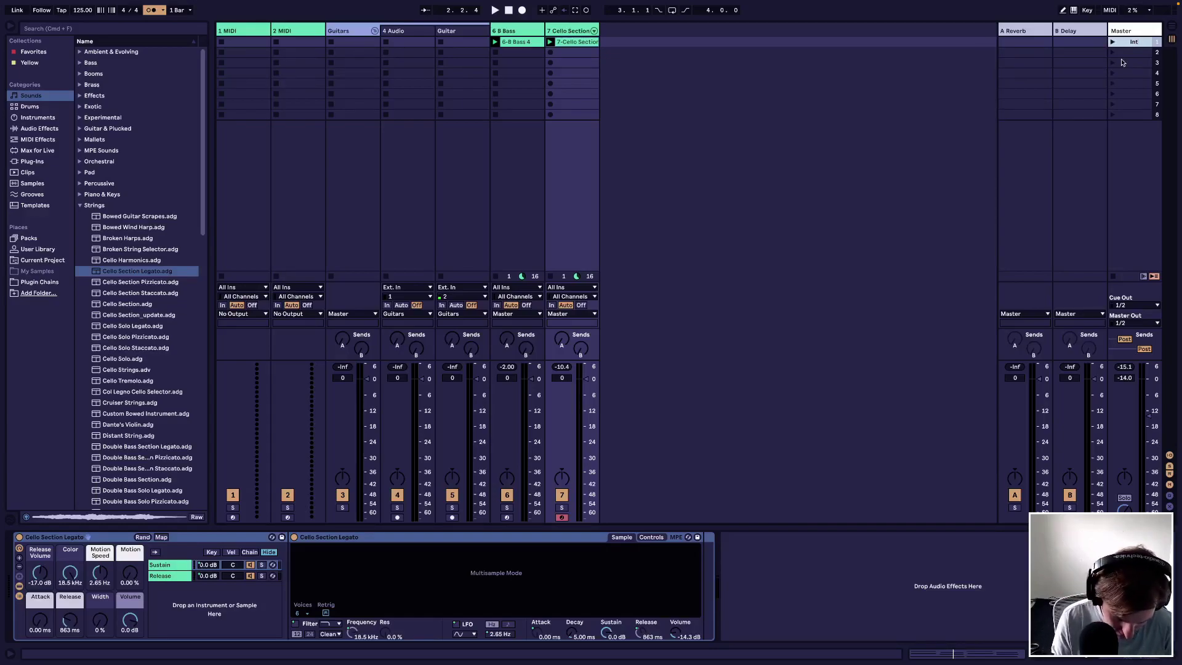
{"action": "type", "text": "Intro"}
{"action": "left_click", "coordinate": [870, 170]}
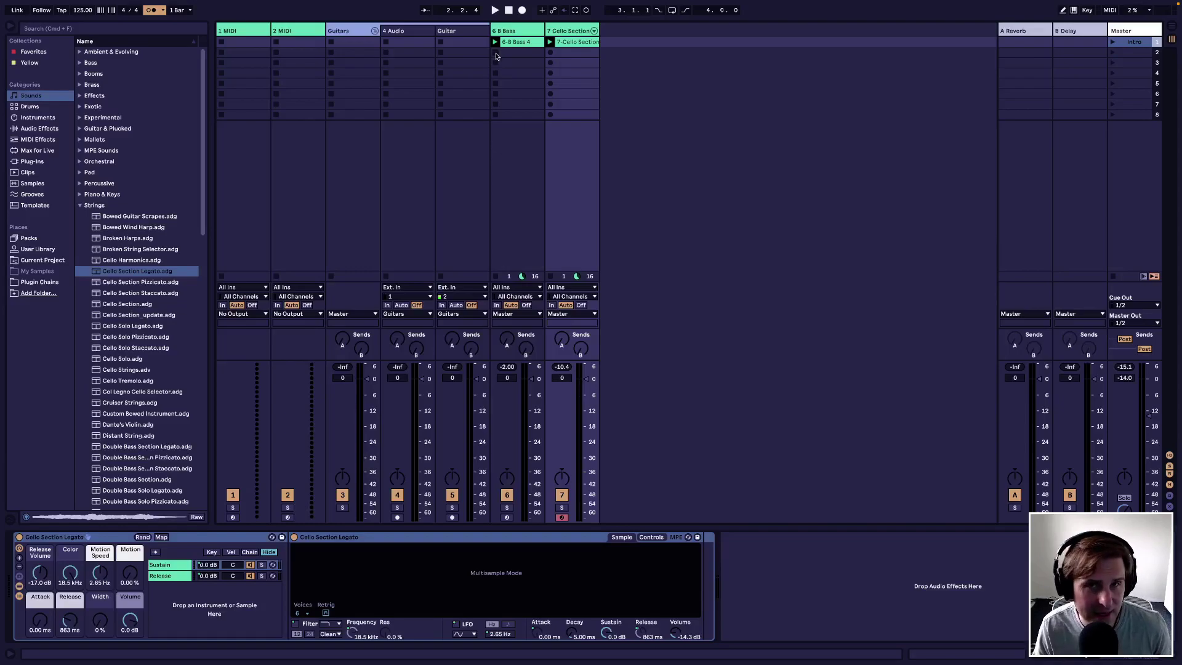
Step: Record a second clip in the B Bass track's second slot, and launch the first and second bass clips in turn
{"action": "left_click", "coordinate": [531, 42]}
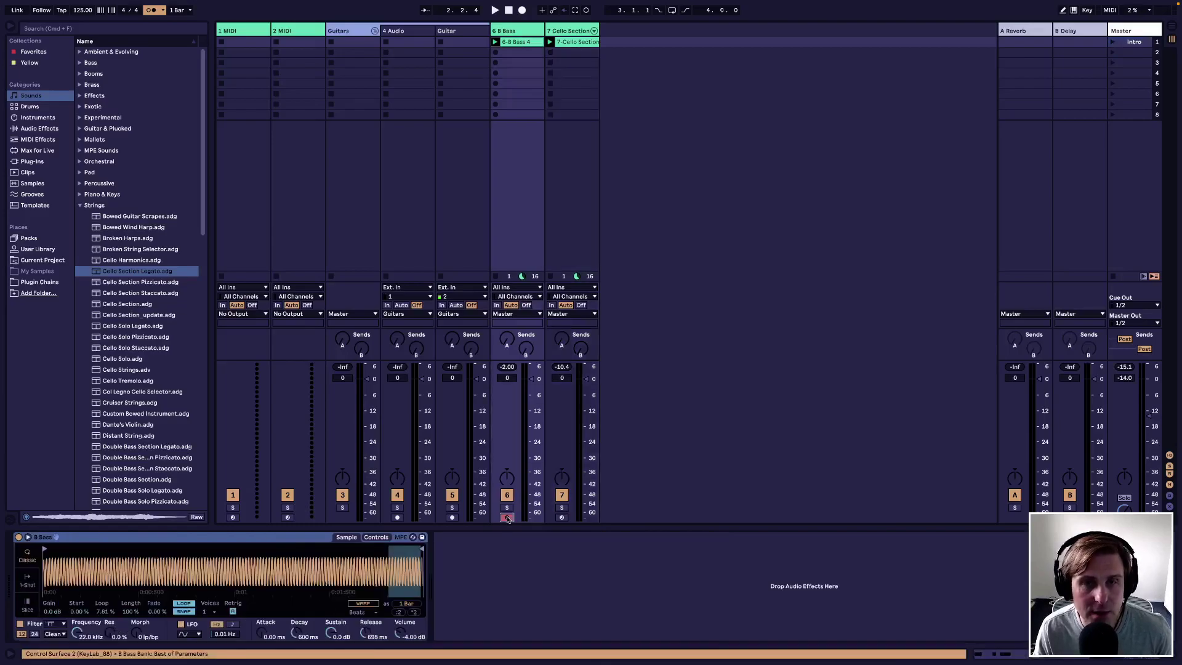
{"action": "left_click", "coordinate": [496, 54]}
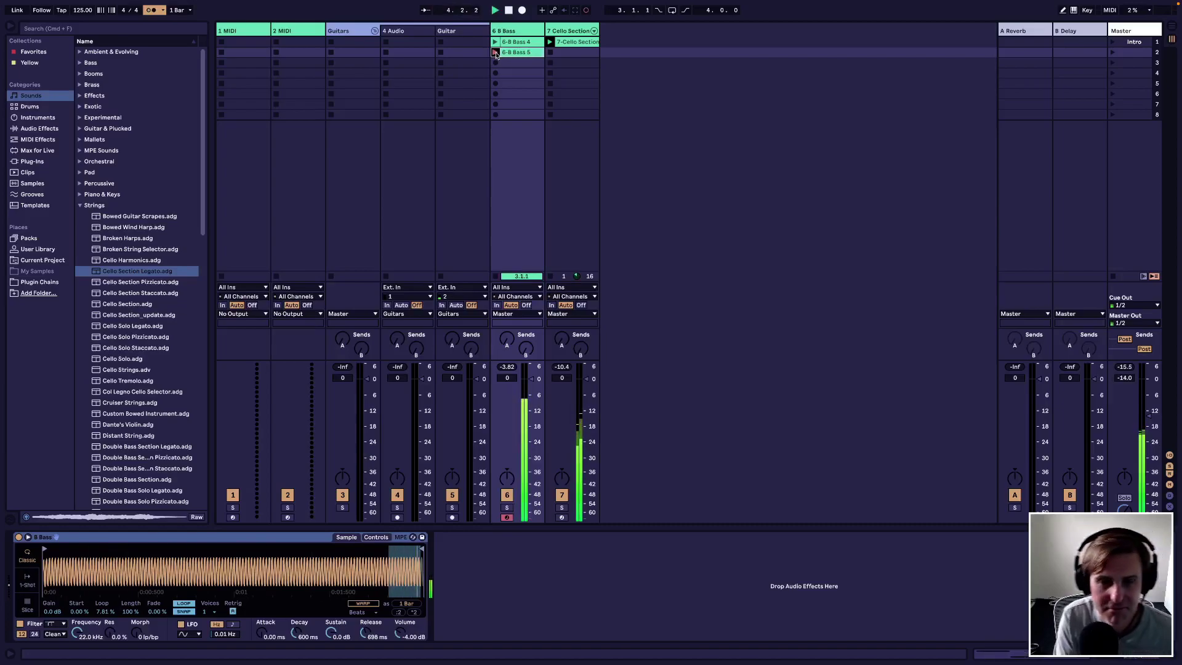
{"action": "left_click", "coordinate": [495, 53]}
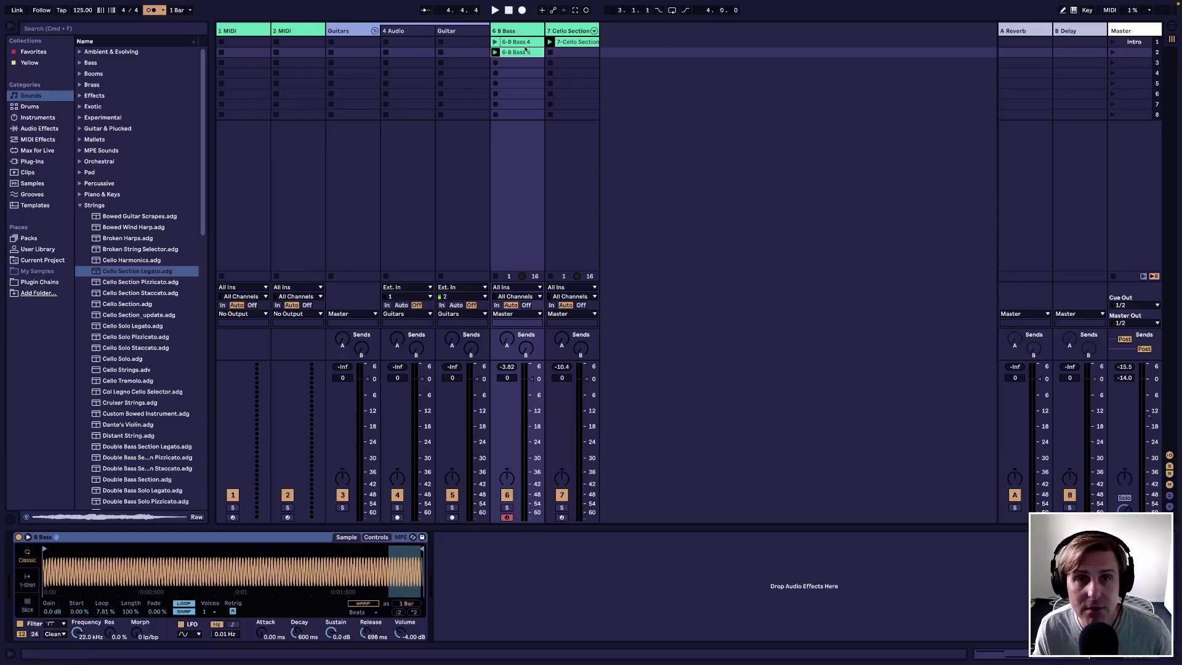
{"action": "left_click", "coordinate": [606, 106]}
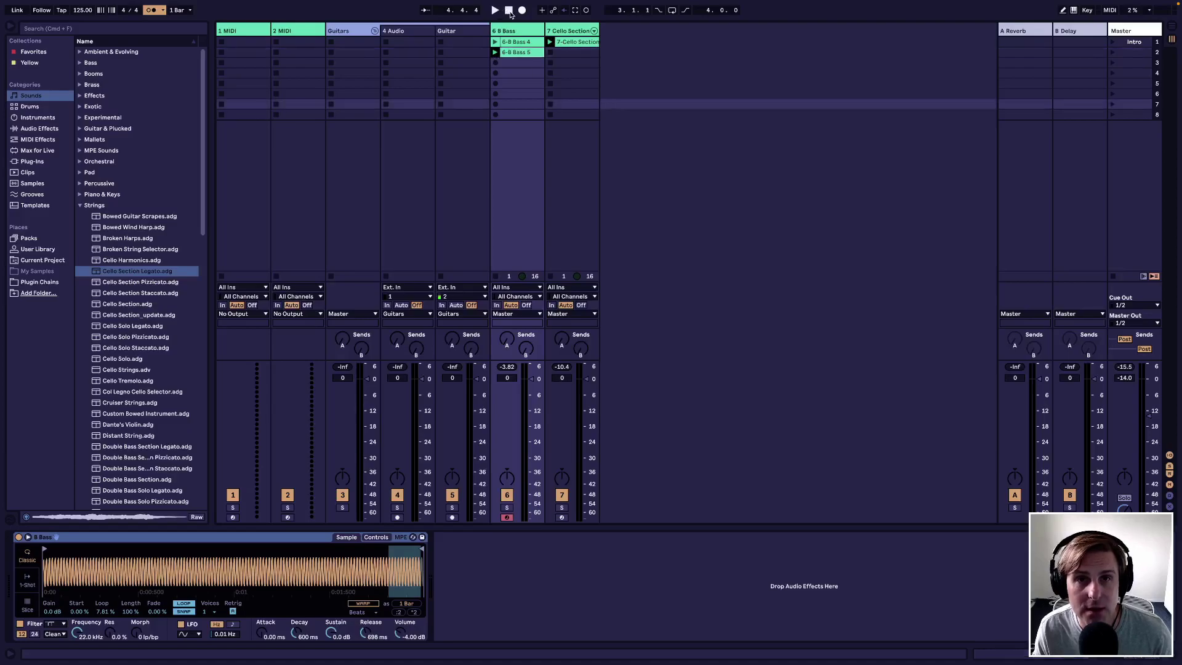
{"action": "left_click", "coordinate": [495, 42]}
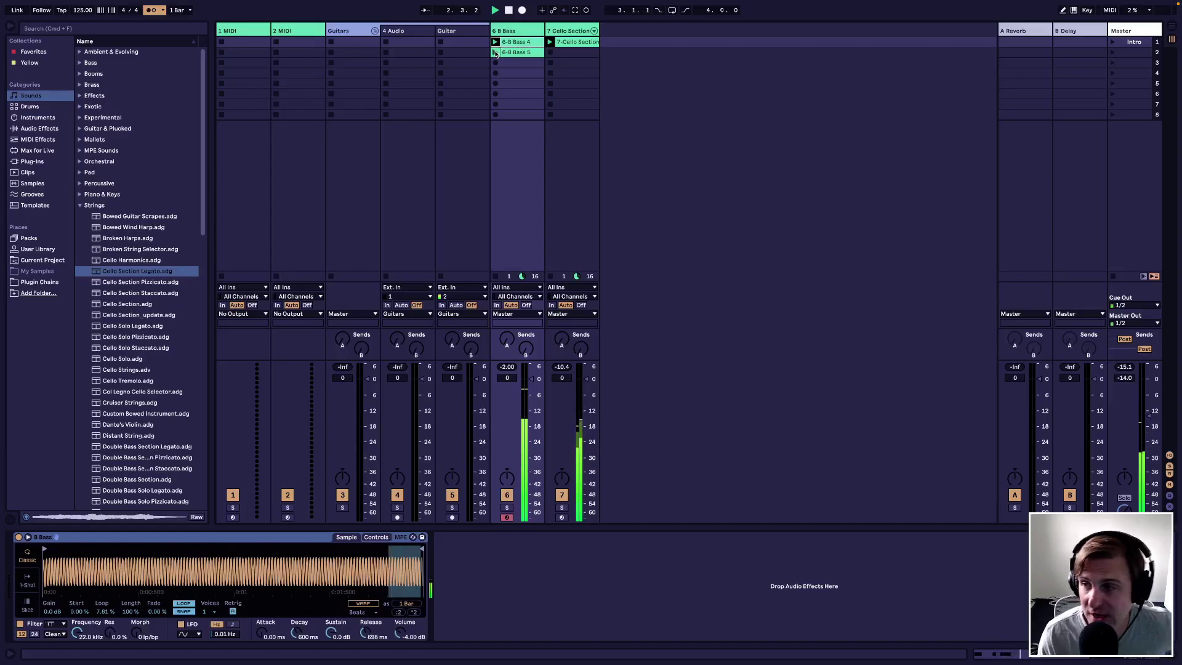
{"action": "left_click", "coordinate": [494, 53]}
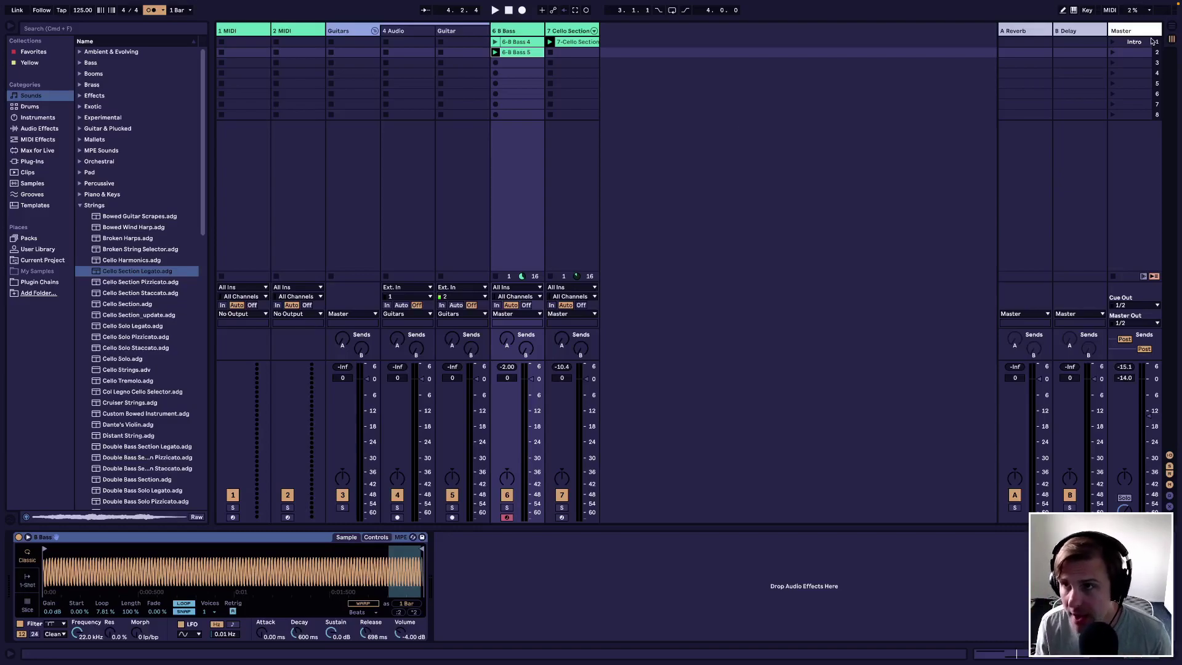
Step: Name scene 2 Verse, scene 3 Bridge and scene 4 Chorus
{"action": "right_click", "coordinate": [1128, 53]}
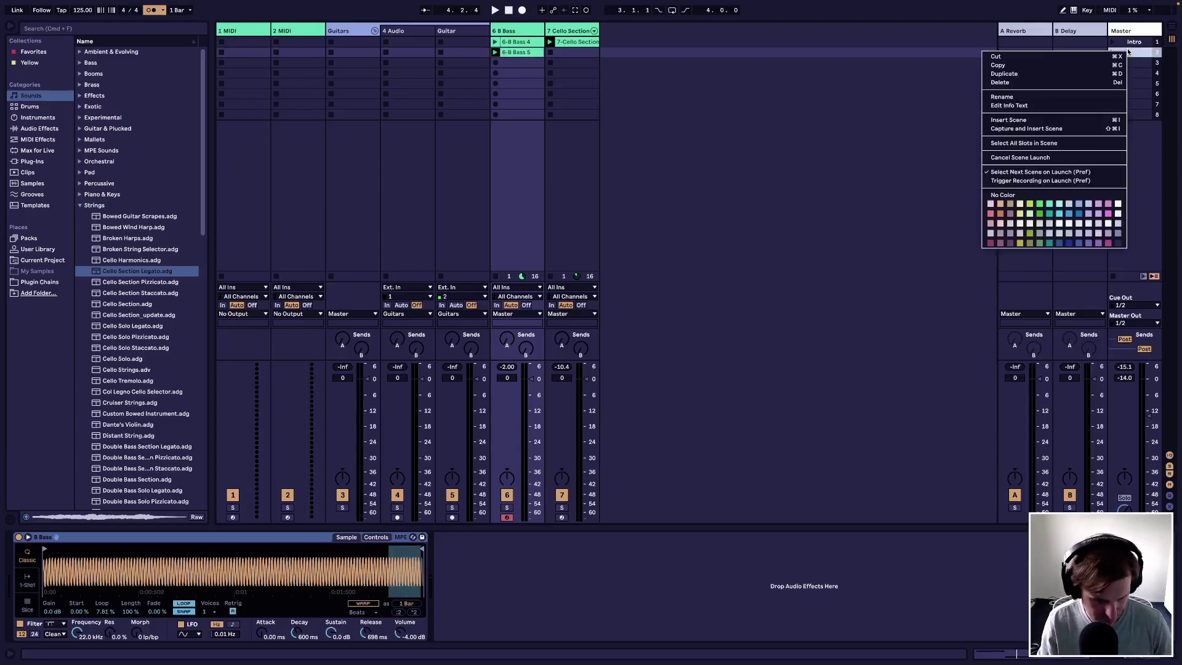
{"action": "key", "text": "super+r"}
{"action": "type", "text": "Verse"}
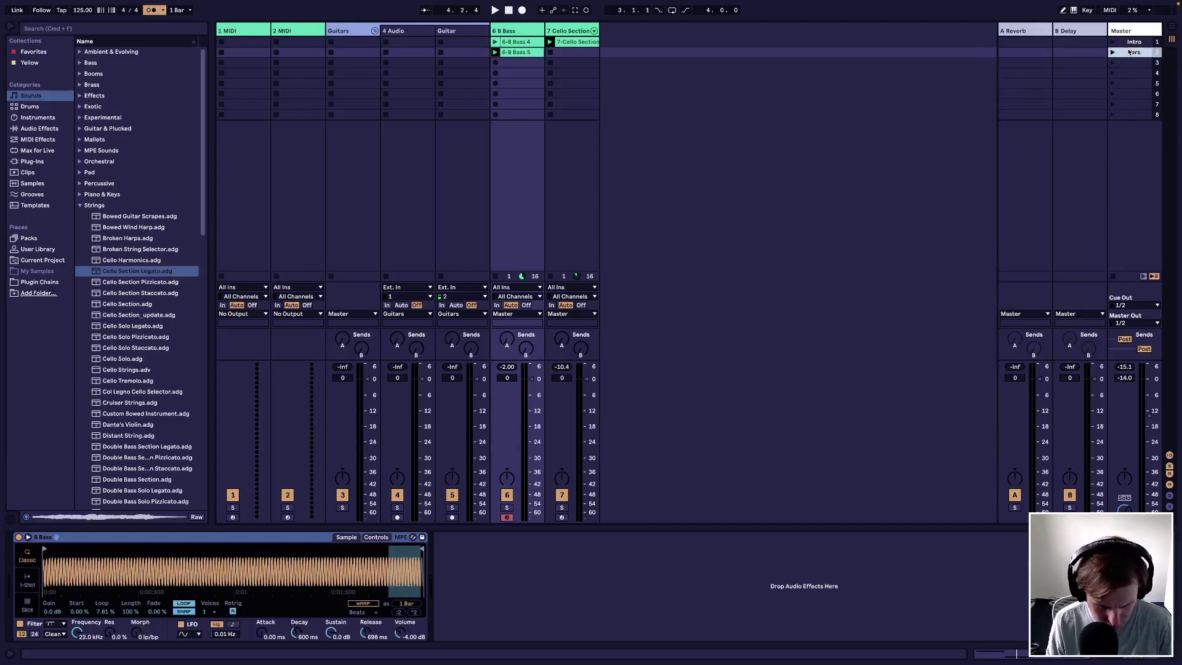
{"action": "key", "text": "Return"}
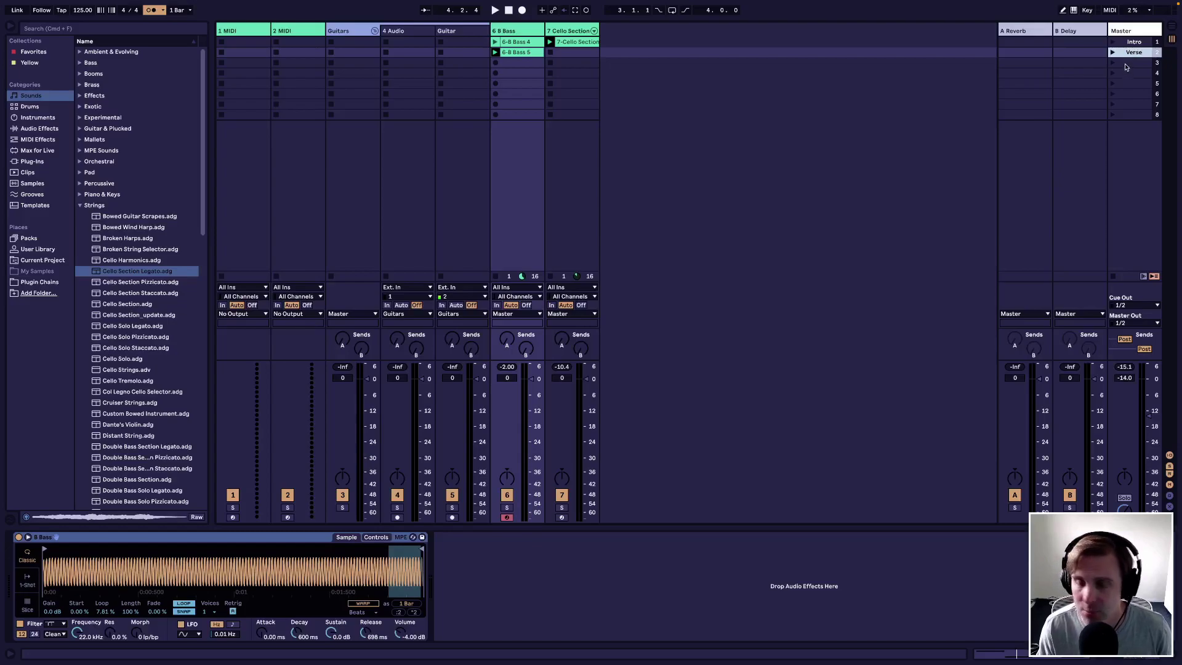
{"action": "left_click", "coordinate": [1127, 64]}
{"action": "type", "text": "Bridge"}
{"action": "key", "text": "Return"}
{"action": "left_click", "coordinate": [1126, 74]}
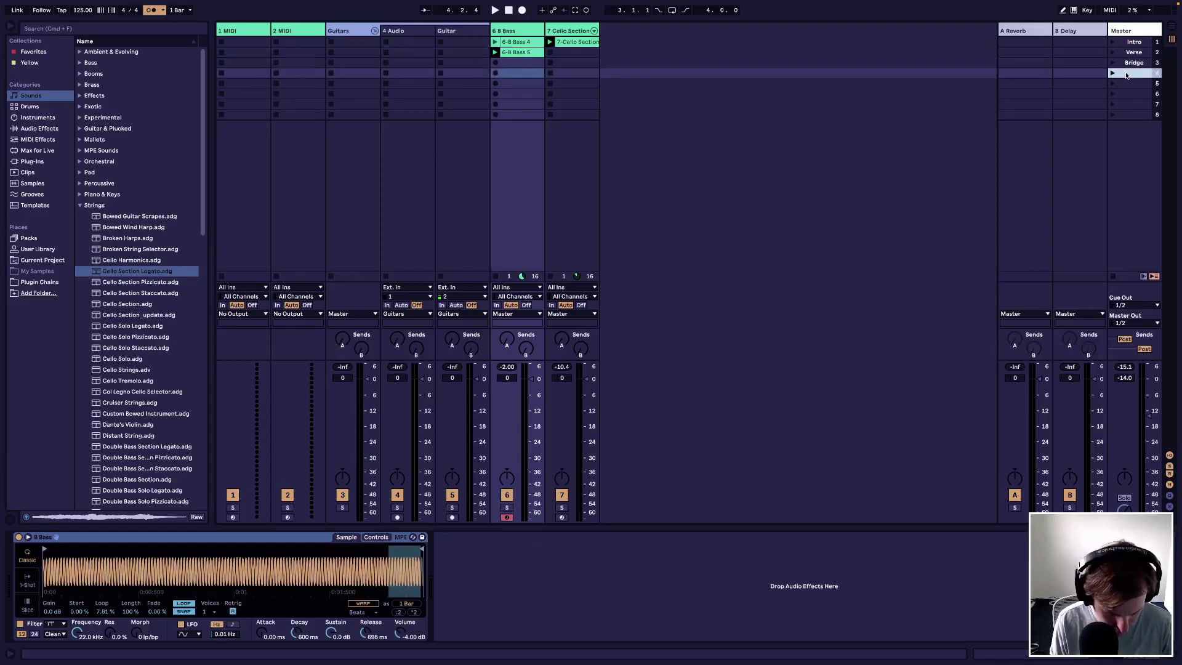
{"action": "type", "text": "Chorus"}
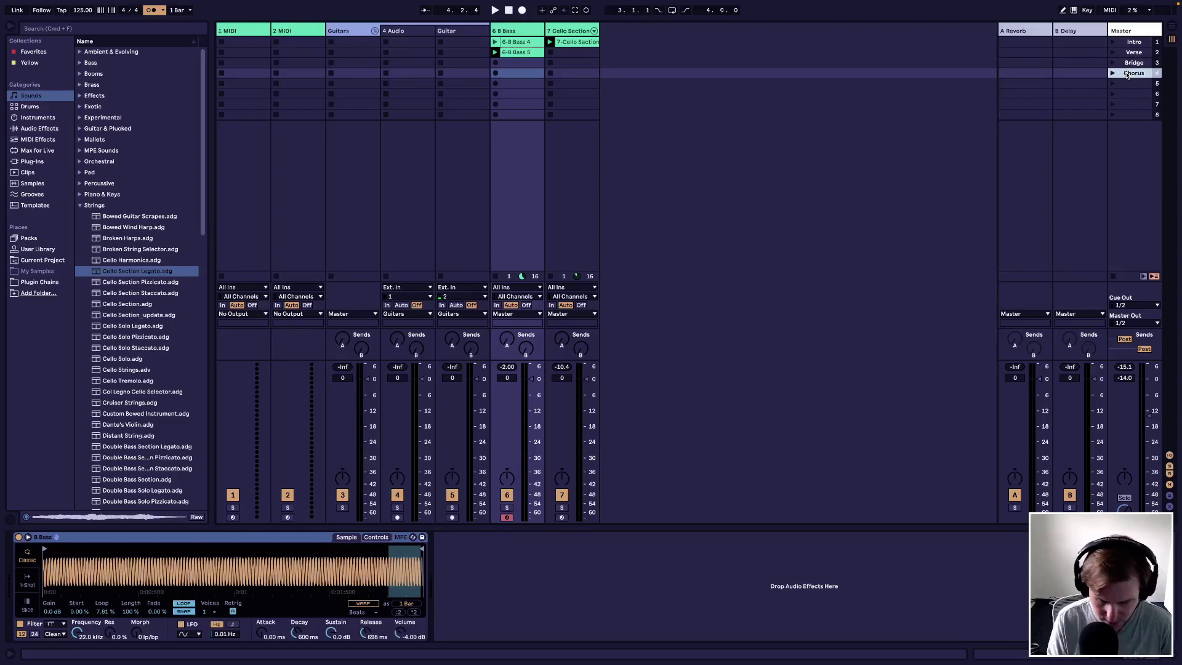
{"action": "key", "text": "Return"}
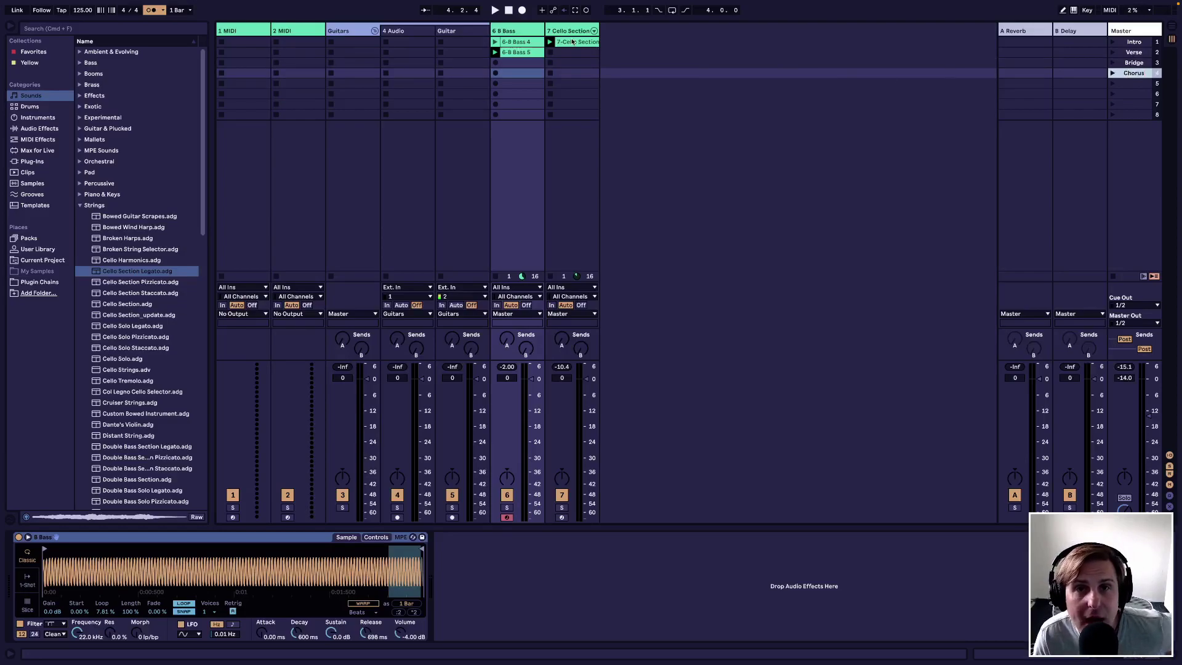
Step: Move the cello clip down to the Verse scene and play the Intro and Verse scenes in turn
{"action": "left_click", "coordinate": [572, 42]}
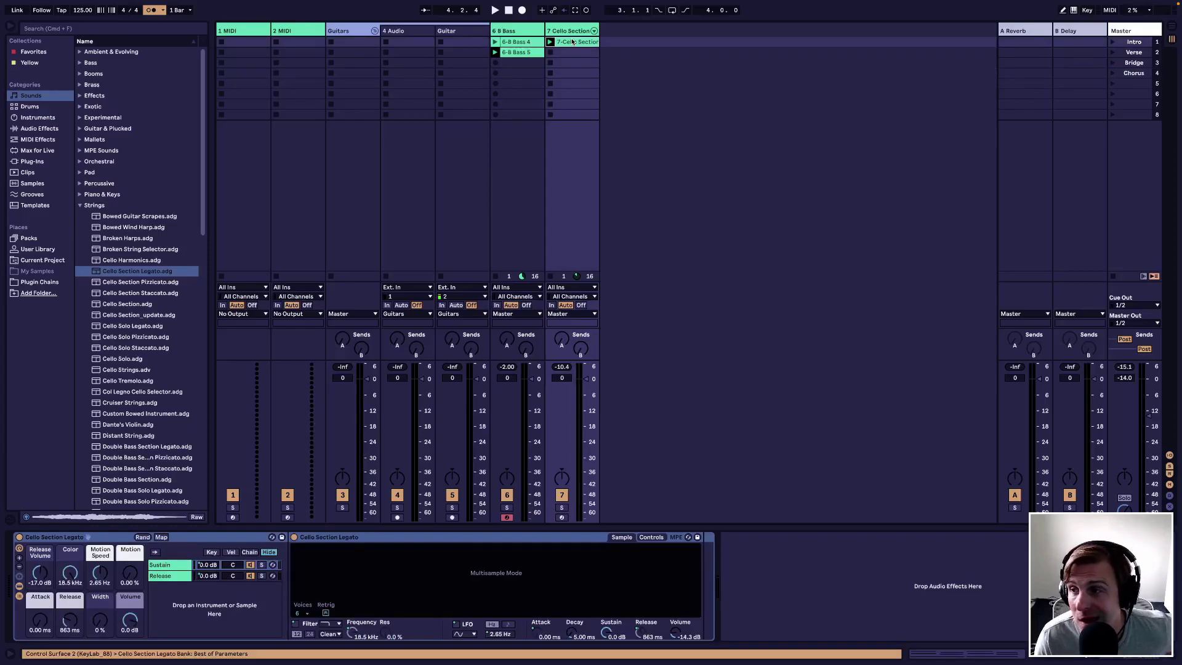
{"action": "mouse_move", "coordinate": [572, 41]}
{"action": "left_mouse_down"}
{"action": "mouse_move", "coordinate": [572, 64]}
{"action": "mouse_move", "coordinate": [567, 55]}
{"action": "left_mouse_up"}
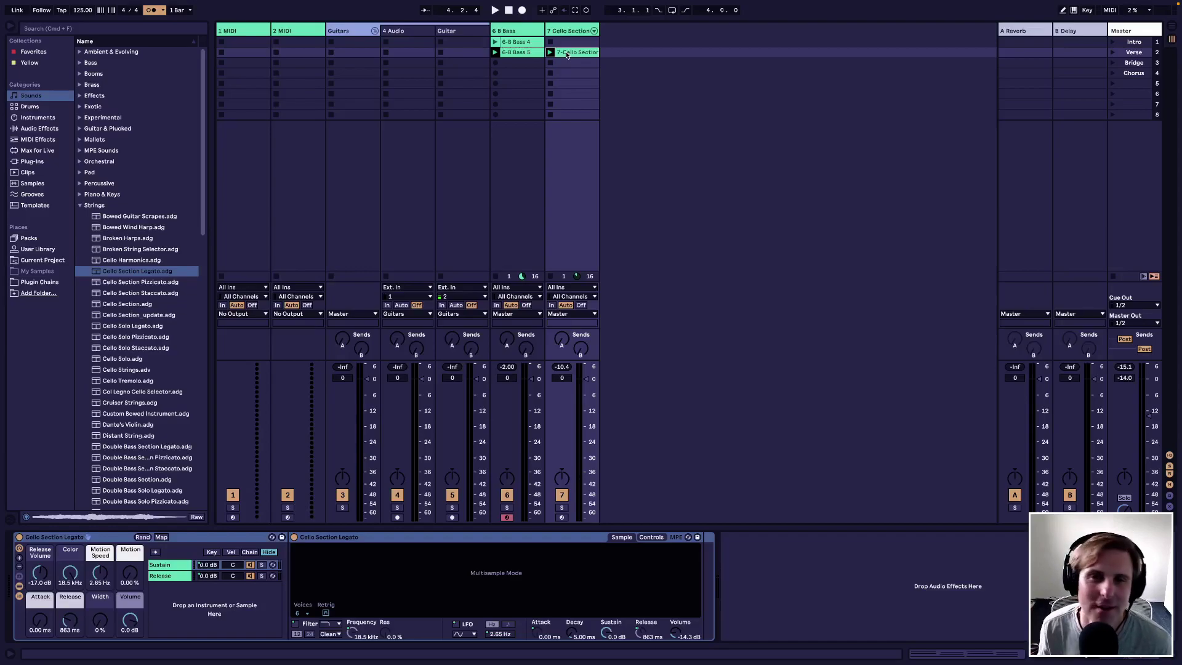
{"action": "left_click", "coordinate": [1112, 42]}
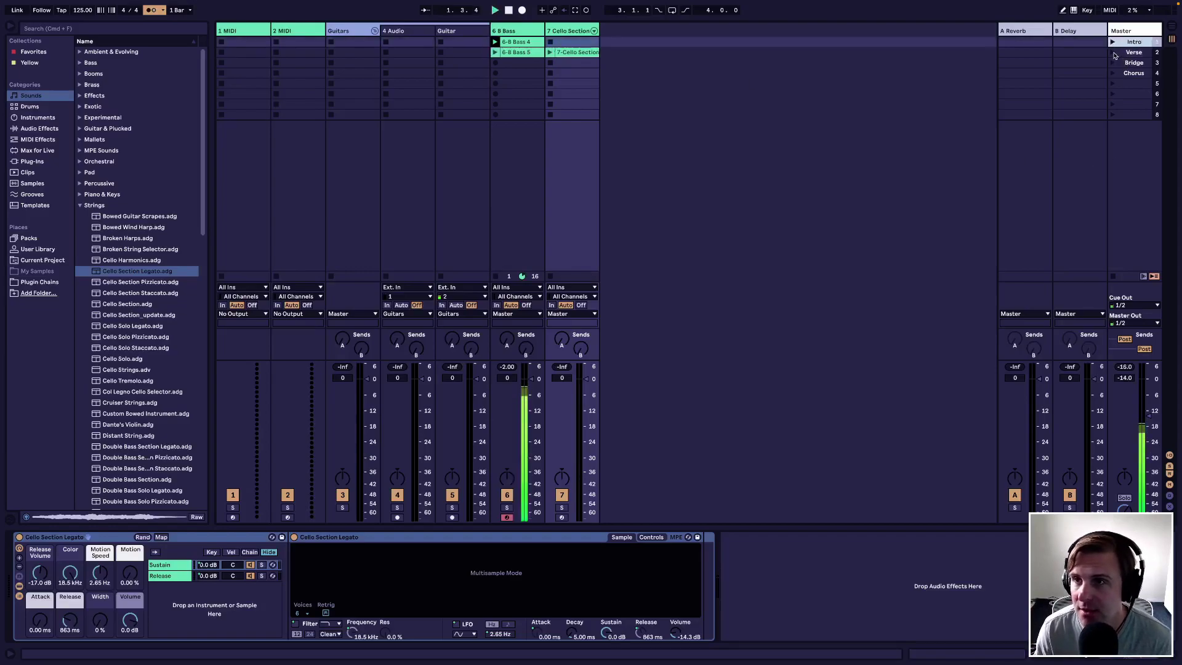
{"action": "left_click", "coordinate": [1113, 56]}
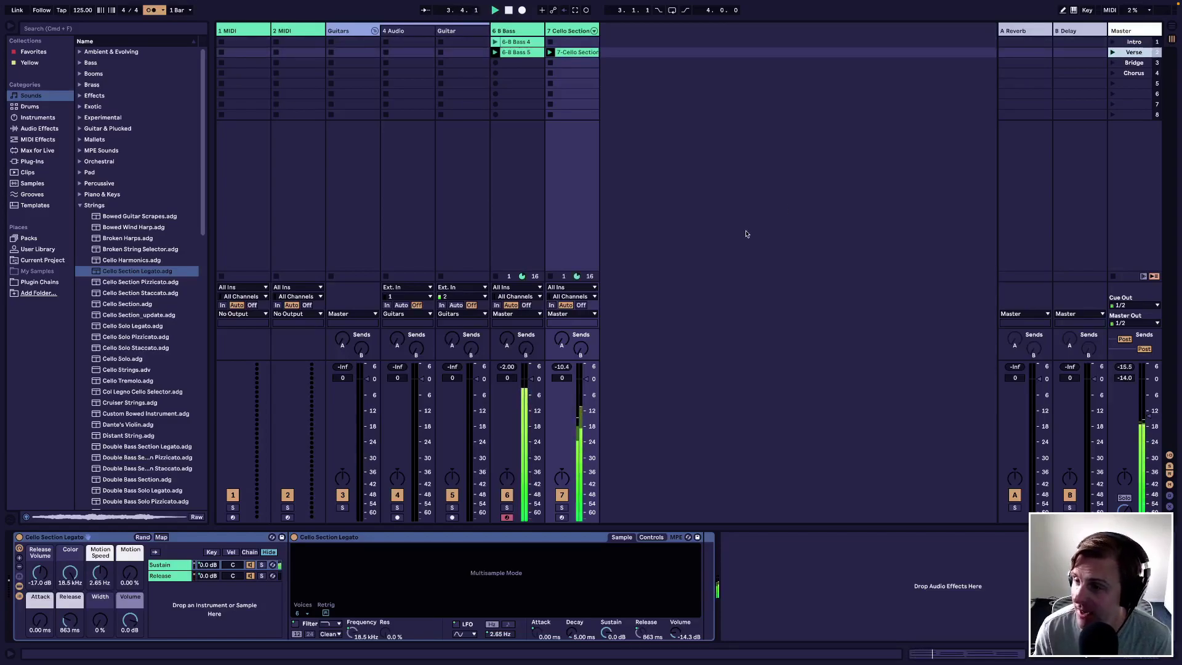
{"action": "key", "text": "space"}
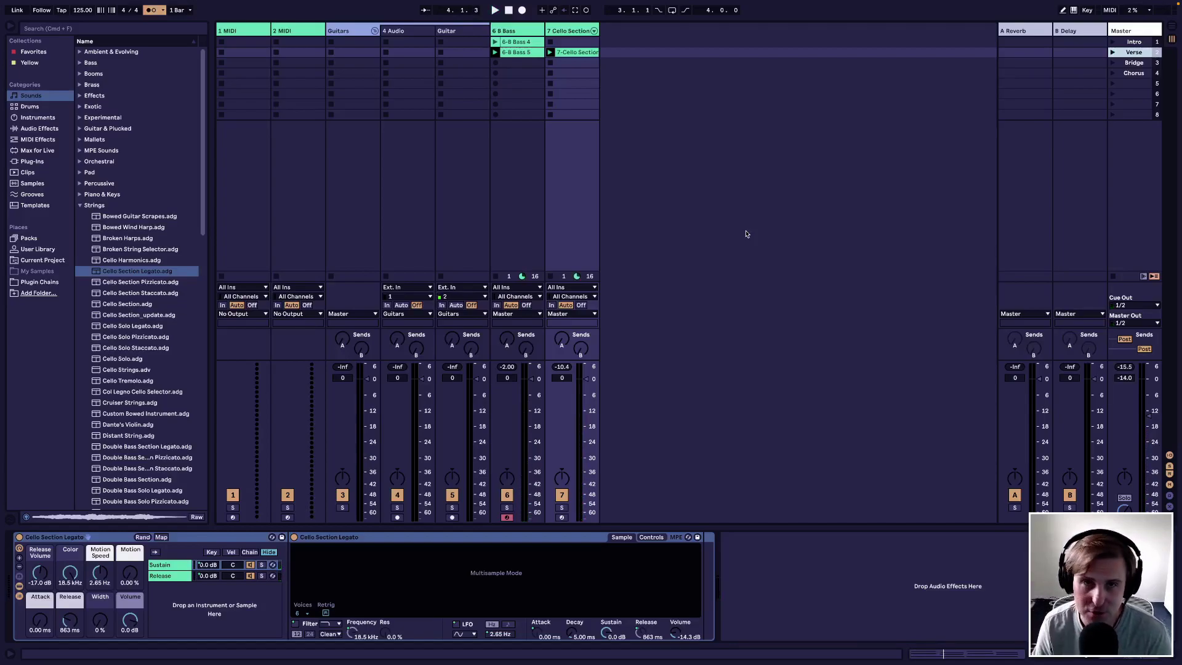
Step: Move the cello clip back up to the Intro scene and lower the cello track's volume to -10.7 dB
{"action": "left_click_drag", "start_coordinate": [579, 53], "coordinate": [577, 42]}
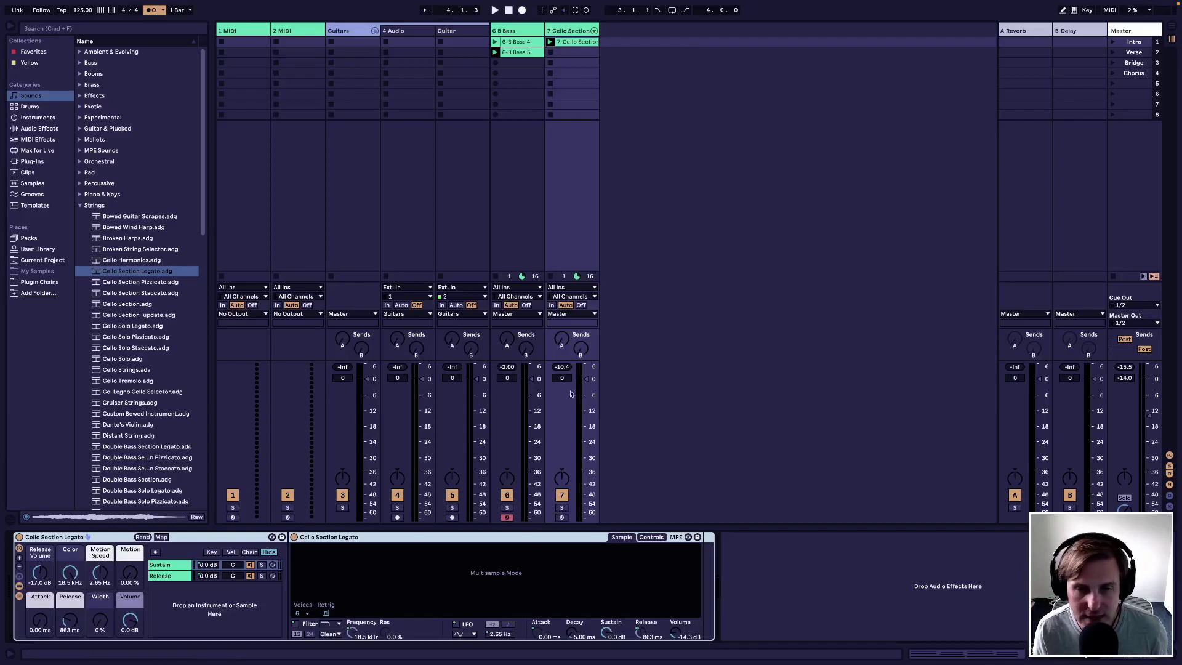
{"action": "left_click_drag", "start_coordinate": [562, 377], "coordinate": [562, 381]}
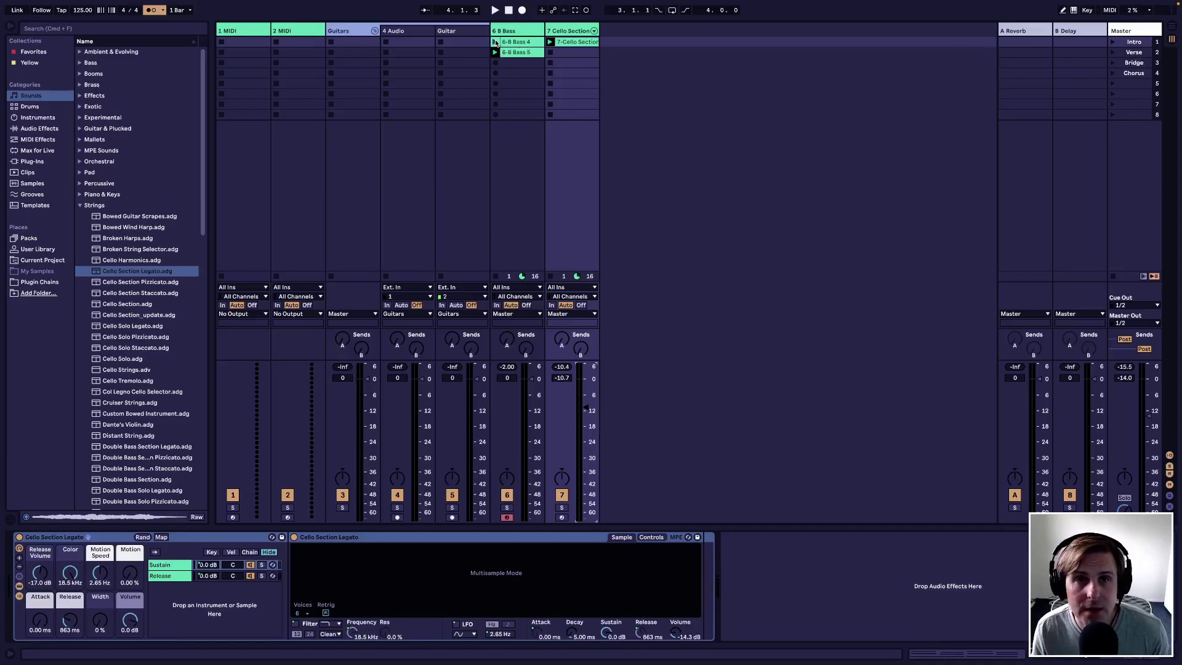
Step: Launch the first bass clip together with the cello clip, and stop playback with the position reset to 1.1.1
{"action": "key", "text": "space"}
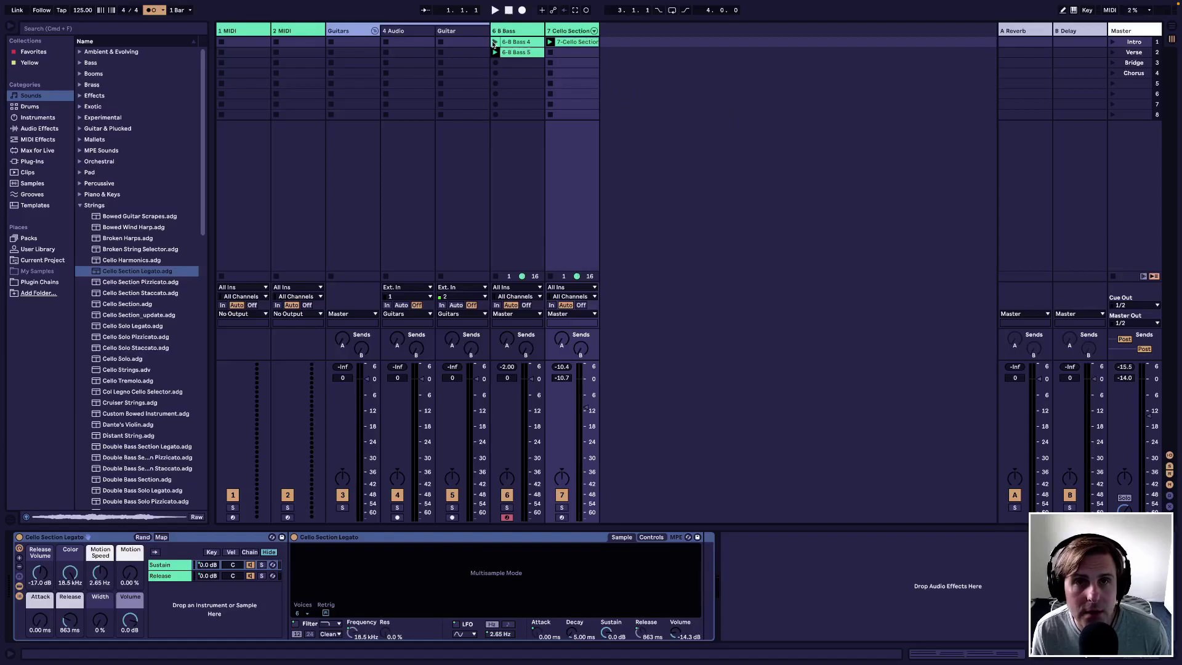
{"action": "left_click", "coordinate": [494, 41]}
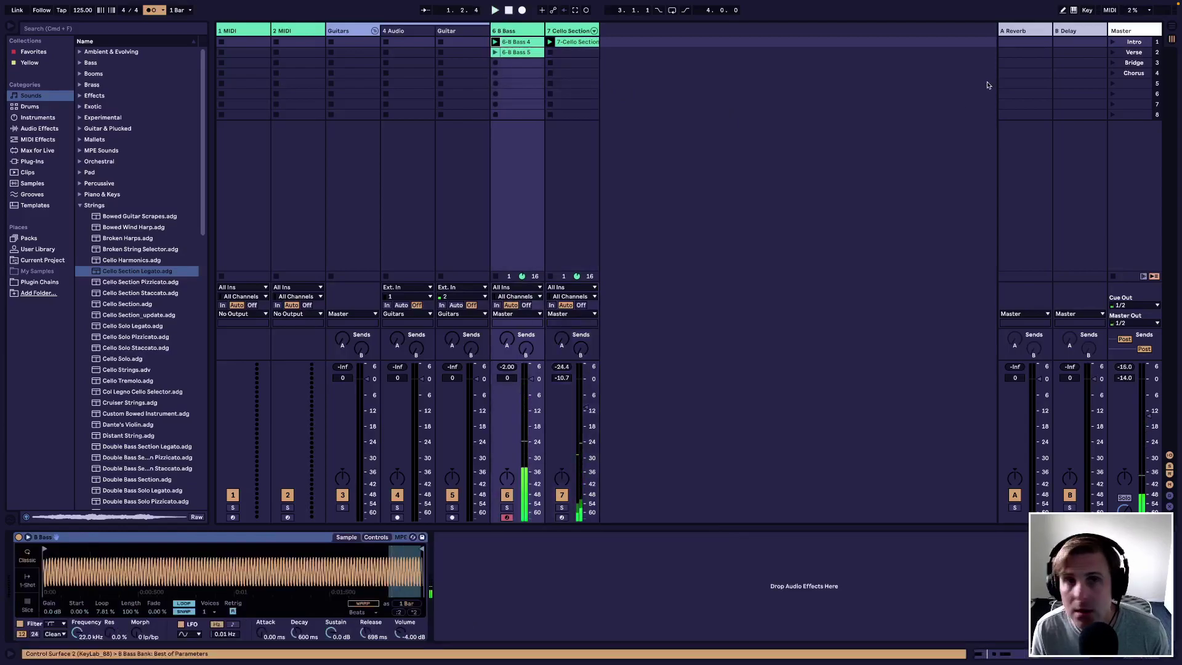
{"action": "left_click", "coordinate": [508, 11]}
{"action": "left_click", "coordinate": [508, 10]}
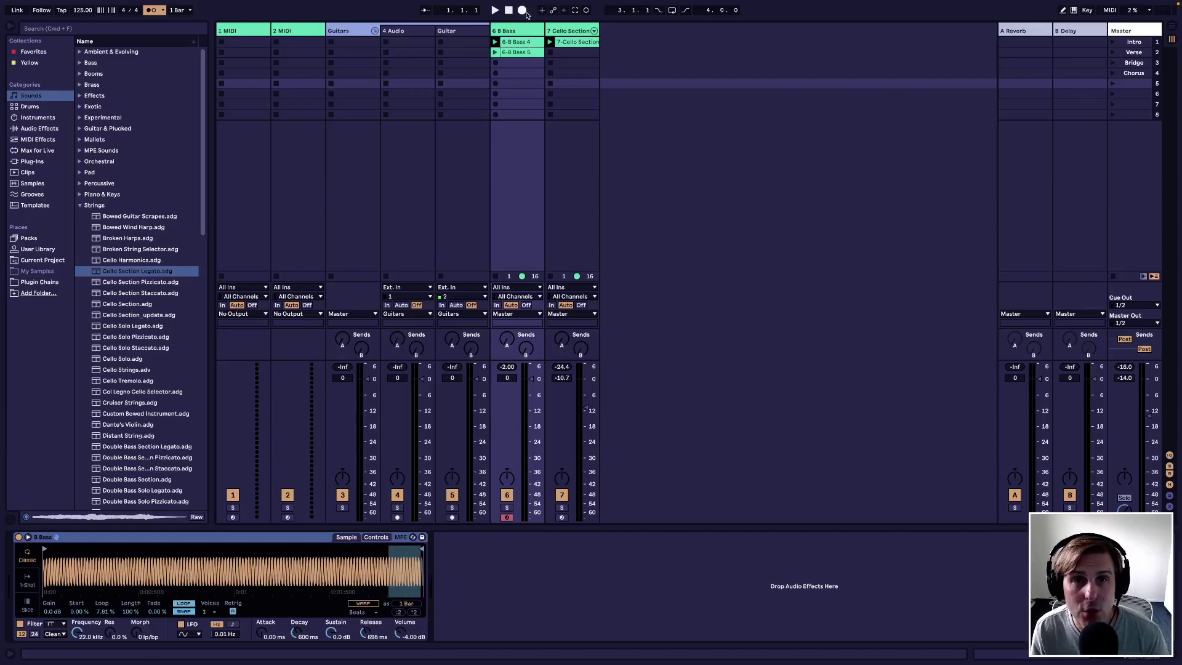
Step: Record the playing bass and cello session clips into the arrangement, switching to Arrangement View, and stop after about three bars
{"action": "left_click", "coordinate": [522, 10]}
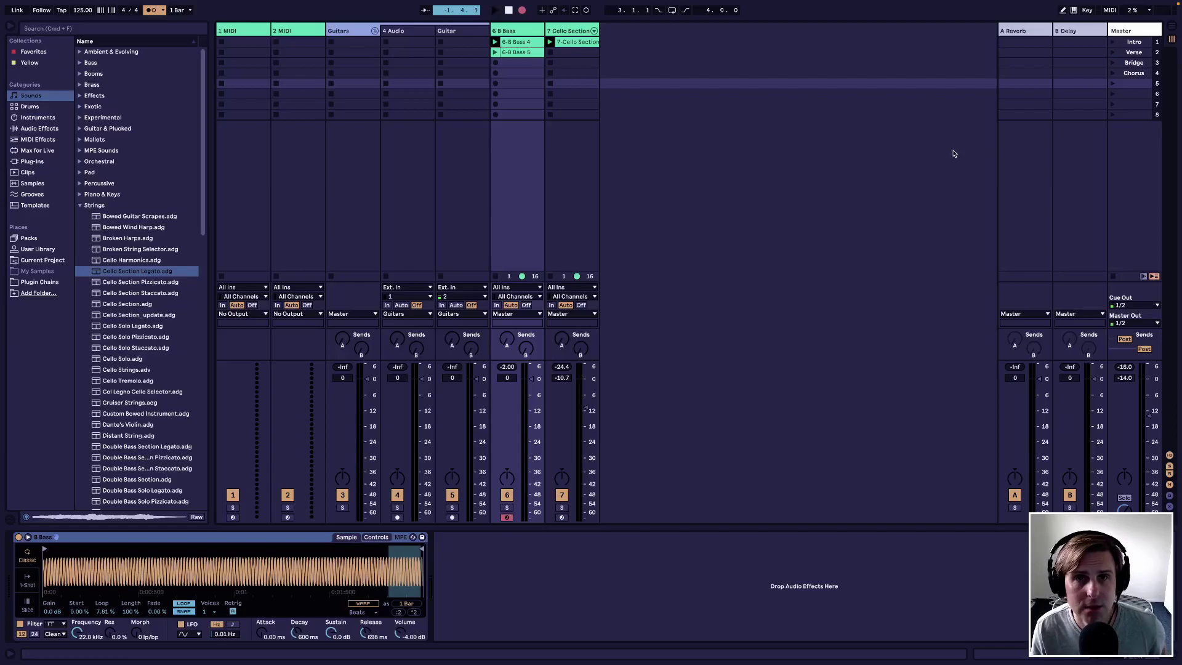
{"action": "key", "text": "Tab"}
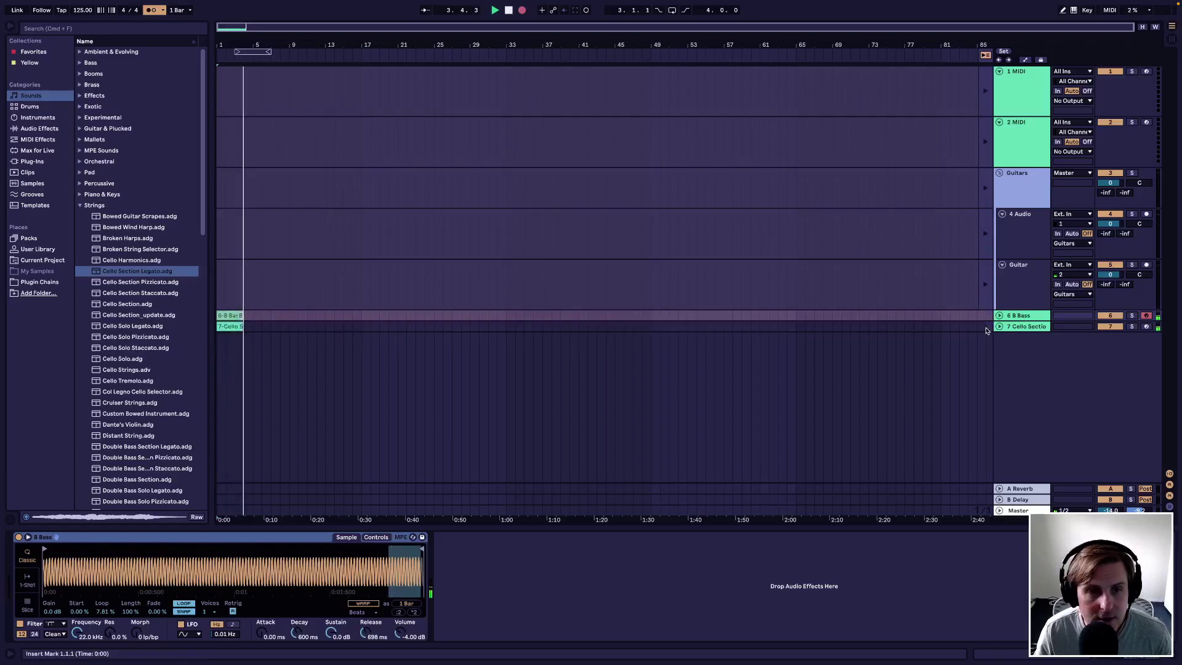
{"action": "key", "text": "F9"}
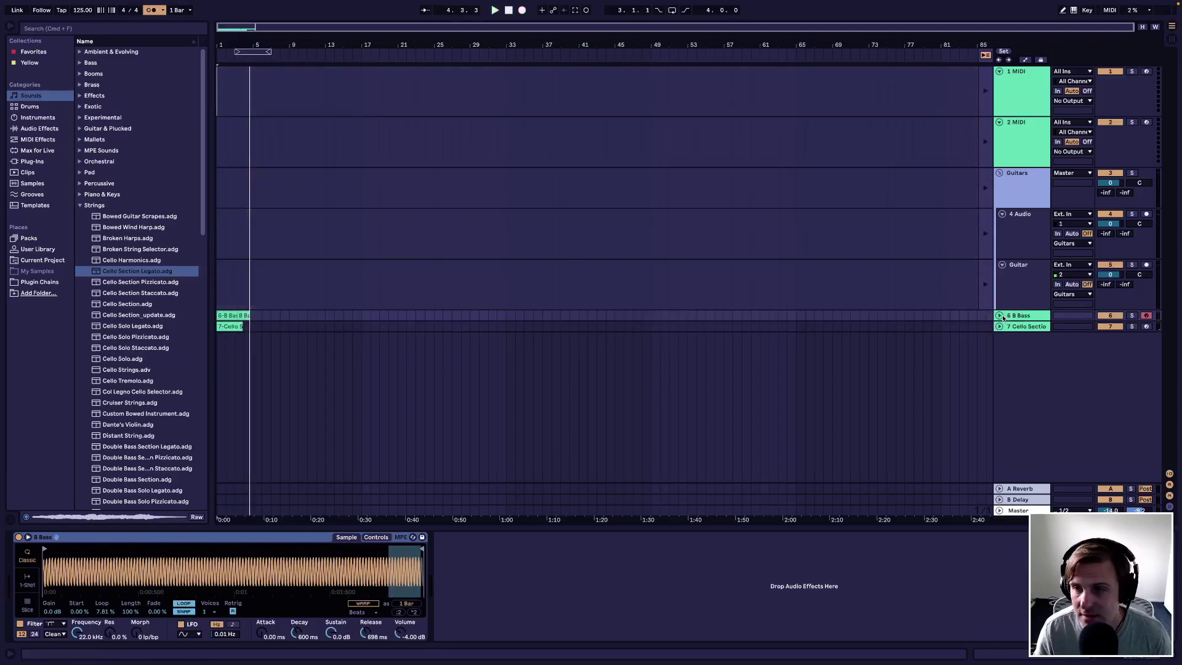
Step: Unfold the bass and cello tracks in the arrangement and zoom in on their recorded clips
{"action": "left_click", "coordinate": [999, 315]}
{"action": "left_click", "coordinate": [999, 366]}
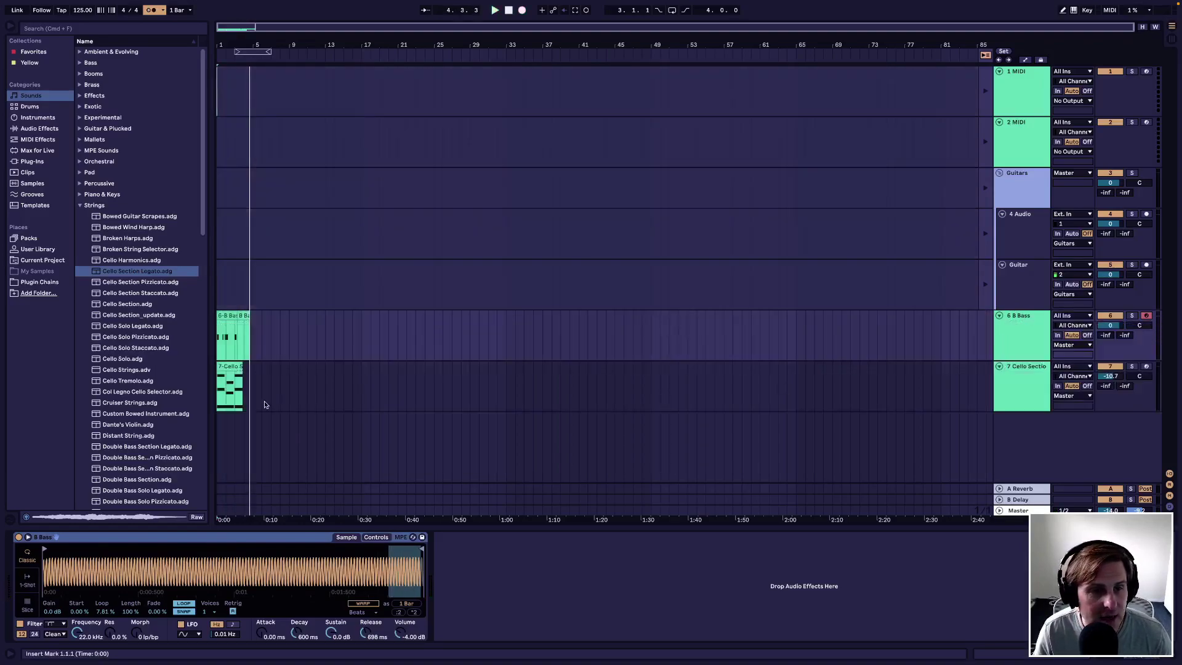
{"action": "scroll", "coordinate": [231, 386], "scroll_direction": "up", "scroll_amount": 5}
{"action": "scroll", "coordinate": [494, 380], "scroll_direction": "left", "scroll_amount": 3}
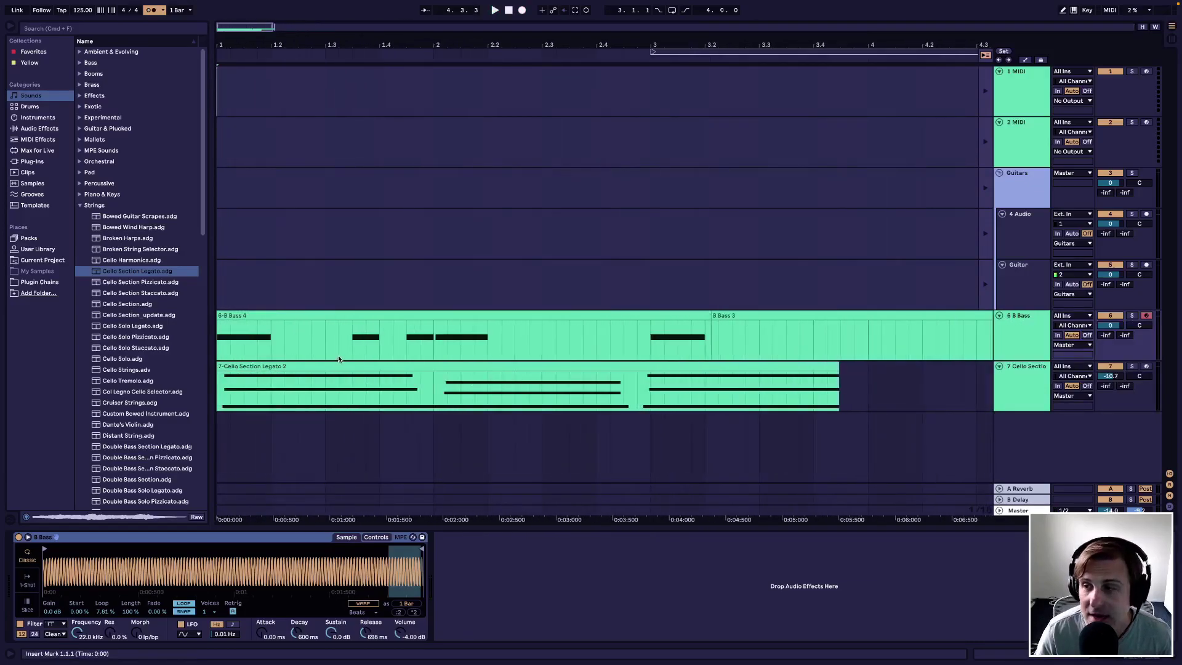
Step: Compare the Session and Arrangement Views by switching between them, finishing in the Arrangement with the full recorded clips in view
{"action": "key", "text": "Tab"}
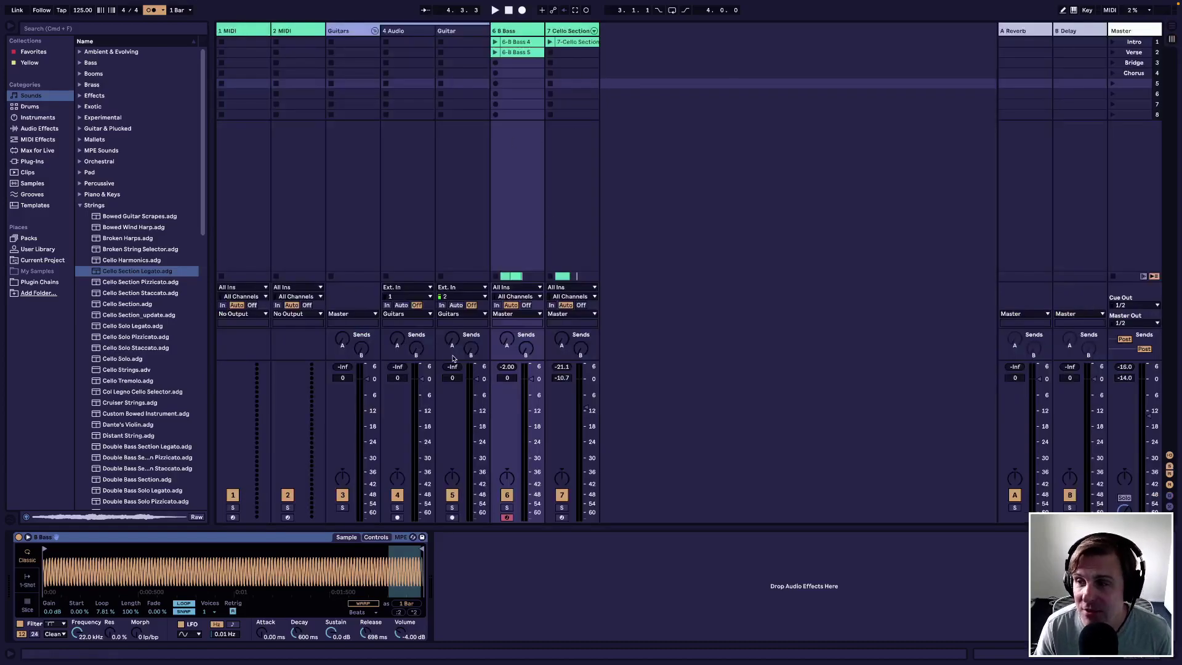
{"action": "key", "text": "Tab"}
{"action": "key", "text": "Tab"}
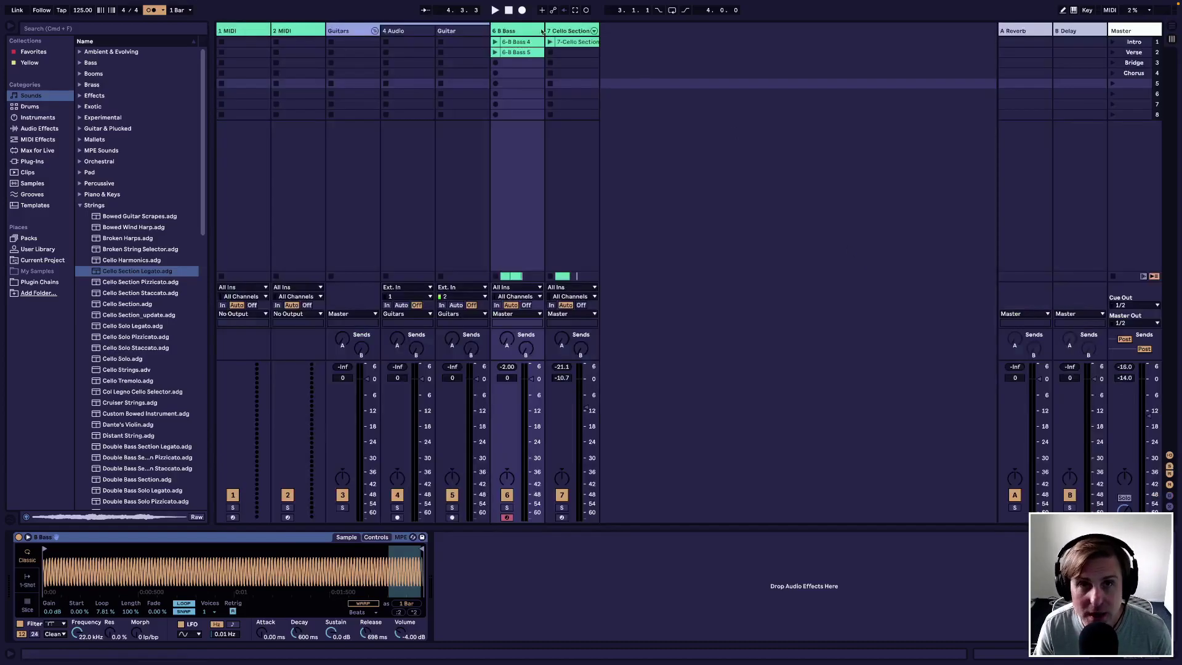
{"action": "key", "text": "Tab"}
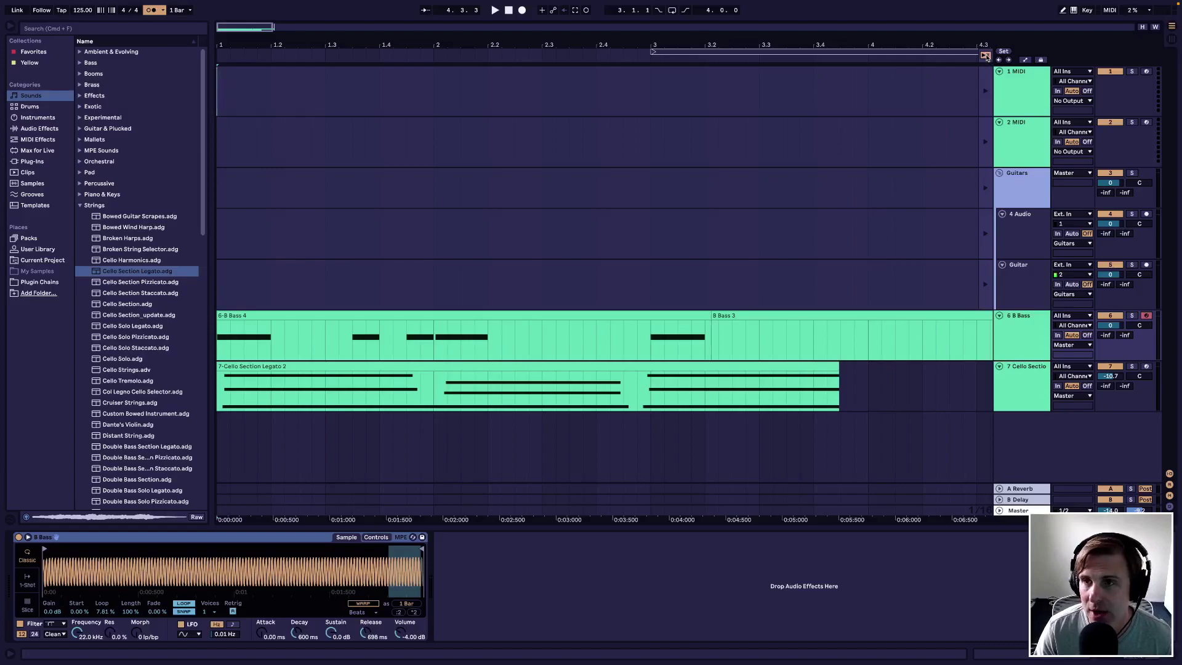
{"action": "scroll", "coordinate": [720, 312], "scroll_direction": "down", "scroll_amount": 2}
{"action": "scroll", "coordinate": [720, 312], "scroll_direction": "down", "scroll_amount": 4}
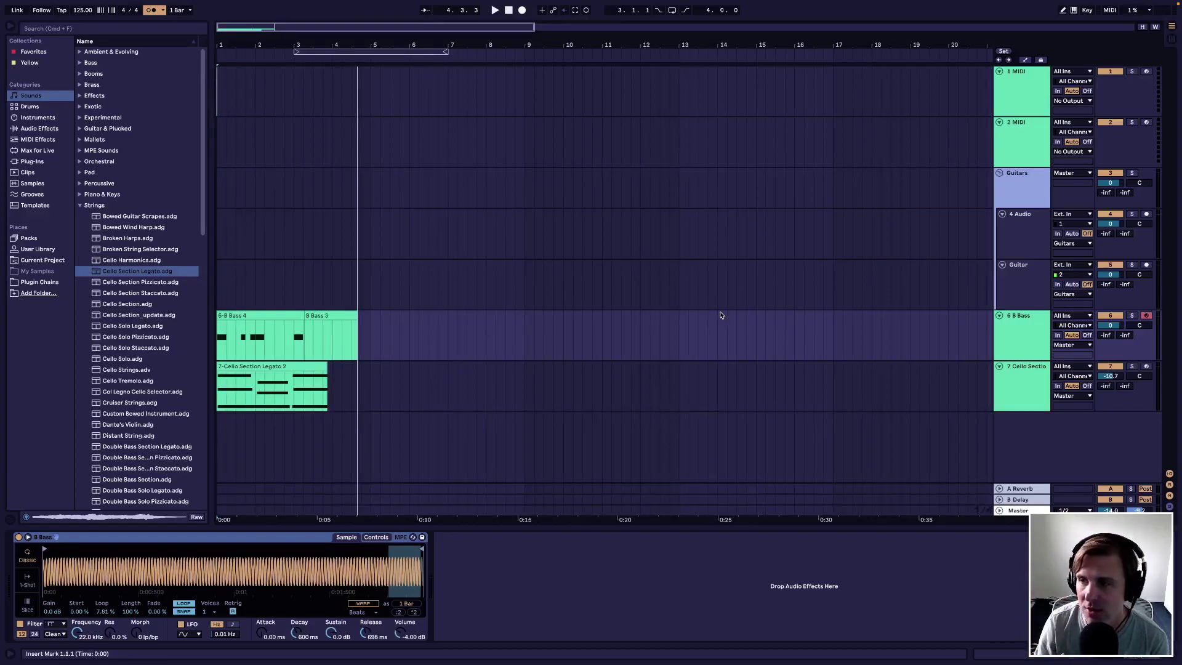
{"action": "key", "text": "Tab"}
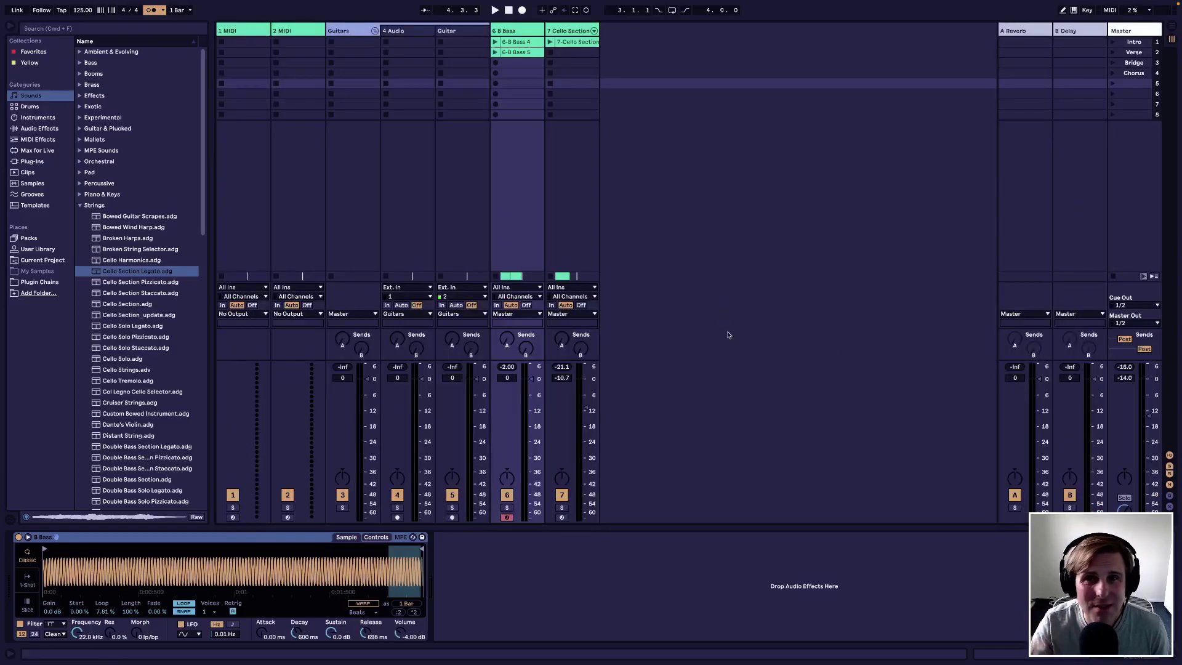
{"action": "key", "text": "Tab"}
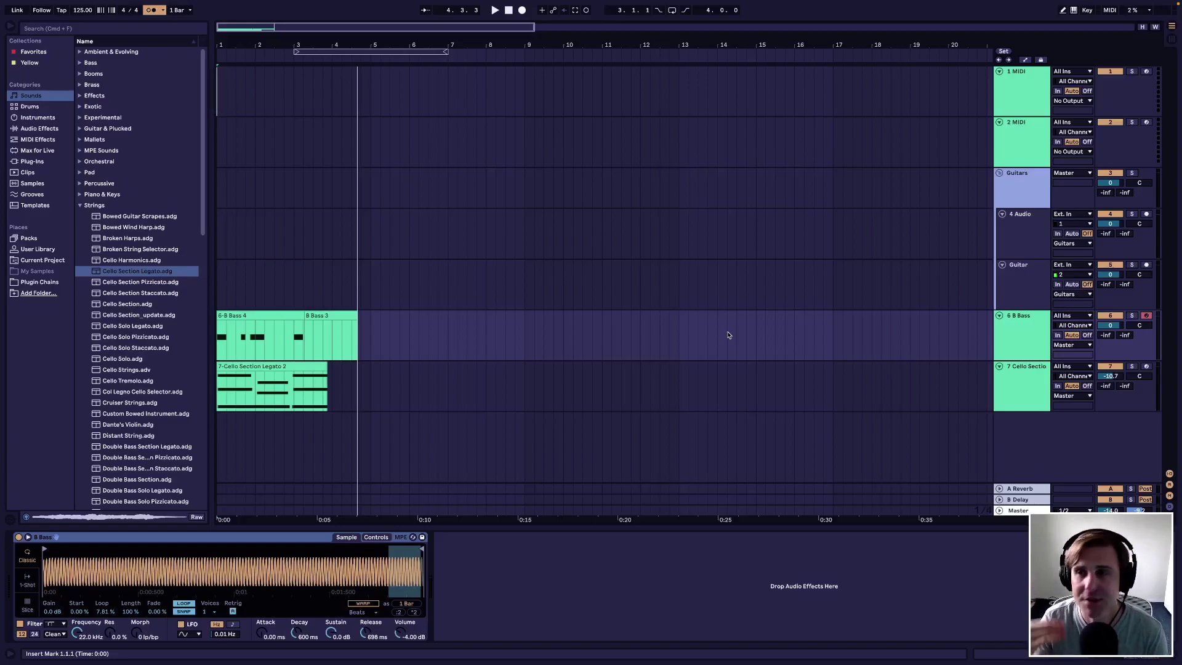
Step: Record a new bass MIDI clip about three bars long directly into the arrangement, starting at 6.3.1
{"action": "left_click", "coordinate": [429, 342]}
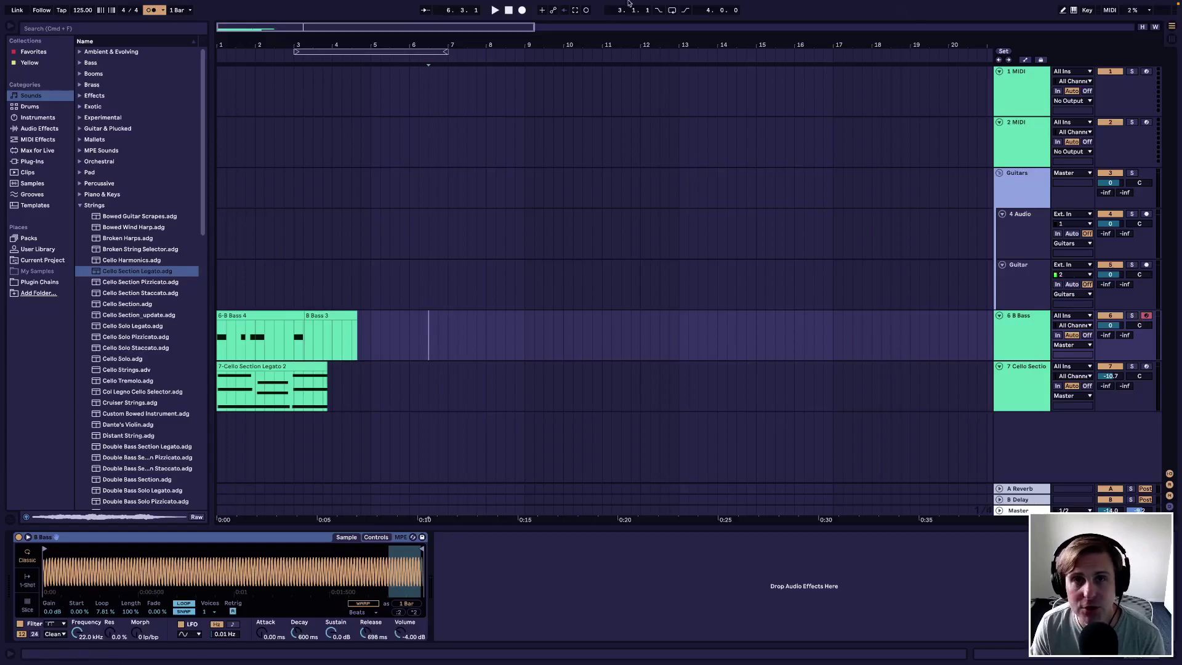
{"action": "left_click", "coordinate": [522, 11]}
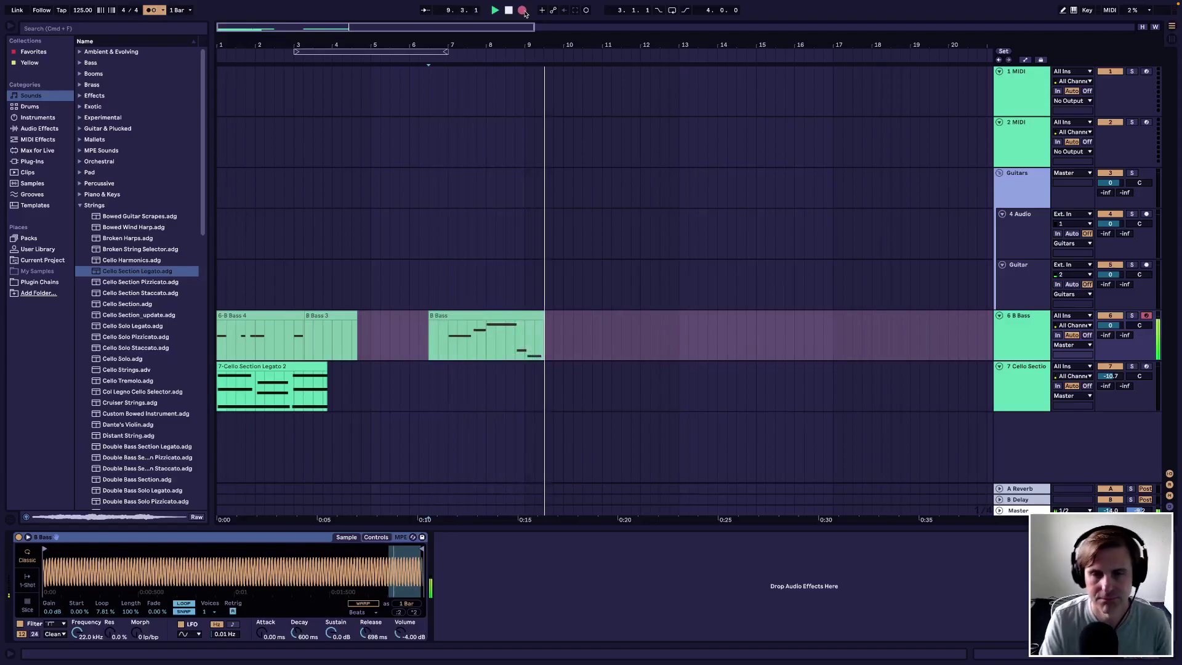
{"action": "left_click", "coordinate": [522, 10]}
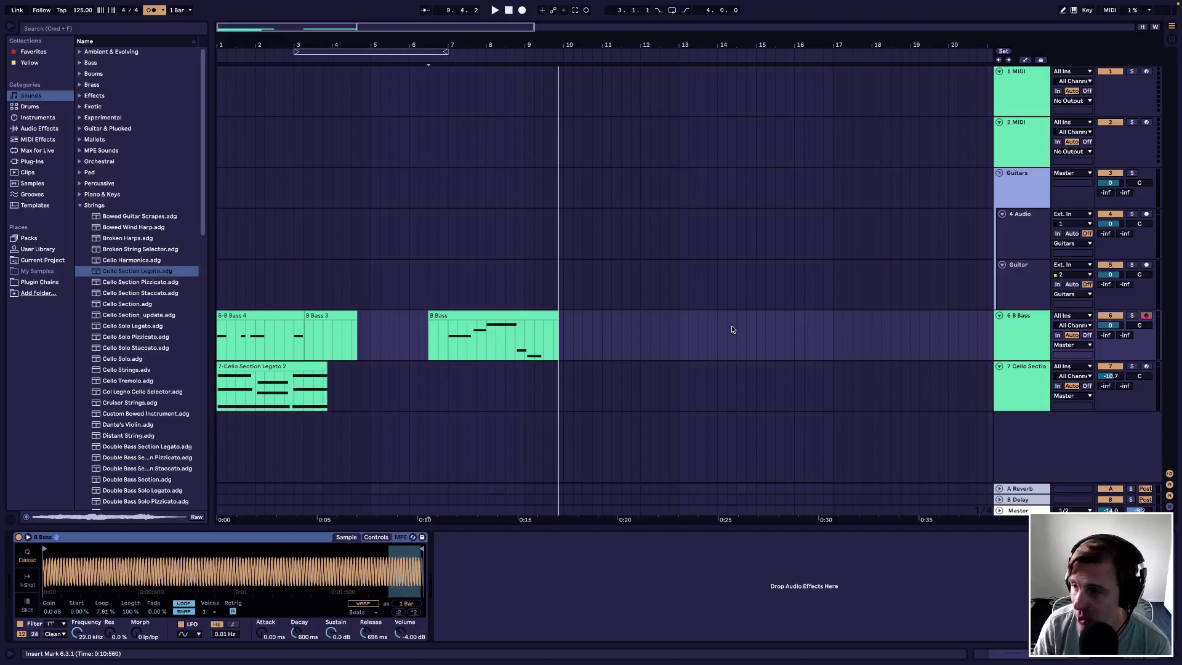
{"action": "left_click", "coordinate": [752, 593]}
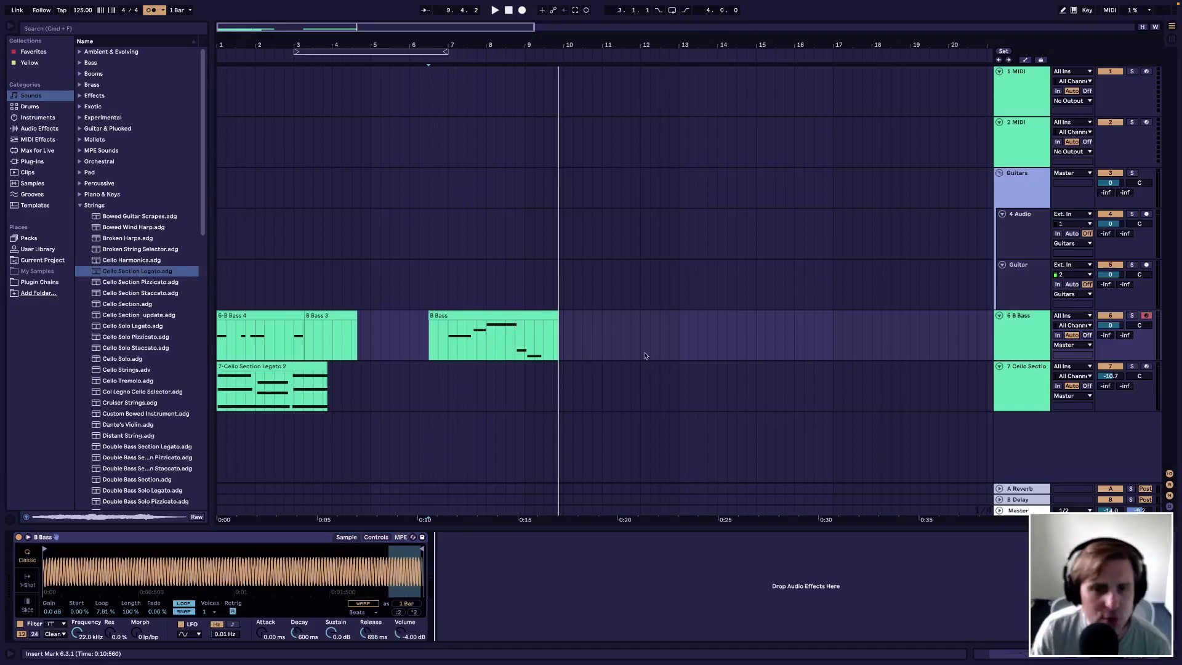
Step: Open the finished song set and fold its Vox Vs, Vox Ch and Keys groups in the arrangement
{"action": "mouse_move", "coordinate": [61, 3]}
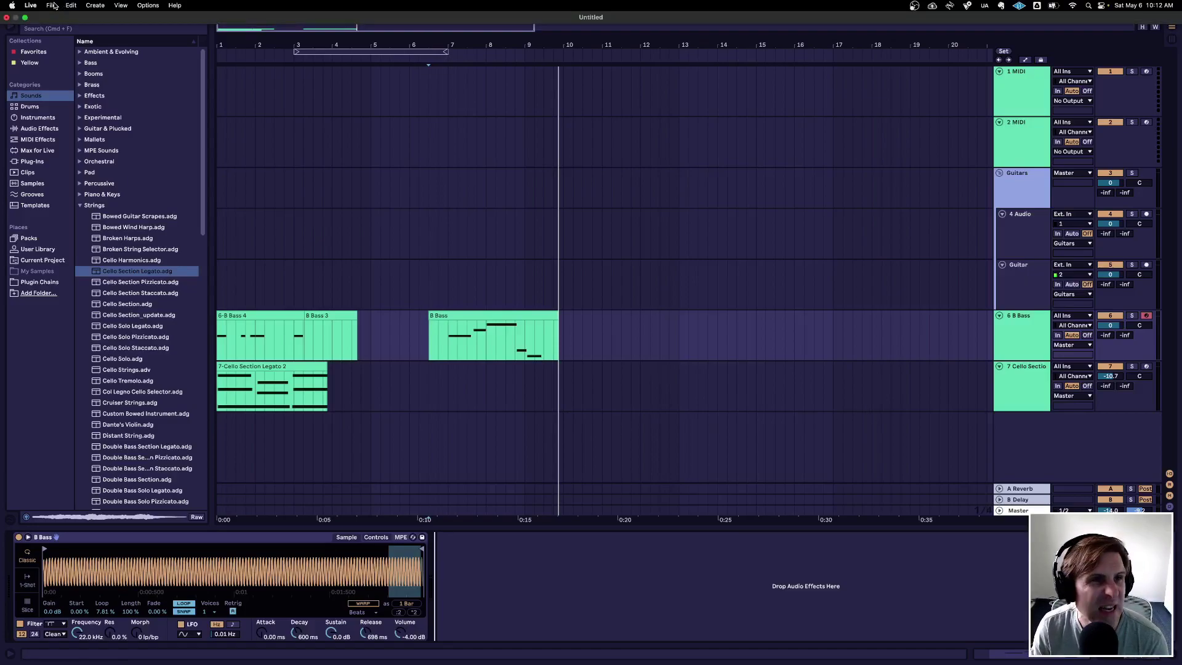
{"action": "left_click", "coordinate": [52, 6]}
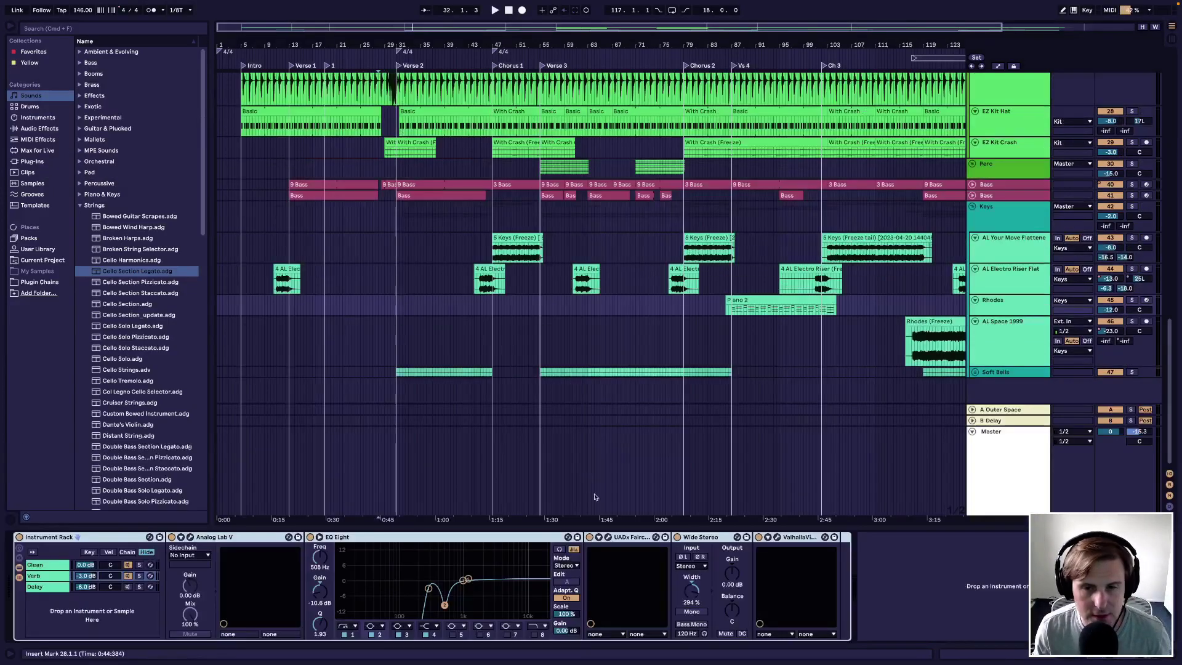
{"action": "scroll", "coordinate": [684, 263], "scroll_direction": "up", "scroll_amount": 10}
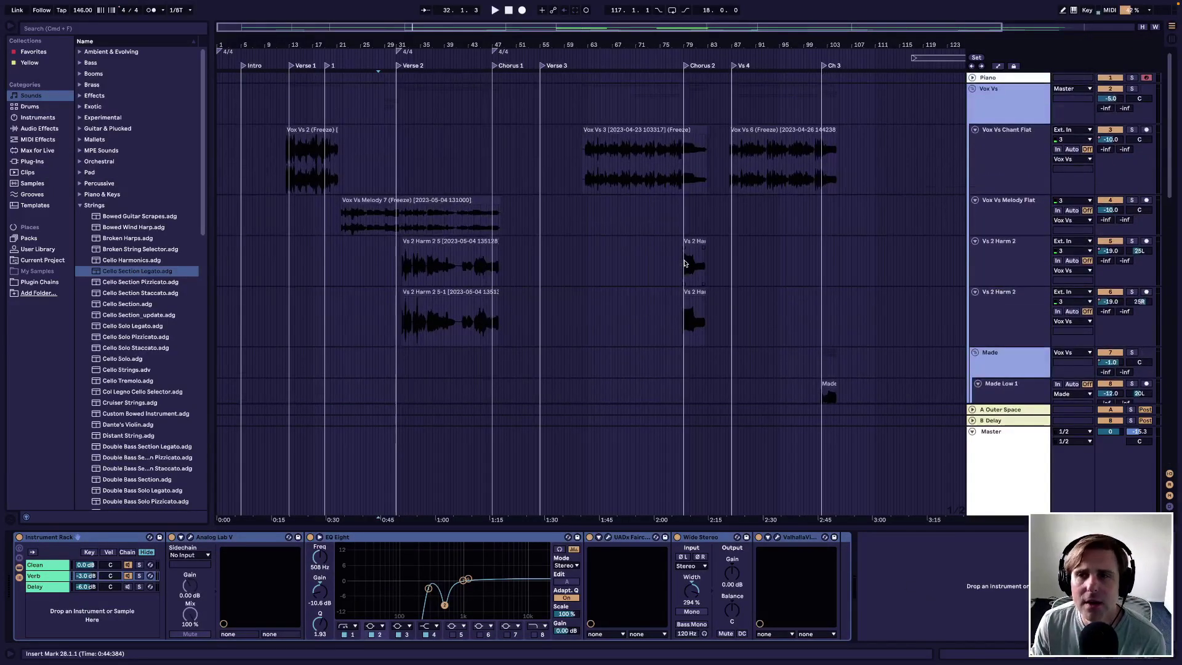
{"action": "left_click", "coordinate": [971, 90]}
{"action": "left_click", "coordinate": [972, 119]}
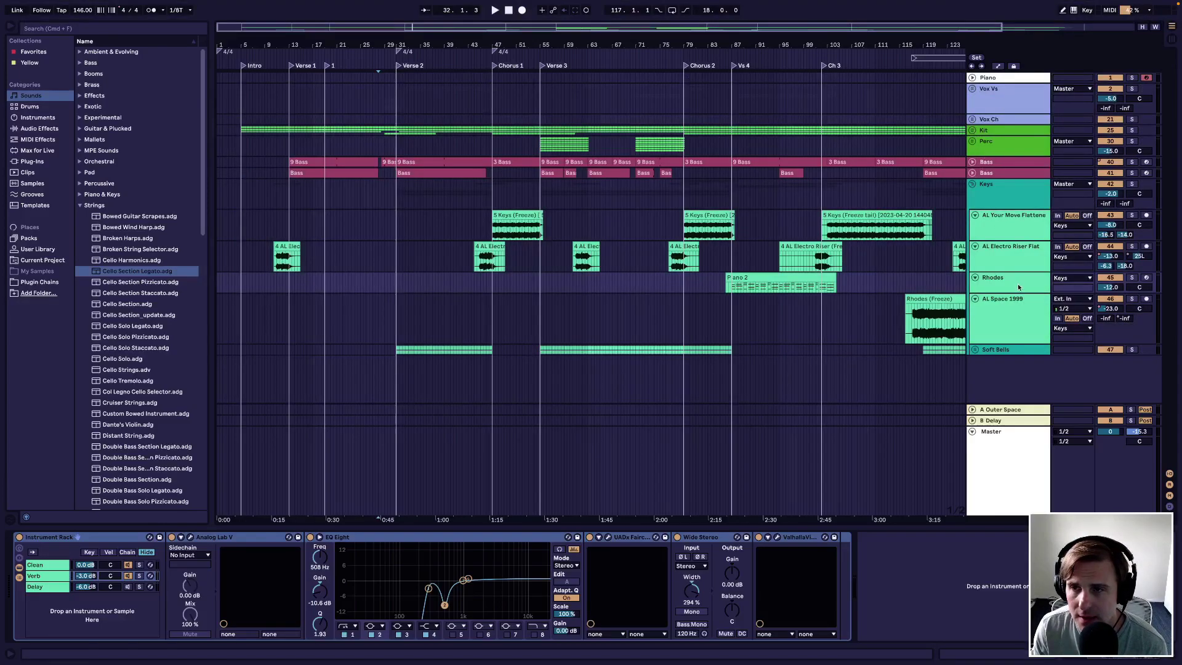
{"action": "left_click", "coordinate": [972, 184]}
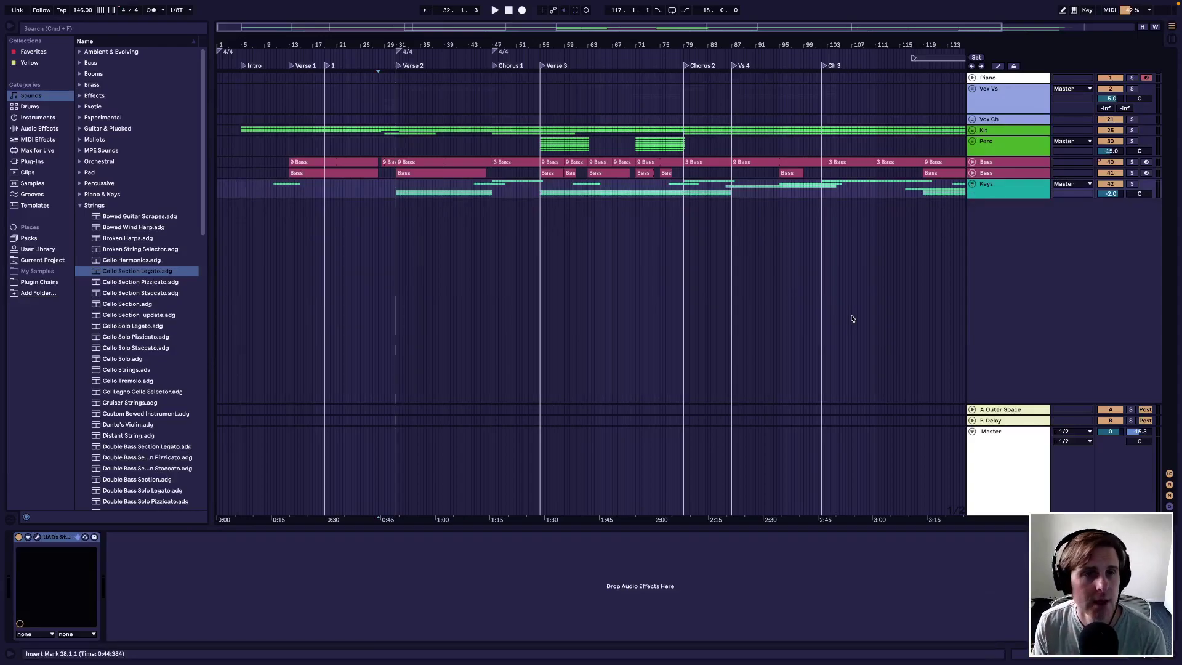
Step: Switch to Session View and examine the tracks inside the Vox Vs group, folding it again
{"action": "key", "text": "Tab"}
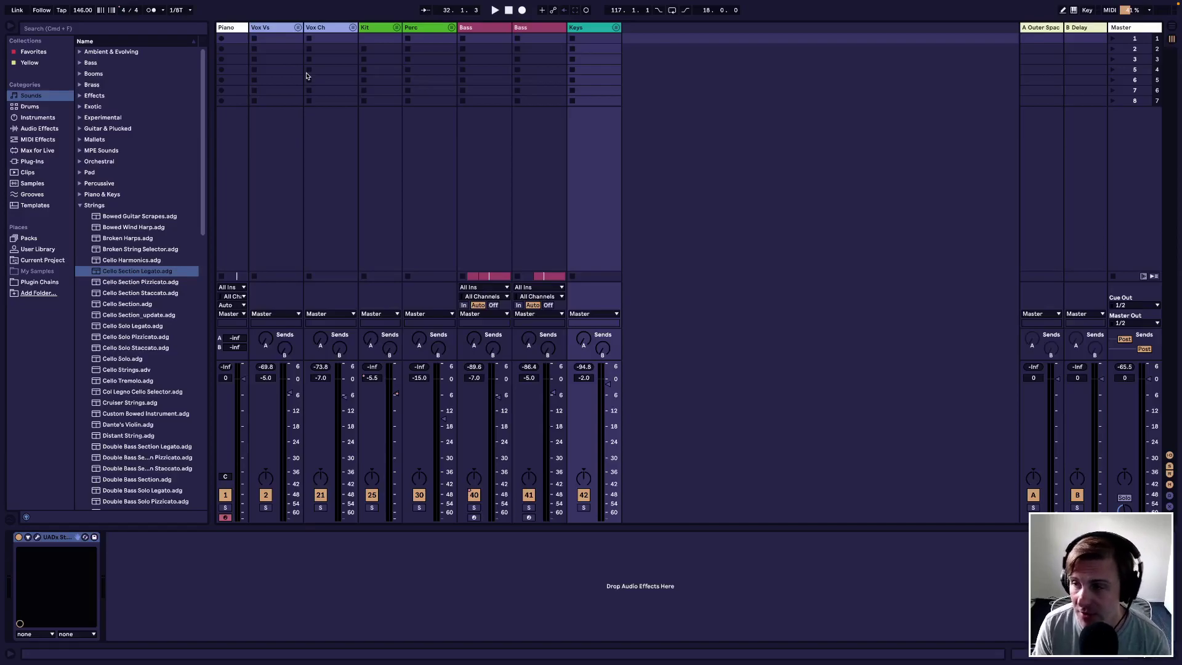
{"action": "left_click", "coordinate": [297, 27]}
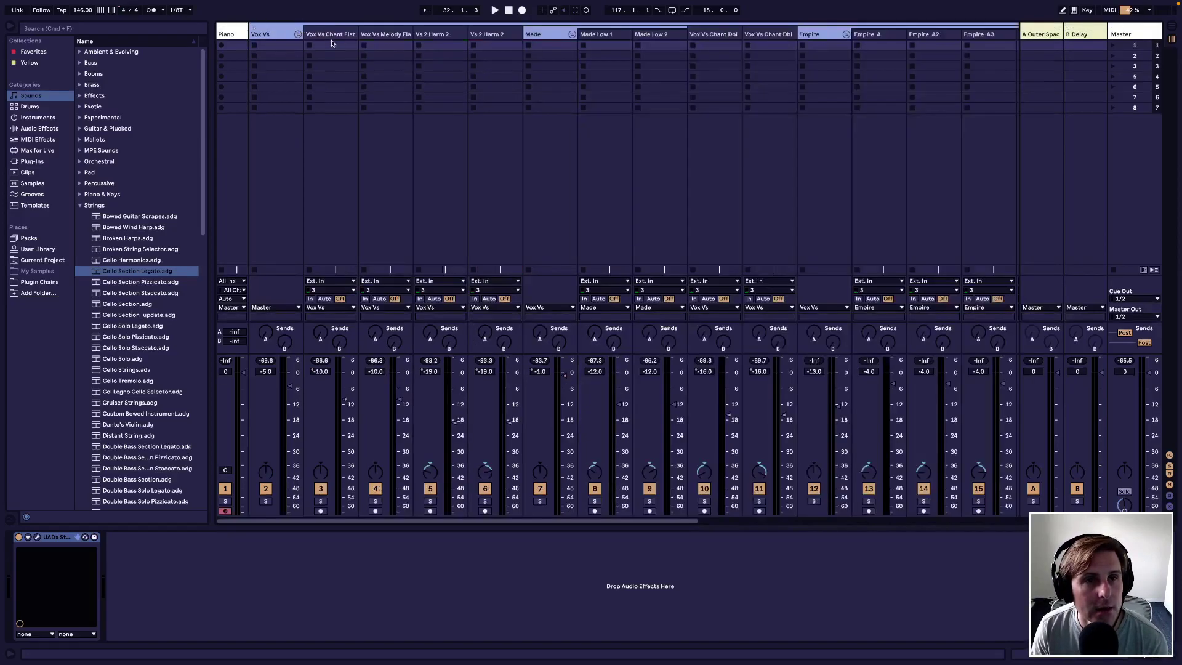
{"action": "left_click", "coordinate": [298, 34]}
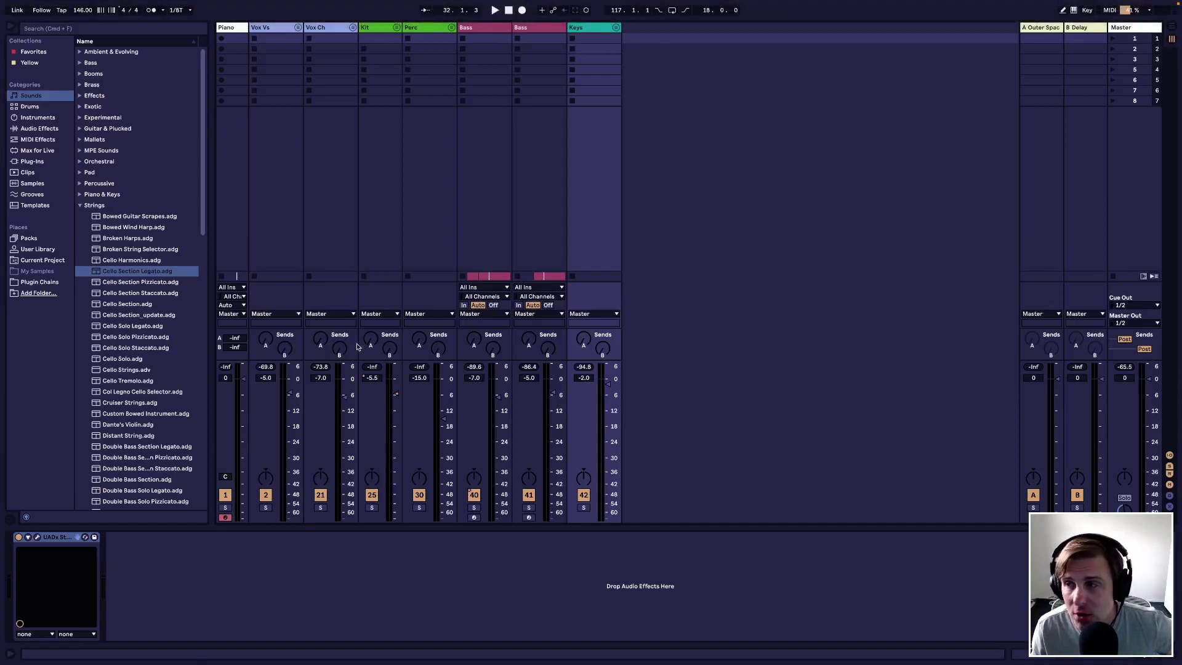
Step: Select the Piano track, and look inside the Vox Vs and Vox Ch groups in turn, folding each again
{"action": "left_click", "coordinate": [234, 29]}
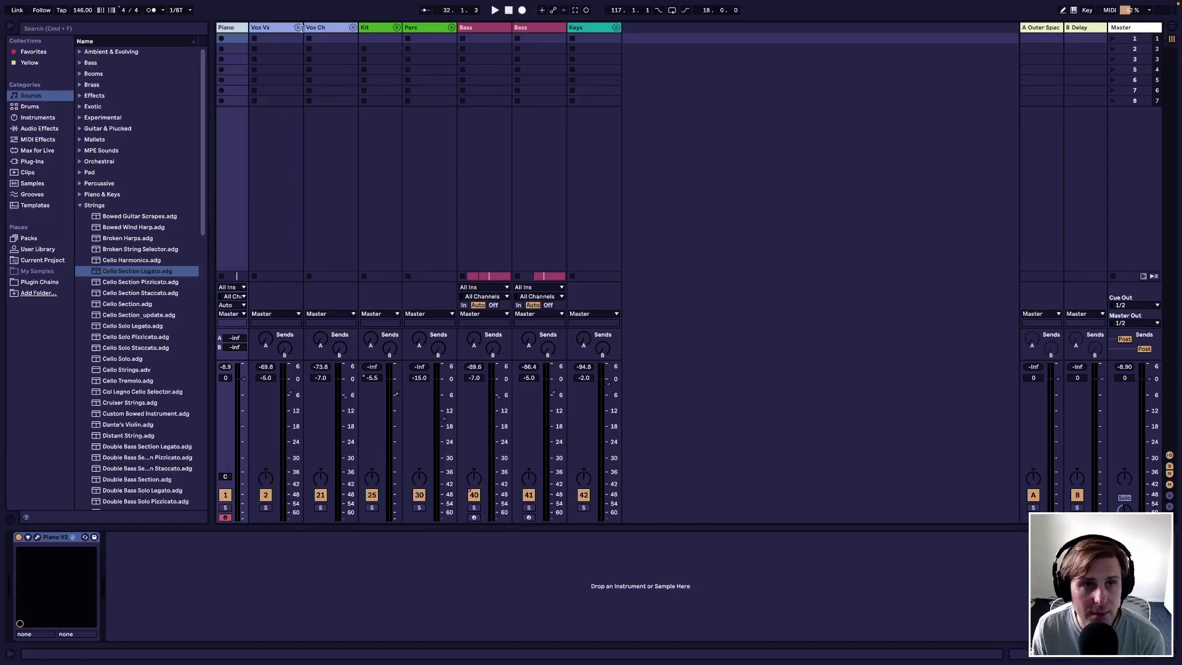
{"action": "left_click", "coordinate": [298, 27]}
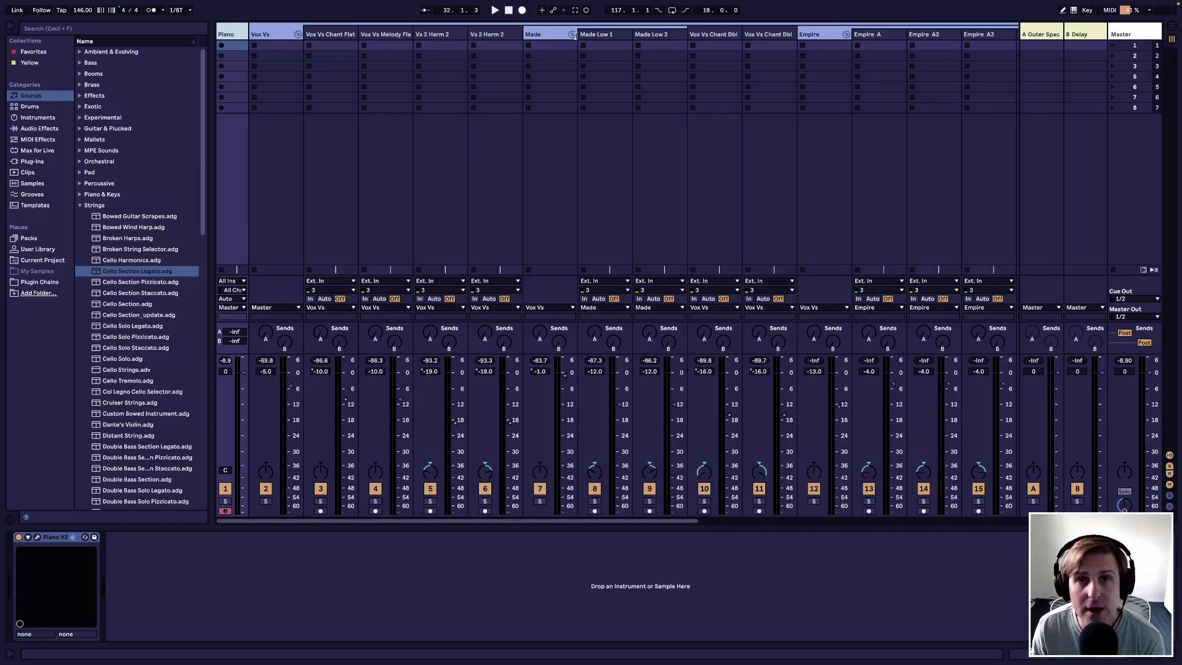
{"action": "left_click", "coordinate": [298, 35]}
{"action": "left_click", "coordinate": [352, 28]}
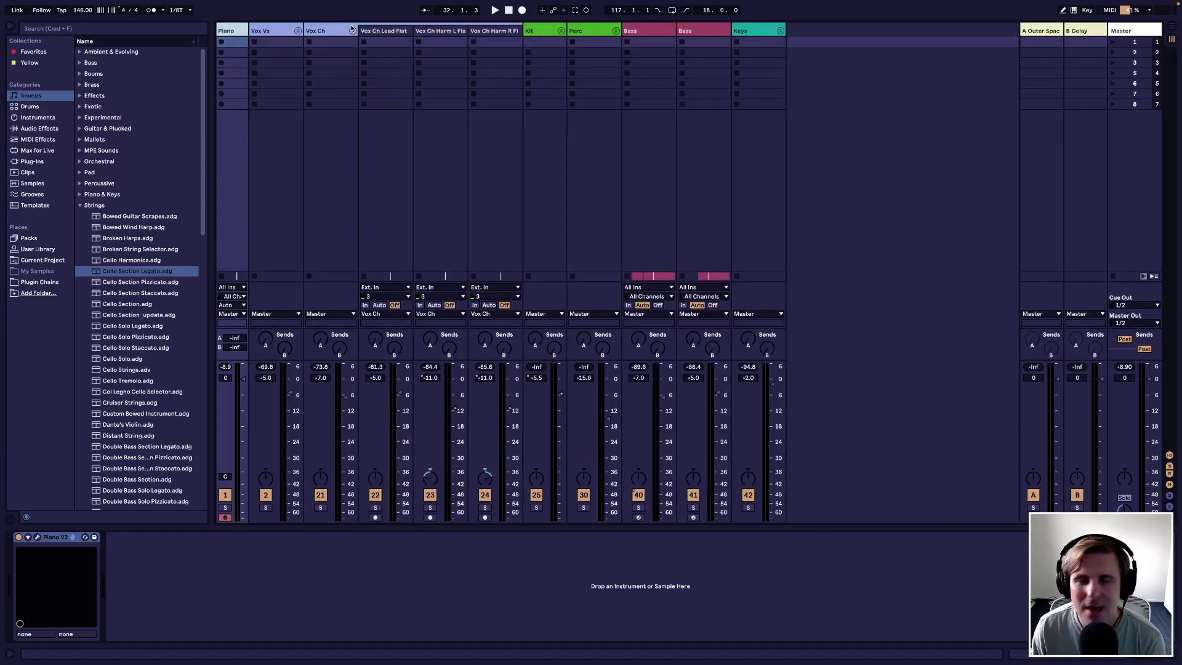
{"action": "left_click", "coordinate": [348, 31]}
{"action": "left_click", "coordinate": [352, 31]}
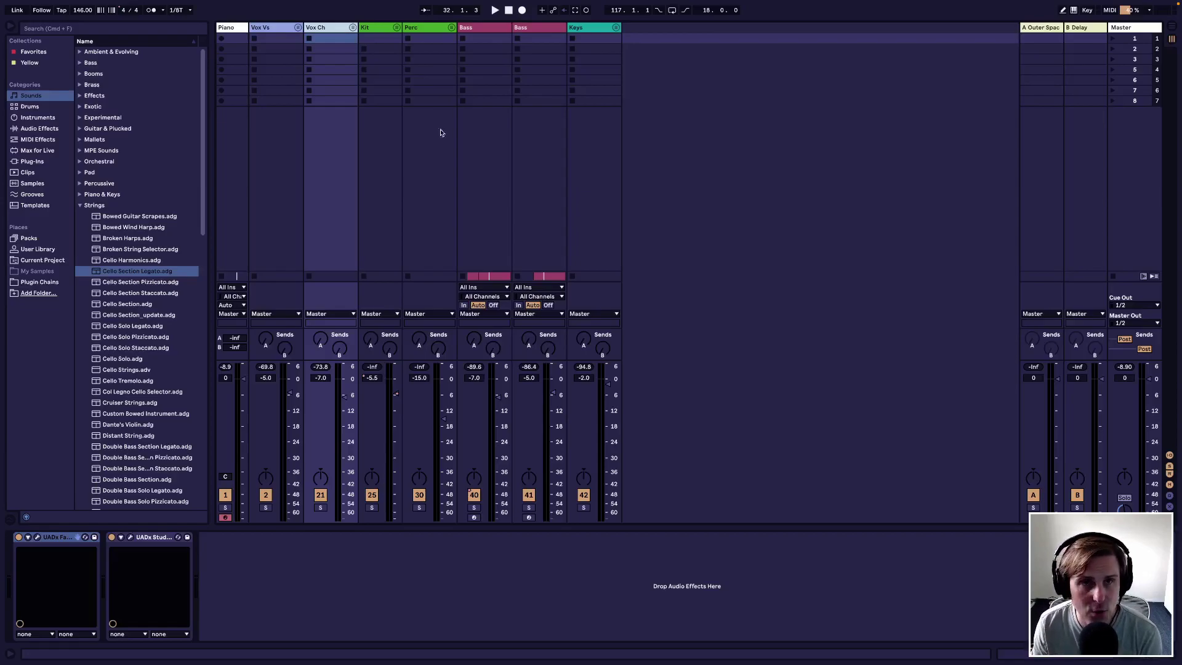
Step: Review the rhythm tracks by unfolding Kit, briefly opening Perc, and selecting each of the two Bass tracks
{"action": "left_click", "coordinate": [397, 28]}
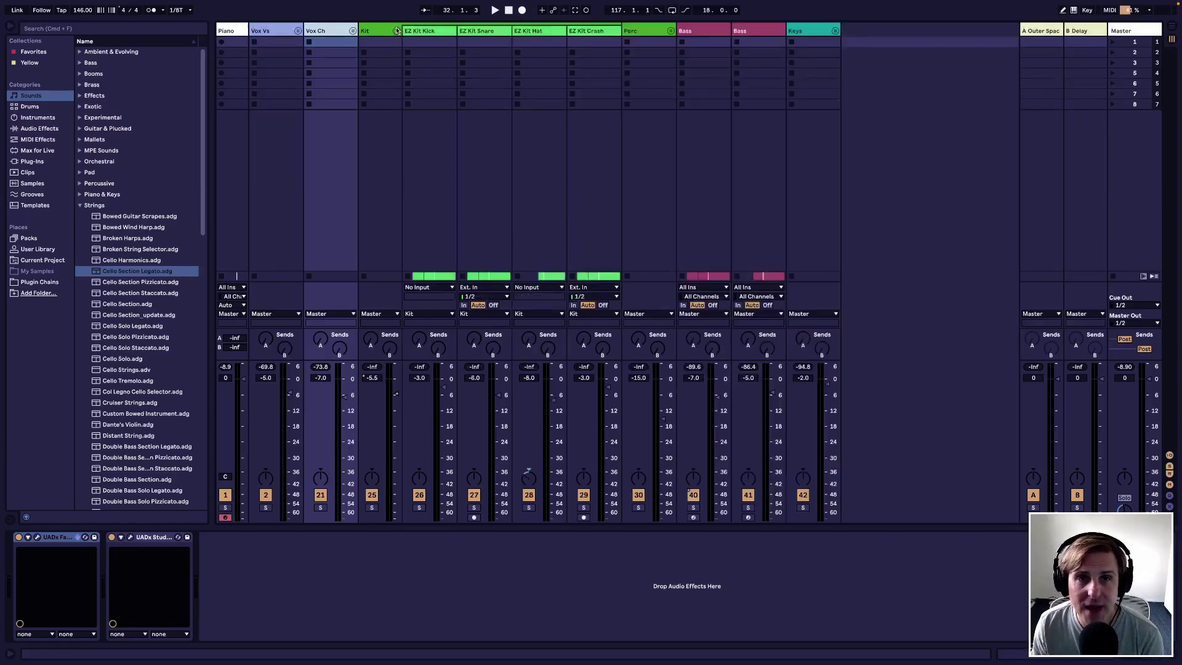
{"action": "left_click", "coordinate": [671, 31]}
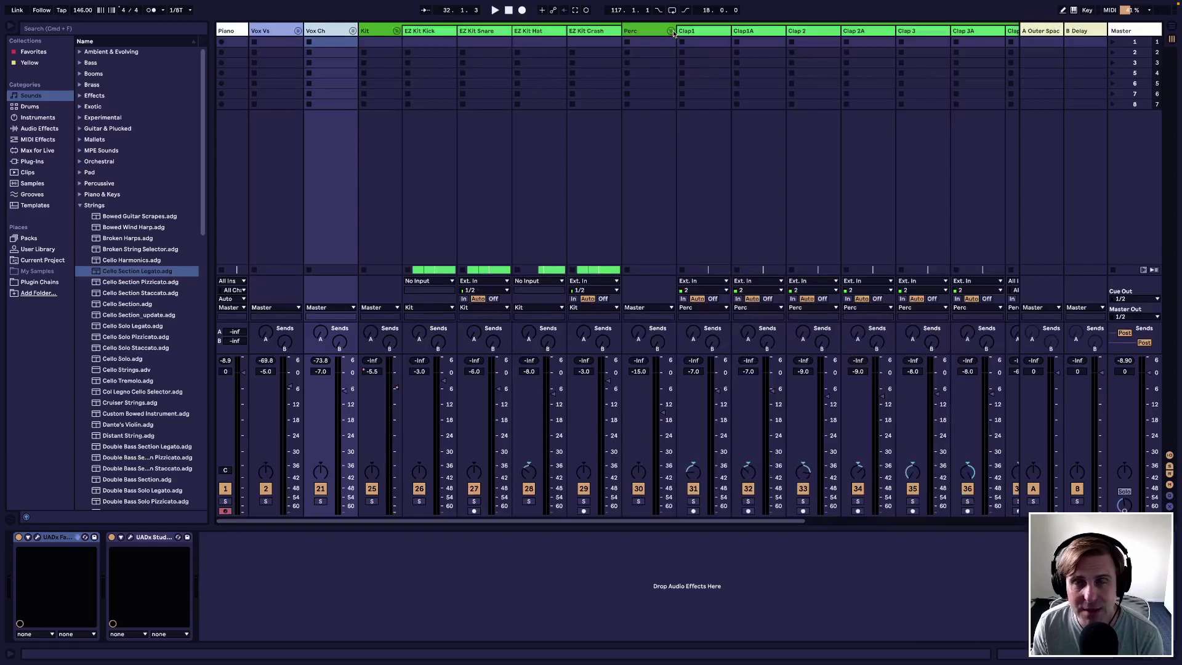
{"action": "left_click", "coordinate": [671, 32]}
{"action": "left_click", "coordinate": [709, 36]}
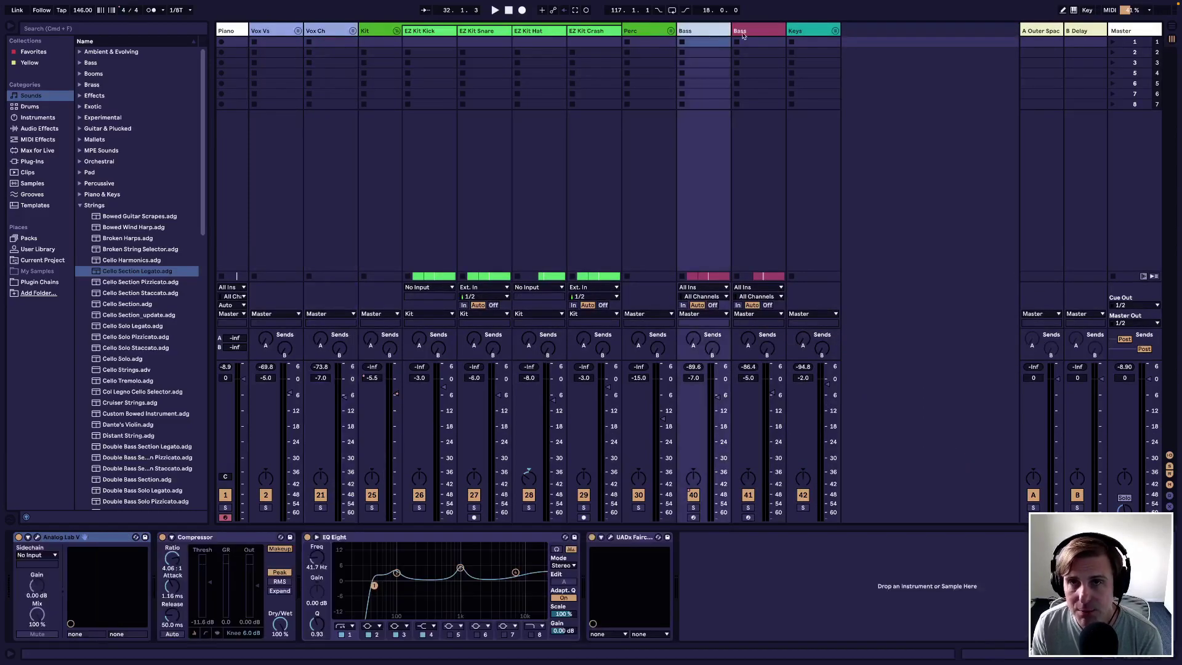
{"action": "left_click", "coordinate": [743, 36]}
Step: Unfold the Keys group and look inside its Soft Bells subgroup, folding the subgroup again
{"action": "left_click", "coordinate": [835, 31]}
{"action": "scroll", "coordinate": [765, 121], "scroll_direction": "right", "scroll_amount": 2}
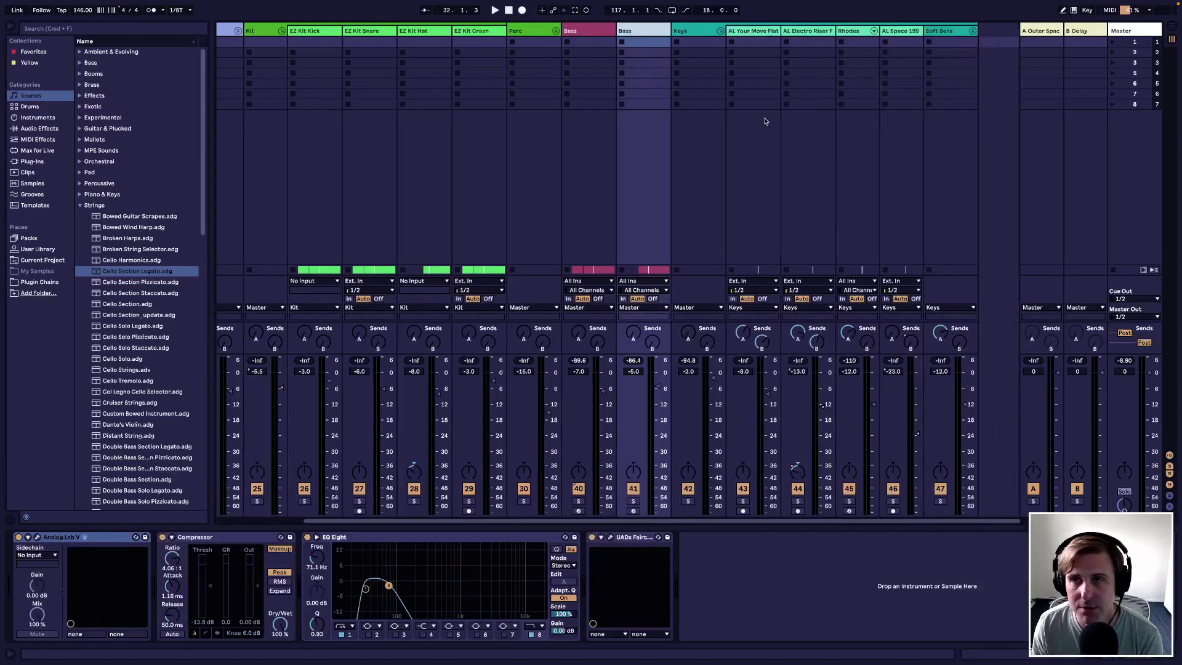
{"action": "left_click", "coordinate": [973, 31]}
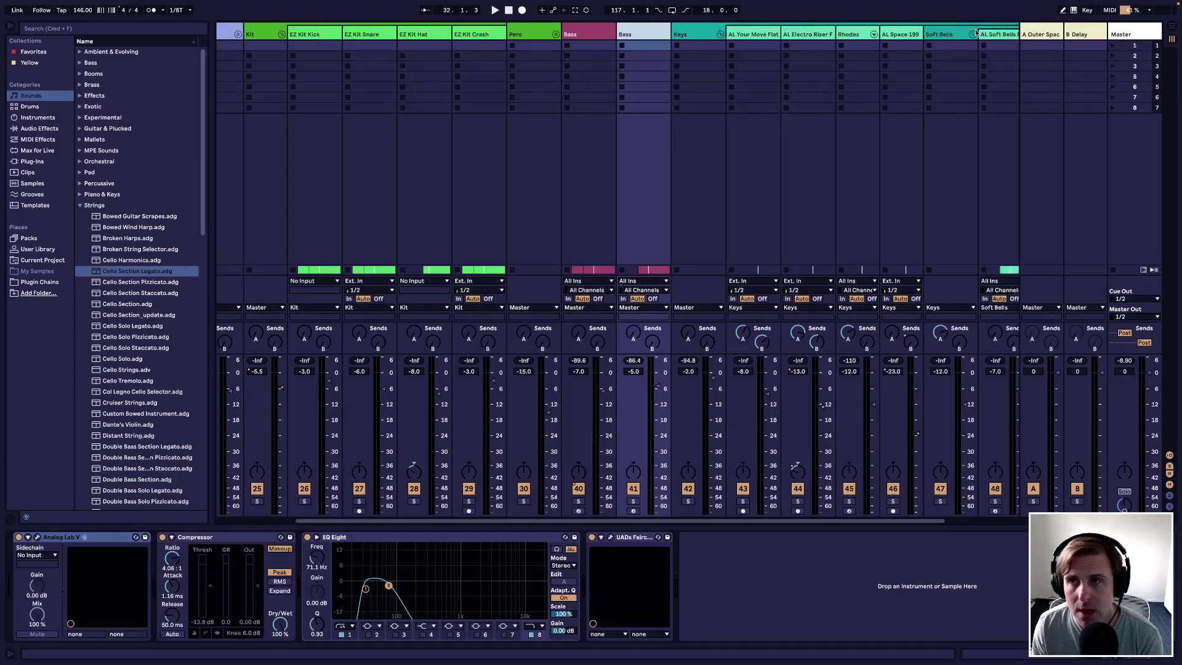
{"action": "left_click", "coordinate": [973, 34]}
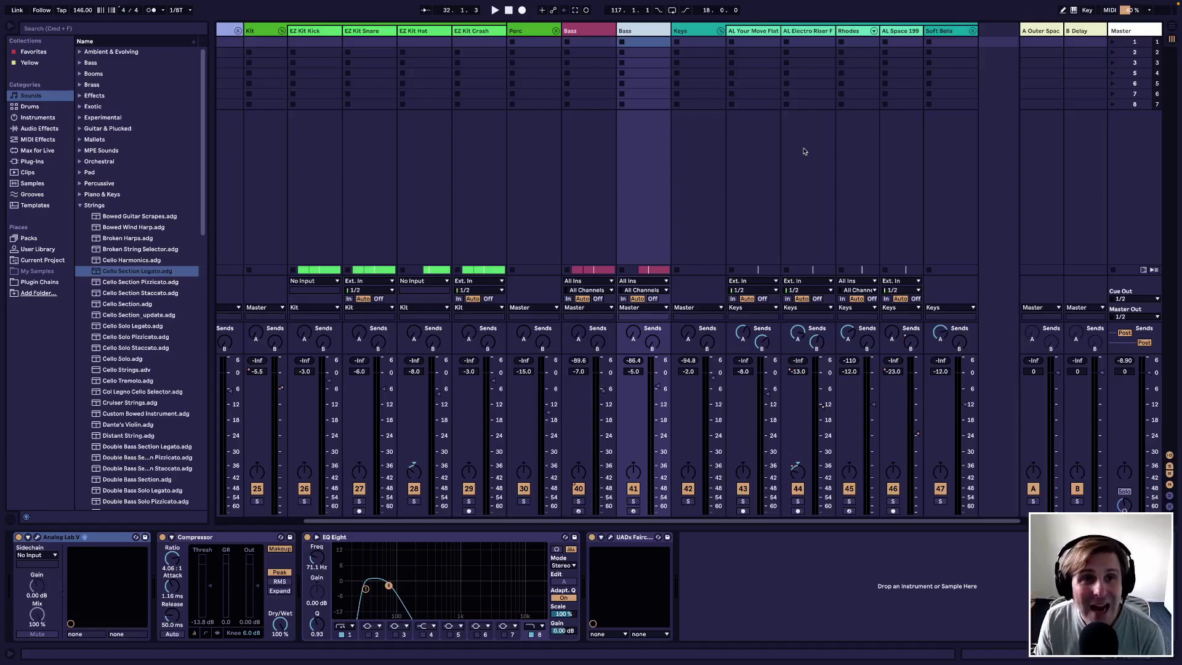
Step: Demonstrate group folding by closing and reopening the Kit group, then opening and closing the Perc group
{"action": "left_click", "coordinate": [281, 31]}
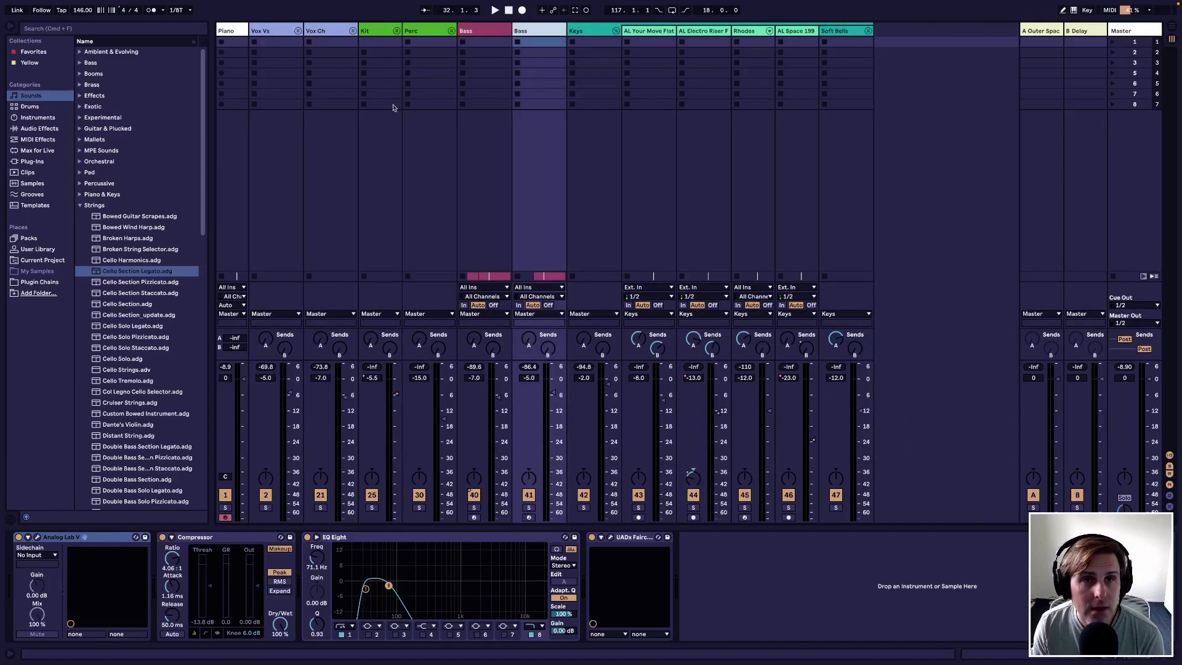
{"action": "left_click", "coordinate": [396, 32]}
{"action": "left_click", "coordinate": [670, 32]}
{"action": "left_click", "coordinate": [670, 31]}
Step: Fold and reopen the Keys group, and unfold its Soft Bells subgroup to examine the nested tracks
{"action": "scroll", "coordinate": [677, 33], "scroll_direction": "right", "scroll_amount": 3}
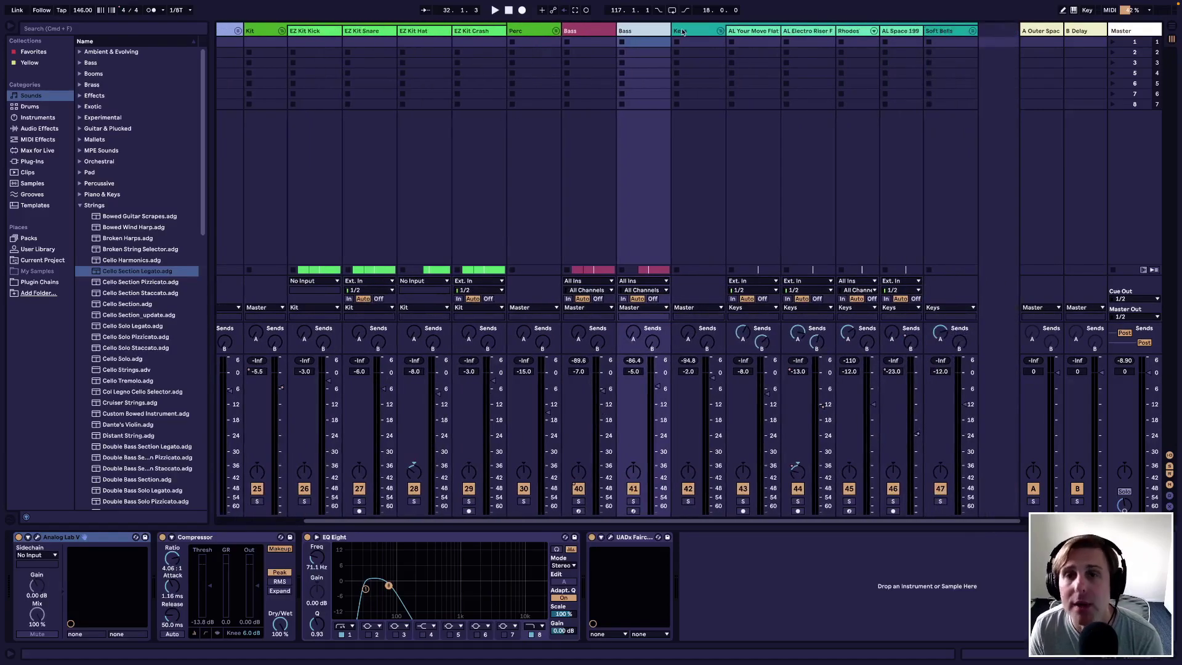
{"action": "left_click", "coordinate": [720, 32]}
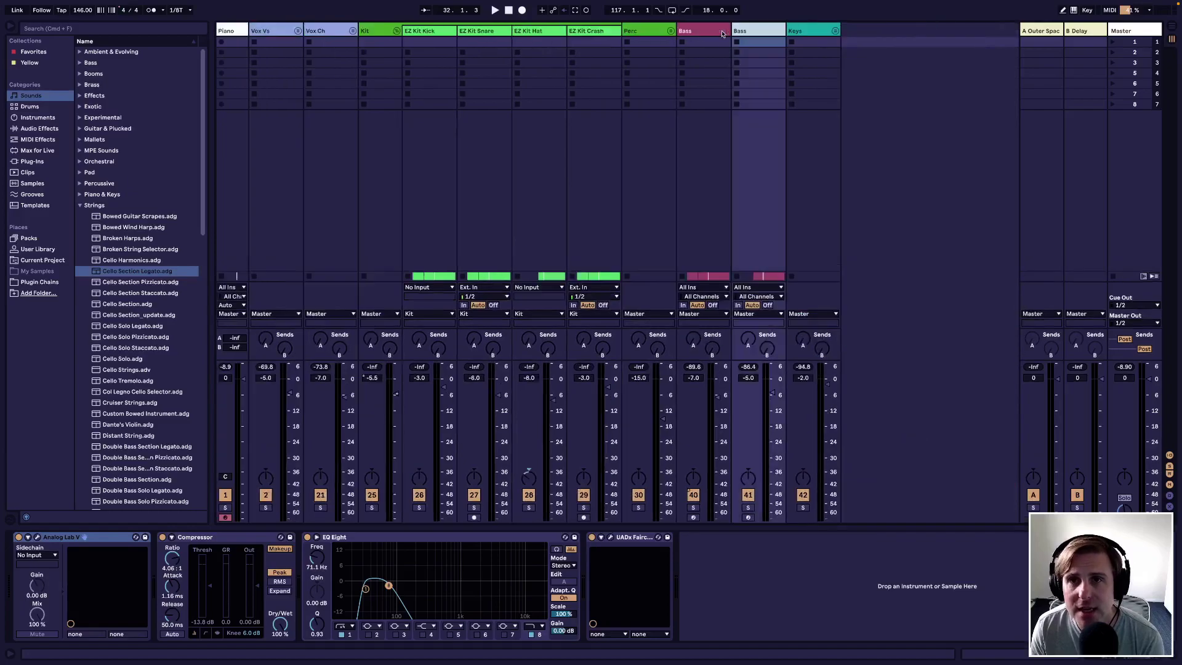
{"action": "left_click", "coordinate": [834, 31]}
{"action": "scroll", "coordinate": [847, 46], "scroll_direction": "right", "scroll_amount": 3}
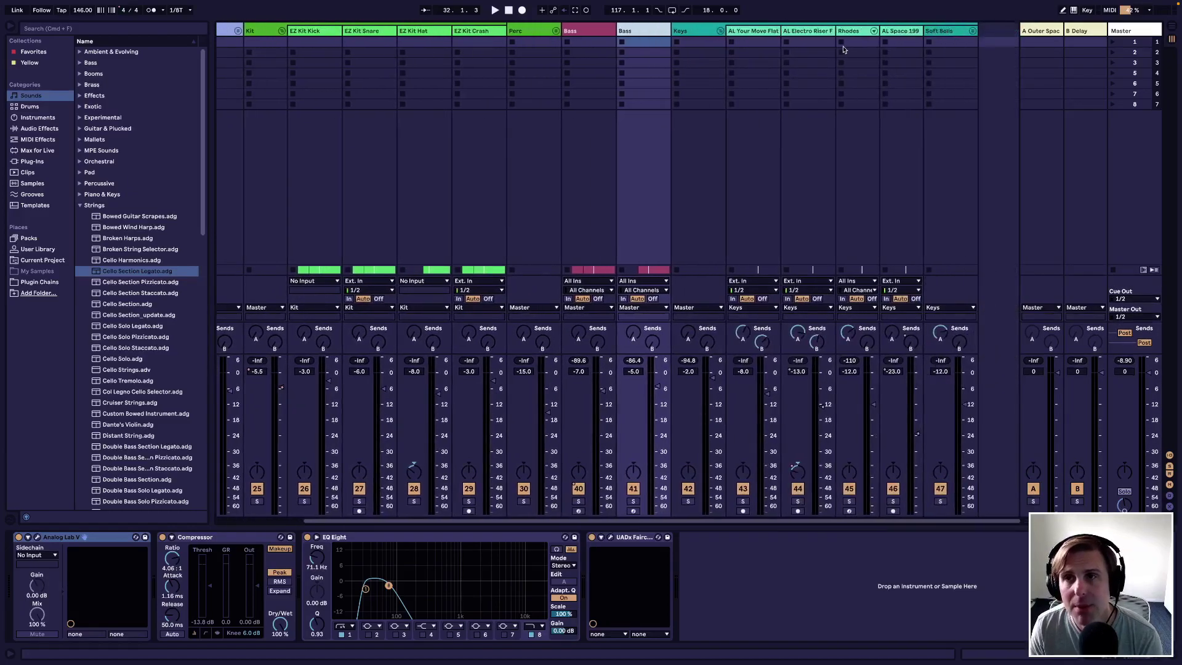
{"action": "scroll", "coordinate": [923, 80], "scroll_direction": "right", "scroll_amount": 2}
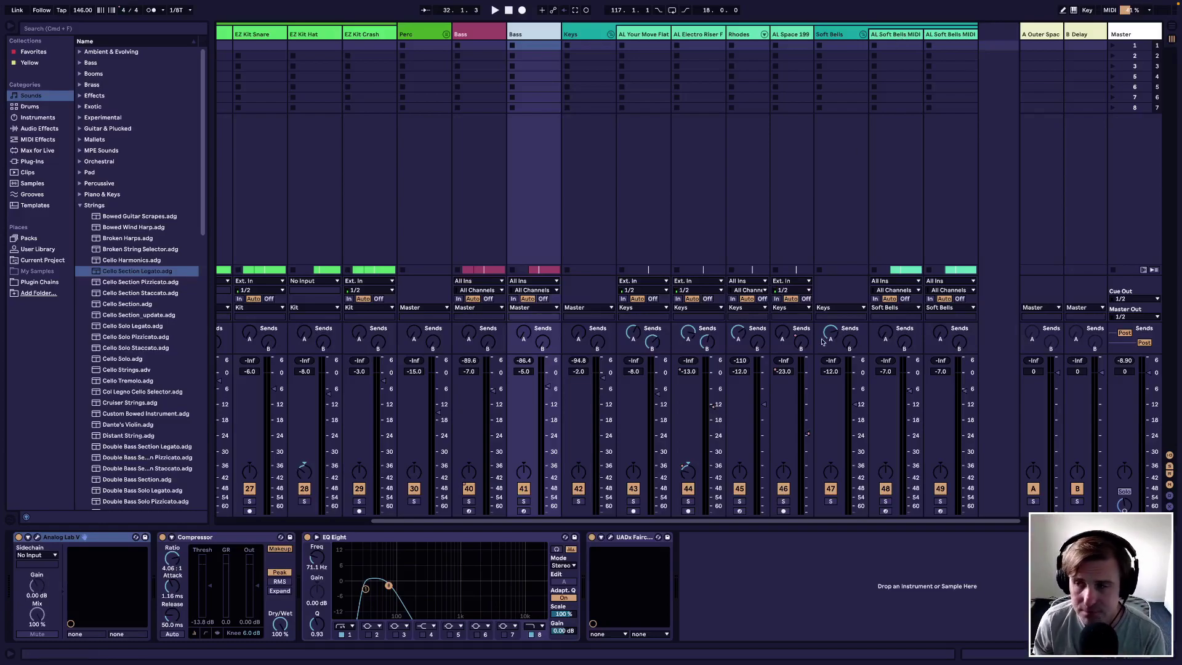
Step: Fold the Keys and Kit groups in Session View, briefly toggling the Perc group, to leave only the top-level tracks
{"action": "left_click", "coordinate": [869, 609]}
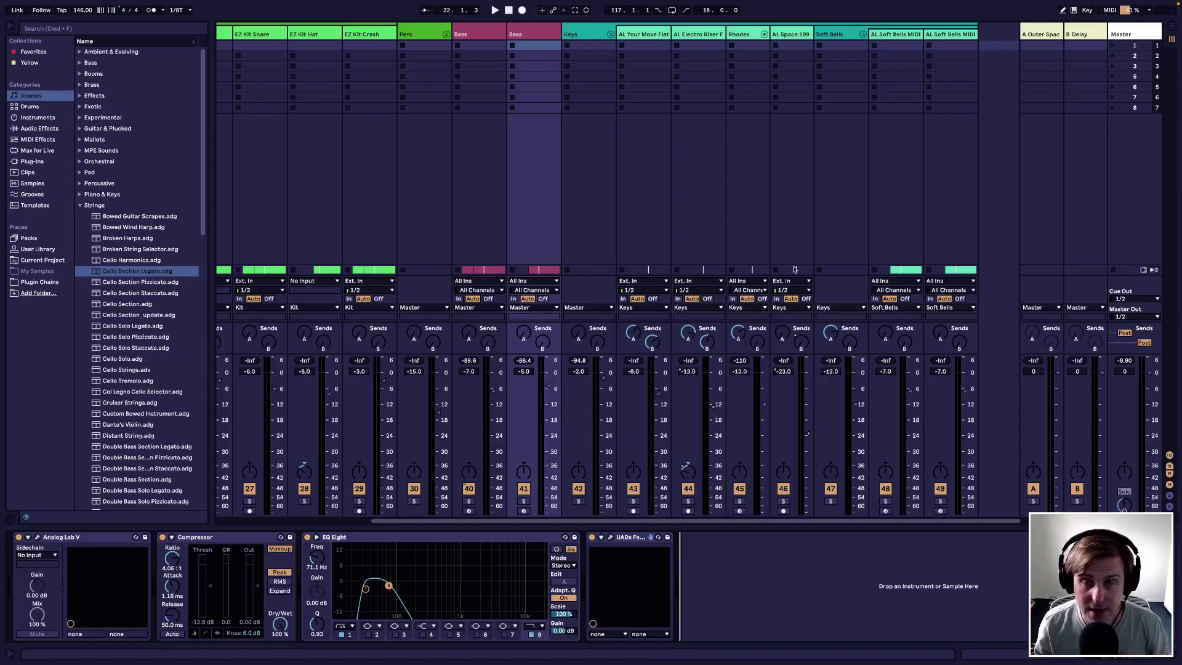
{"action": "left_click", "coordinate": [610, 35]}
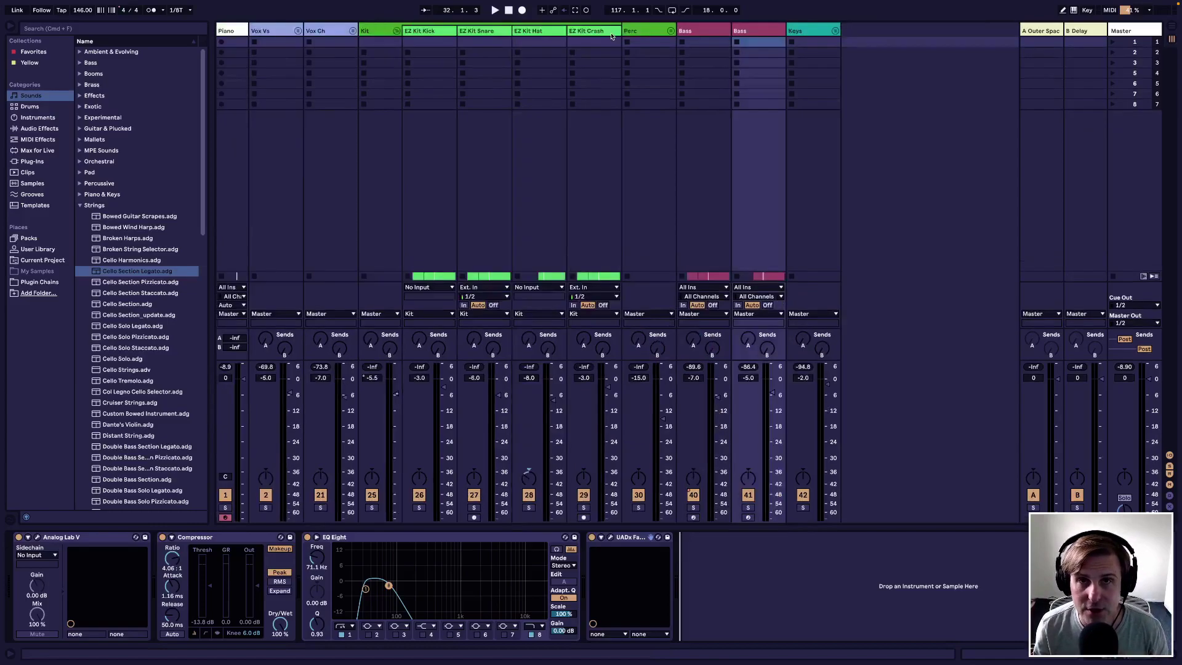
{"action": "left_click", "coordinate": [670, 31]}
{"action": "left_click", "coordinate": [670, 31]}
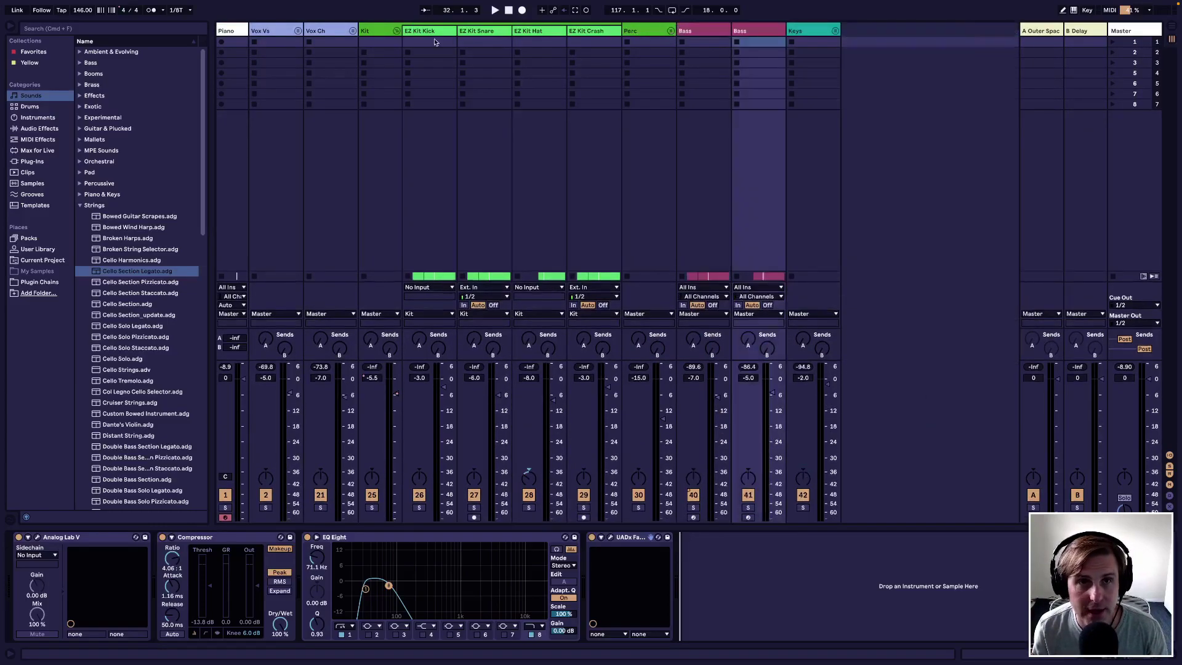
{"action": "left_click", "coordinate": [396, 31]}
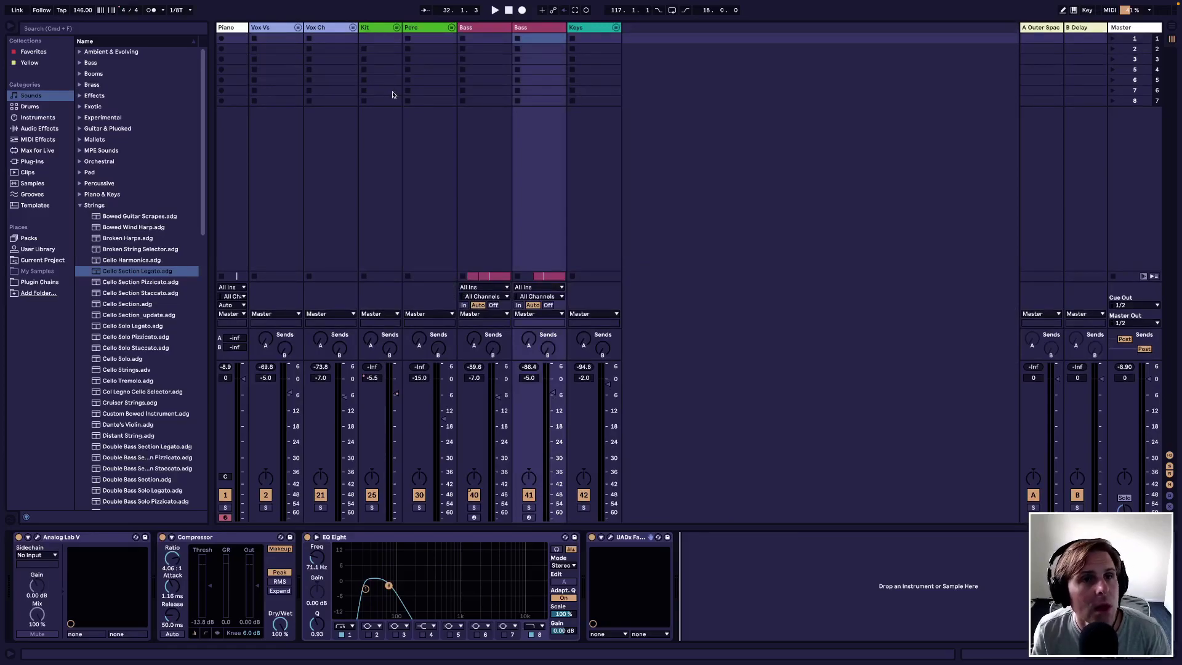
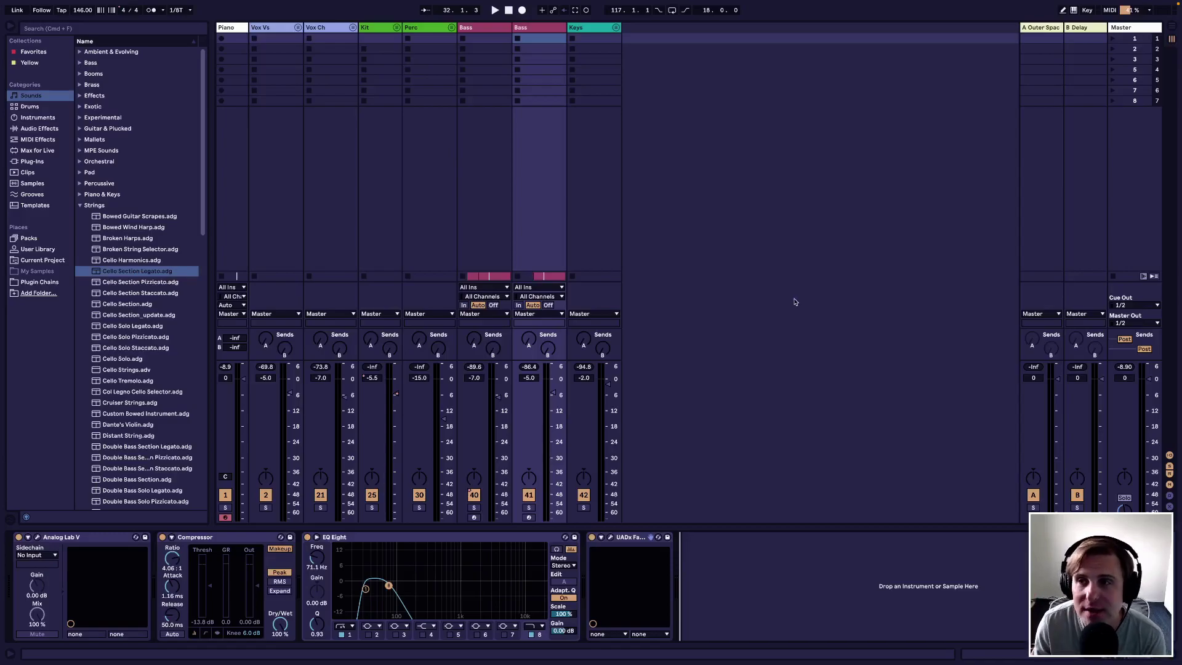
Step: Inspect the effect devices on the return tracks A Outer Space and B Delay
{"action": "left_click", "coordinate": [1038, 29]}
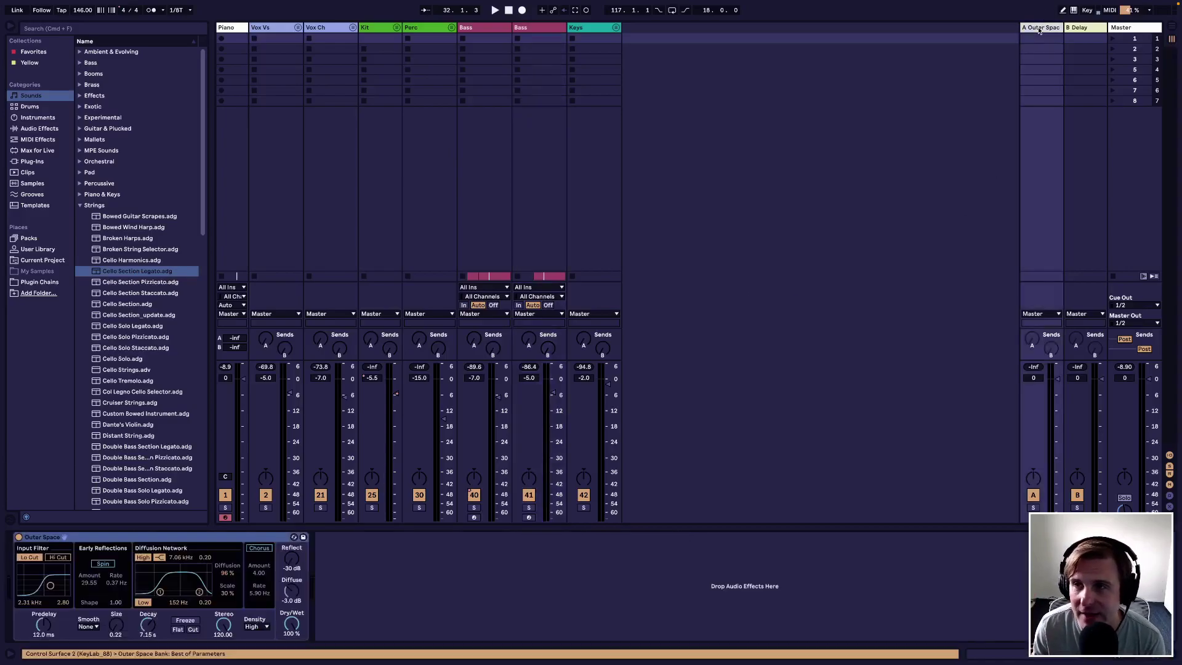
{"action": "left_click", "coordinate": [1079, 29]}
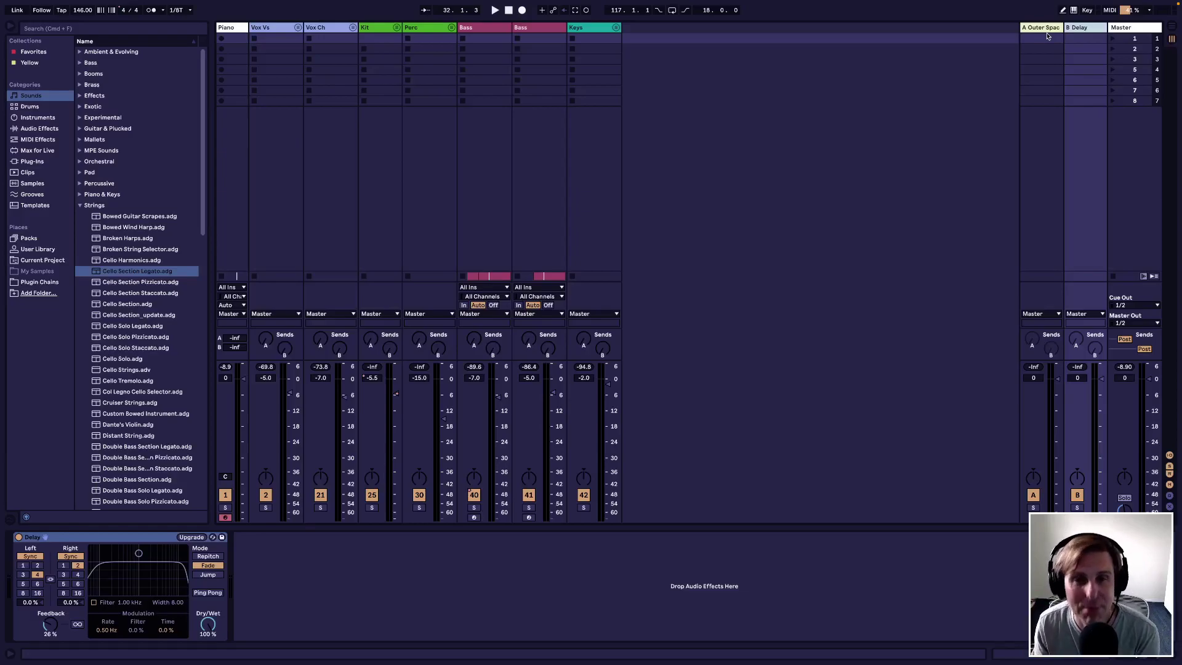
{"action": "left_click", "coordinate": [560, 573]}
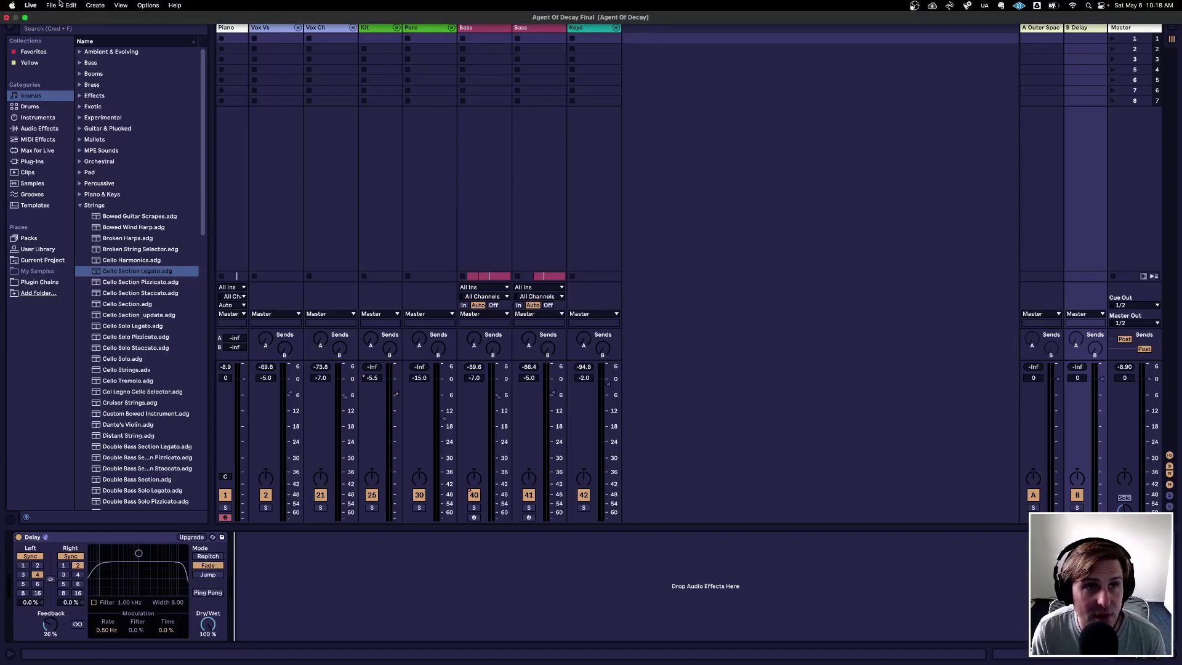
Step: Save the current Live Set as a template and name it "Full band 2" in the User Library's Templates folder
{"action": "left_click", "coordinate": [51, 5]}
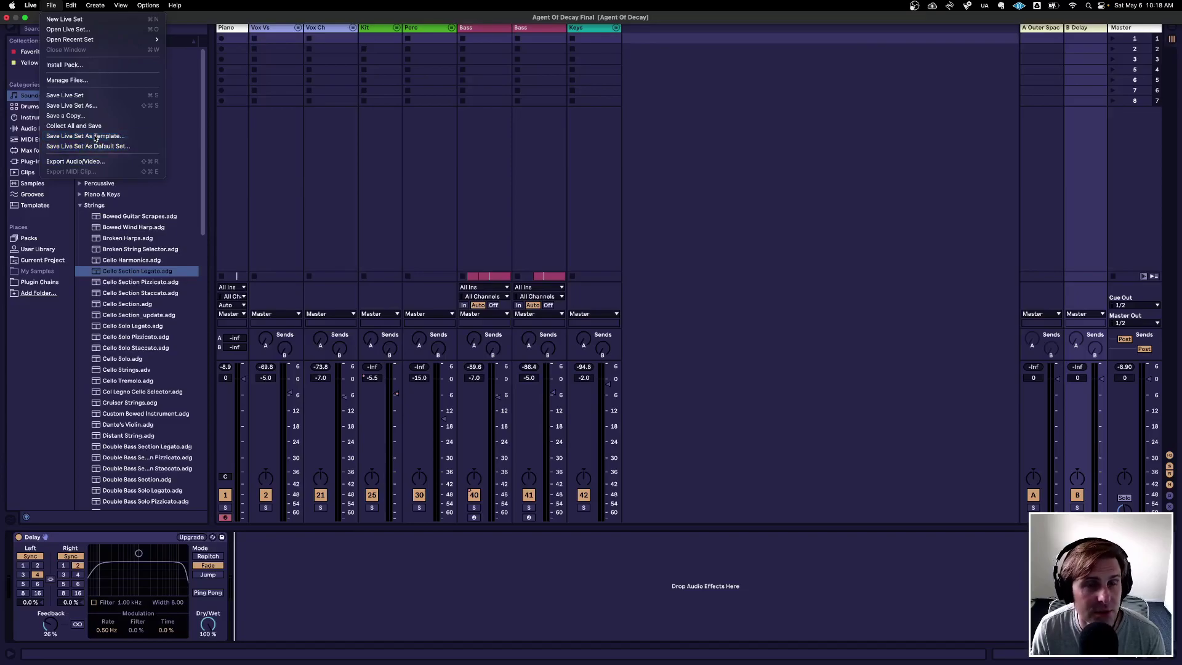
{"action": "key", "text": "Escape"}
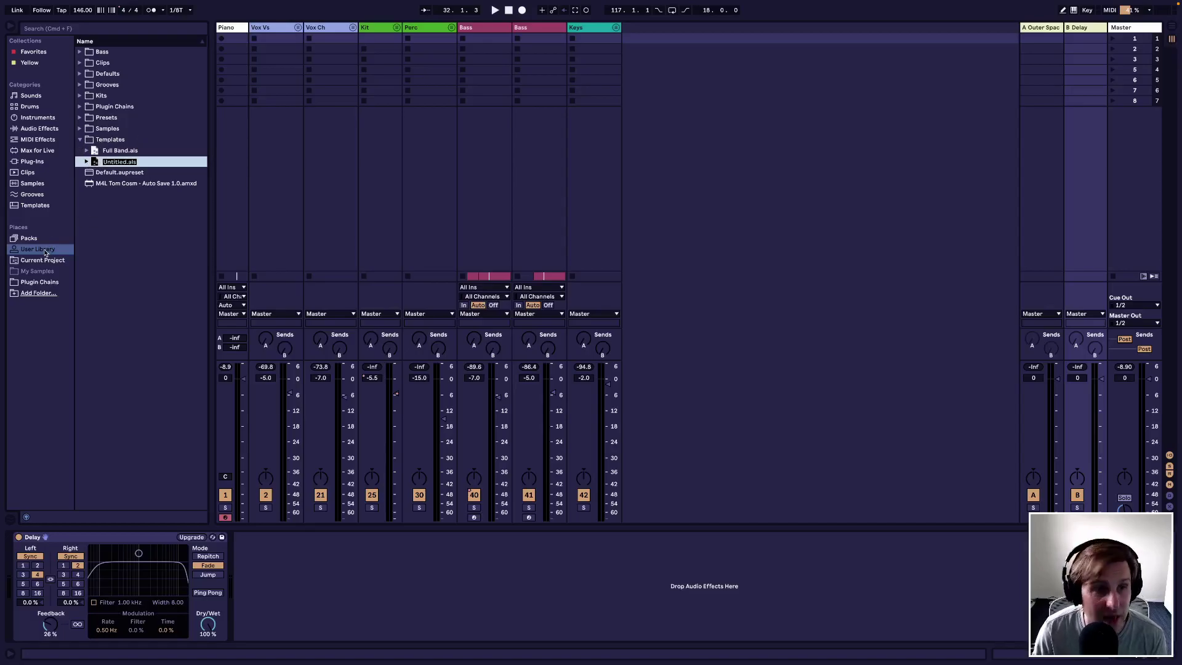
{"action": "left_click", "coordinate": [126, 163]}
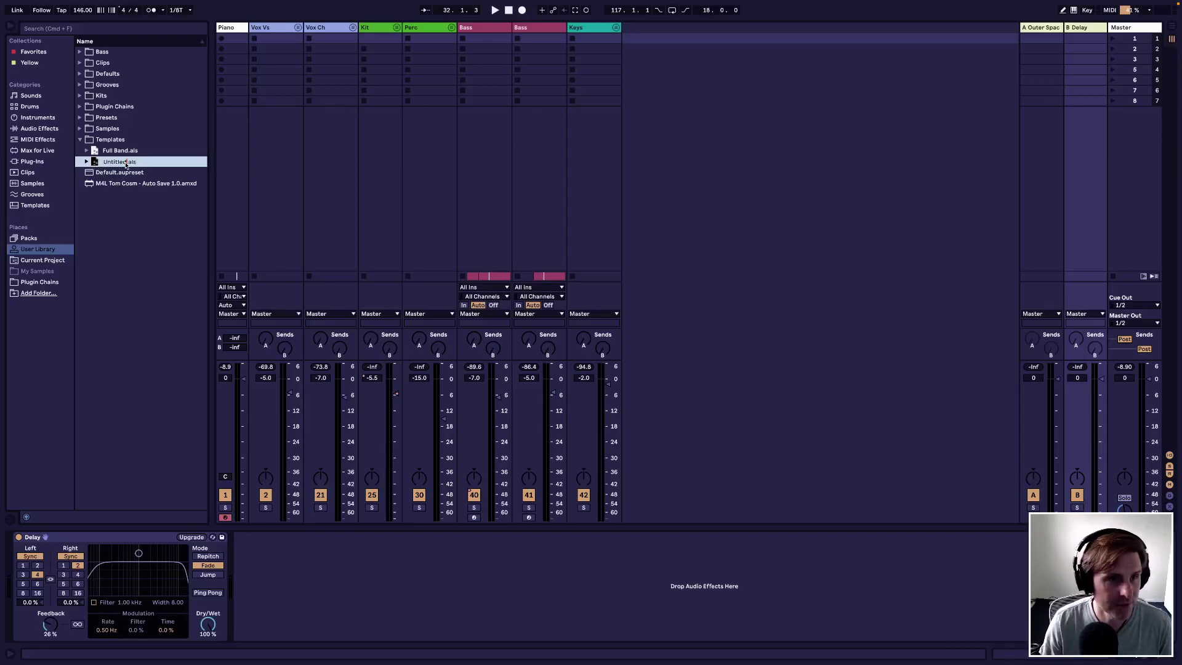
{"action": "key", "text": "alt+BackSpace"}
{"action": "type", "text": "Full band 2"}
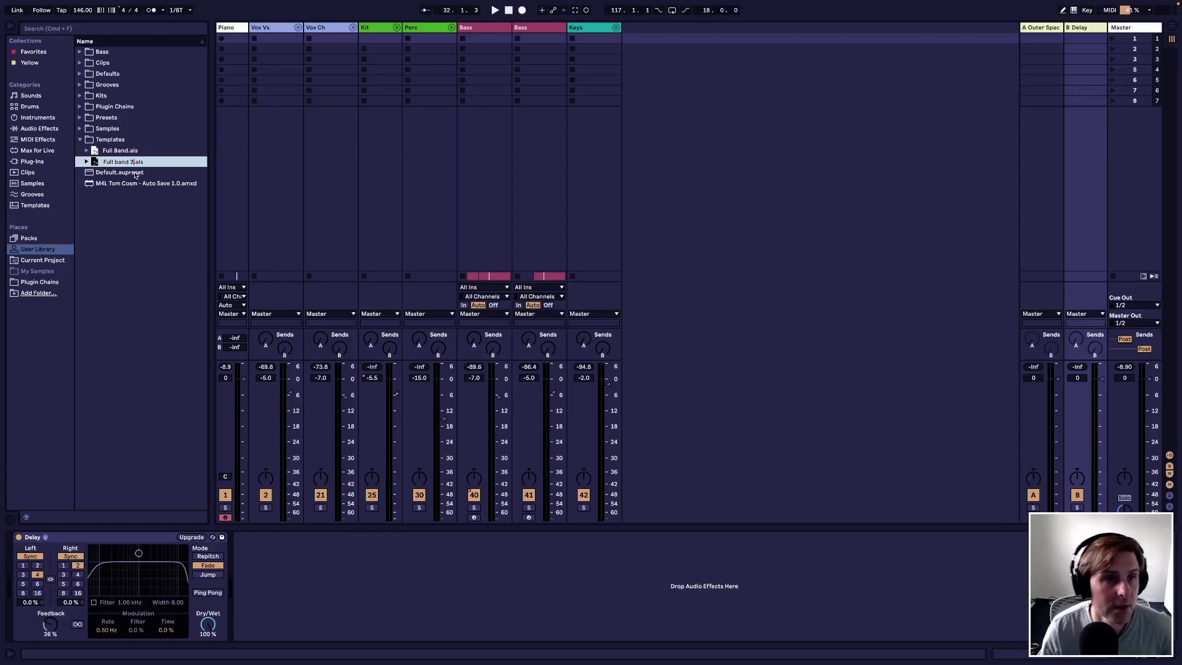
{"action": "key", "text": "Return"}
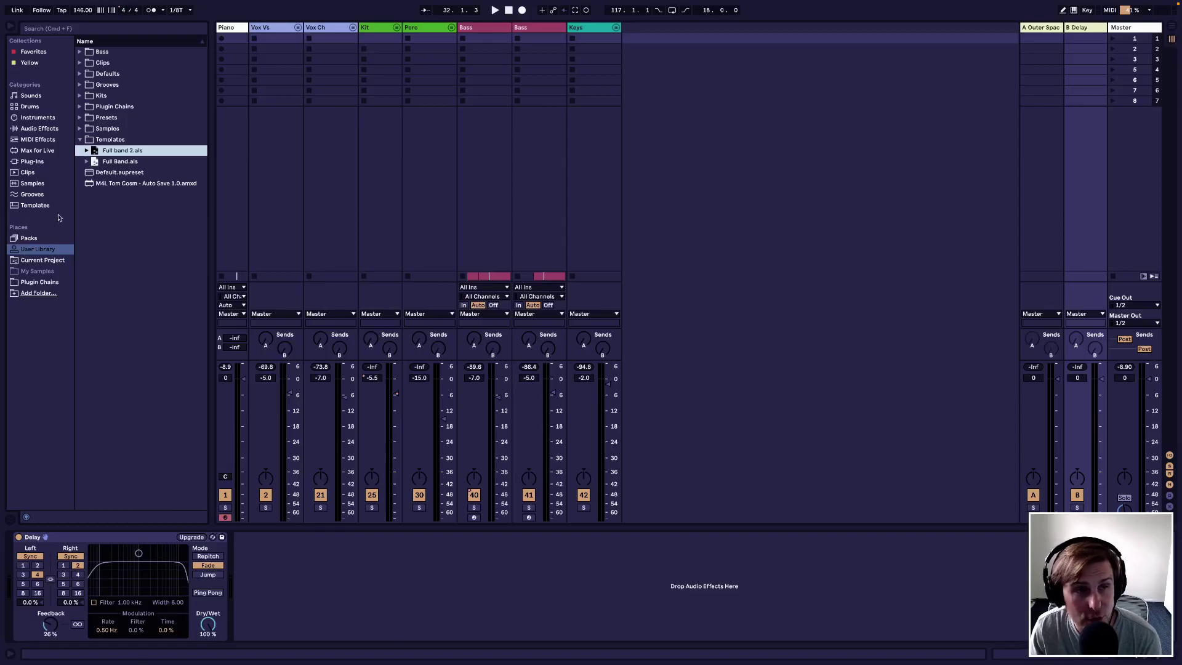
Step: Review the saved sets in the browser's Templates category, and return to Sounds with its Strings folder collapsed
{"action": "left_click", "coordinate": [81, 140]}
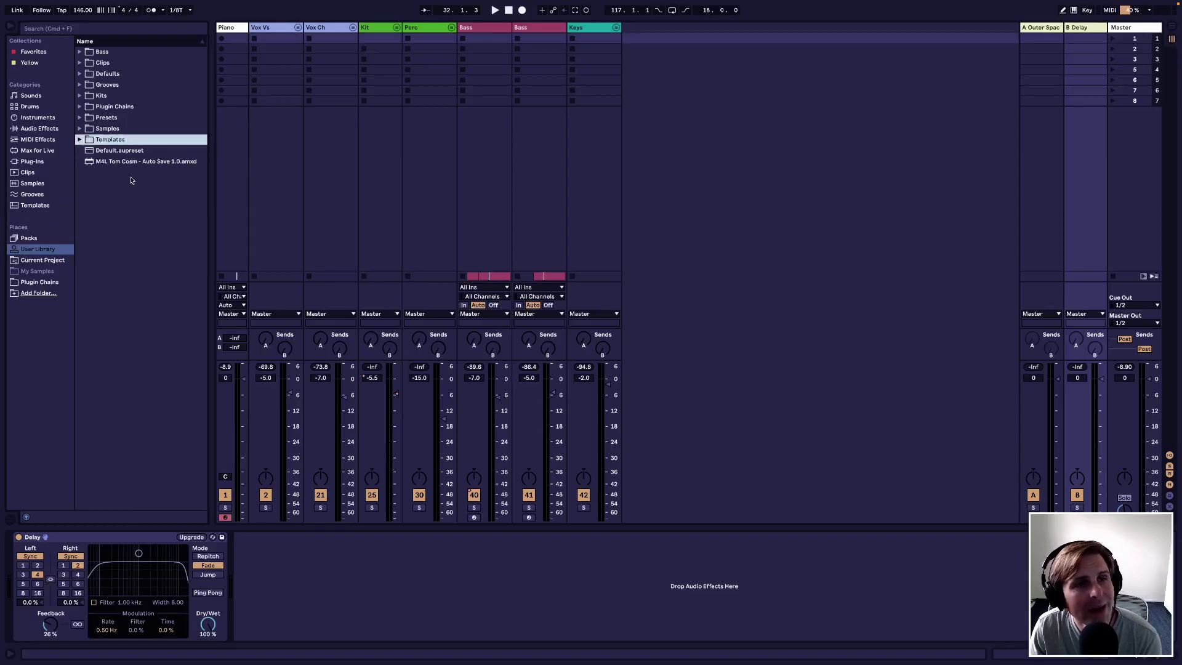
{"action": "left_click", "coordinate": [22, 208]}
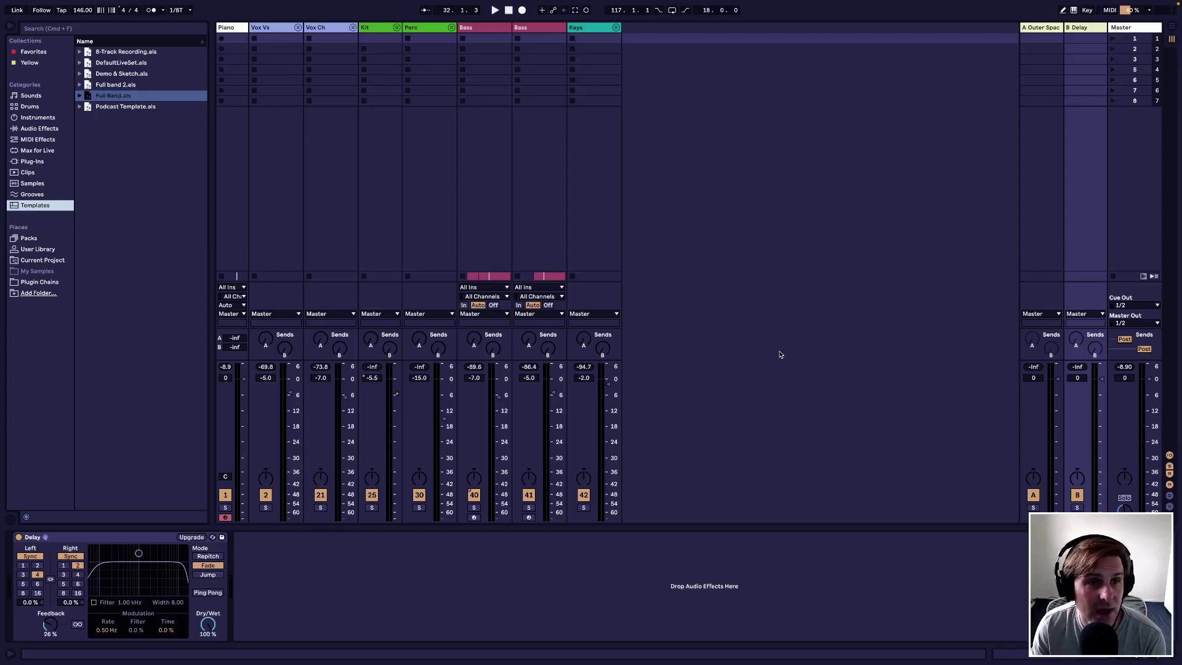
{"action": "left_click", "coordinate": [32, 96]}
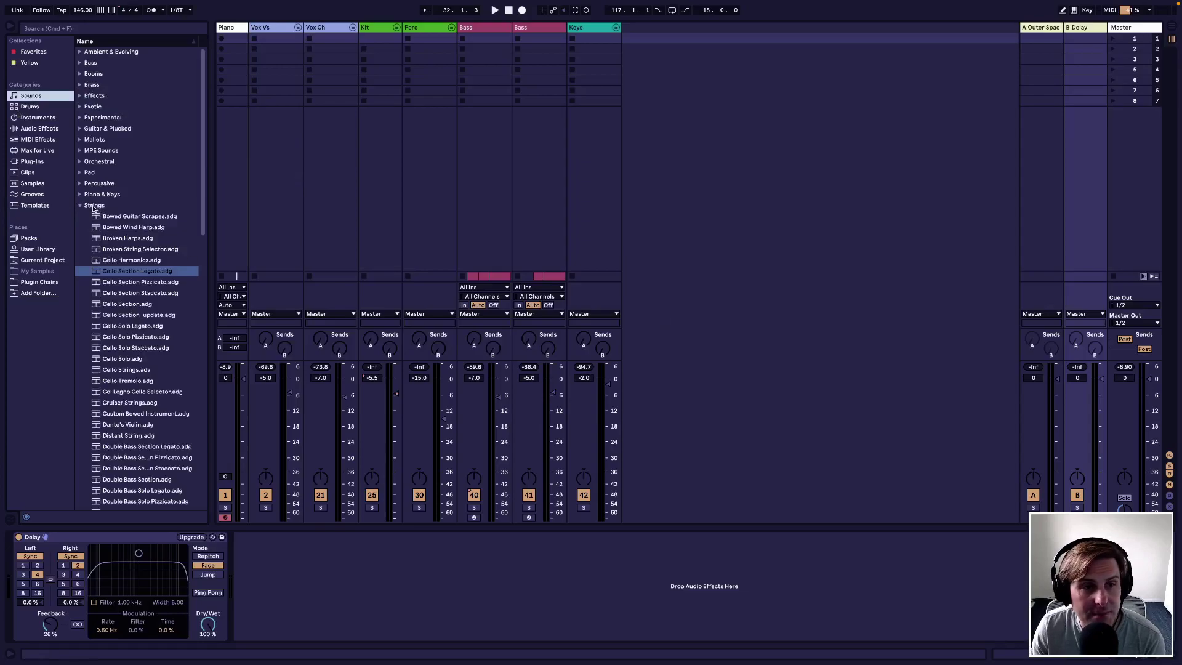
{"action": "key", "text": "Left"}
{"action": "left_click", "coordinate": [778, 312]}
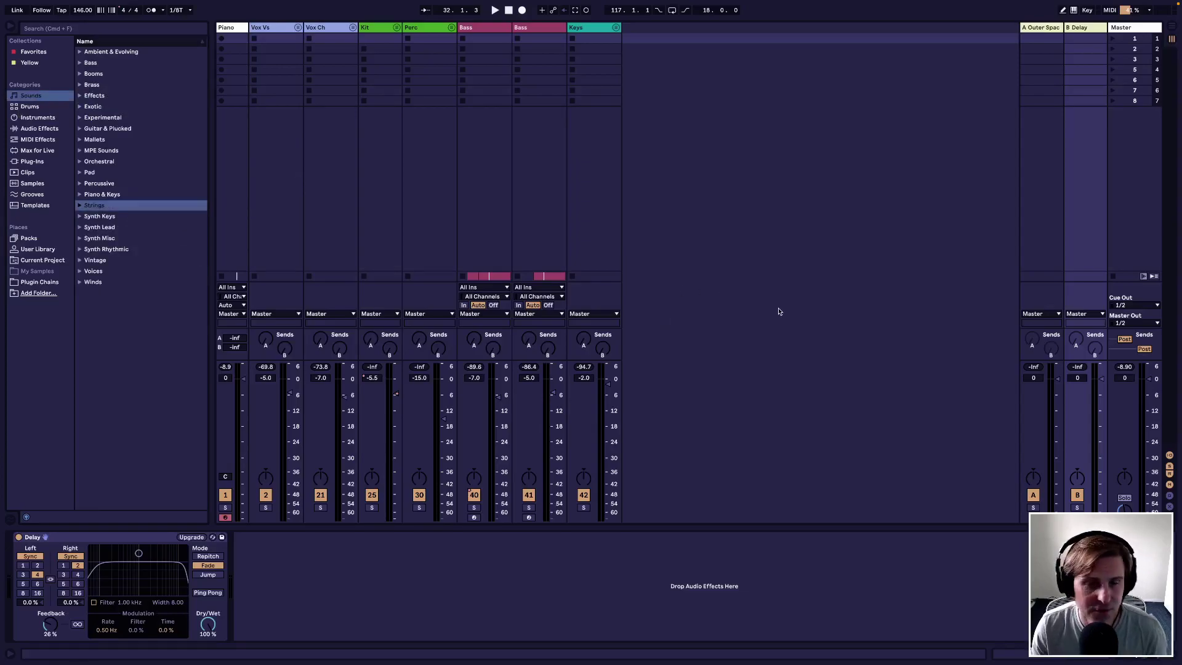
Step: Compare the song's track layout in Arrangement and Session Views with the Vox Vs group selected, ending in Arrangement View
{"action": "key", "text": "Tab"}
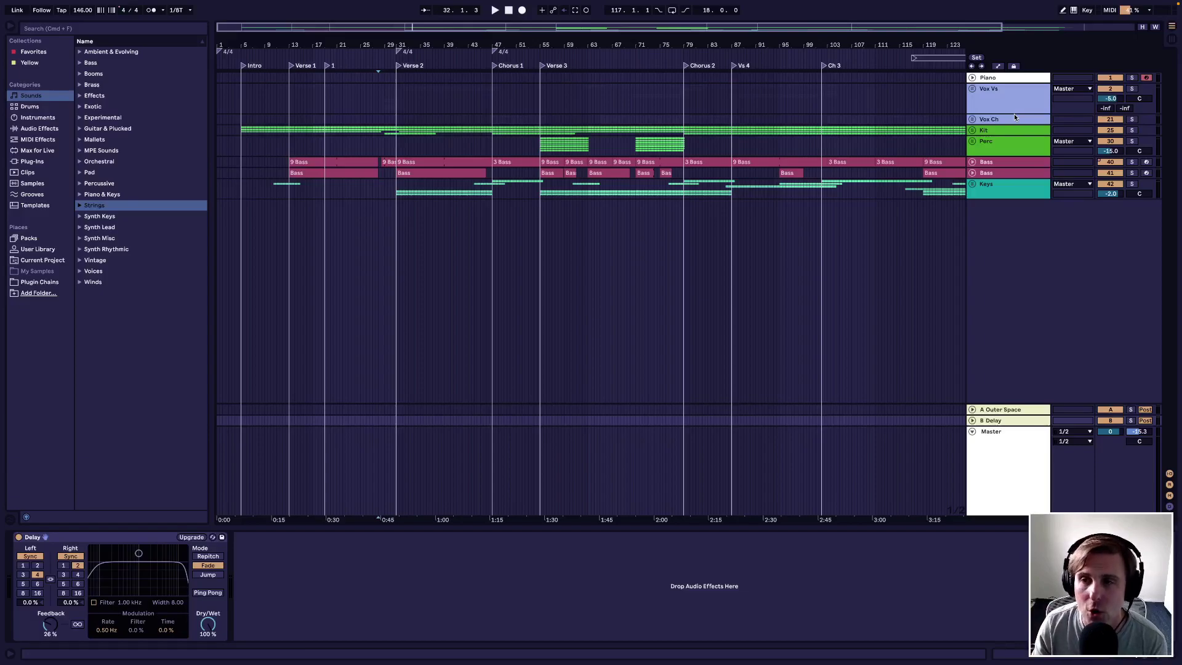
{"action": "left_click", "coordinate": [997, 106]}
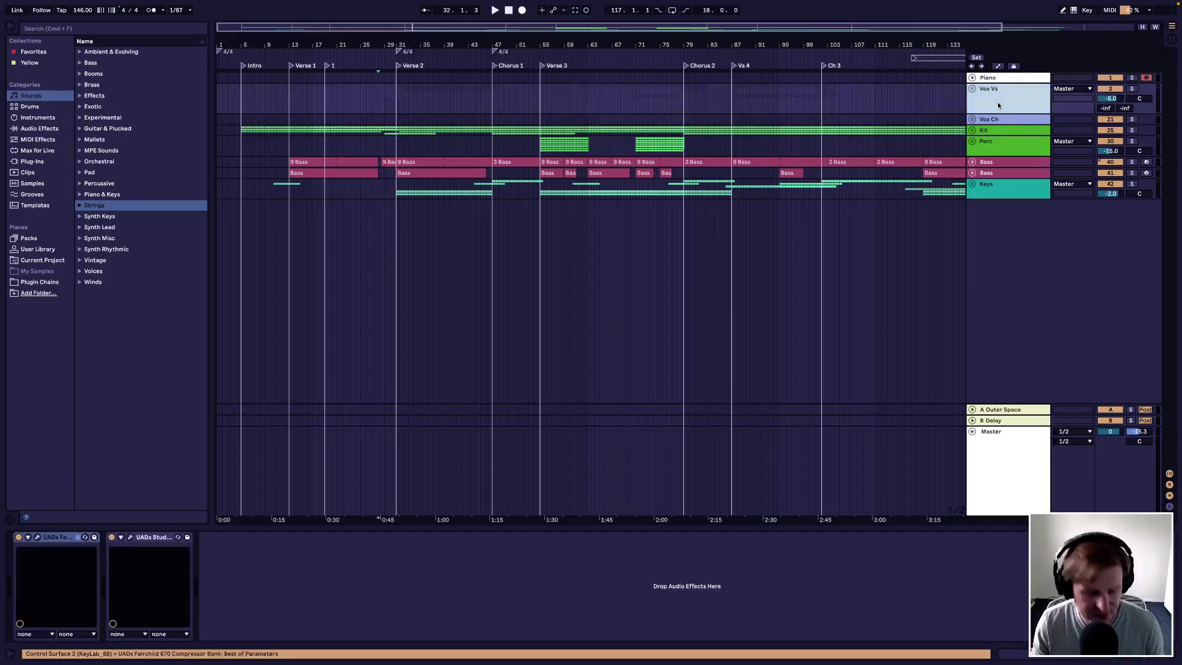
{"action": "key", "text": "Tab"}
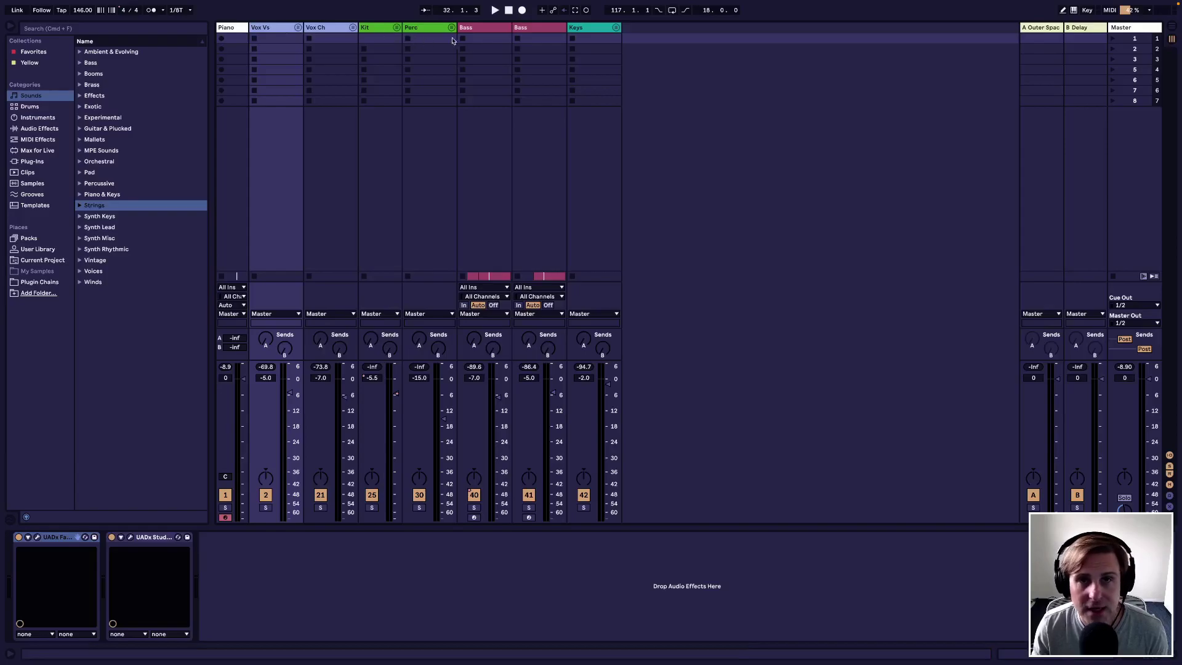
{"action": "key", "text": "Tab"}
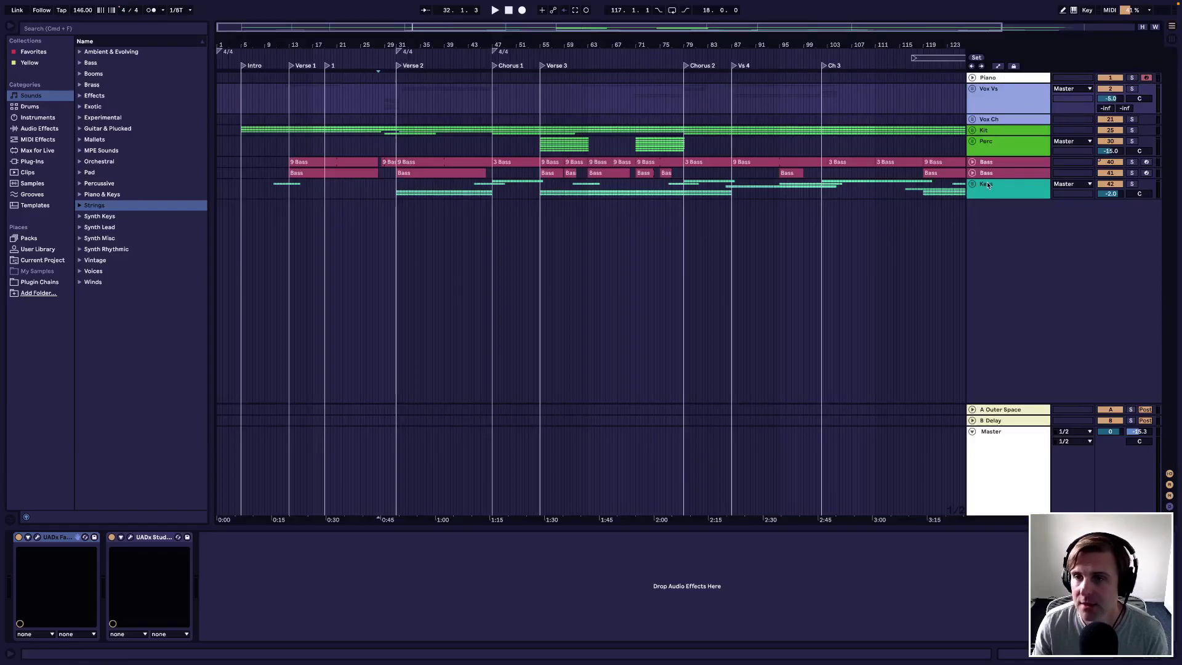
Step: Unfold the Vox Vs group to examine its vocal clips across the full song timeline, and fold it again
{"action": "left_click", "coordinate": [972, 88]}
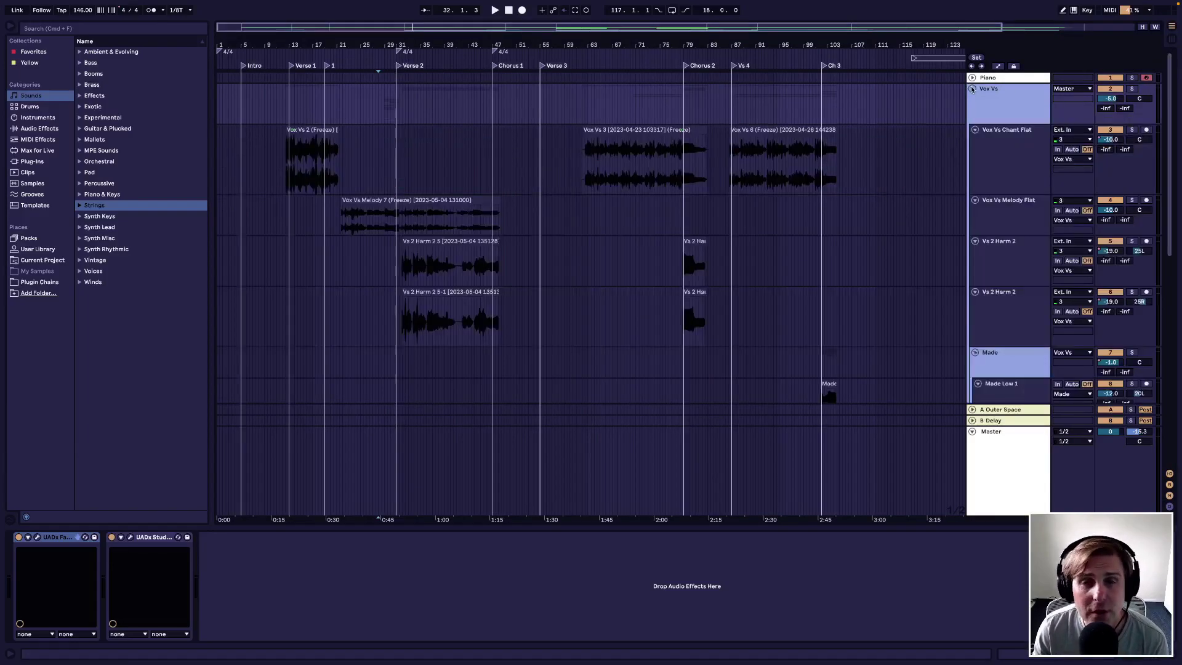
{"action": "scroll", "coordinate": [406, 220], "scroll_direction": "up", "scroll_amount": 2}
{"action": "scroll", "coordinate": [406, 220], "scroll_direction": "down", "scroll_amount": 5}
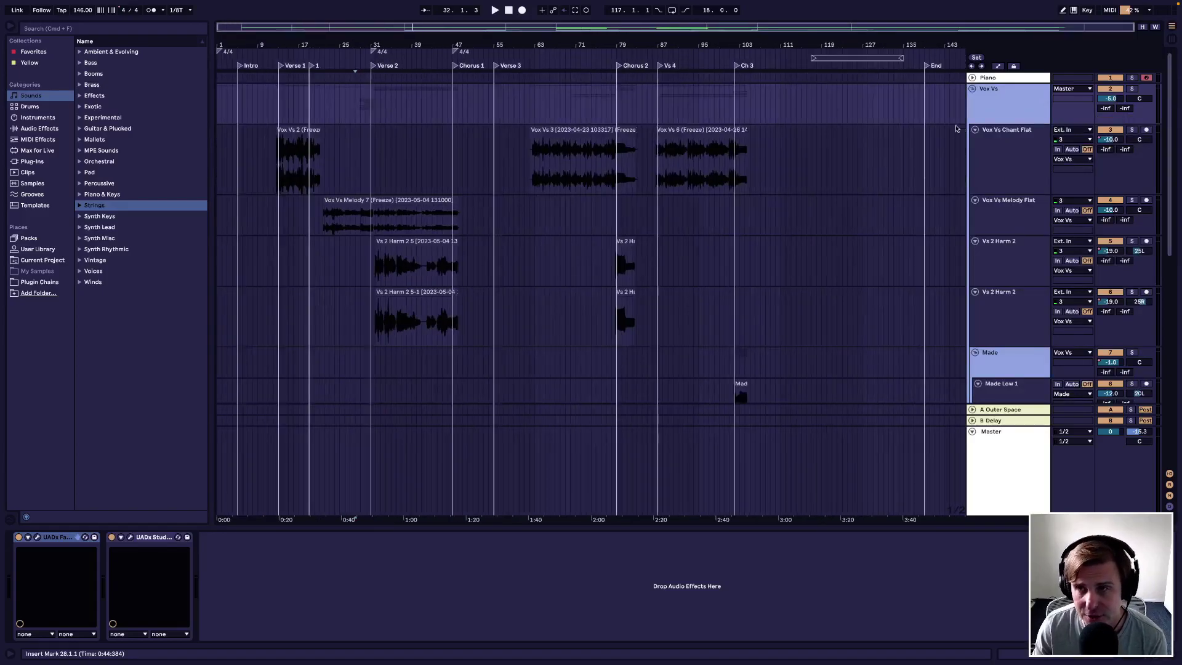
{"action": "left_click", "coordinate": [972, 89]}
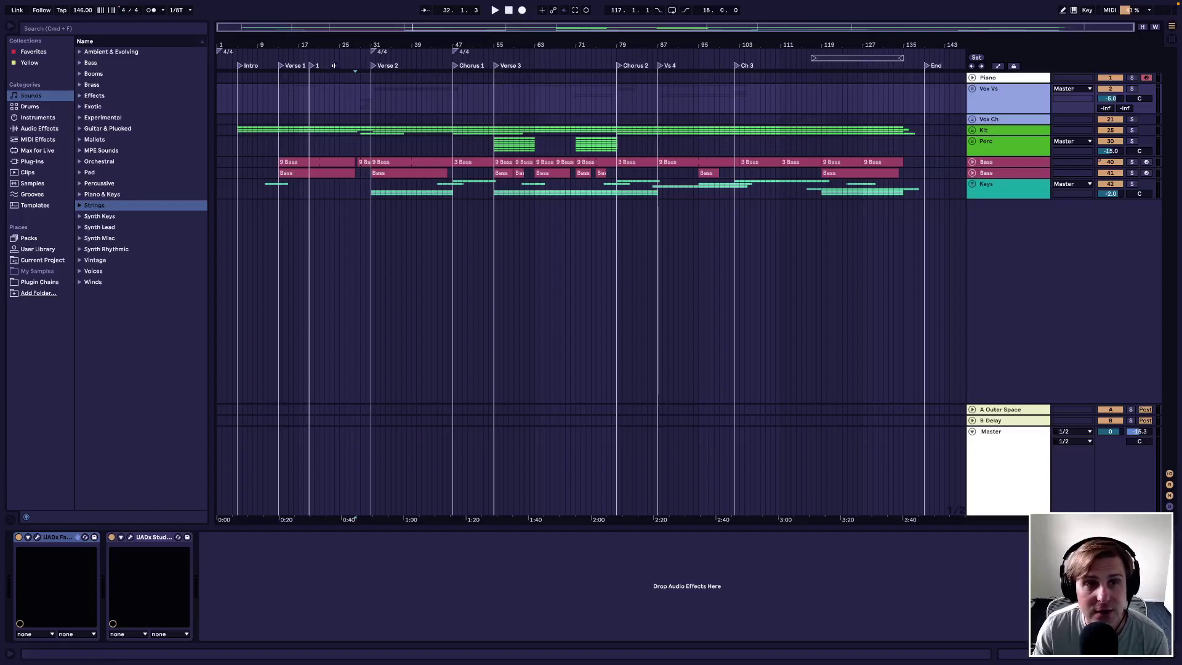
Step: Add a locator named "theis is" at 24.3.1, between the 1 and Verse 2 locators
{"action": "right_click", "coordinate": [336, 68]}
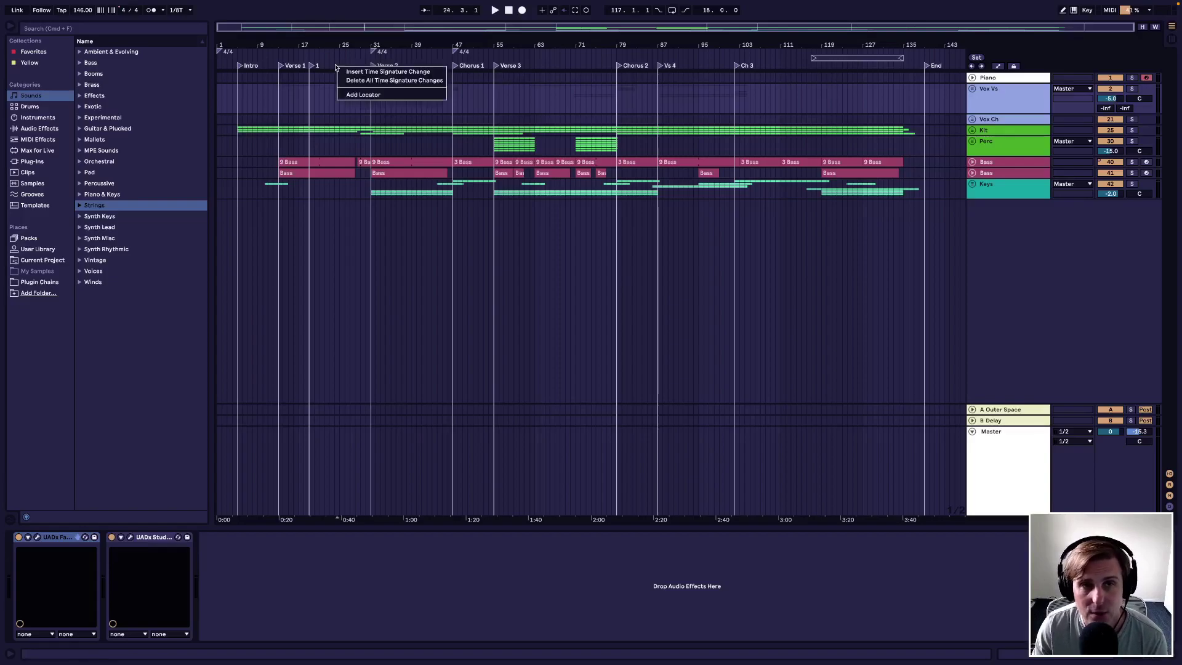
{"action": "left_click", "coordinate": [358, 96]}
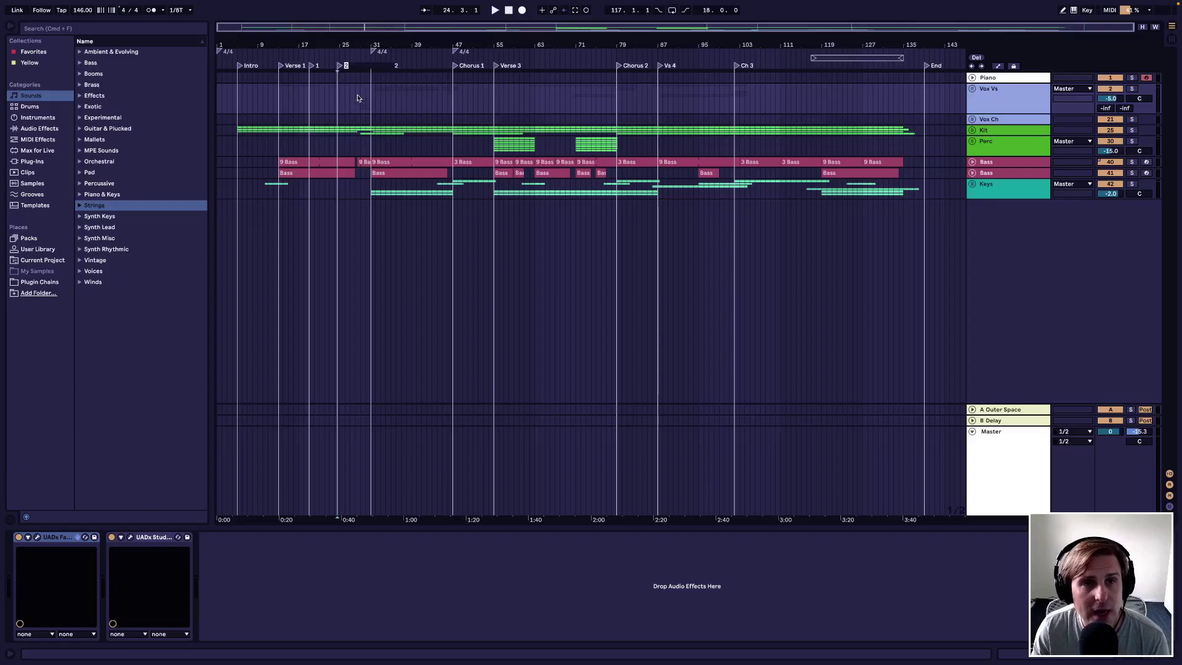
{"action": "type", "text": "theus"}
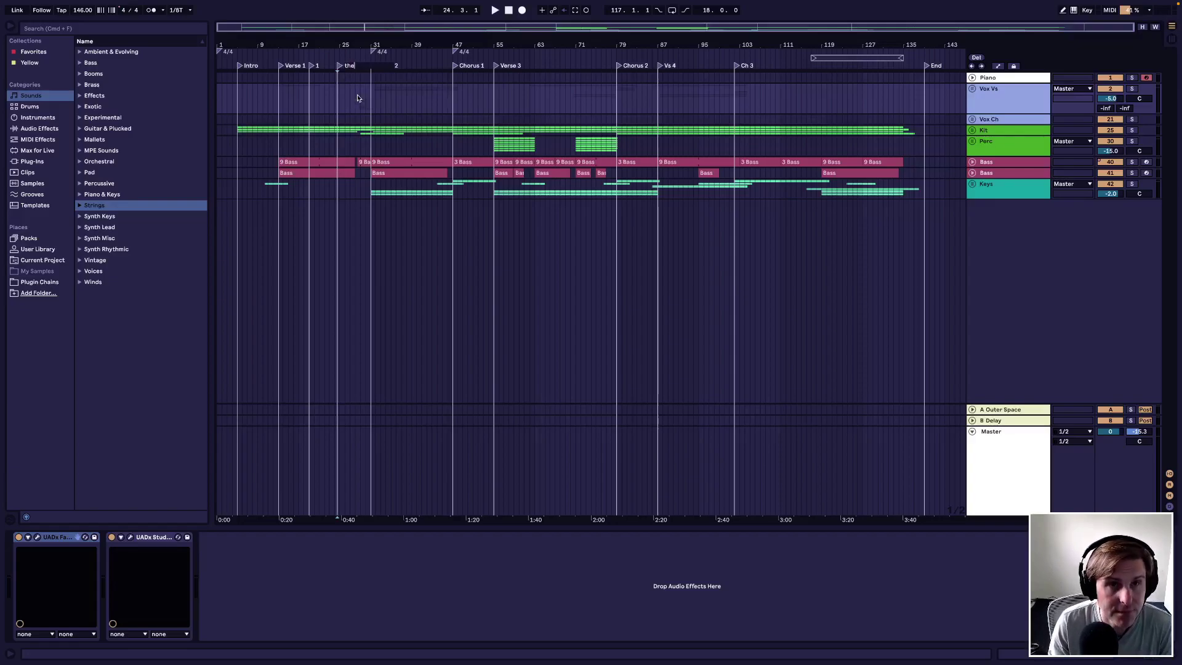
{"action": "key", "text": "BackSpace"}
{"action": "key", "text": "BackSpace"}
{"action": "type", "text": "is is"}
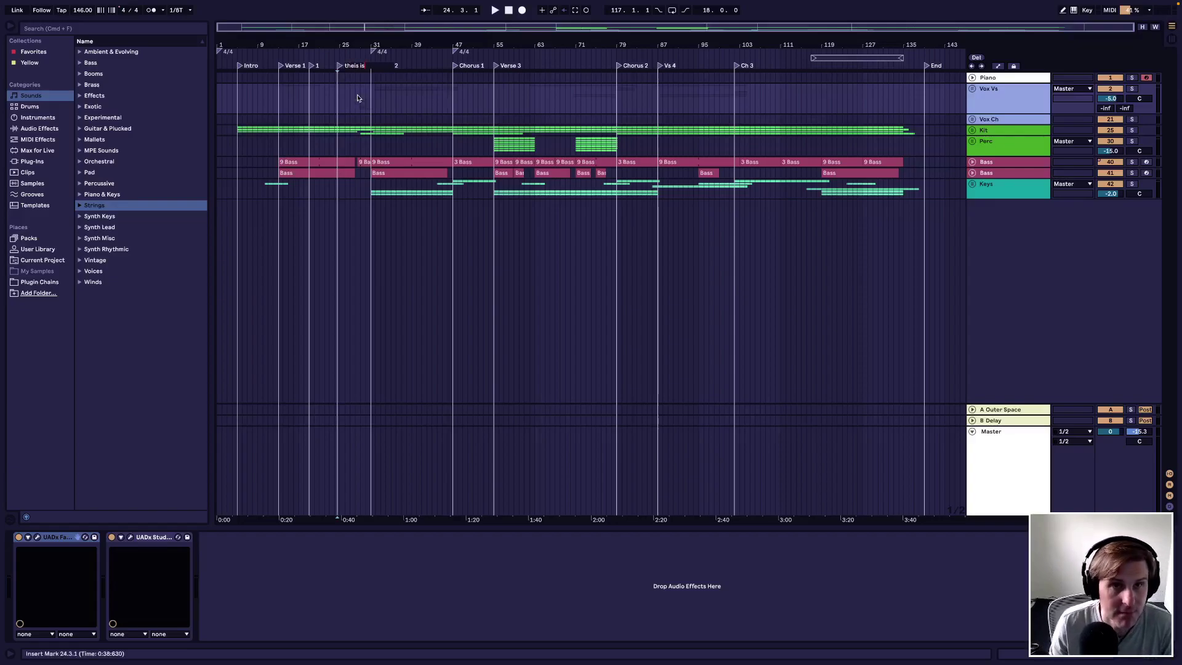
{"action": "key", "text": "Return"}
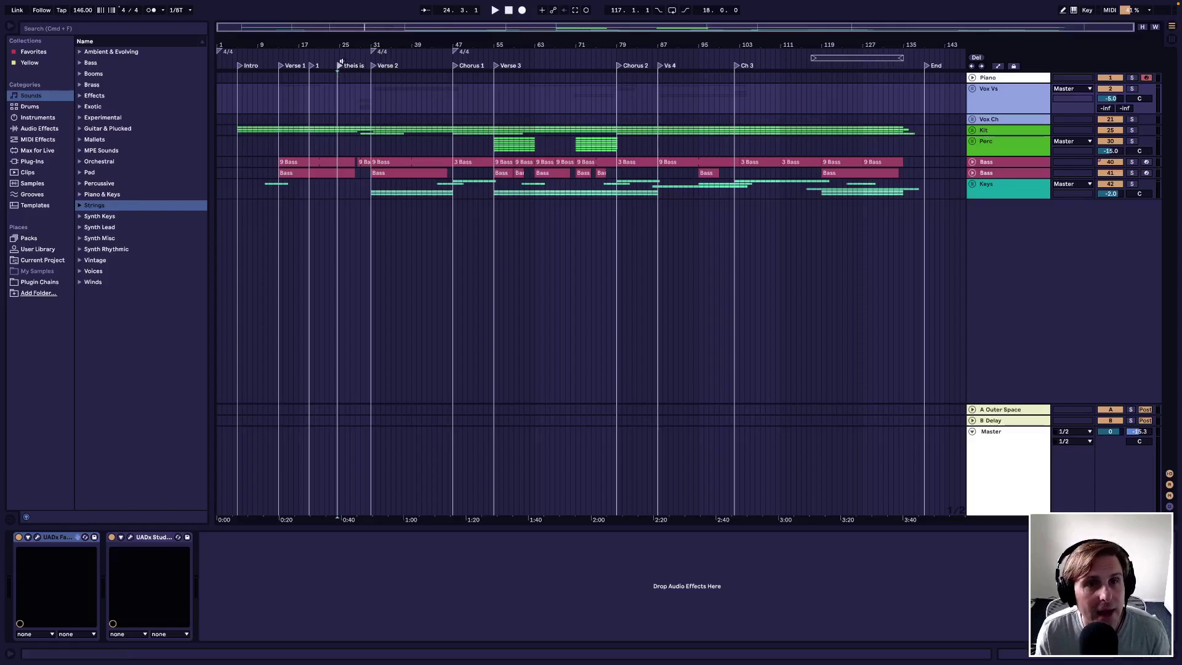
Step: Delete the "theis is" locator, and look at the time signature and locator options at 65.3.1 in Verse 3
{"action": "right_click", "coordinate": [348, 66]}
{"action": "left_click", "coordinate": [368, 72]}
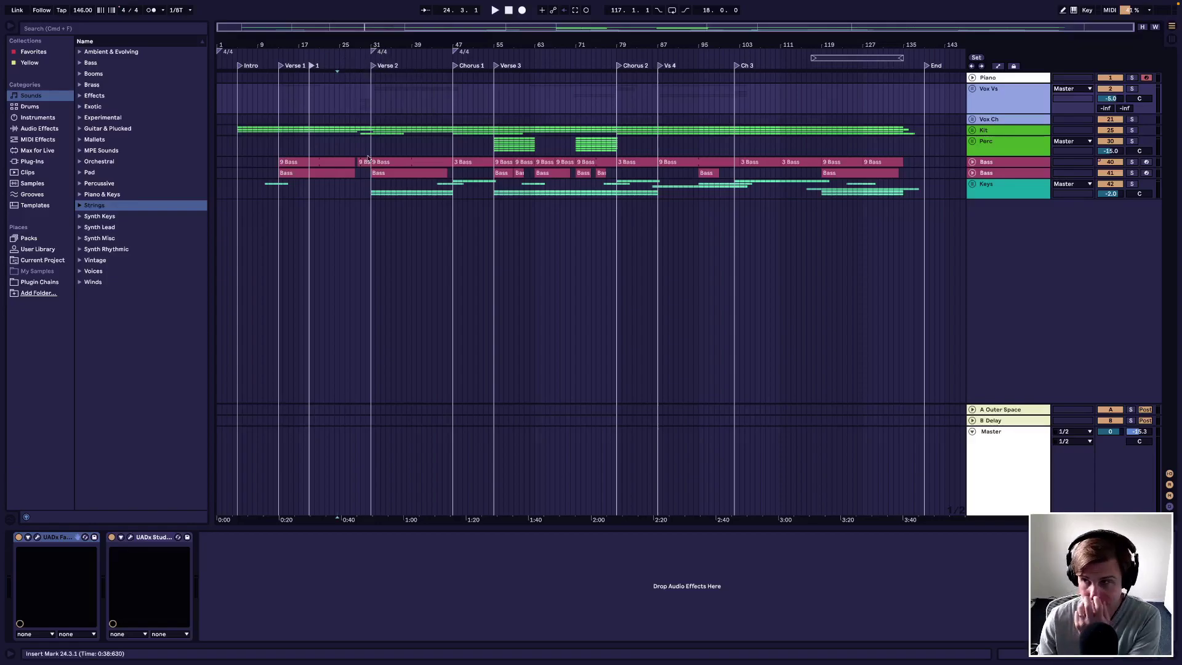
{"action": "right_click", "coordinate": [547, 57]}
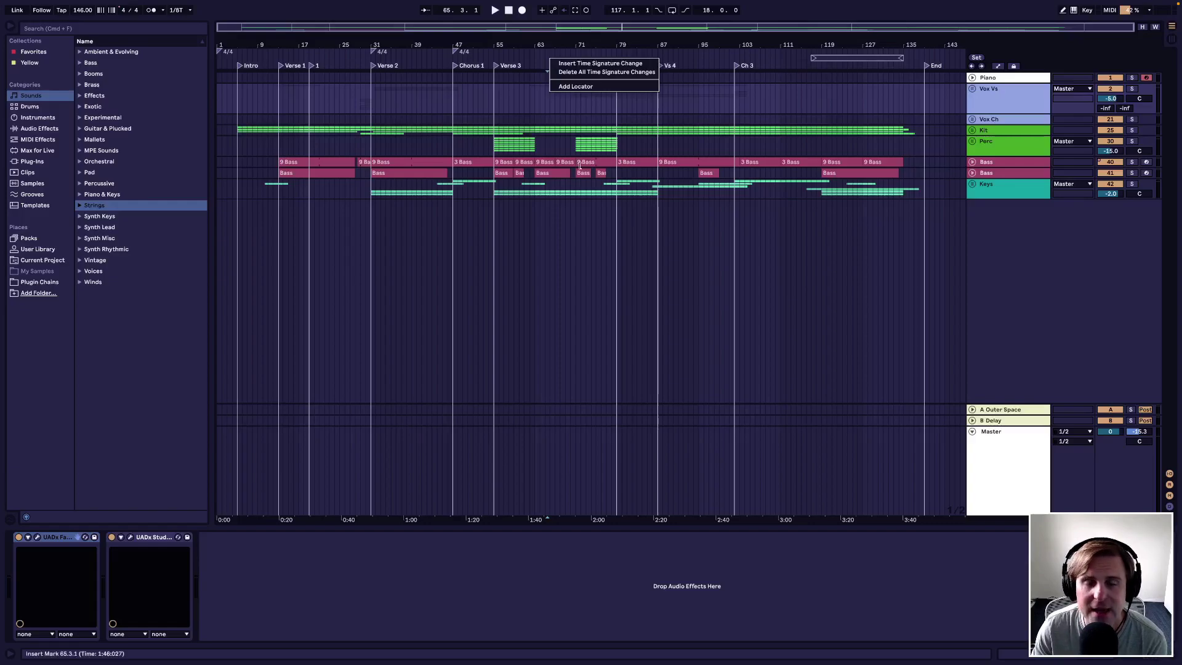
{"action": "left_click", "coordinate": [577, 218]}
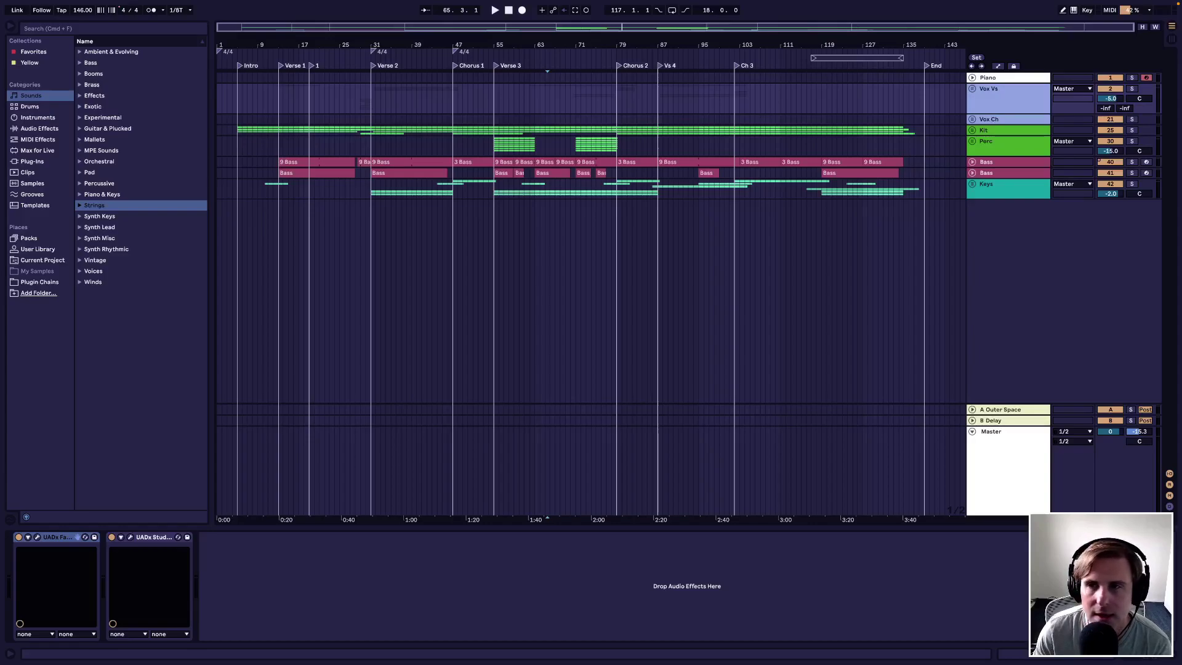
Step: Unfold the Perc group in Arrangement View and compare its clap tracks with their Session View mixer channels
{"action": "left_click", "coordinate": [973, 142]}
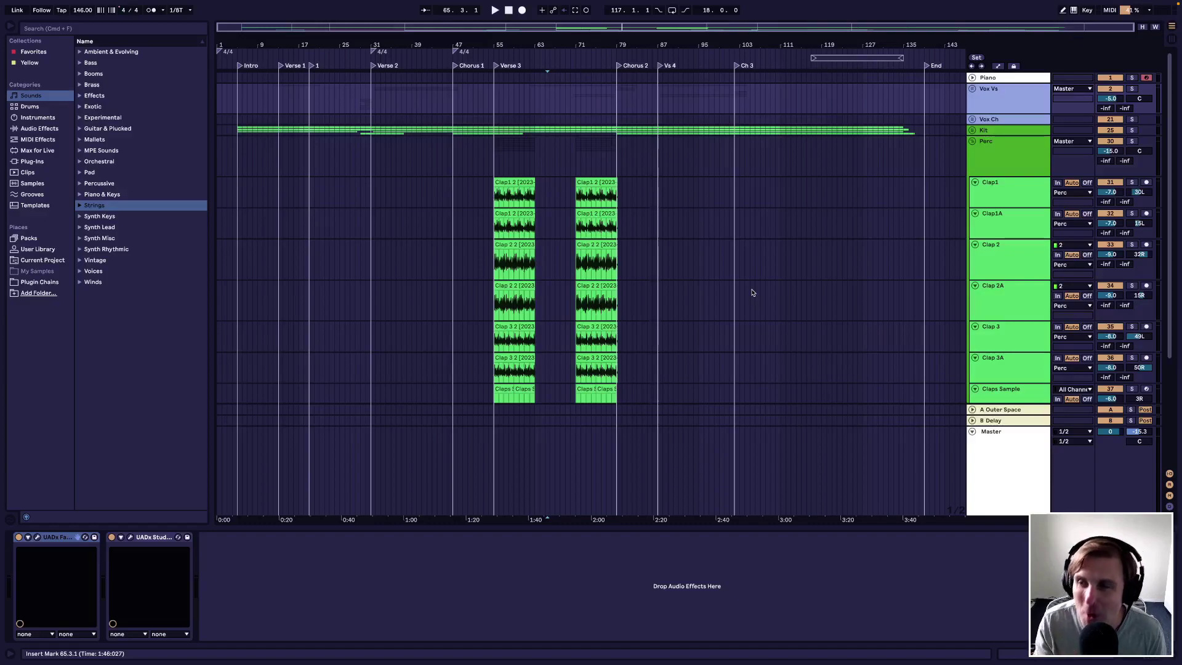
{"action": "key", "text": "Tab"}
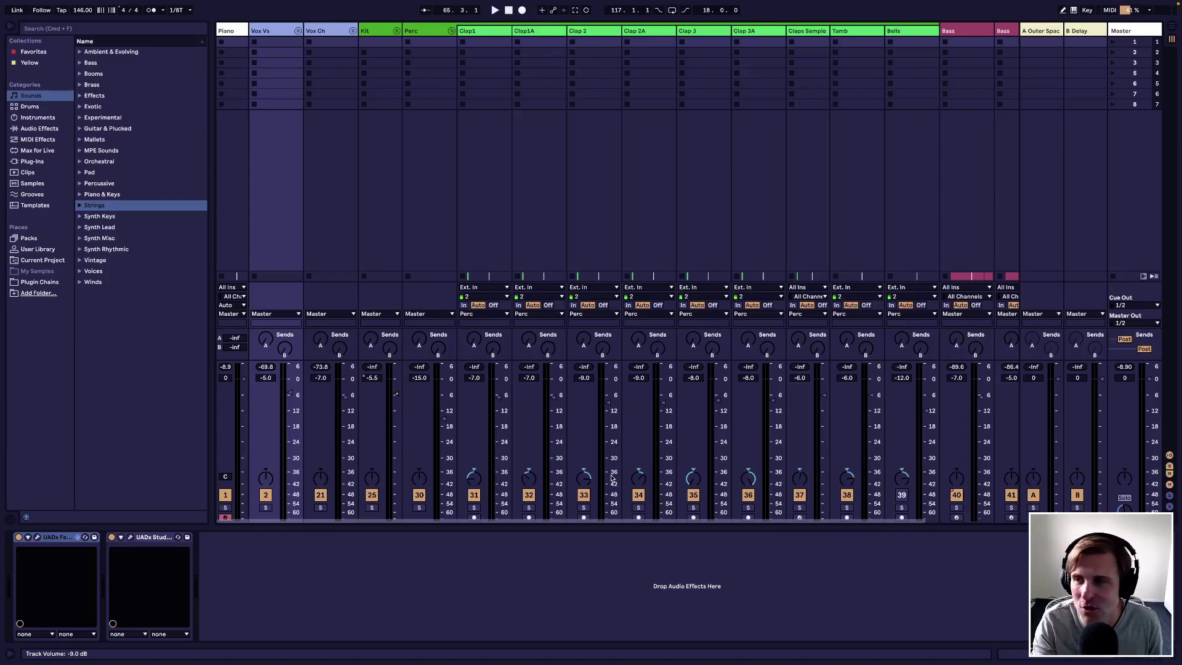
{"action": "key", "text": "Tab"}
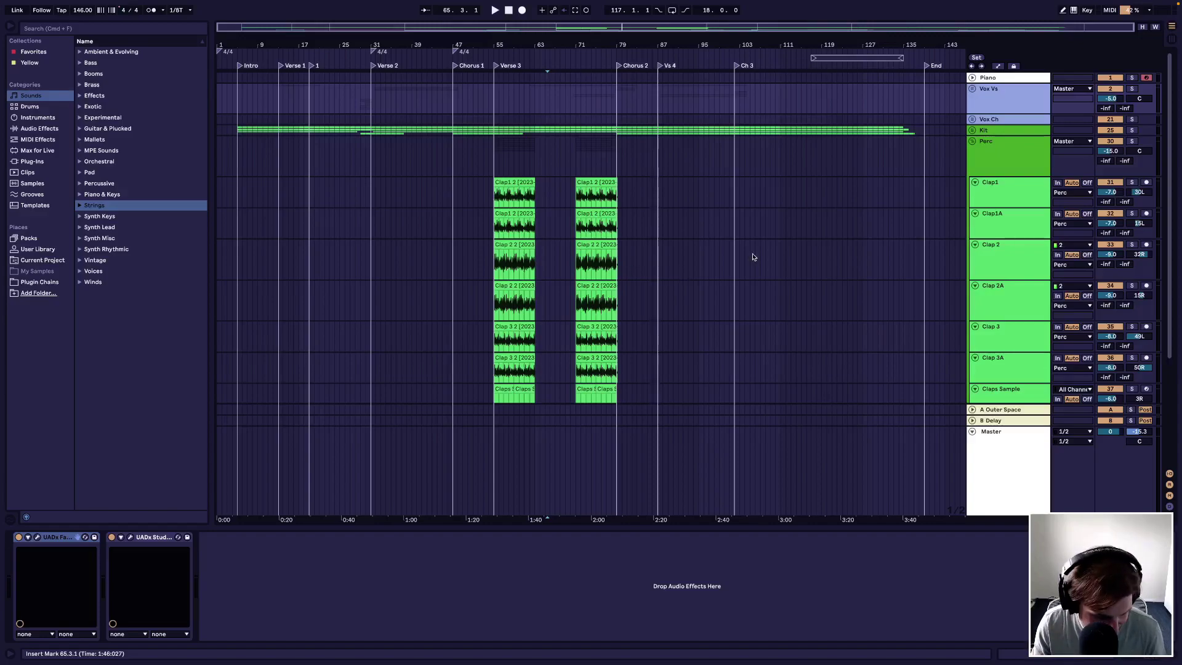
Step: Show the automation lanes and set the Perc group's lane to the Mixer's Track Volume
{"action": "key", "text": "a"}
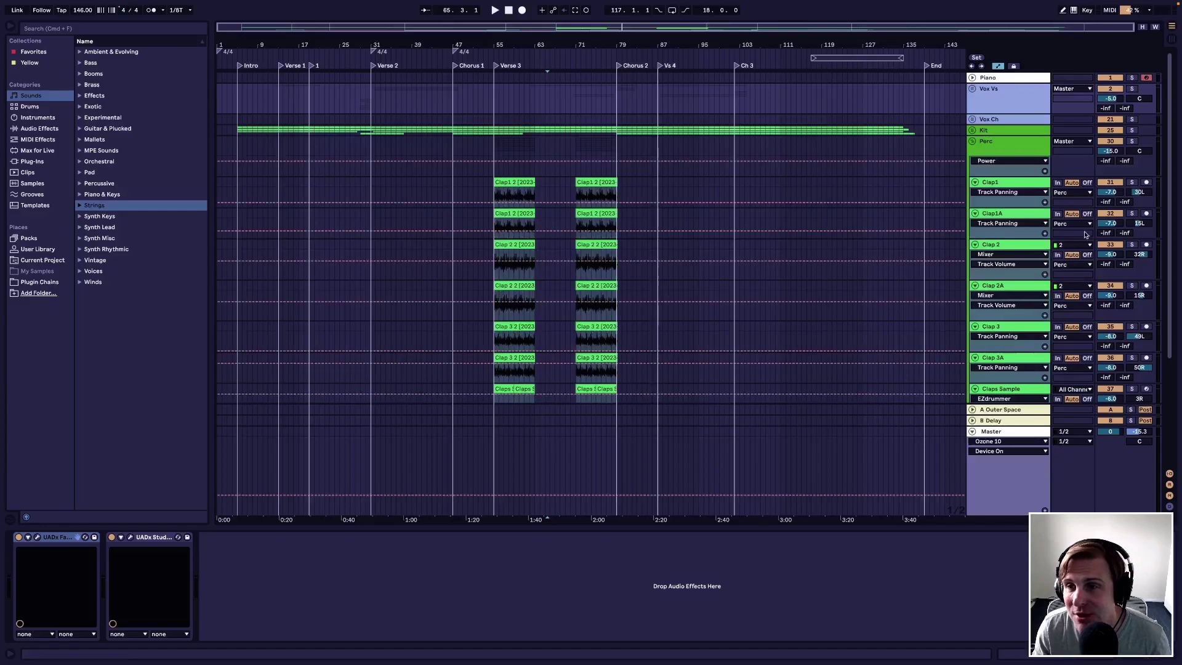
{"action": "key", "text": "super+z"}
{"action": "left_click", "coordinate": [987, 162]}
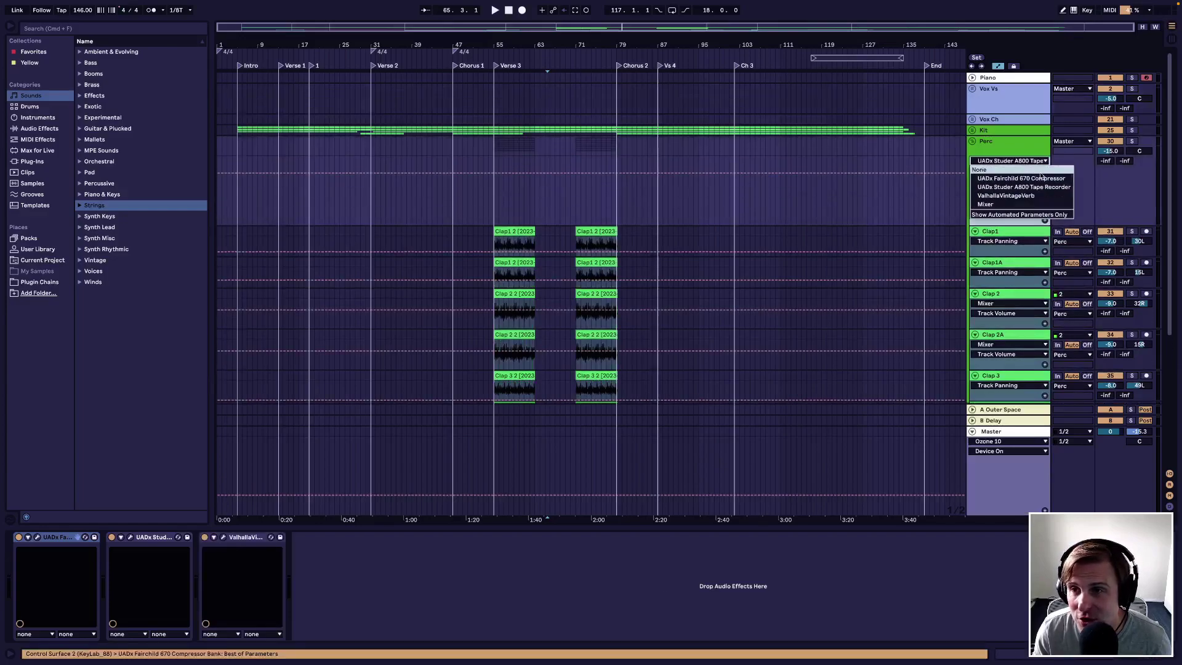
{"action": "left_click", "coordinate": [990, 204]}
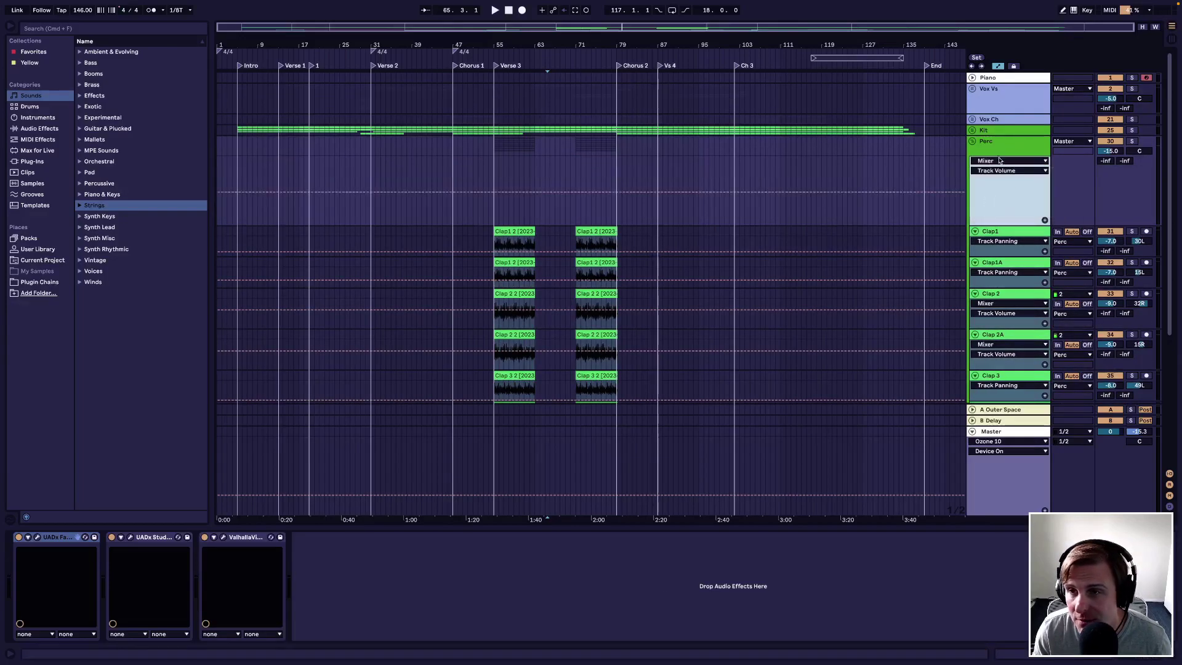
Step: Try adding volume automation points on the Perc group near Chorus 2, undo them, and hide the automation lanes
{"action": "left_click", "coordinate": [590, 192]}
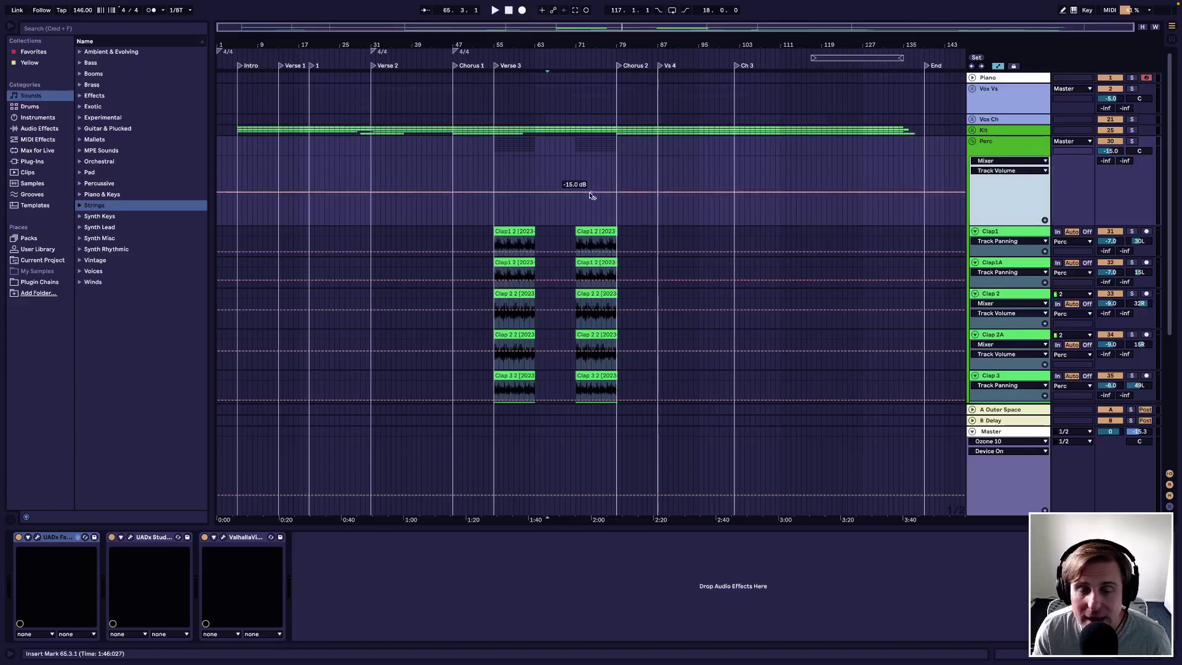
{"action": "left_click", "coordinate": [623, 189]}
{"action": "key", "text": "super+z"}
{"action": "key", "text": "super+z"}
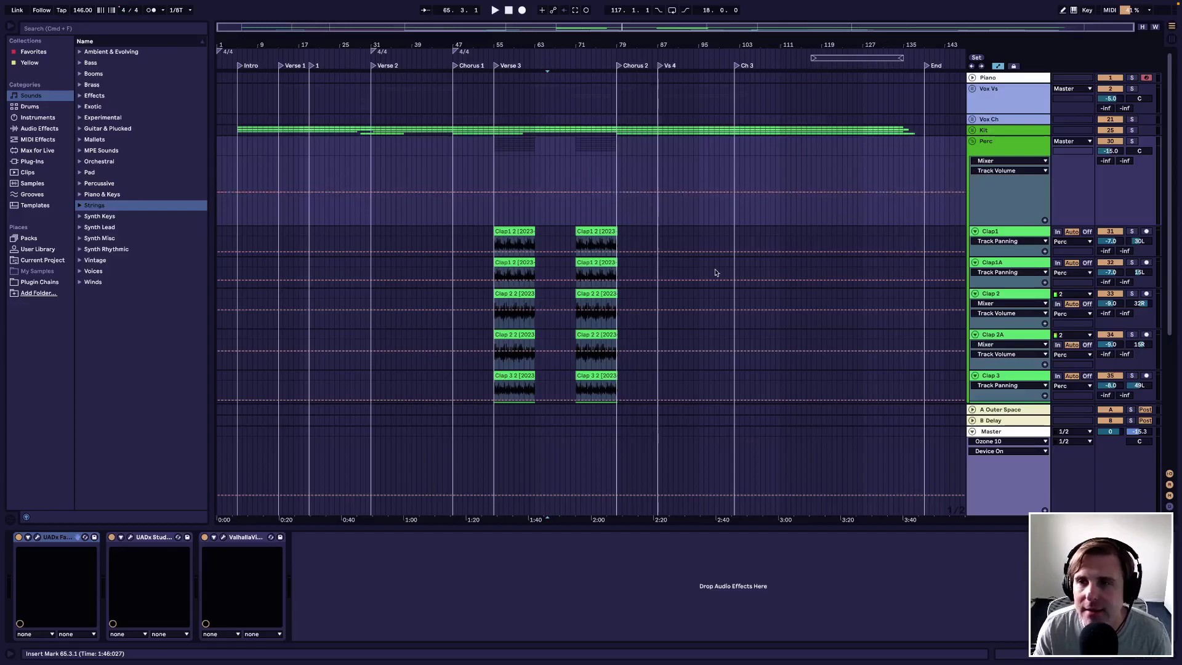
{"action": "key", "text": "a"}
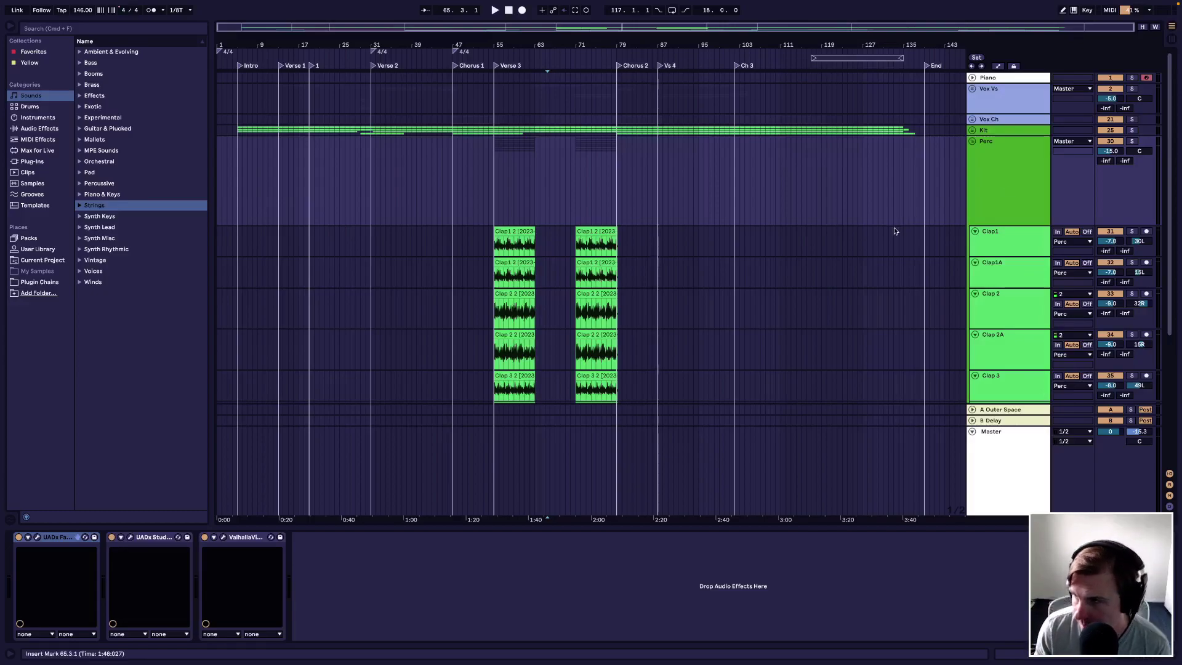
Step: Copy the Clap1 clip at 71.1.1 to the Vs 4 locator, duplicate it, and undo both changes
{"action": "left_click", "coordinate": [599, 232]}
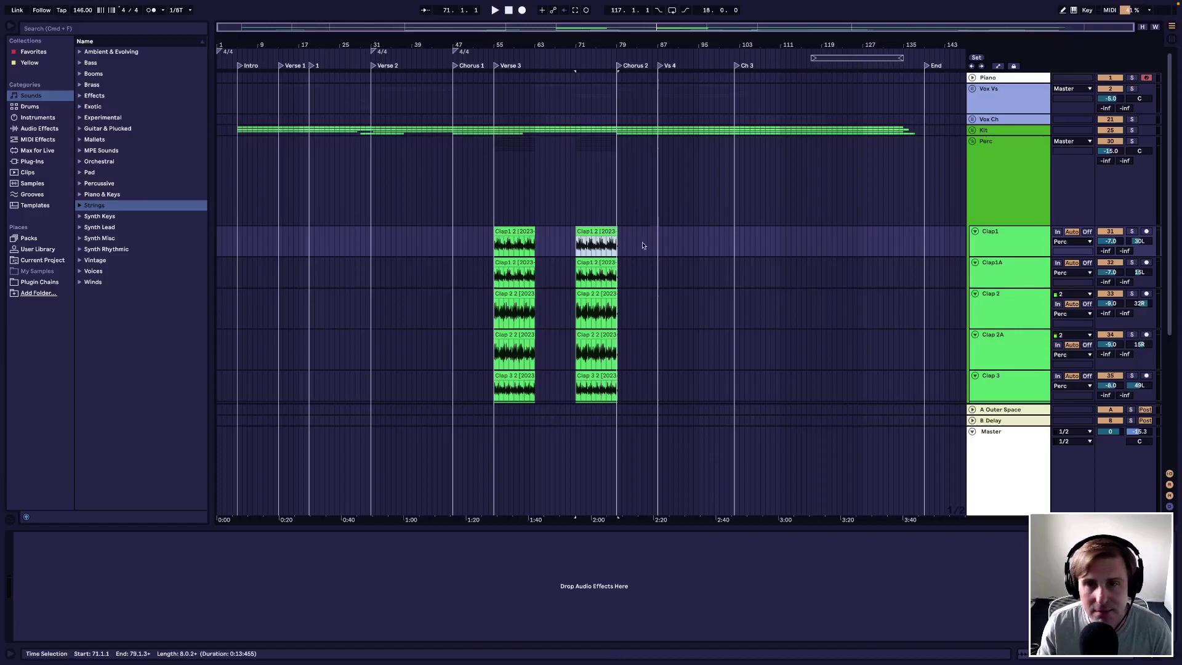
{"action": "left_click", "coordinate": [657, 247]}
{"action": "key", "text": "super+v"}
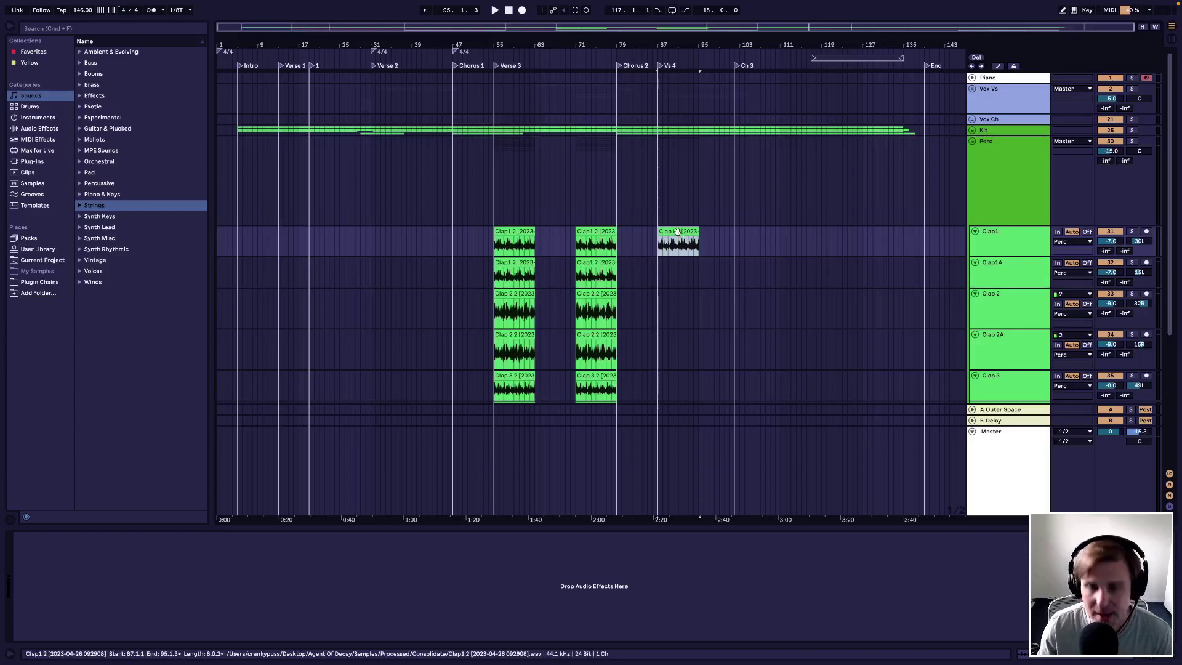
{"action": "key", "text": "super+d"}
{"action": "key", "text": "super+z"}
{"action": "key", "text": "super+z"}
Step: Try moving the second set of clap clips together from bar 71 to just after Chorus 2, and undo the move
{"action": "left_click_drag", "start_coordinate": [691, 419], "coordinate": [567, 136]}
{"action": "left_click_drag", "start_coordinate": [590, 231], "coordinate": [636, 233]}
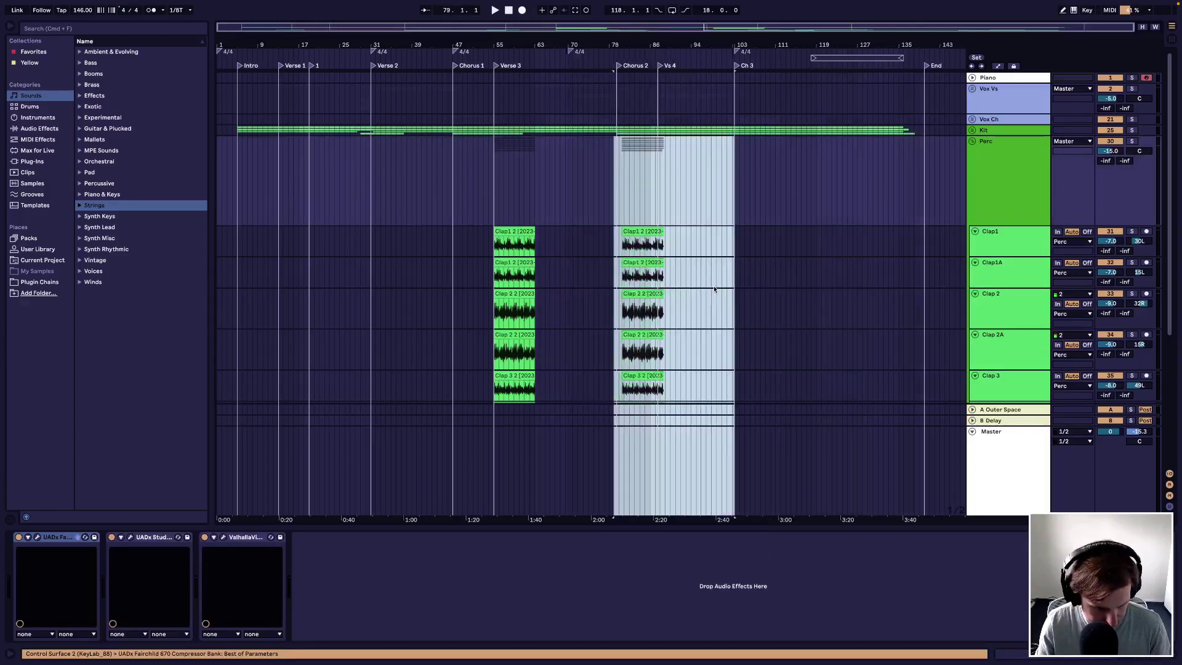
{"action": "key", "text": "super+z"}
{"action": "left_click", "coordinate": [675, 271]}
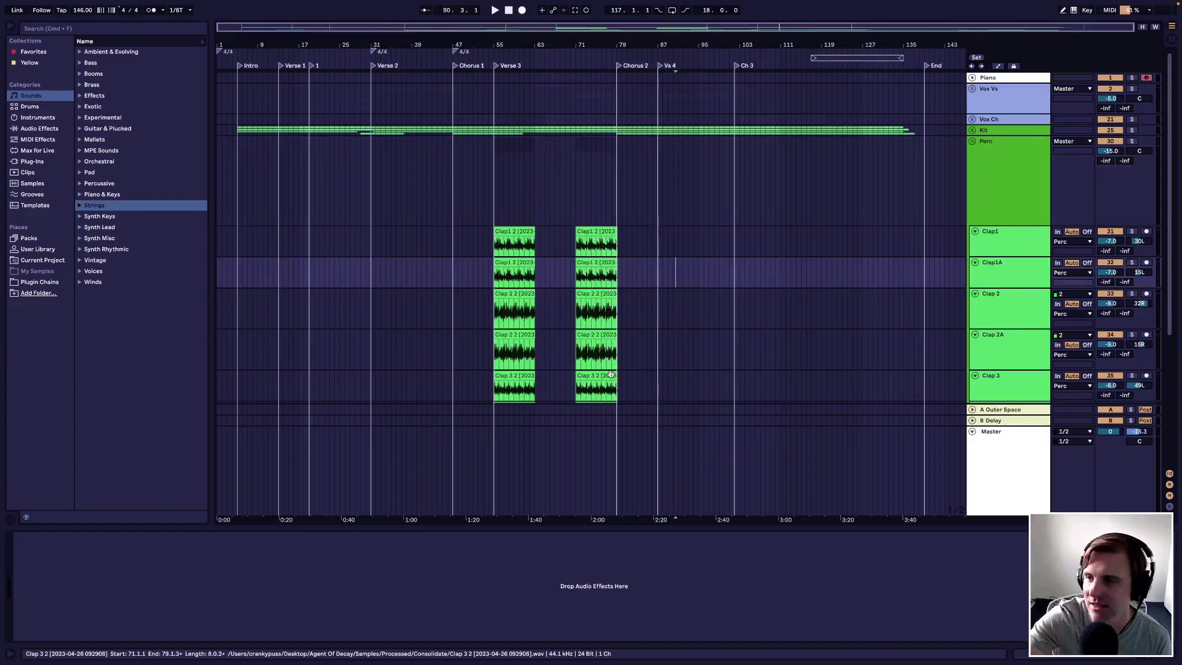
Step: Set the fixed grid to 1 Bar, move the second Clap1 clip to 73.1.1, and undo the move
{"action": "right_click", "coordinate": [678, 182]}
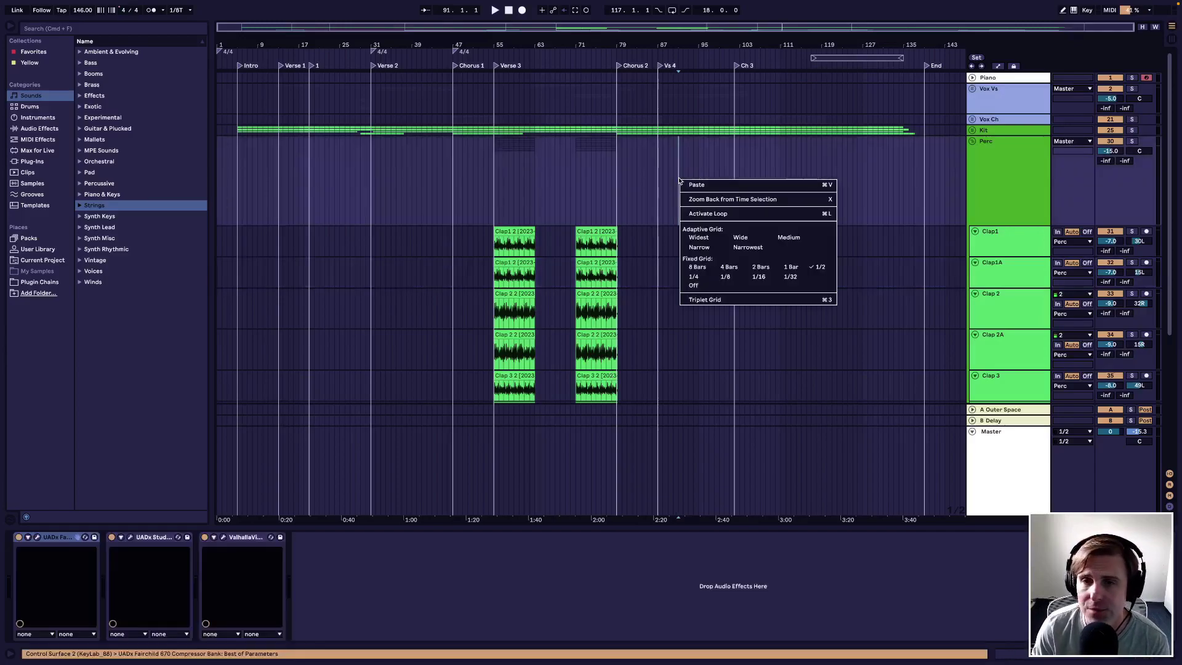
{"action": "left_click", "coordinate": [790, 267]}
{"action": "left_click", "coordinate": [592, 234]}
{"action": "scroll", "coordinate": [591, 233], "scroll_direction": "up", "scroll_amount": 8}
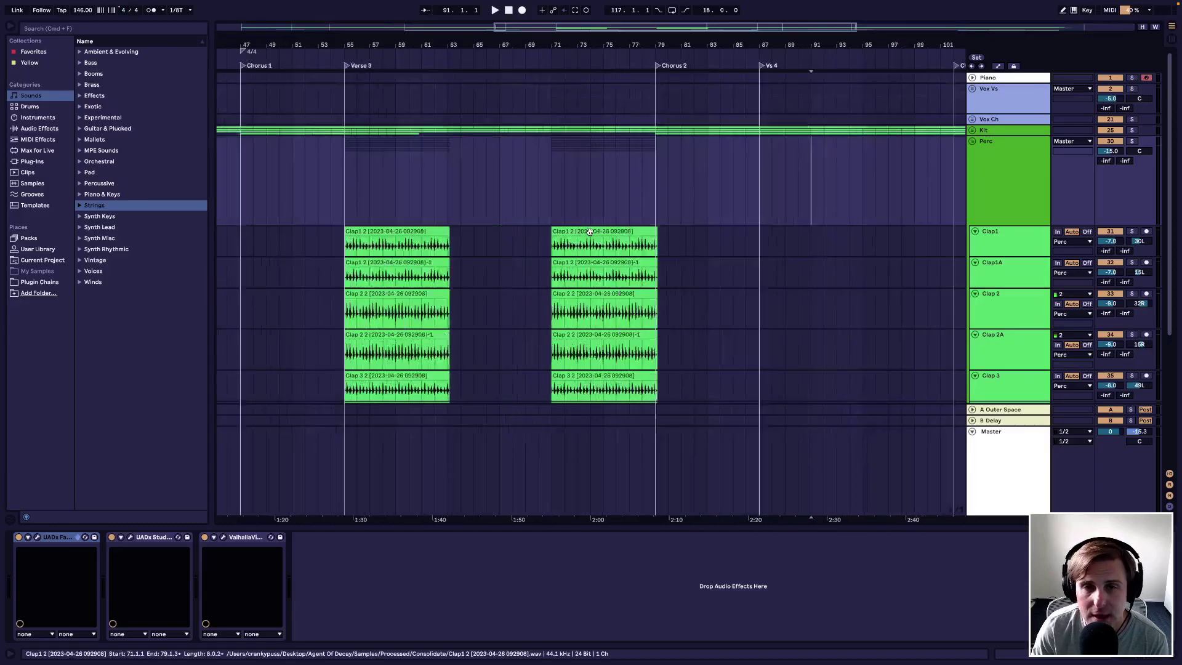
{"action": "left_click_drag", "start_coordinate": [590, 233], "coordinate": [659, 242]}
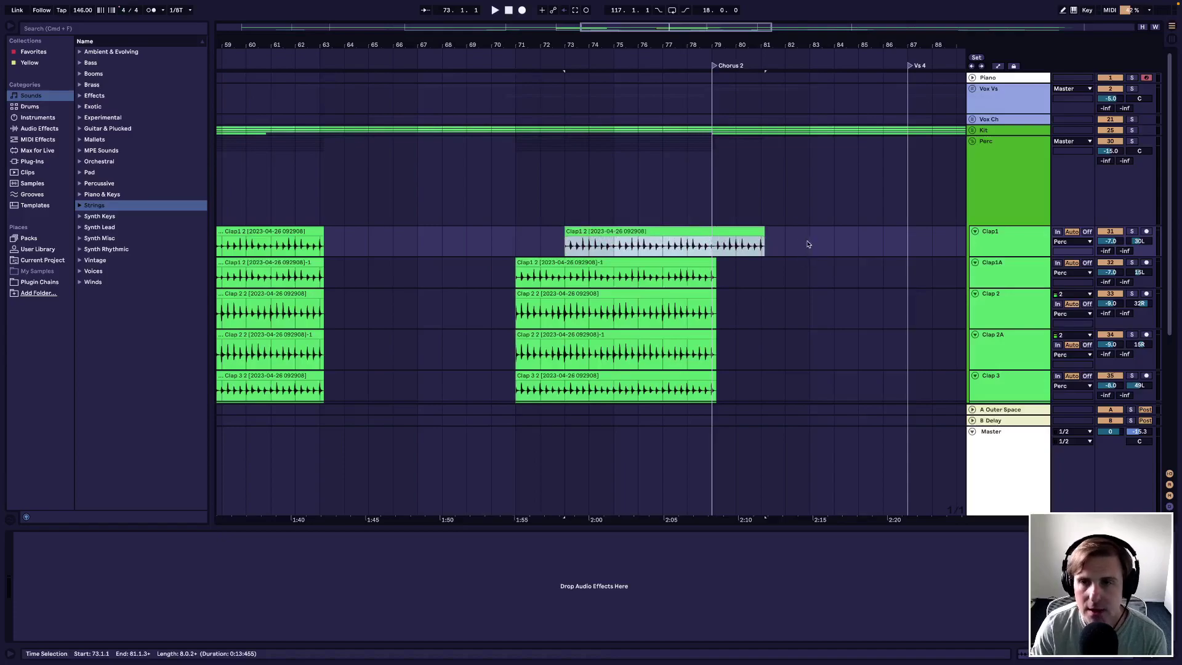
{"action": "left_click_drag", "start_coordinate": [721, 230], "coordinate": [721, 233]}
{"action": "key", "text": "super+z"}
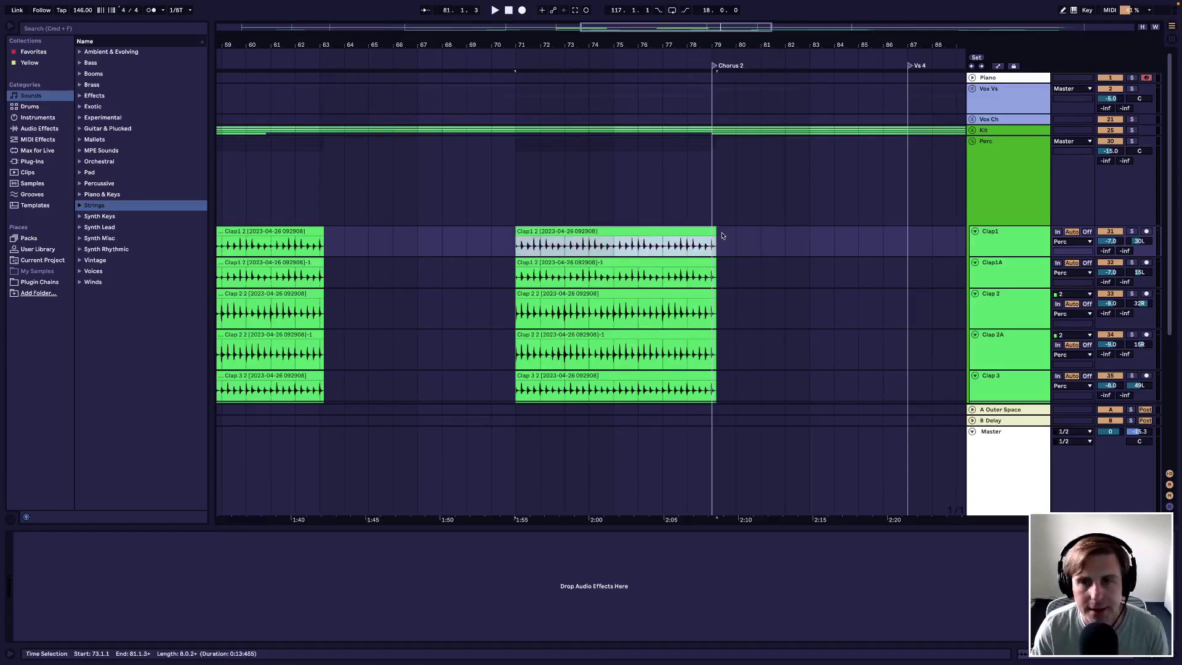
Step: Turn the arrangement grid off
{"action": "right_click", "coordinate": [882, 273]}
{"action": "right_click", "coordinate": [792, 245]}
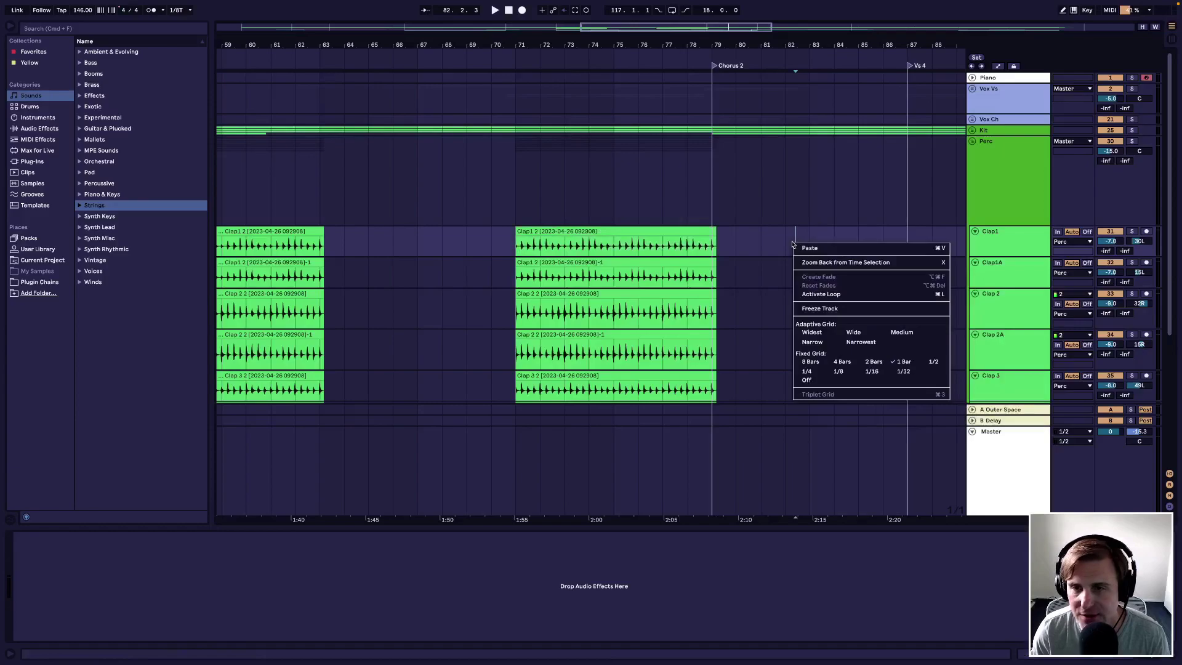
{"action": "left_click", "coordinate": [843, 378]}
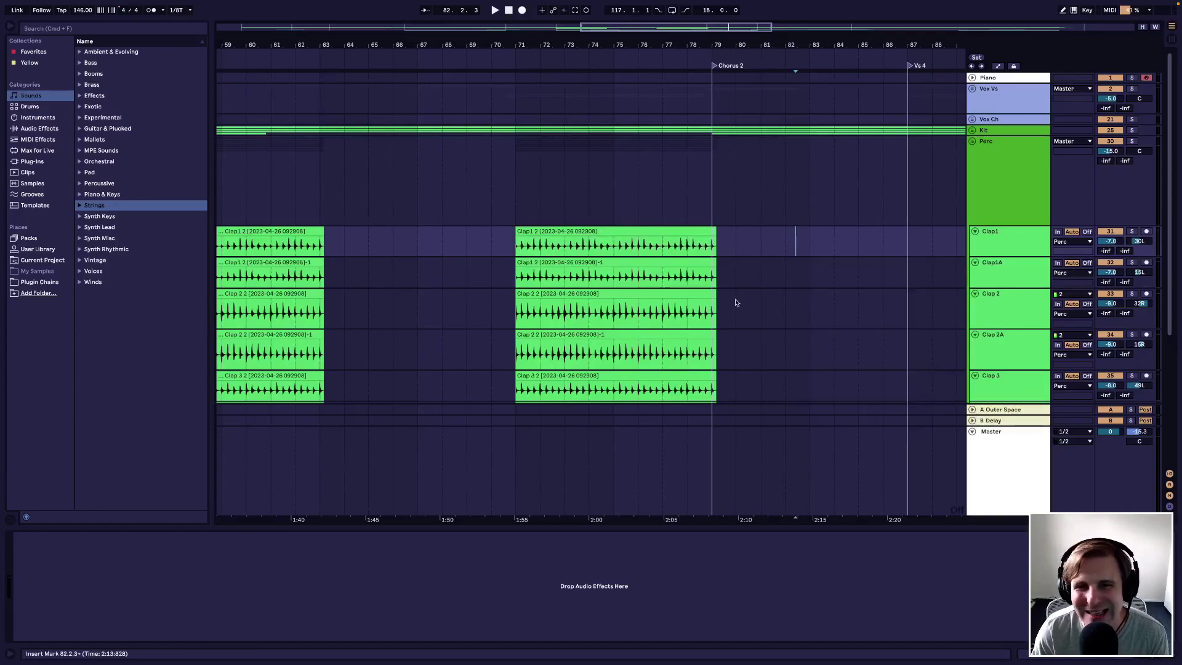
Step: Cut a short off-grid slice out of the Clap1 clip near 75.2.3, and undo the deletion
{"action": "scroll", "coordinate": [627, 253], "scroll_direction": "up", "scroll_amount": 10}
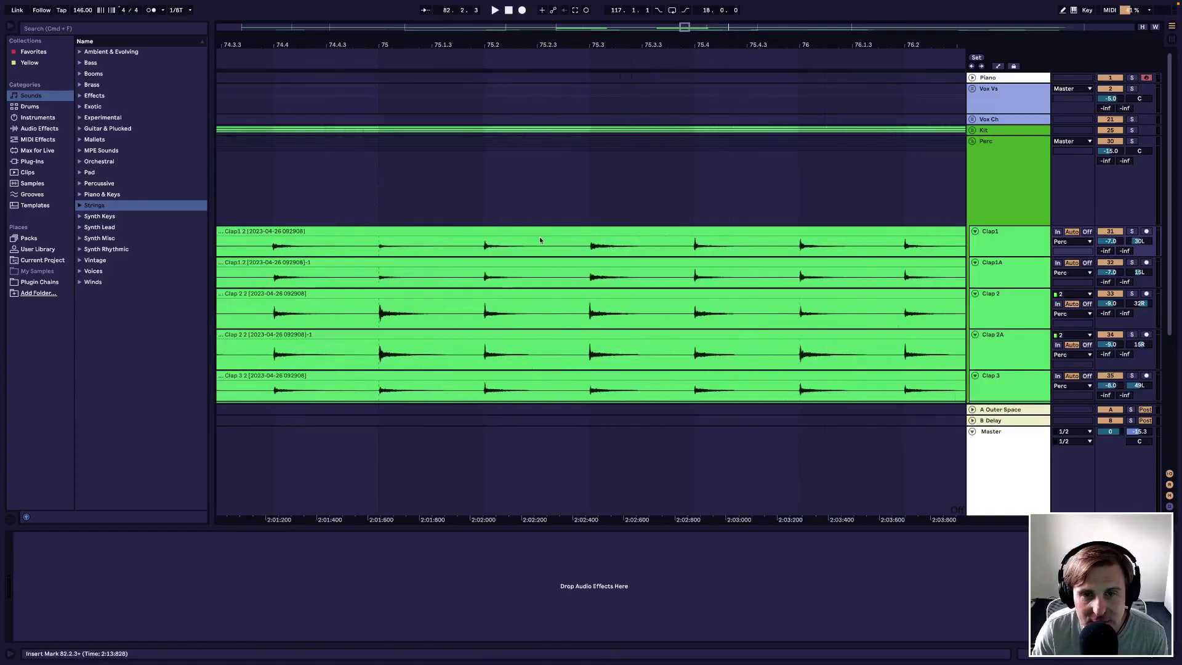
{"action": "left_click_drag", "start_coordinate": [538, 244], "coordinate": [548, 249]}
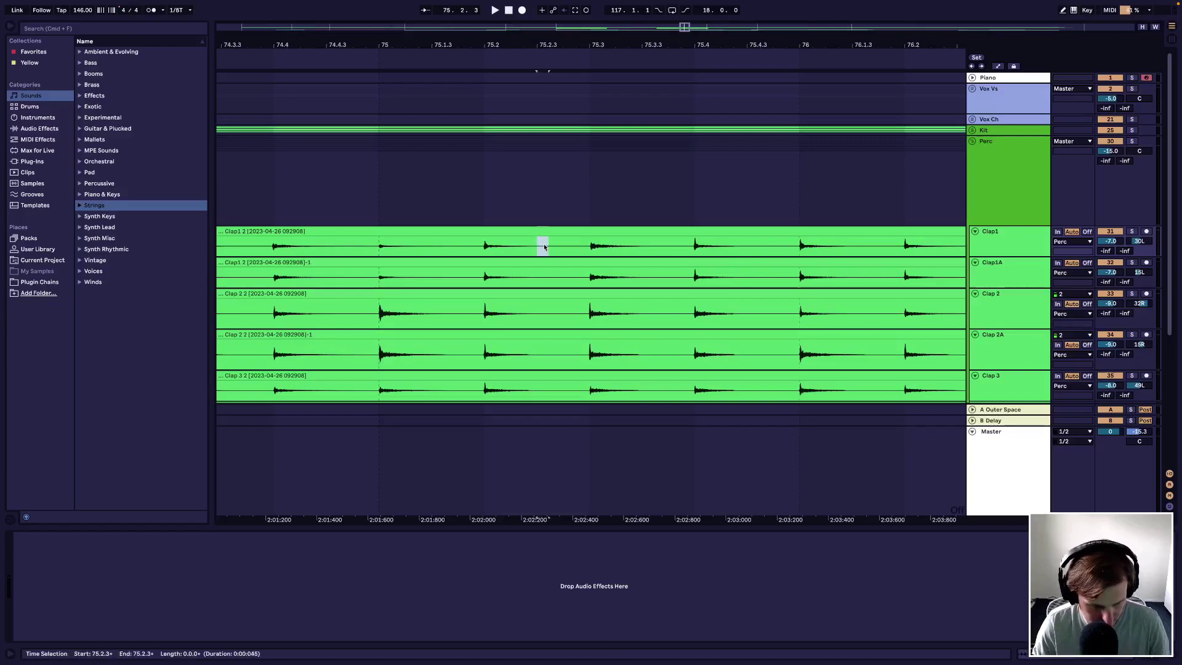
{"action": "key", "text": "super+e"}
{"action": "key", "text": "Delete"}
{"action": "left_click", "coordinate": [571, 270]}
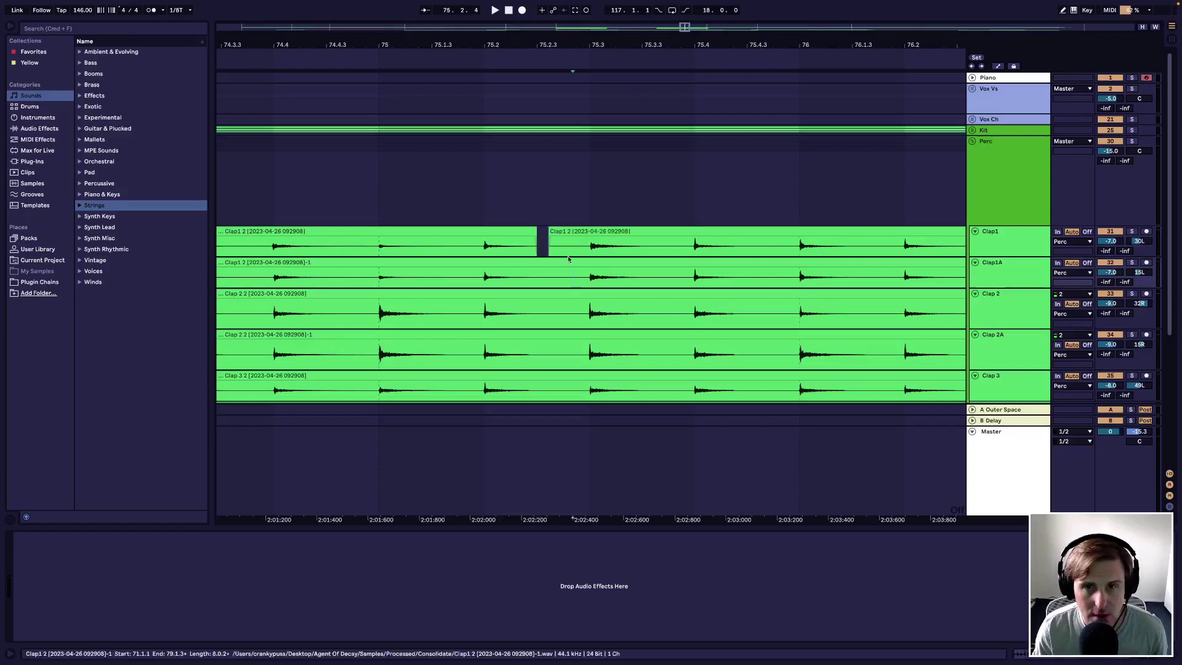
{"action": "left_click", "coordinate": [559, 223]}
{"action": "key", "text": "super+z"}
{"action": "key", "text": "super+z"}
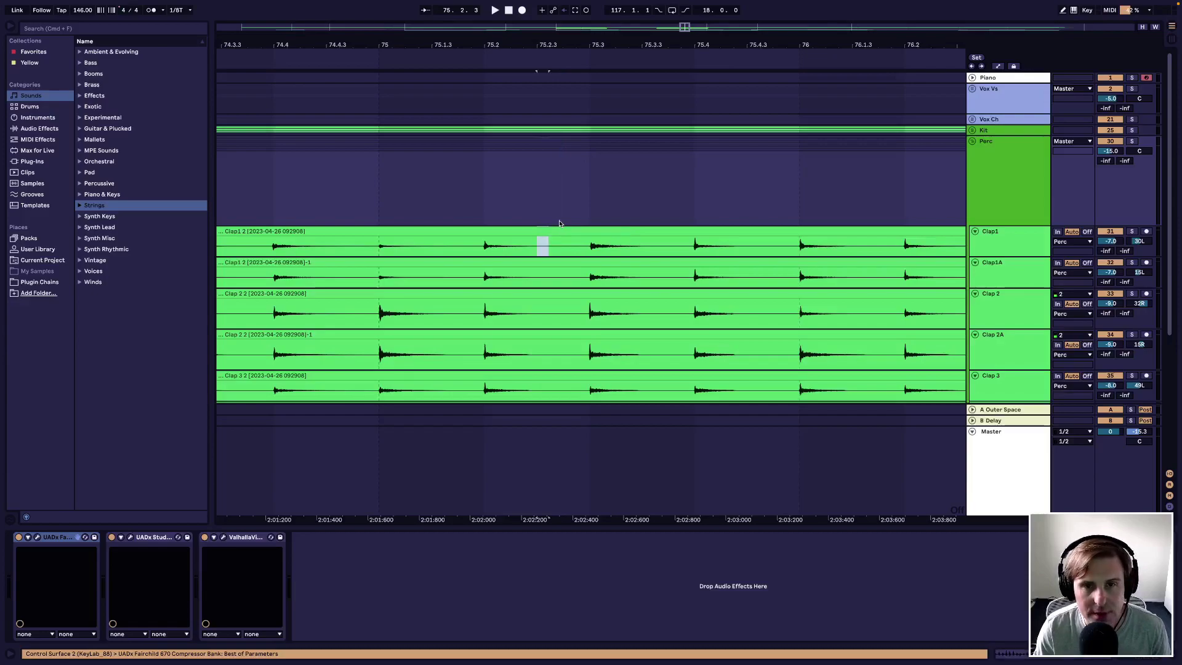
Step: Examine the second Clap1 clip's waveform in an enlarged Clip View, and return to the track's device view
{"action": "key", "text": "minus"}
{"action": "key", "text": "minus"}
{"action": "key", "text": "minus"}
{"action": "key", "text": "minus"}
{"action": "key", "text": "minus"}
{"action": "key", "text": "minus"}
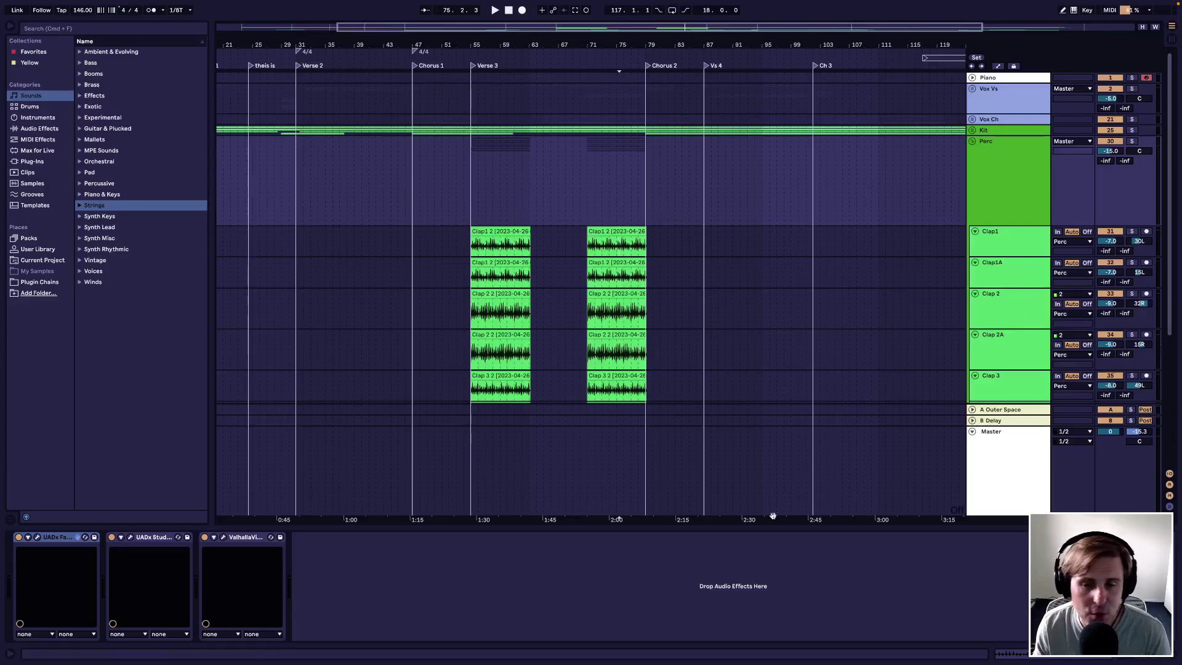
{"action": "left_click", "coordinate": [613, 567]}
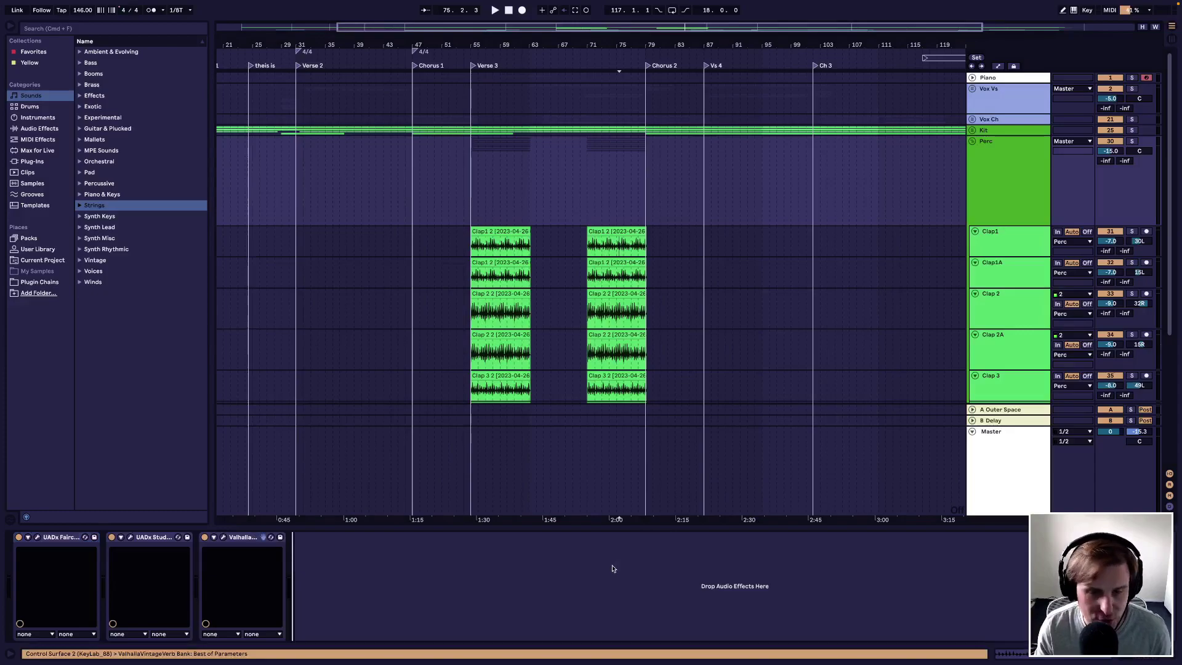
{"action": "key", "text": "shift+Tab"}
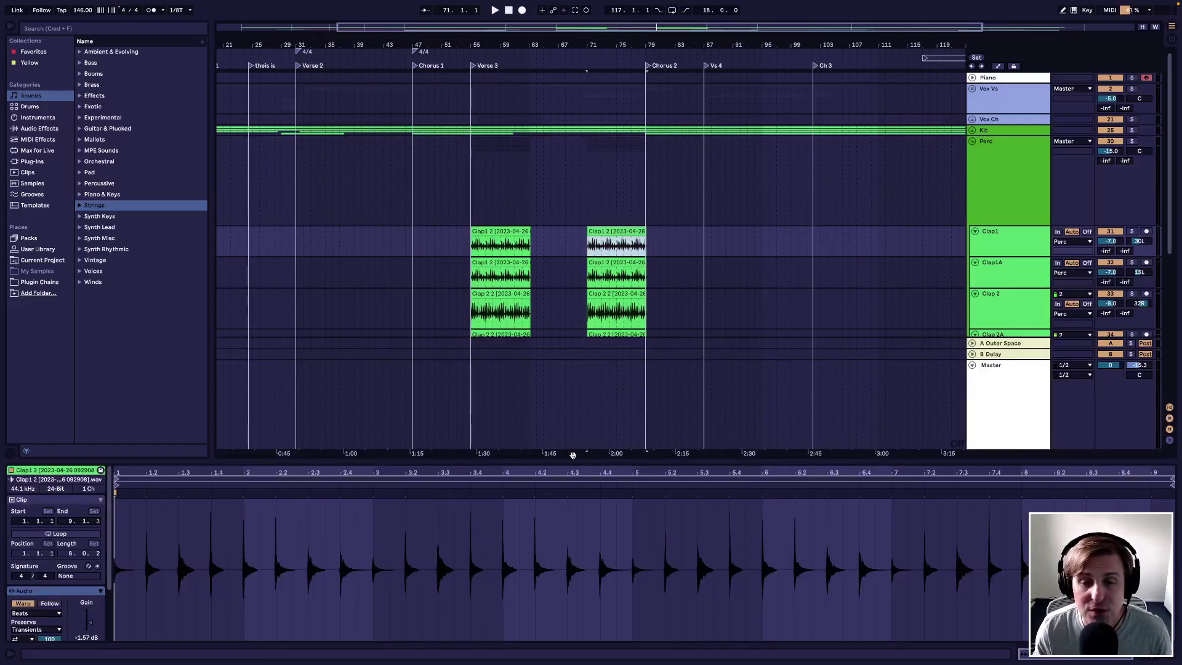
{"action": "left_click_drag", "start_coordinate": [572, 461], "coordinate": [571, 342]}
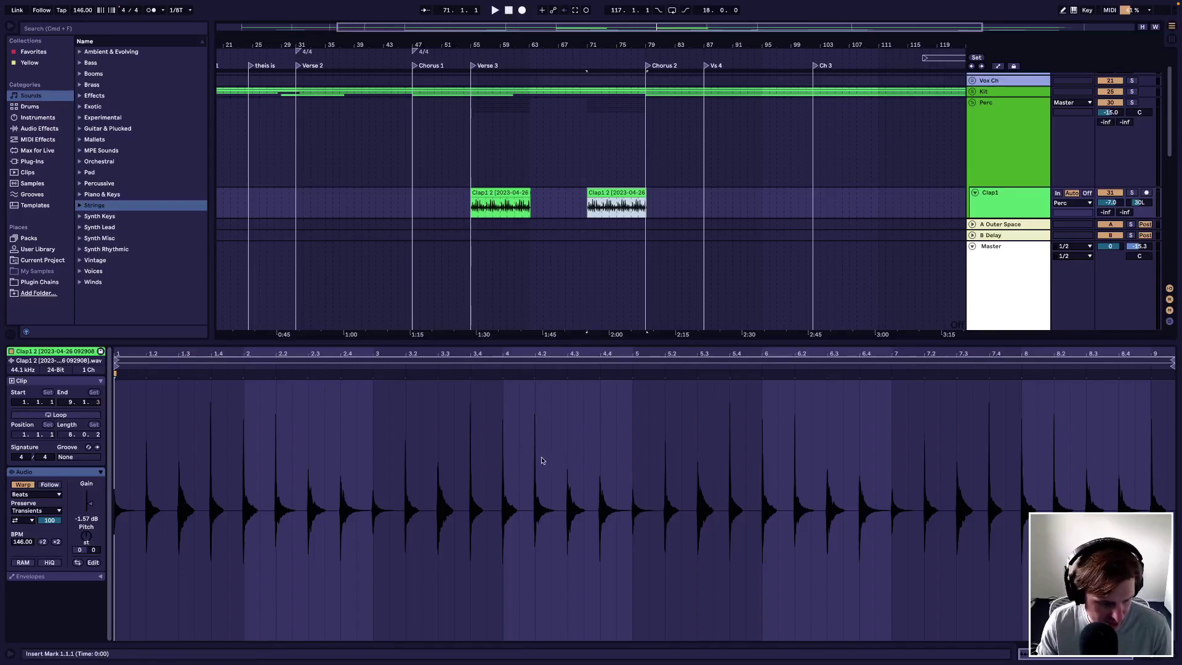
{"action": "key", "text": "shift+Tab"}
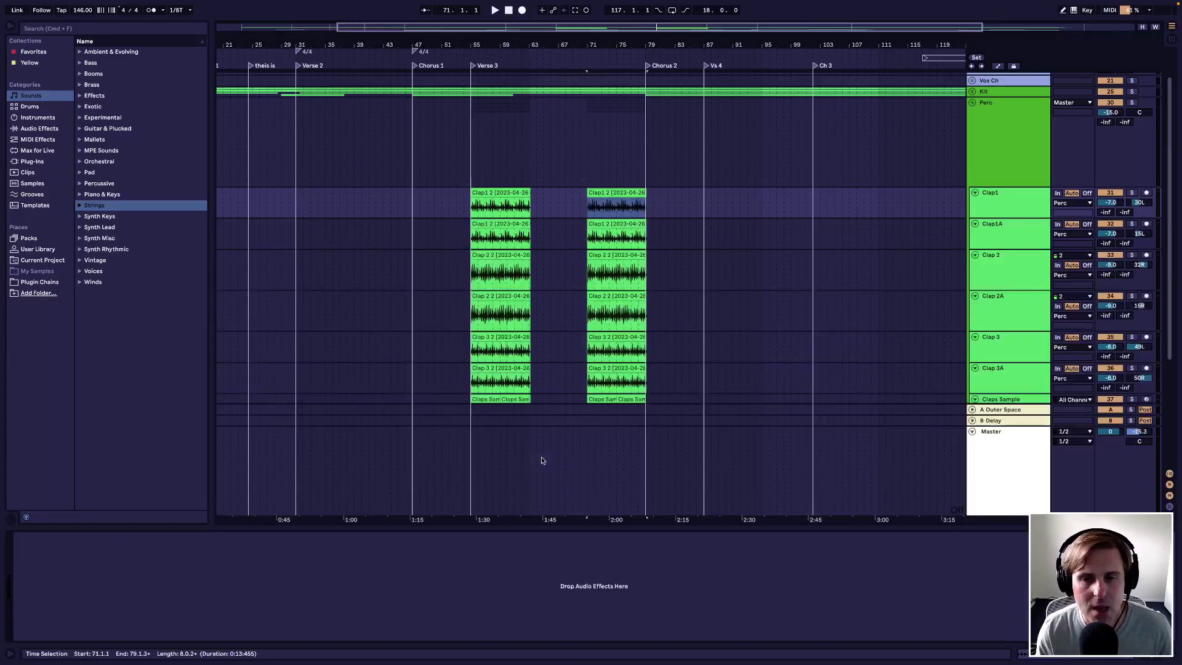
Step: Unfold the Vox Vs group and examine the Vox Vs Chant Flat track's chain of EQ, compressor and spatial effect racks
{"action": "left_click", "coordinate": [990, 214]}
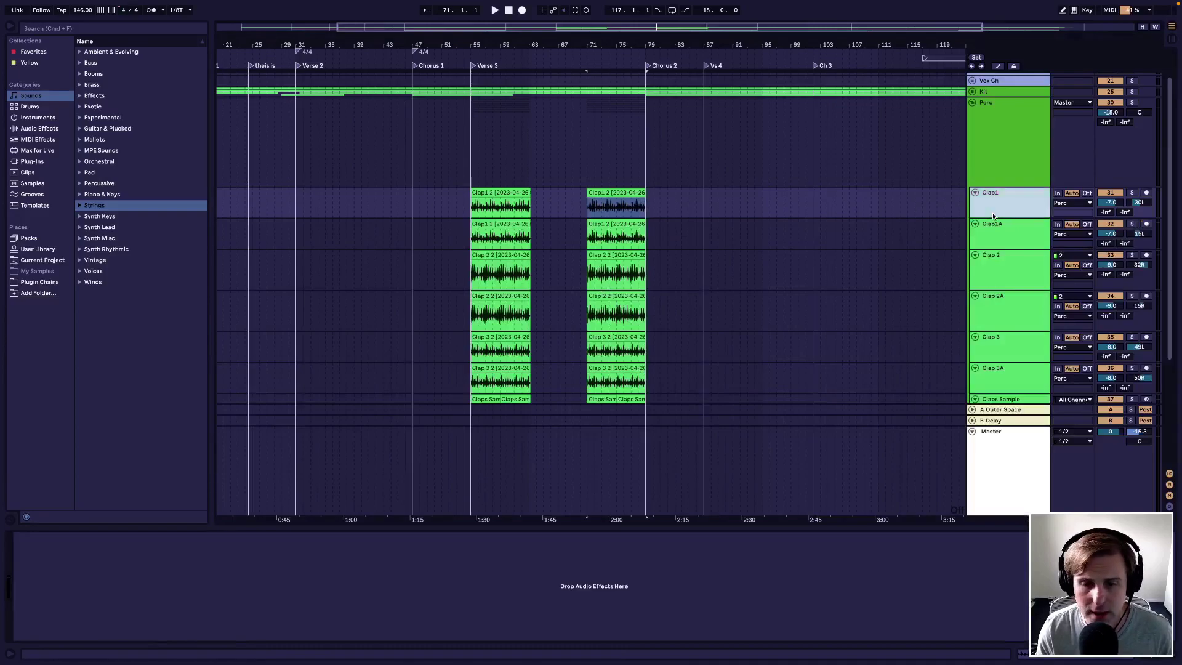
{"action": "scroll", "coordinate": [974, 106], "scroll_direction": "up", "scroll_amount": 2}
{"action": "left_click", "coordinate": [971, 89]}
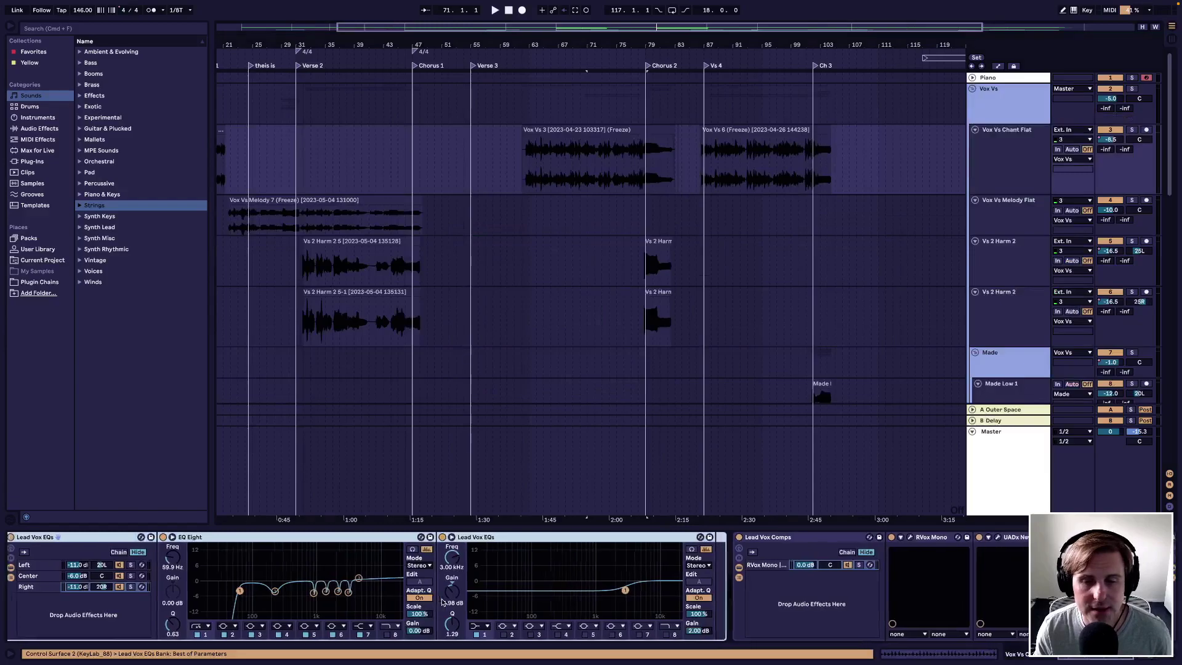
{"action": "scroll", "coordinate": [441, 602], "scroll_direction": "right", "scroll_amount": 6}
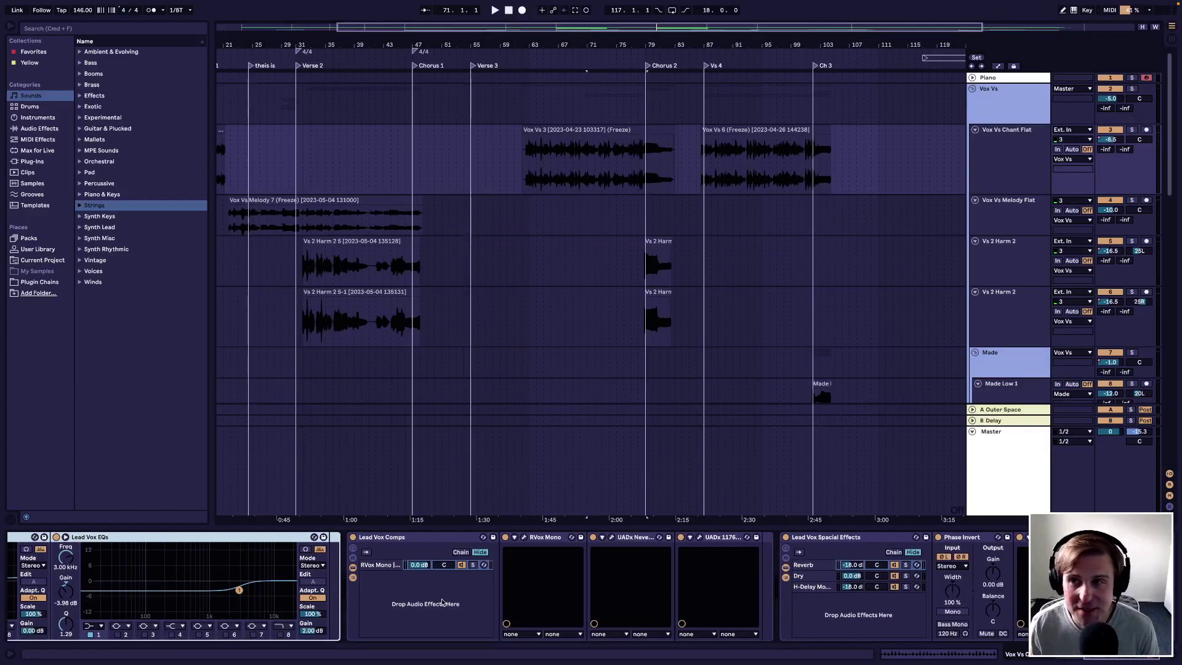
{"action": "left_click", "coordinate": [1010, 141]}
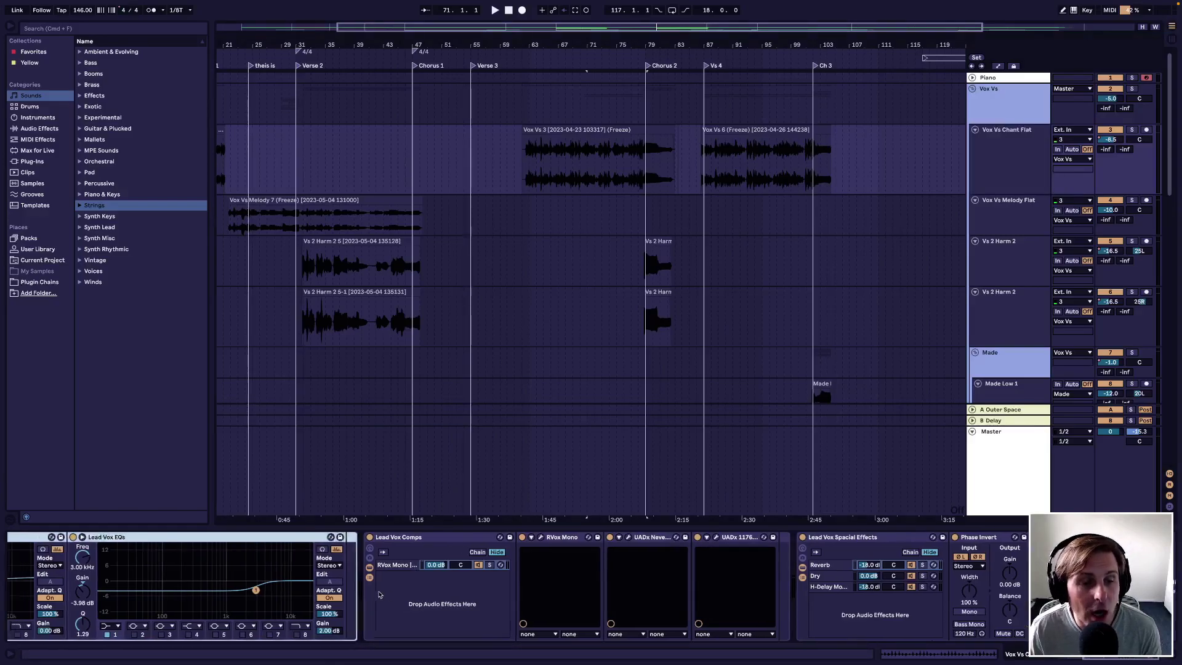
{"action": "scroll", "coordinate": [72, 580], "scroll_direction": "right", "scroll_amount": 6}
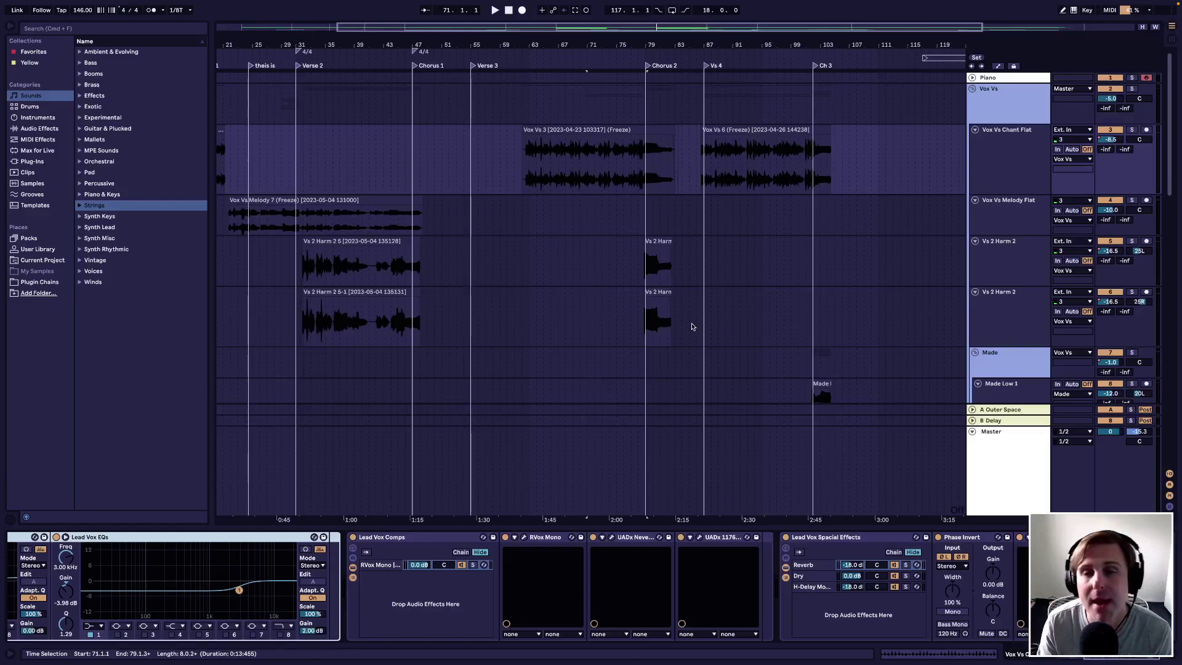
Step: Open Live's preferences and look through the Audio settings and the Look/Feel settings
{"action": "key", "text": "super+comma"}
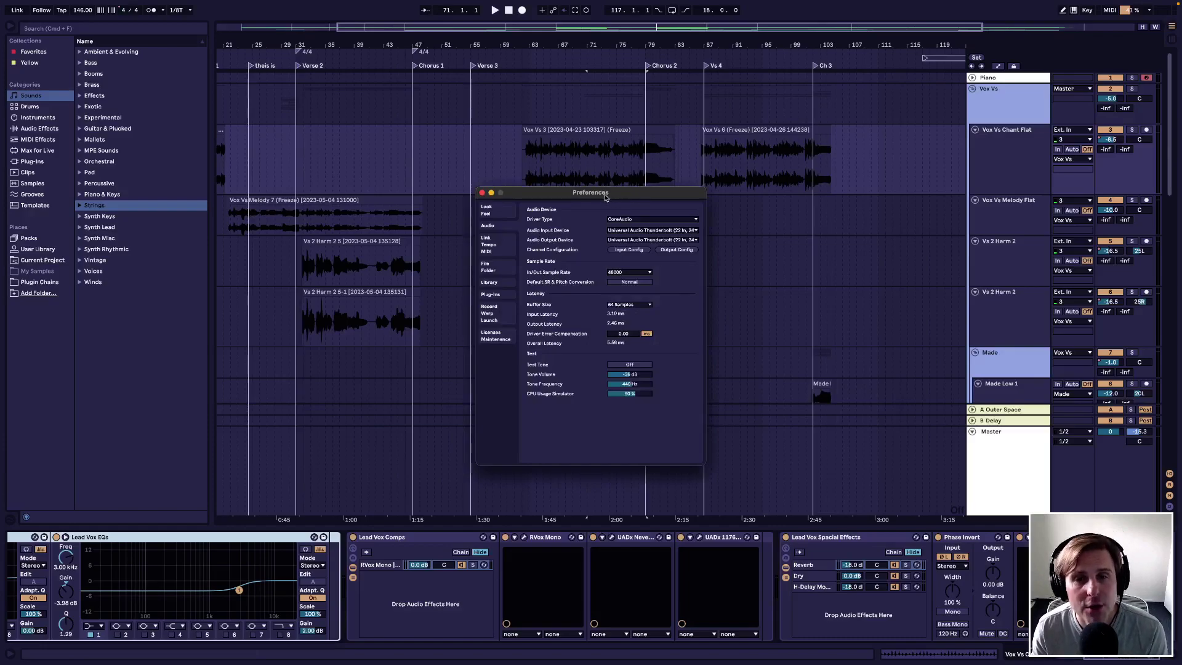
{"action": "mouse_move", "coordinate": [139, 3]}
{"action": "left_click", "coordinate": [29, 6]}
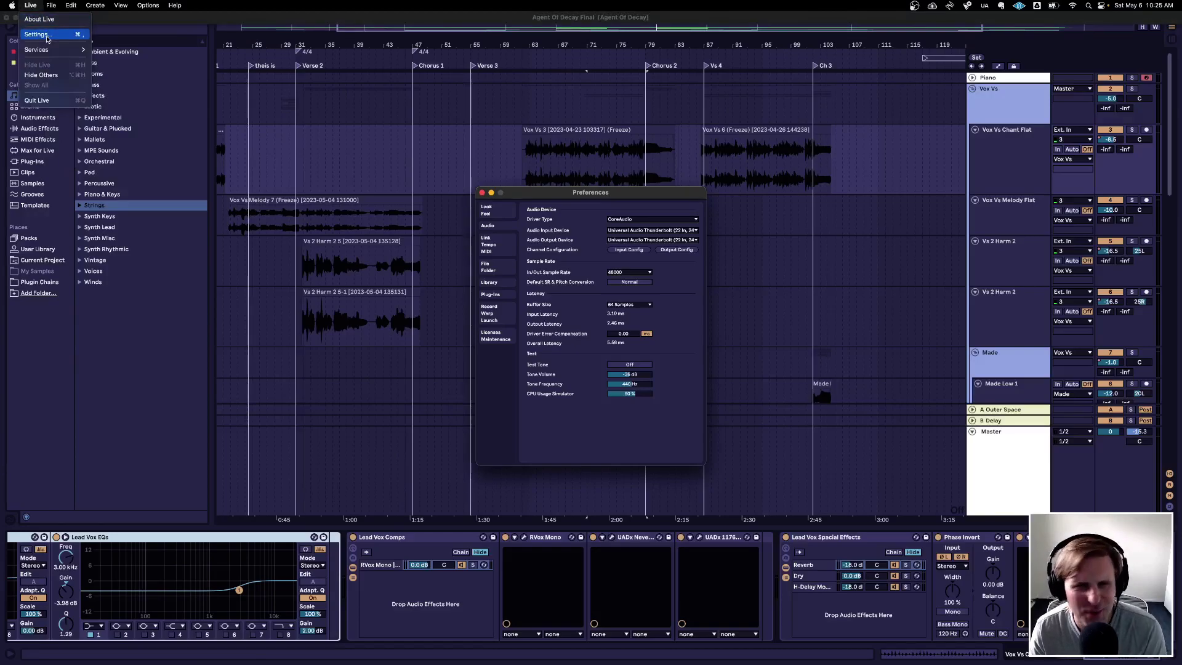
{"action": "left_click", "coordinate": [615, 196]}
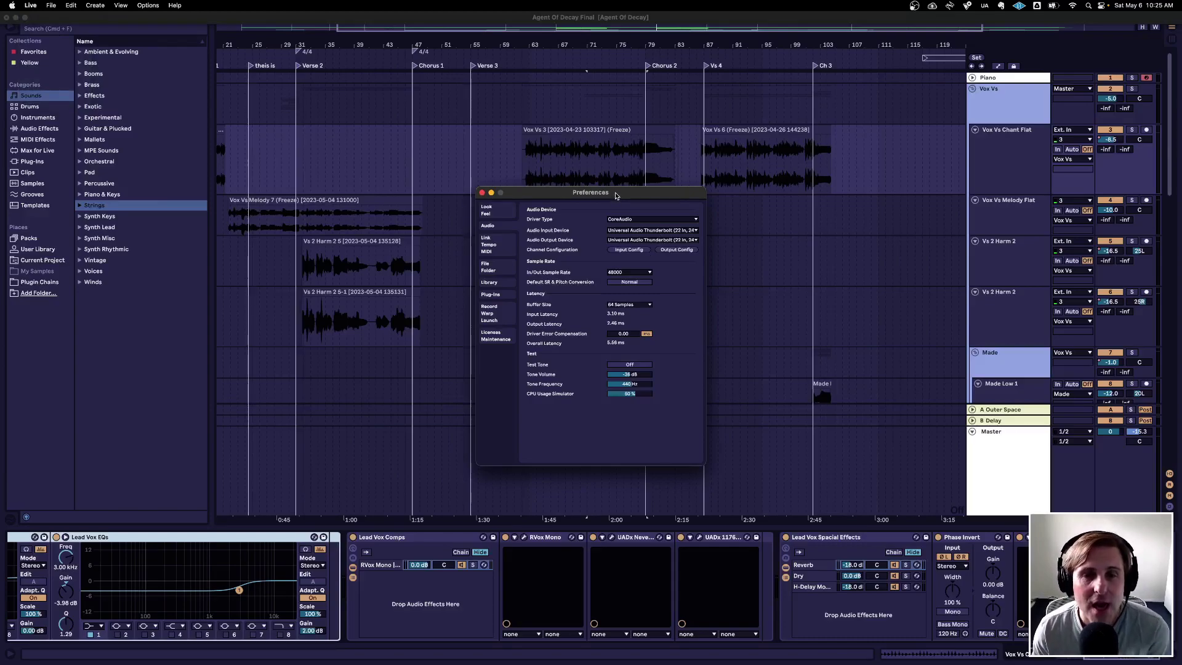
{"action": "left_click", "coordinate": [498, 215]}
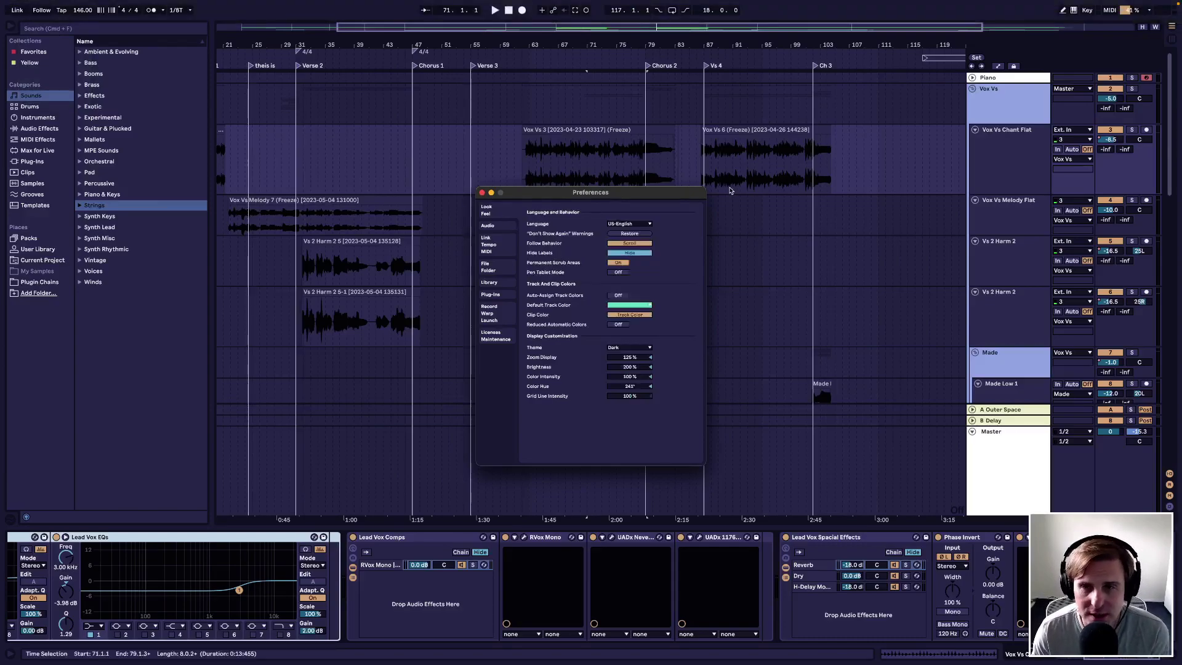
{"action": "left_click", "coordinate": [707, 192]}
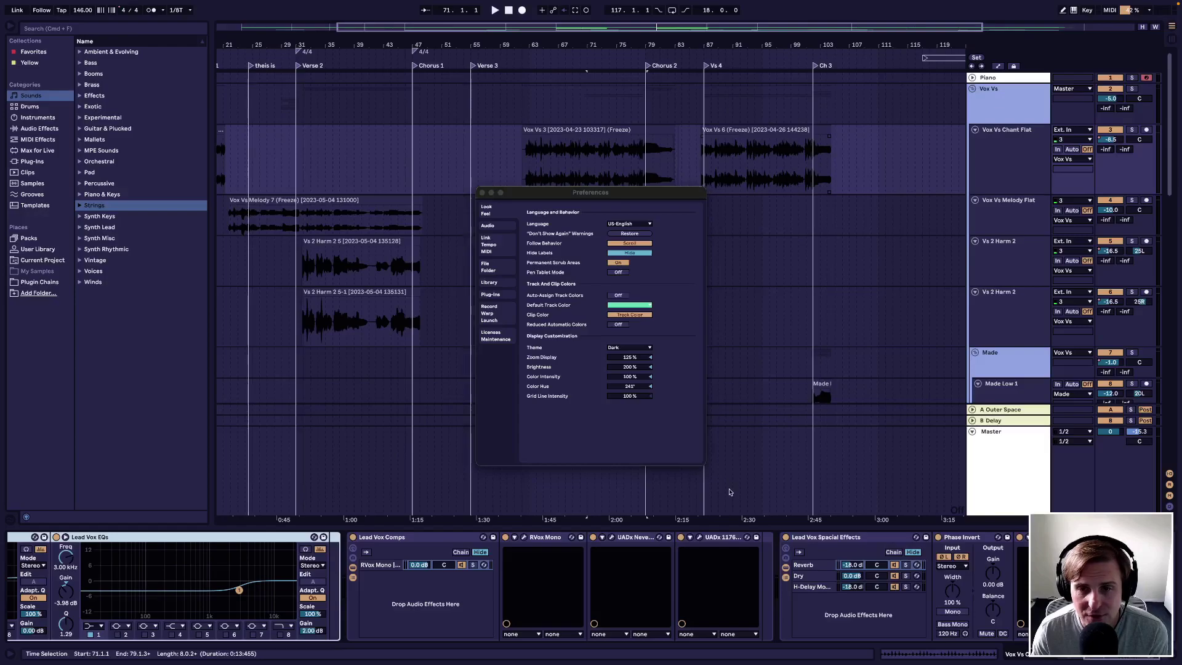
Step: Try the Light theme in the Look/Feel preferences, and switch back to the Dark theme
{"action": "left_click", "coordinate": [492, 210]}
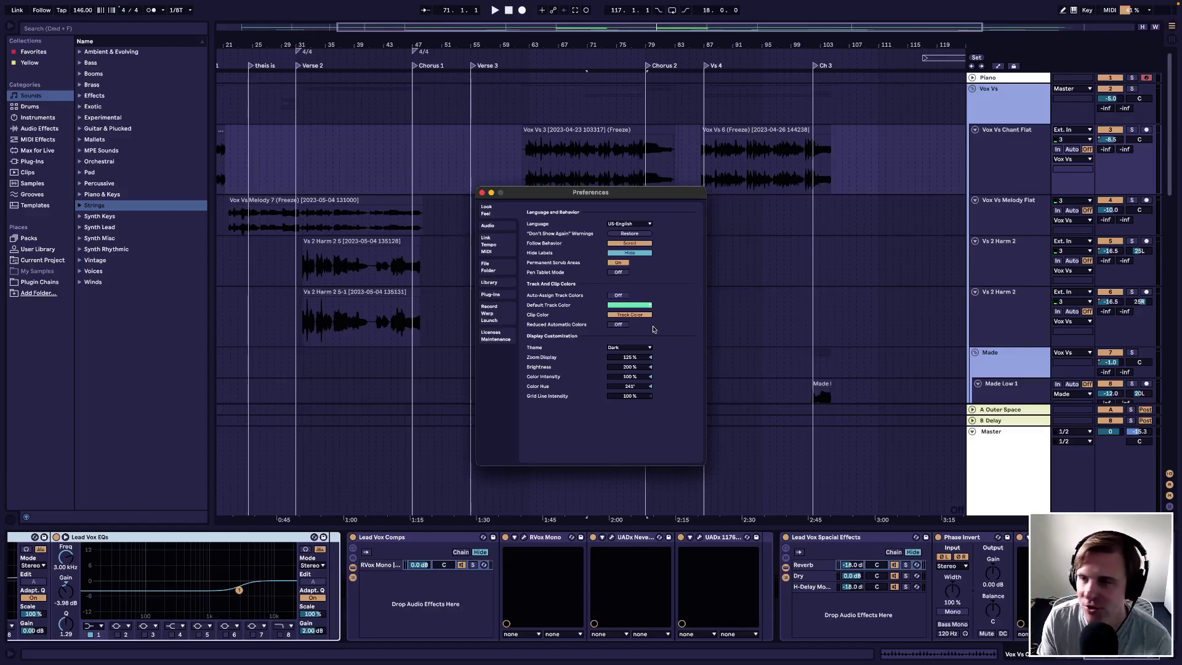
{"action": "left_click", "coordinate": [631, 348]}
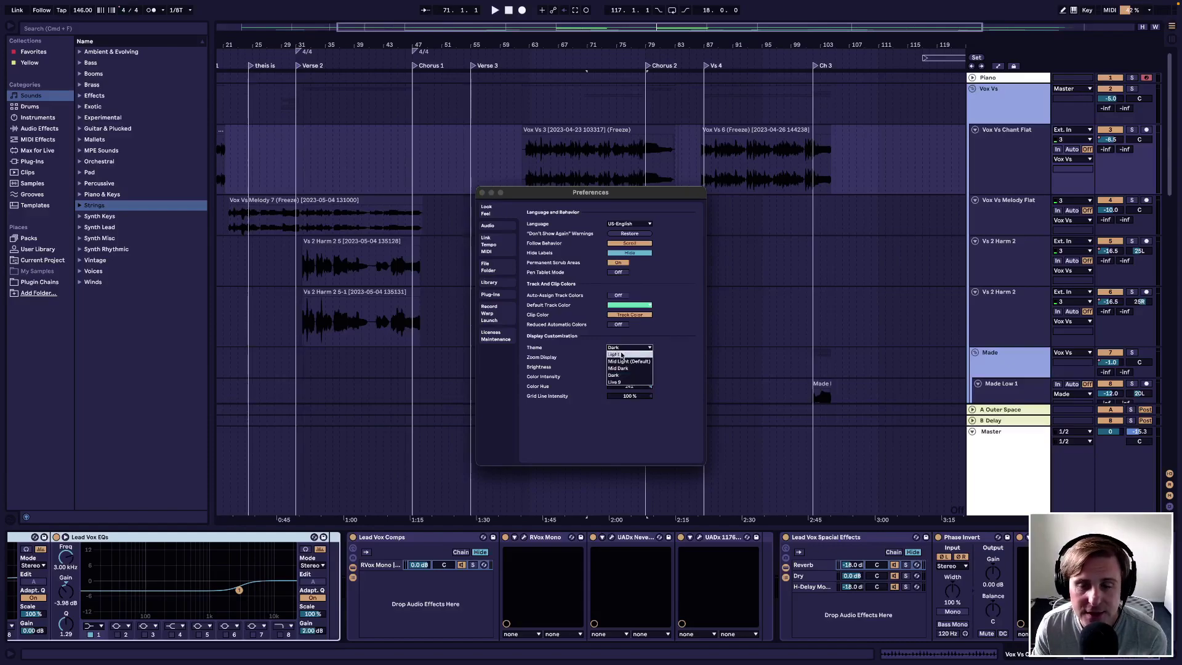
{"action": "left_click", "coordinate": [632, 354]}
{"action": "left_click", "coordinate": [639, 348]}
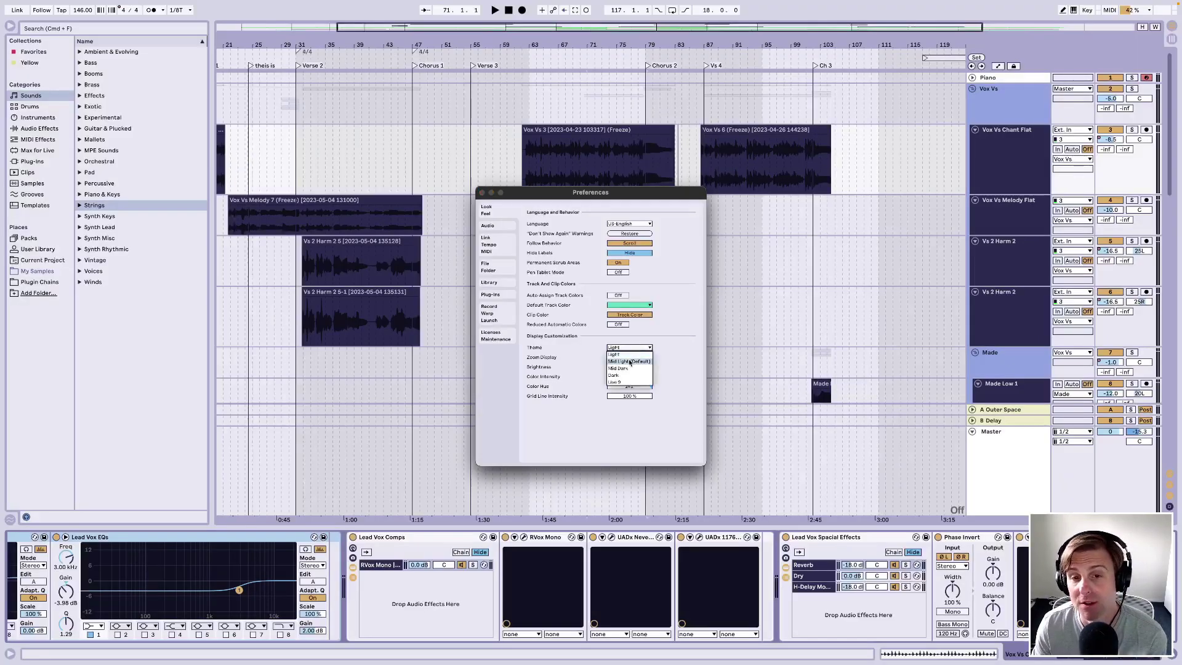
{"action": "left_click", "coordinate": [621, 375]}
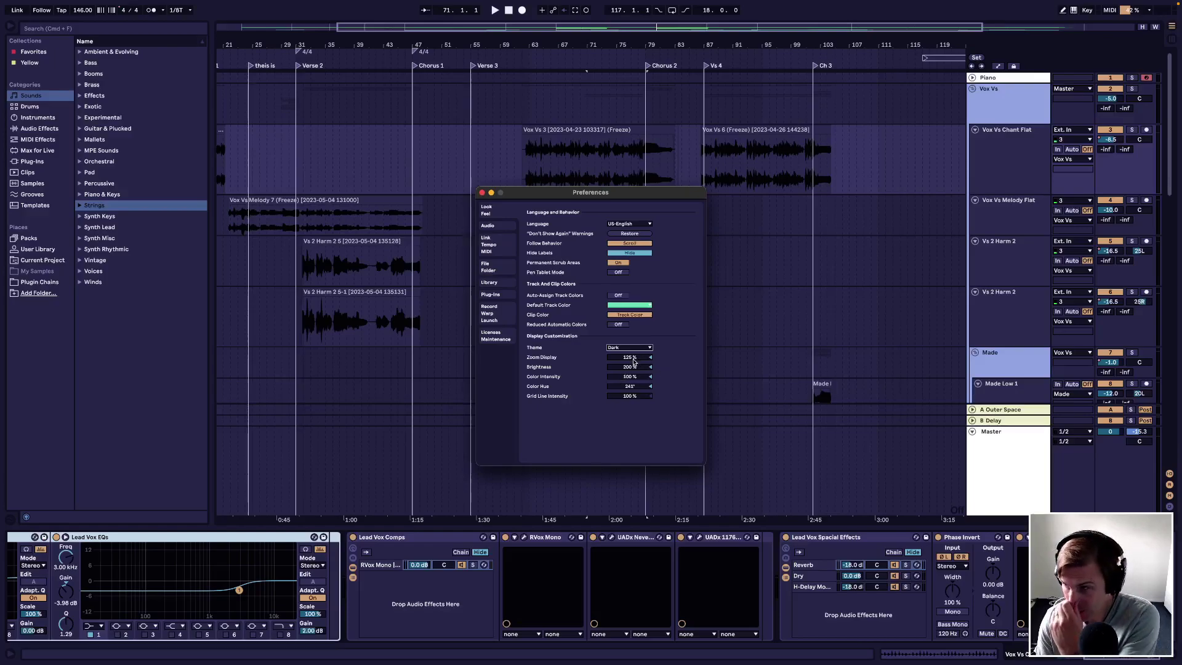
Step: Try a Zoom Display of 100%, and return it to 125%
{"action": "left_click", "coordinate": [633, 358]}
{"action": "key", "text": "Down"}
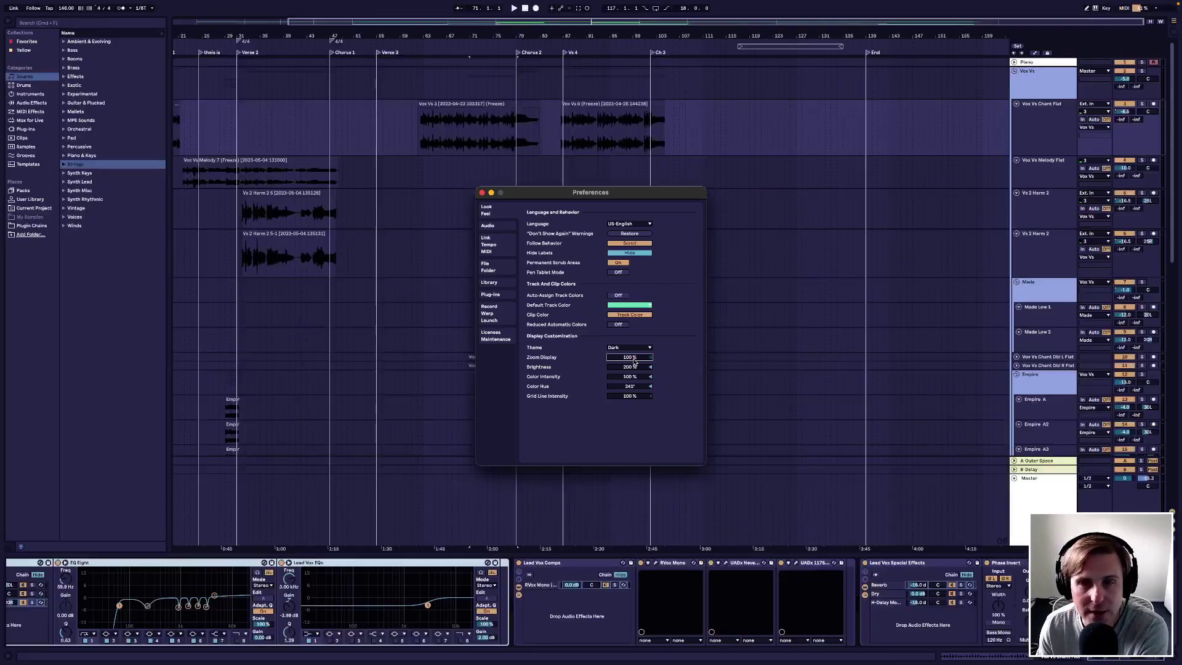
{"action": "type", "text": "12"}
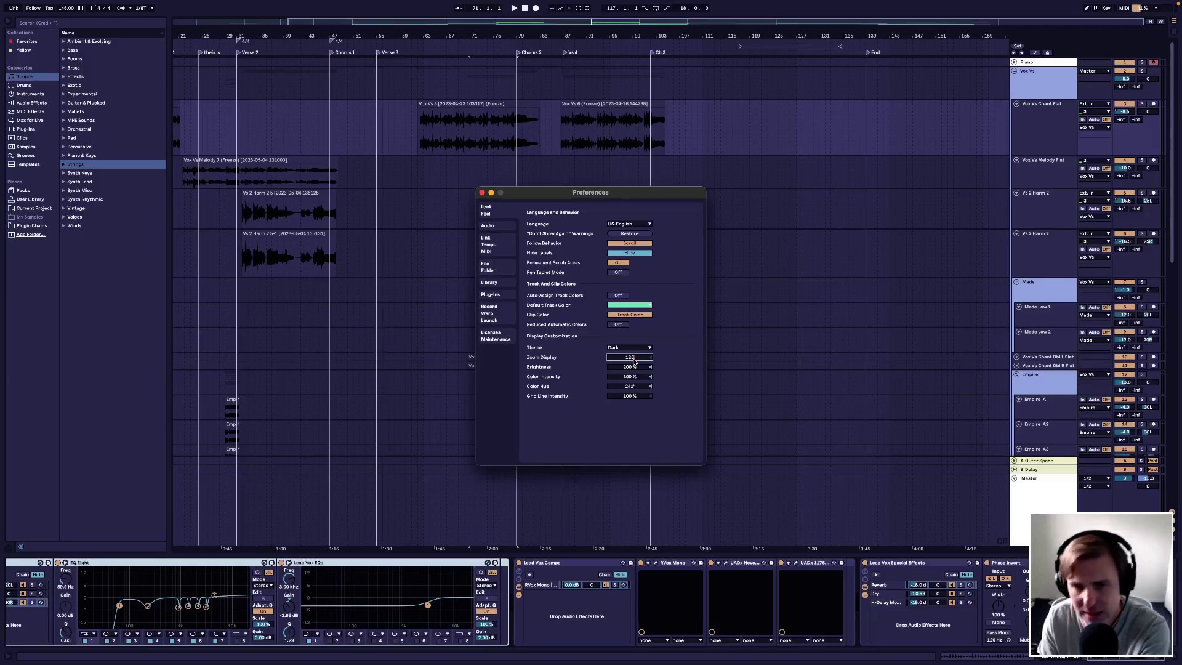
{"action": "type", "text": "5"}
{"action": "key", "text": "Return"}
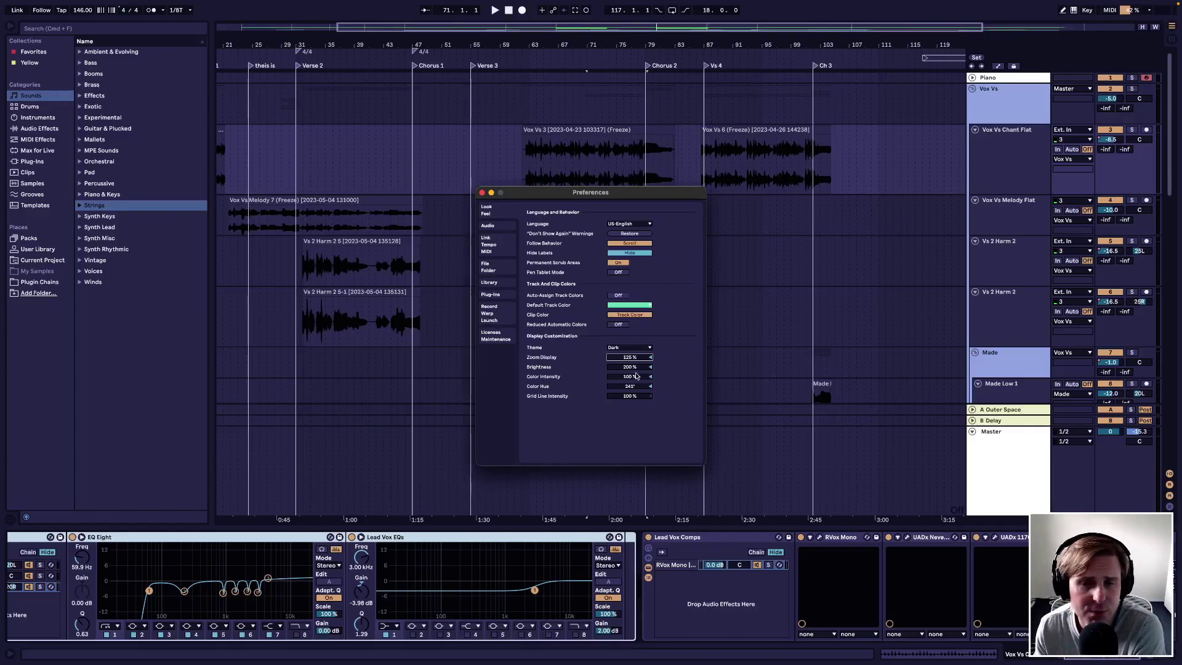
Step: Try a Color Intensity of 50%, and restore it to 100%
{"action": "left_click", "coordinate": [629, 386]}
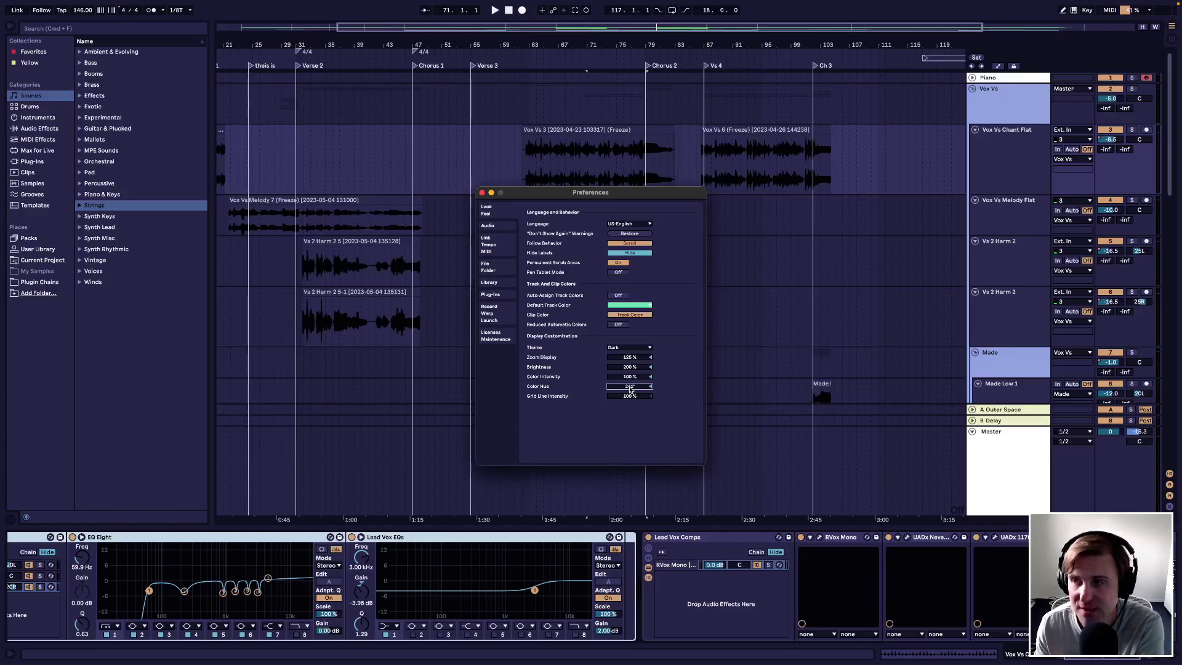
{"action": "left_click", "coordinate": [639, 378]}
{"action": "type", "text": "50"}
{"action": "key", "text": "Return"}
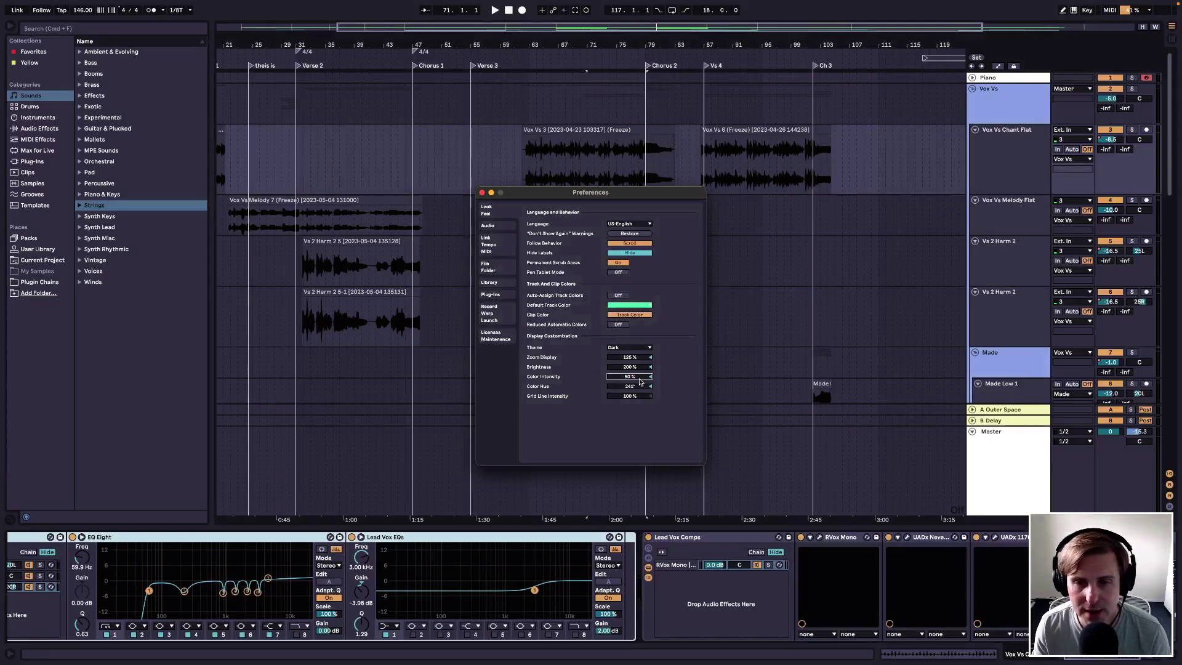
{"action": "type", "text": "100"}
{"action": "key", "text": "Return"}
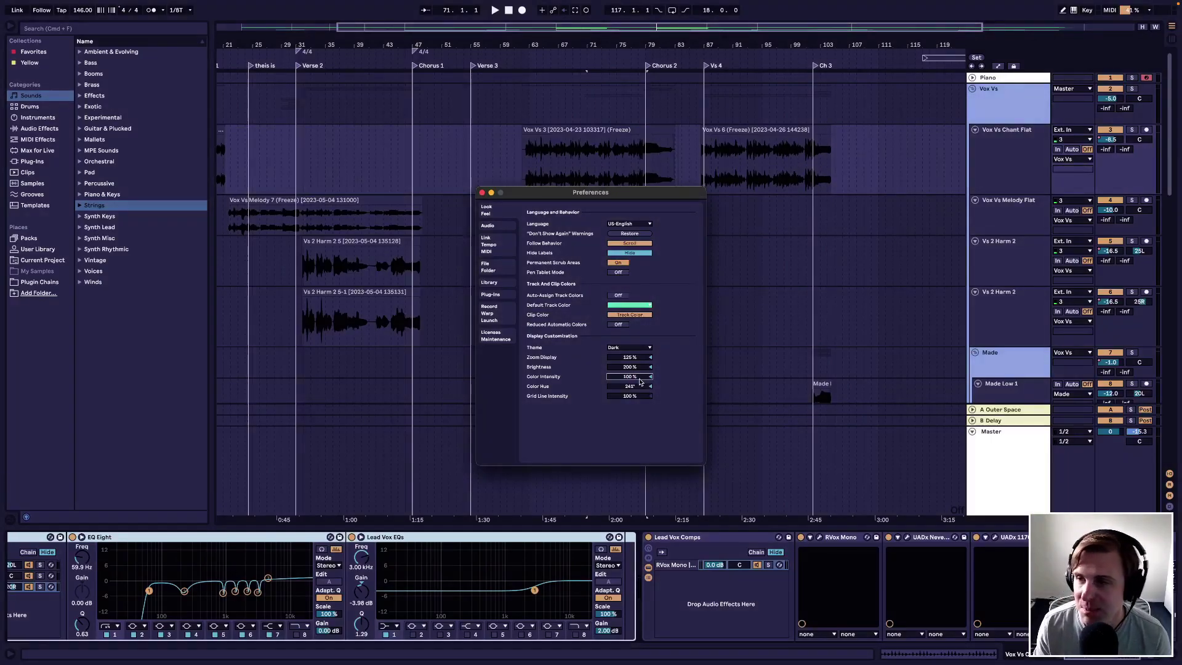
Step: In the Audio preferences, switch the driver type to No Audio and back to CoreAudio, keeping Universal Audio Thunderbolt as the input device
{"action": "left_click", "coordinate": [603, 400]}
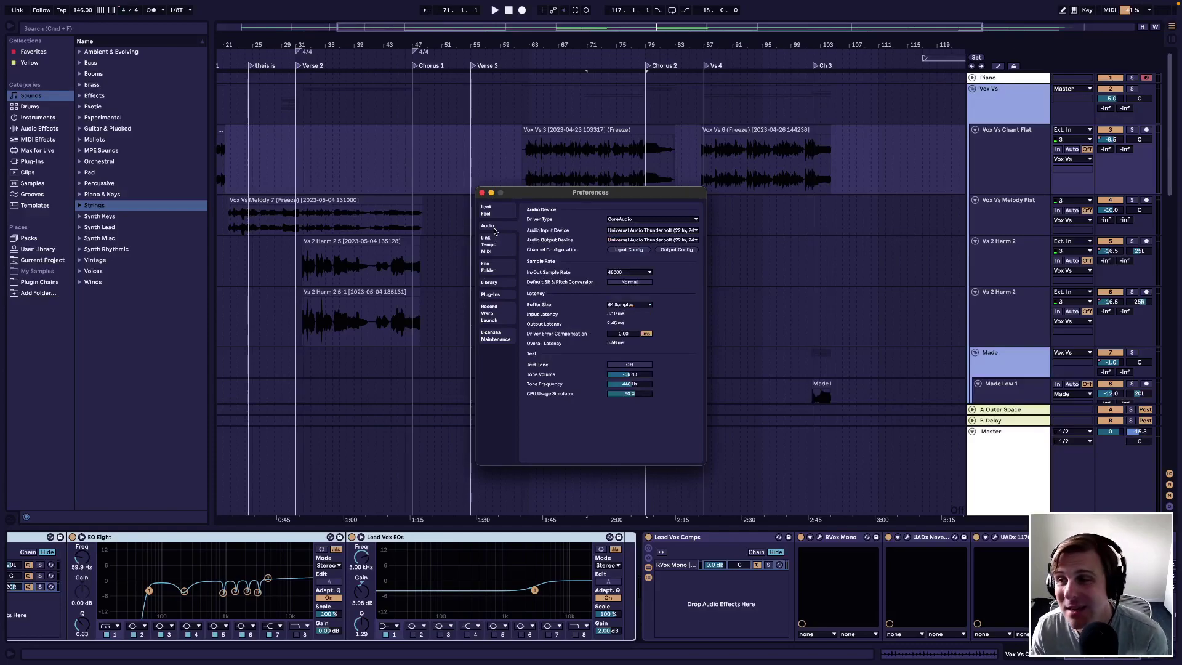
{"action": "left_click", "coordinate": [675, 219]}
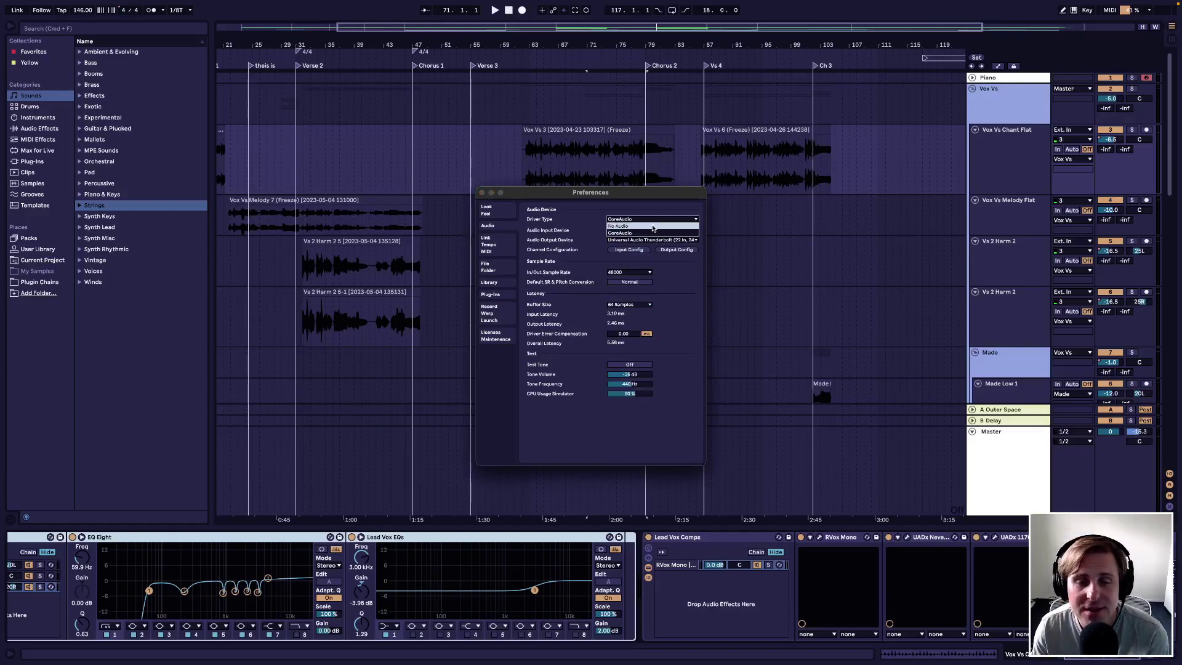
{"action": "left_click", "coordinate": [646, 226]}
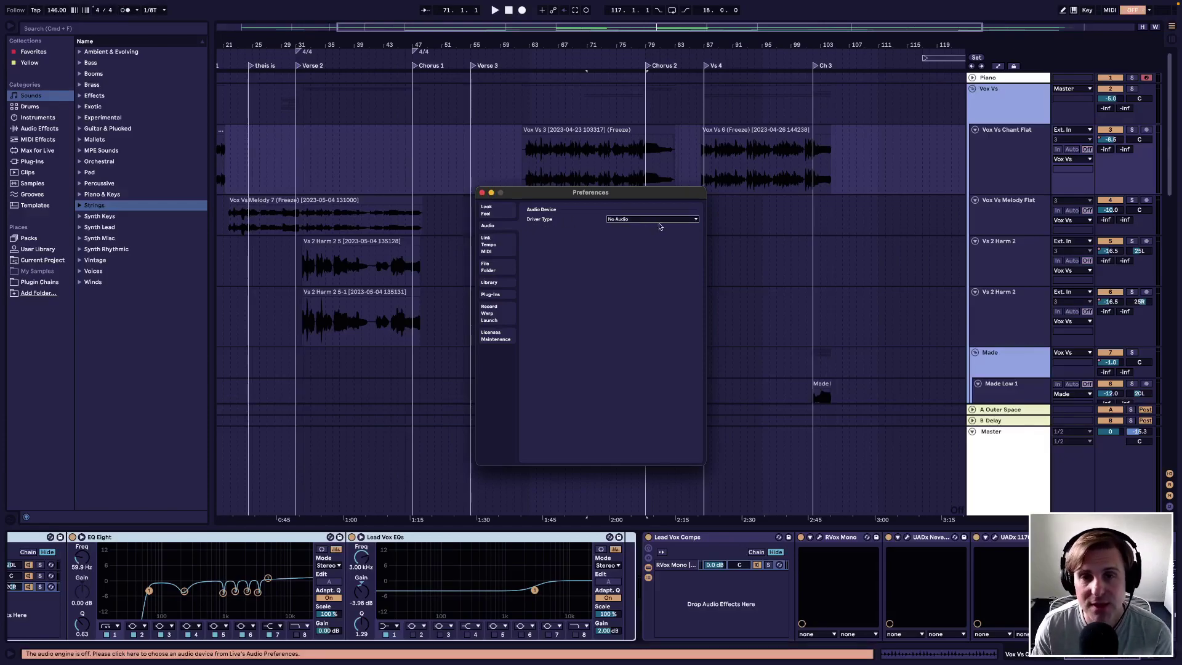
{"action": "left_click", "coordinate": [654, 221]}
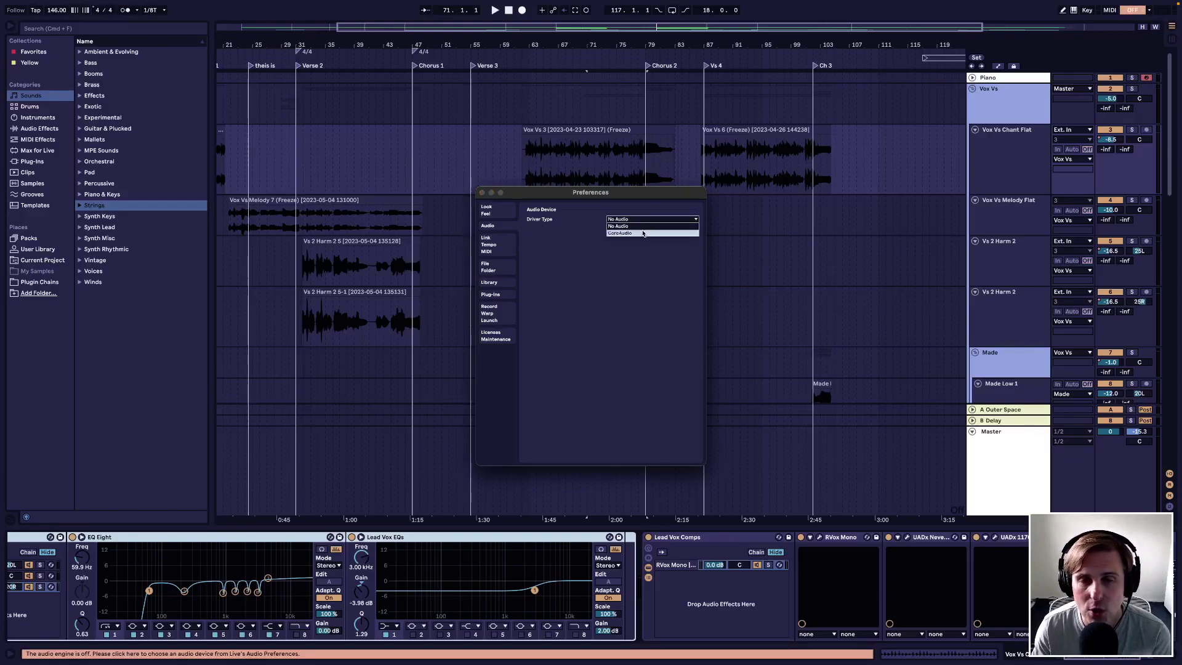
{"action": "left_click", "coordinate": [643, 233]}
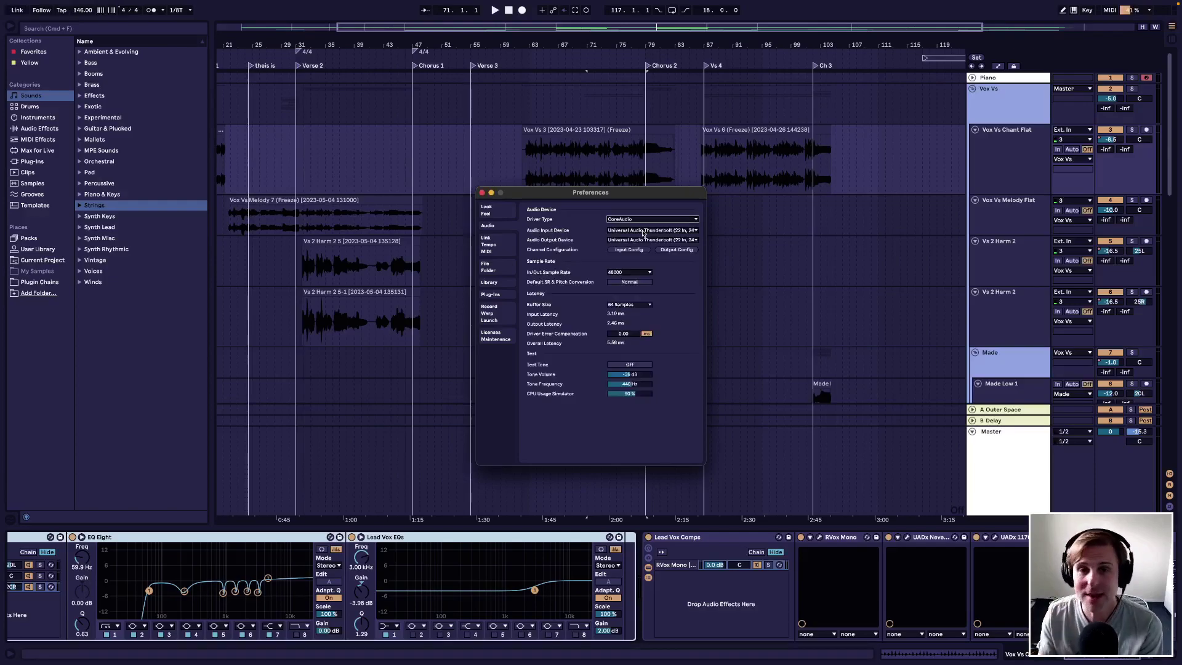
{"action": "left_click", "coordinate": [642, 231]}
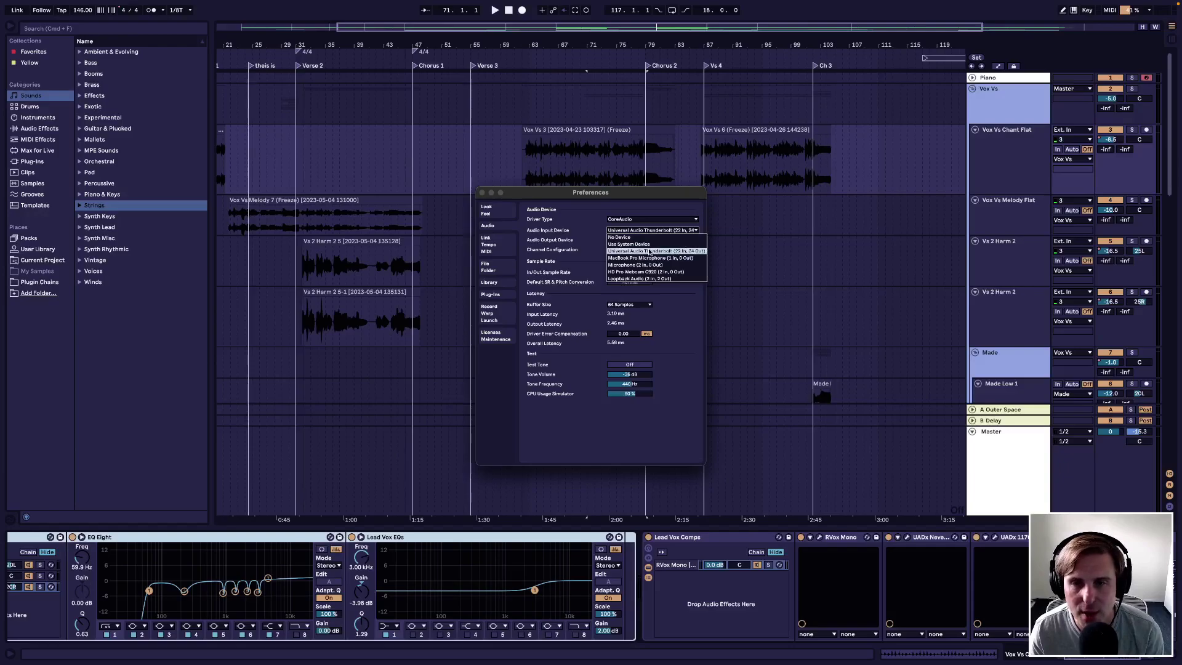
{"action": "left_click", "coordinate": [649, 252]}
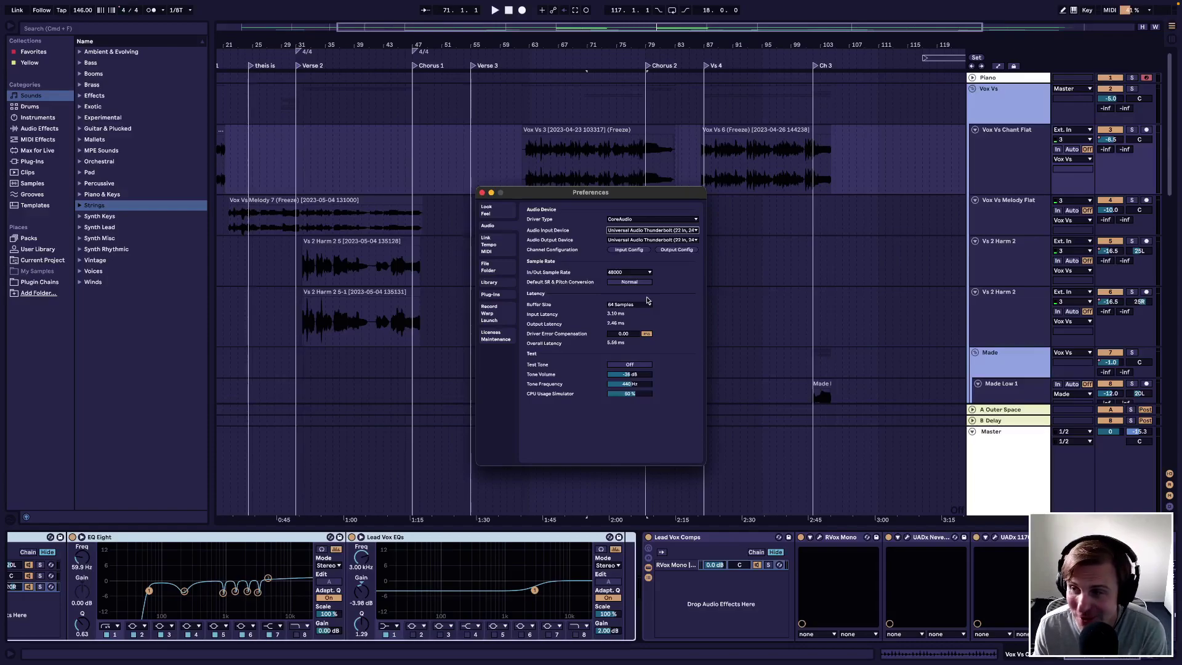
Step: Compare buffer sizes of 64 and 512 samples by switching between them, and leave the buffer size at 512 Samples
{"action": "left_click", "coordinate": [619, 305]}
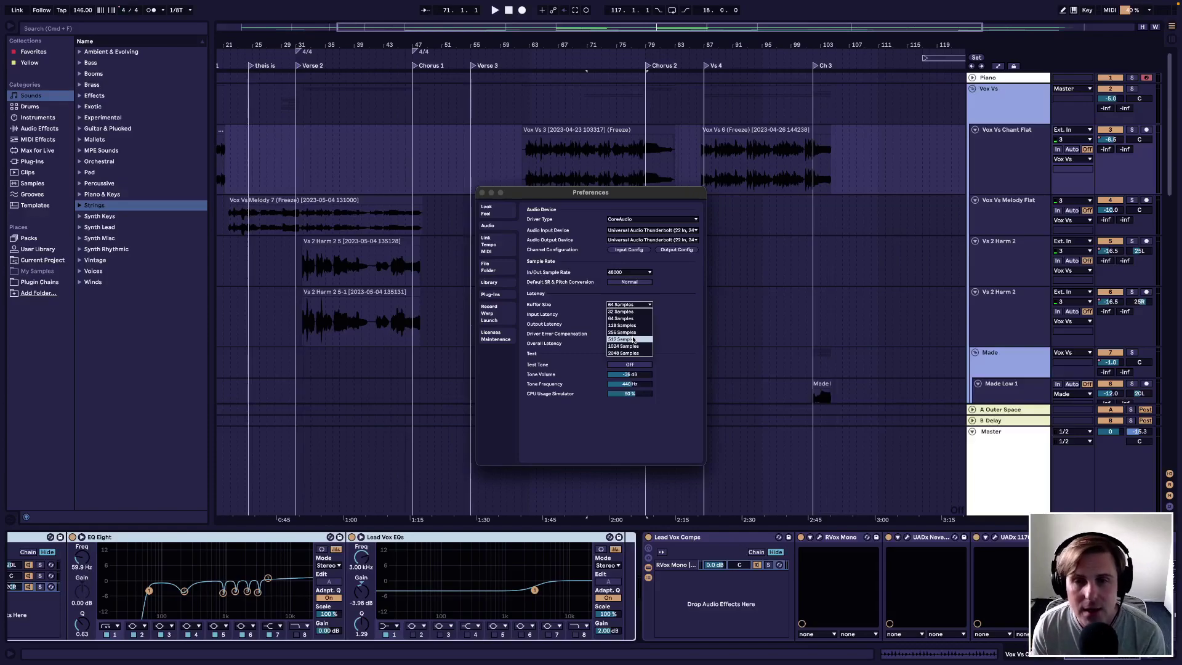
{"action": "left_click", "coordinate": [624, 318]}
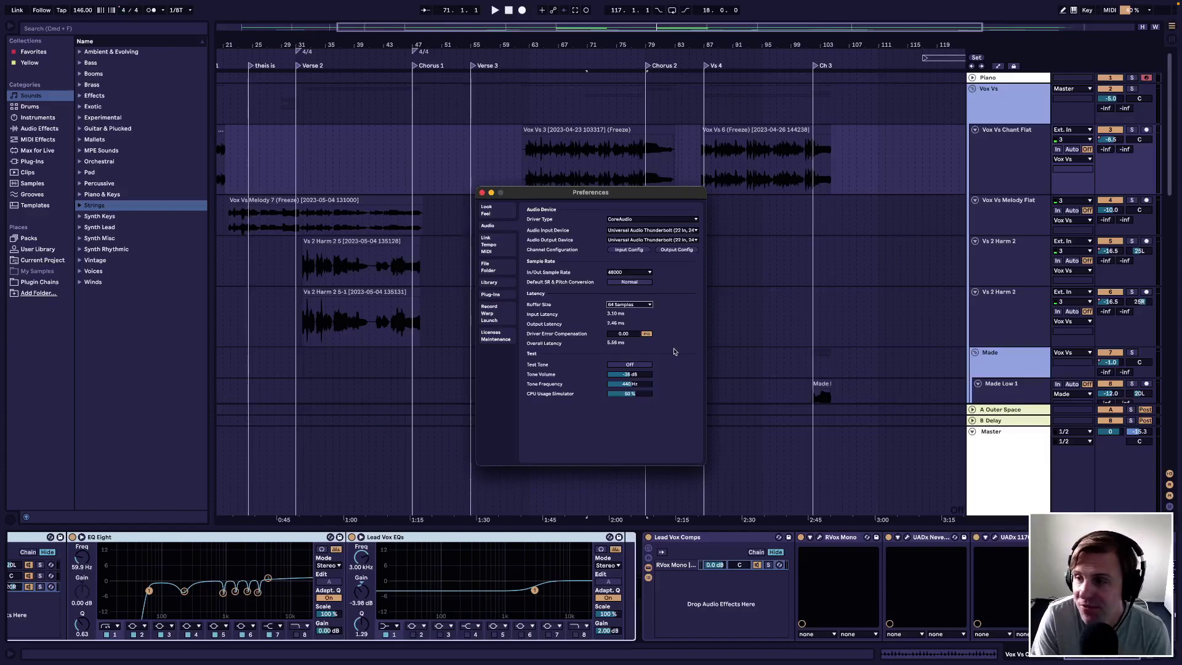
{"action": "left_click", "coordinate": [629, 306]}
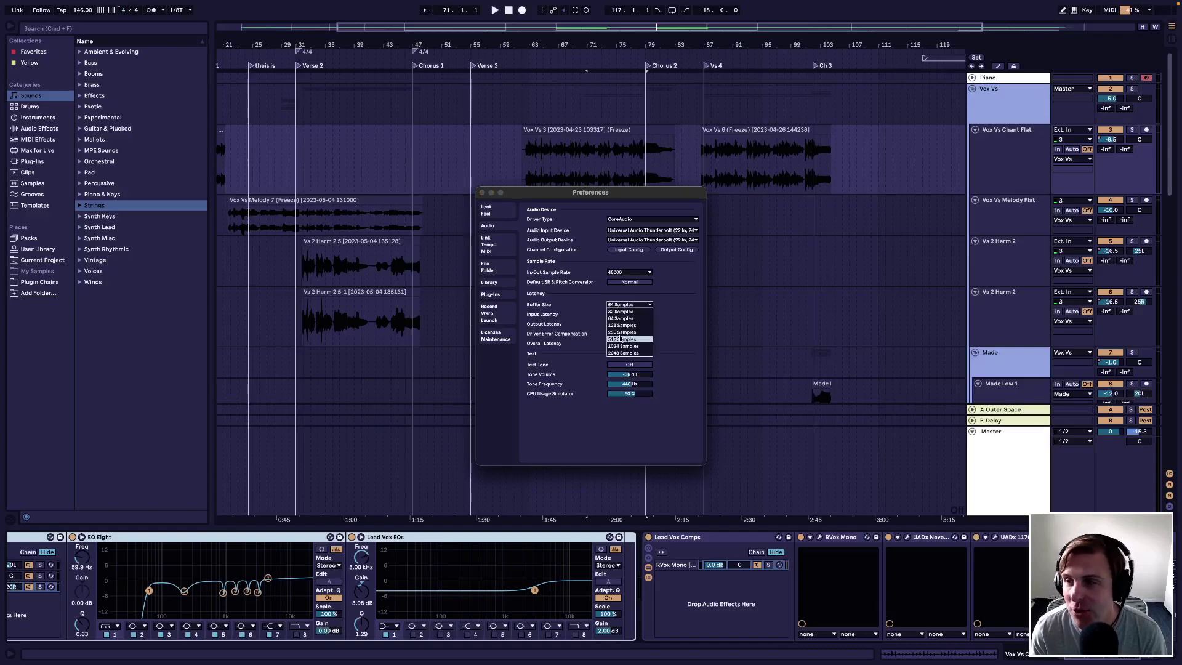
{"action": "left_click", "coordinate": [650, 340]}
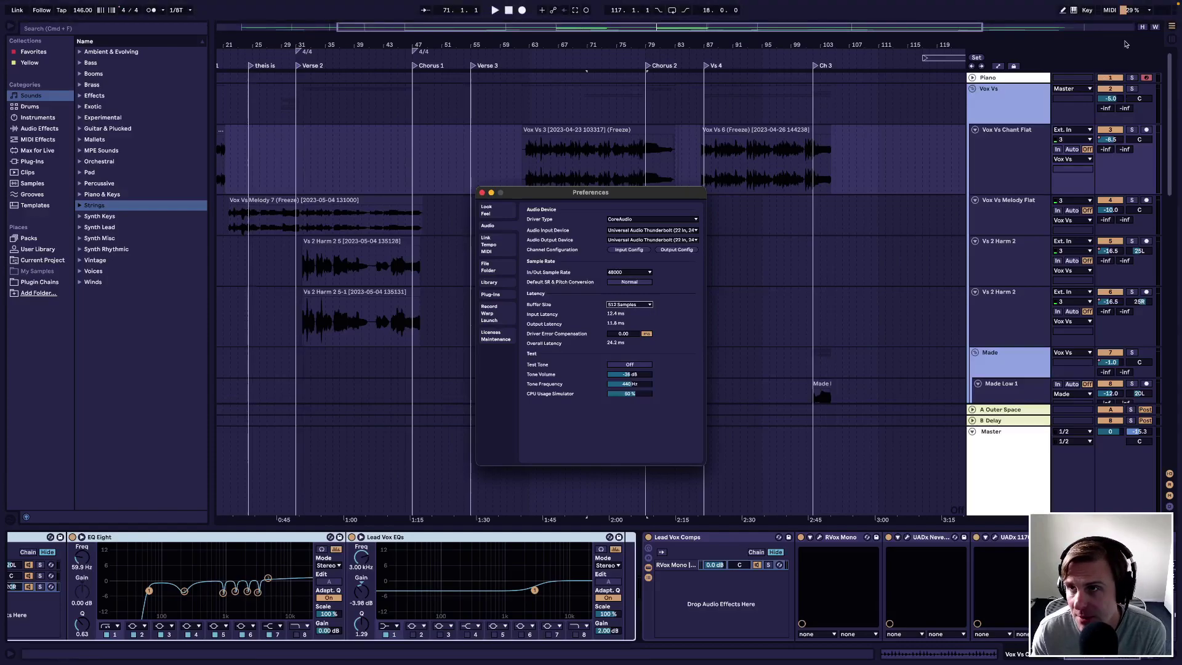
{"action": "left_click", "coordinate": [625, 305]}
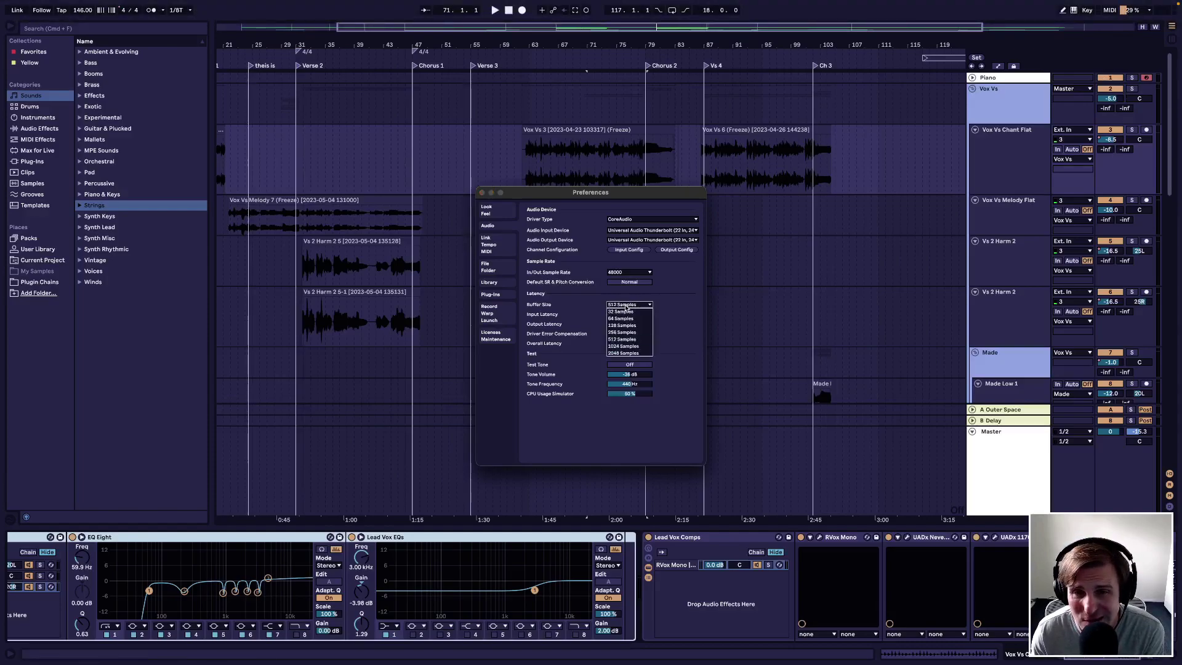
{"action": "left_click", "coordinate": [628, 319]}
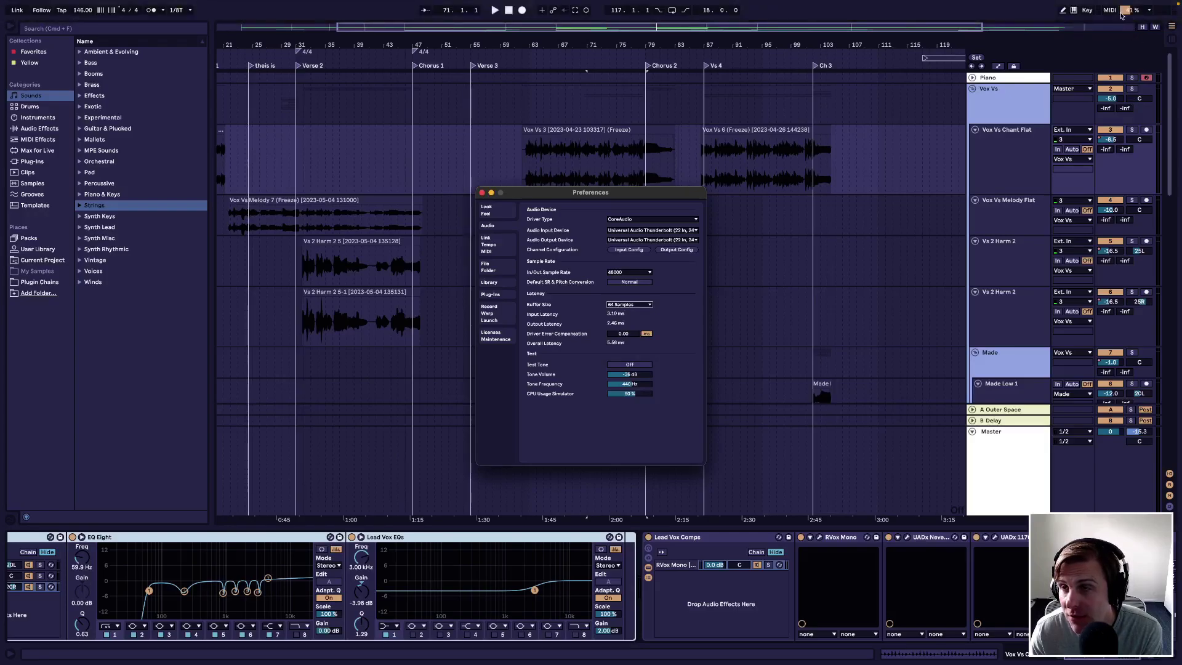
{"action": "left_click", "coordinate": [635, 306]}
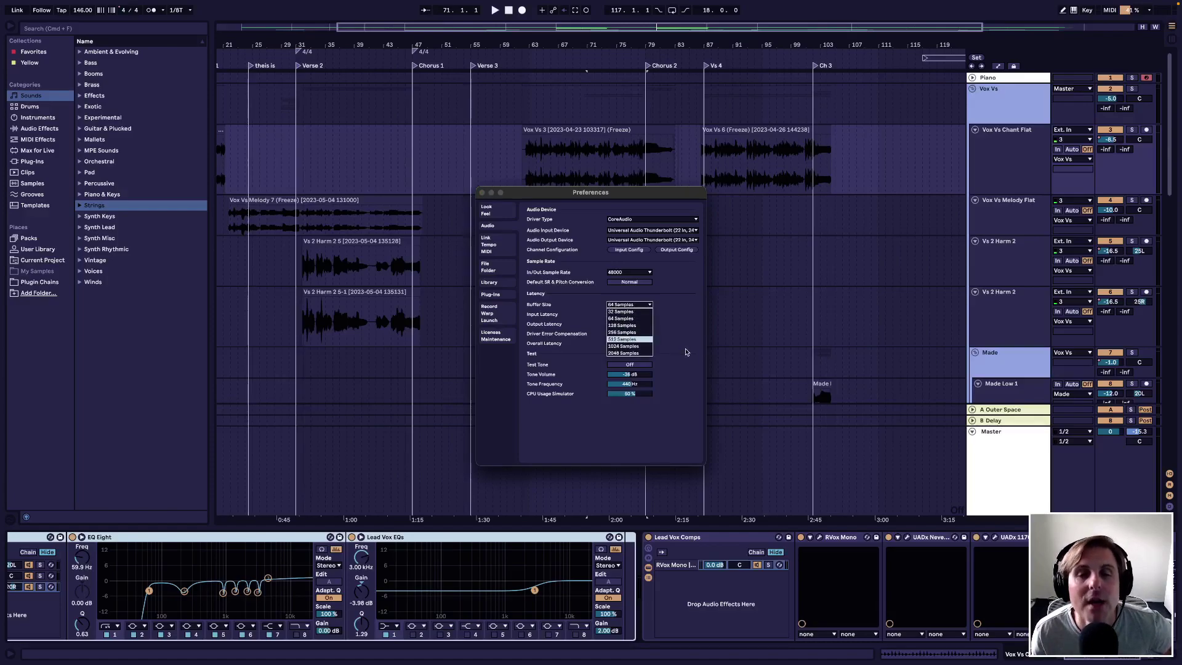
{"action": "left_click", "coordinate": [621, 339]}
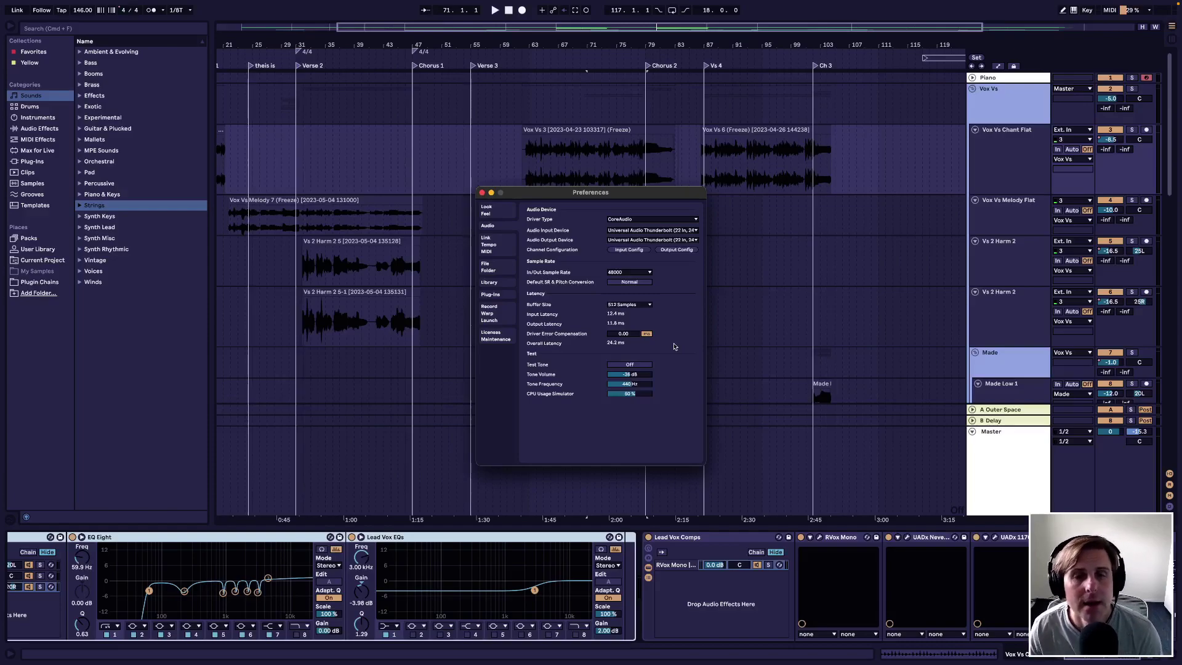
Step: Look through the Link/Tempo/MIDI, File/Folder, Library and Plug-Ins preferences, and close the preferences
{"action": "left_click", "coordinate": [493, 245]}
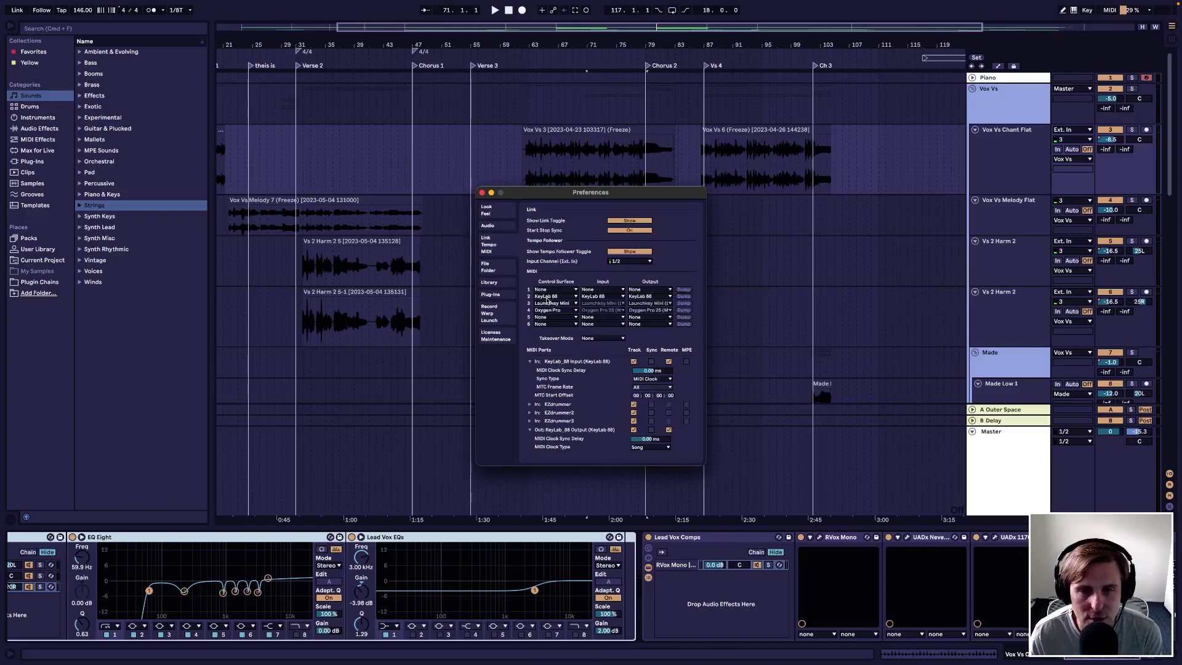
{"action": "left_click", "coordinate": [548, 297]}
{"action": "left_click", "coordinate": [583, 269]}
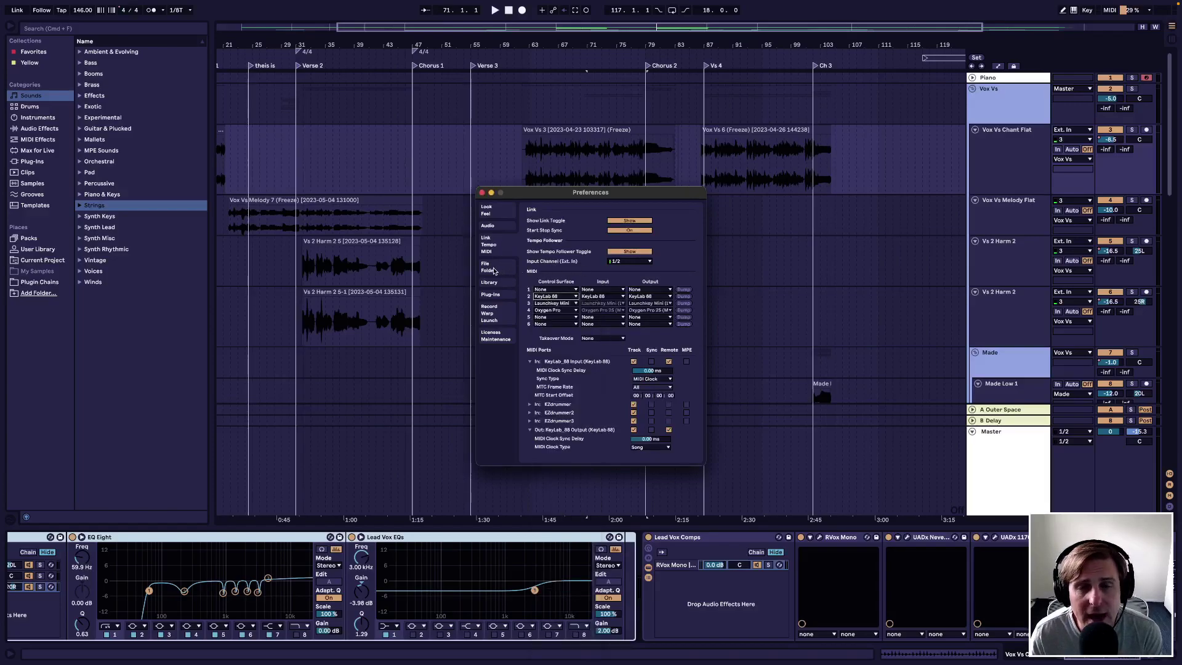
{"action": "left_click", "coordinate": [496, 269]}
{"action": "left_click", "coordinate": [499, 283]}
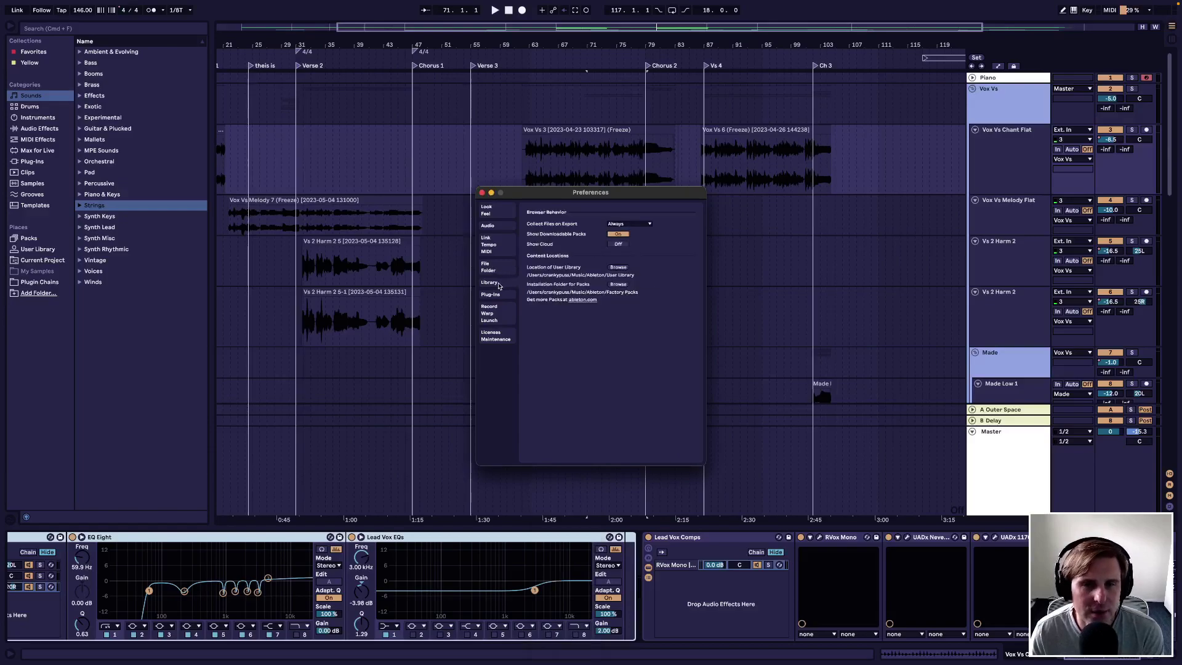
{"action": "left_click", "coordinate": [495, 296]}
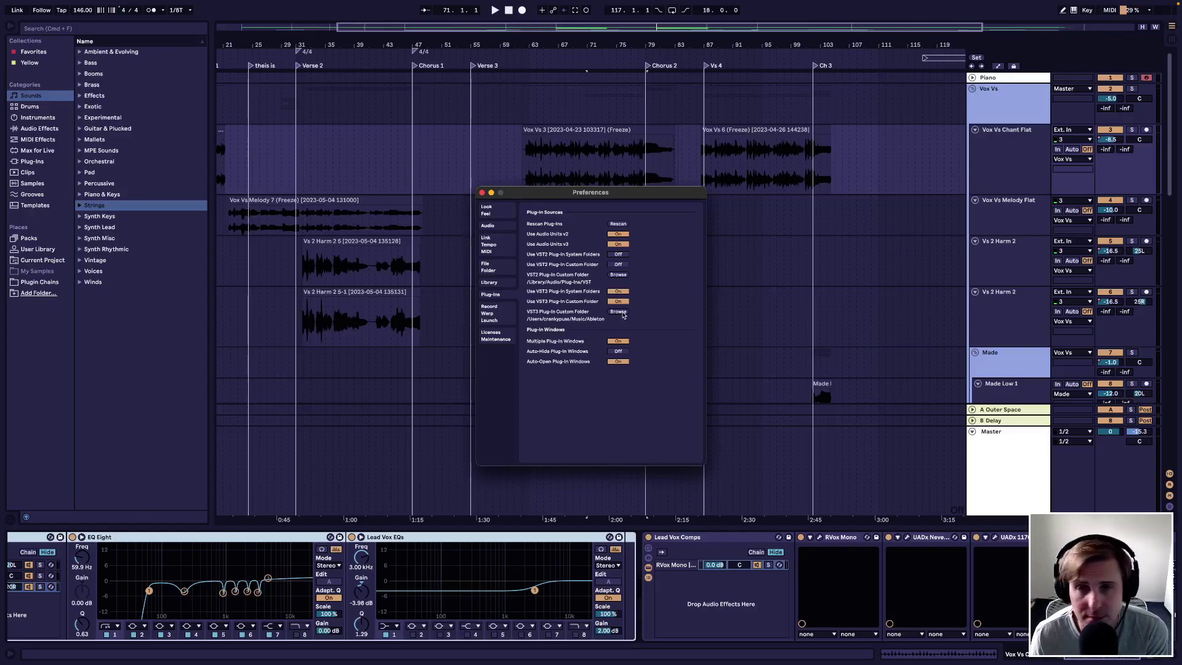
{"action": "left_click", "coordinate": [482, 193]}
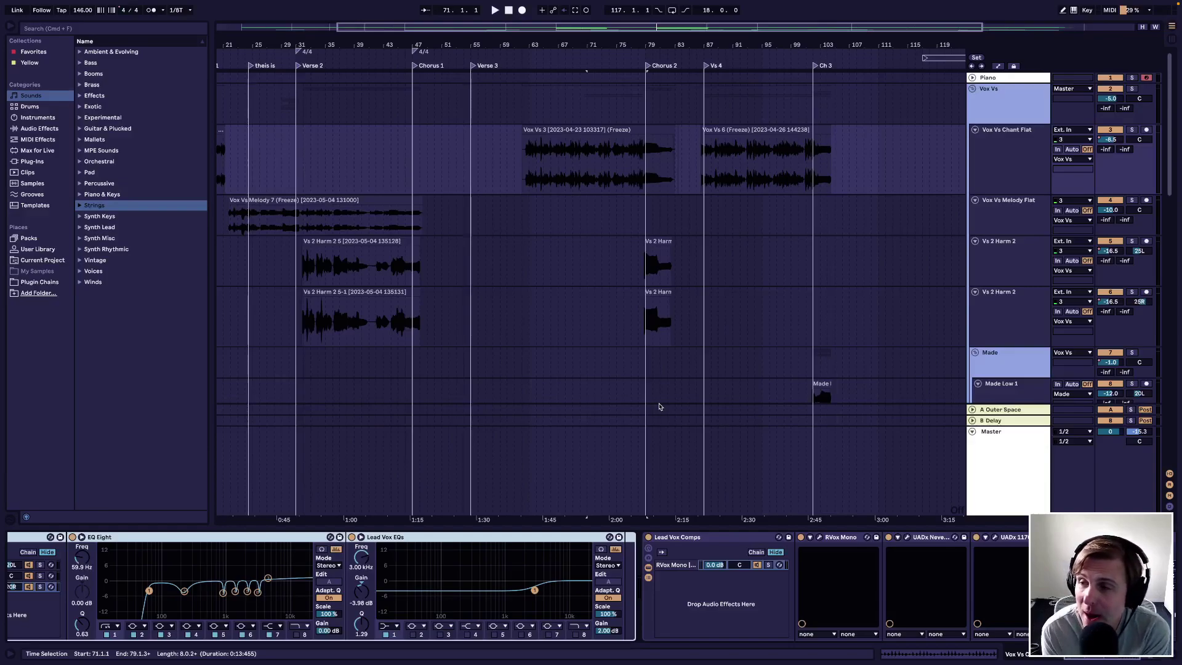
Step: Play the arrangement from bar 71
{"action": "key", "text": "space"}
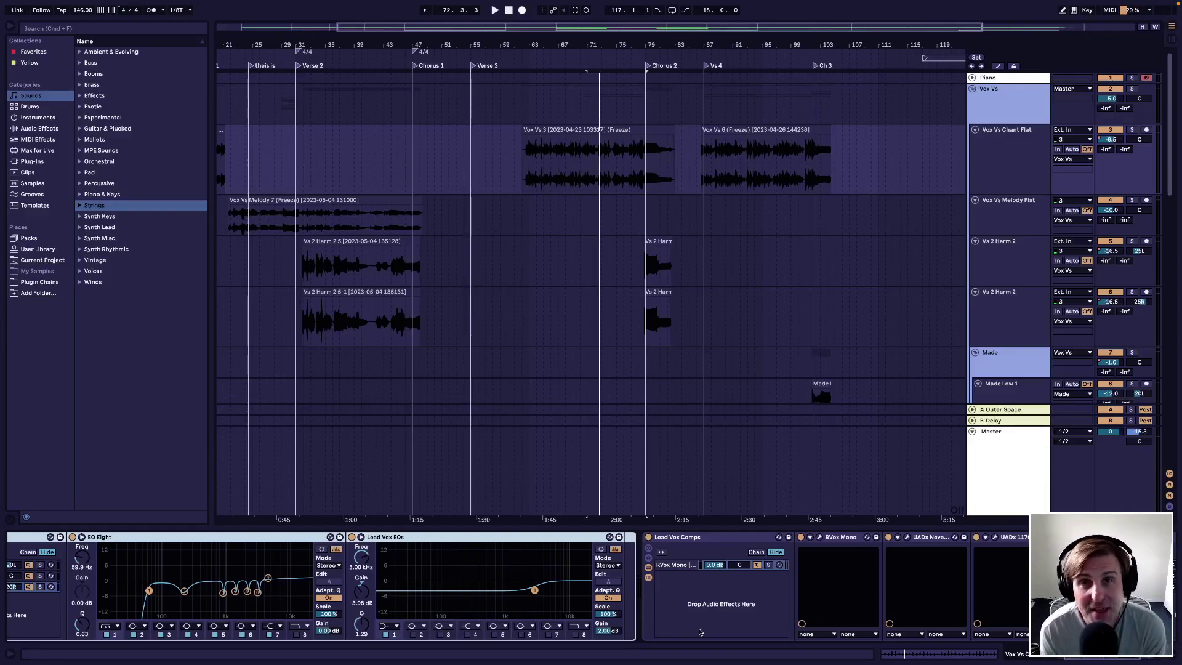